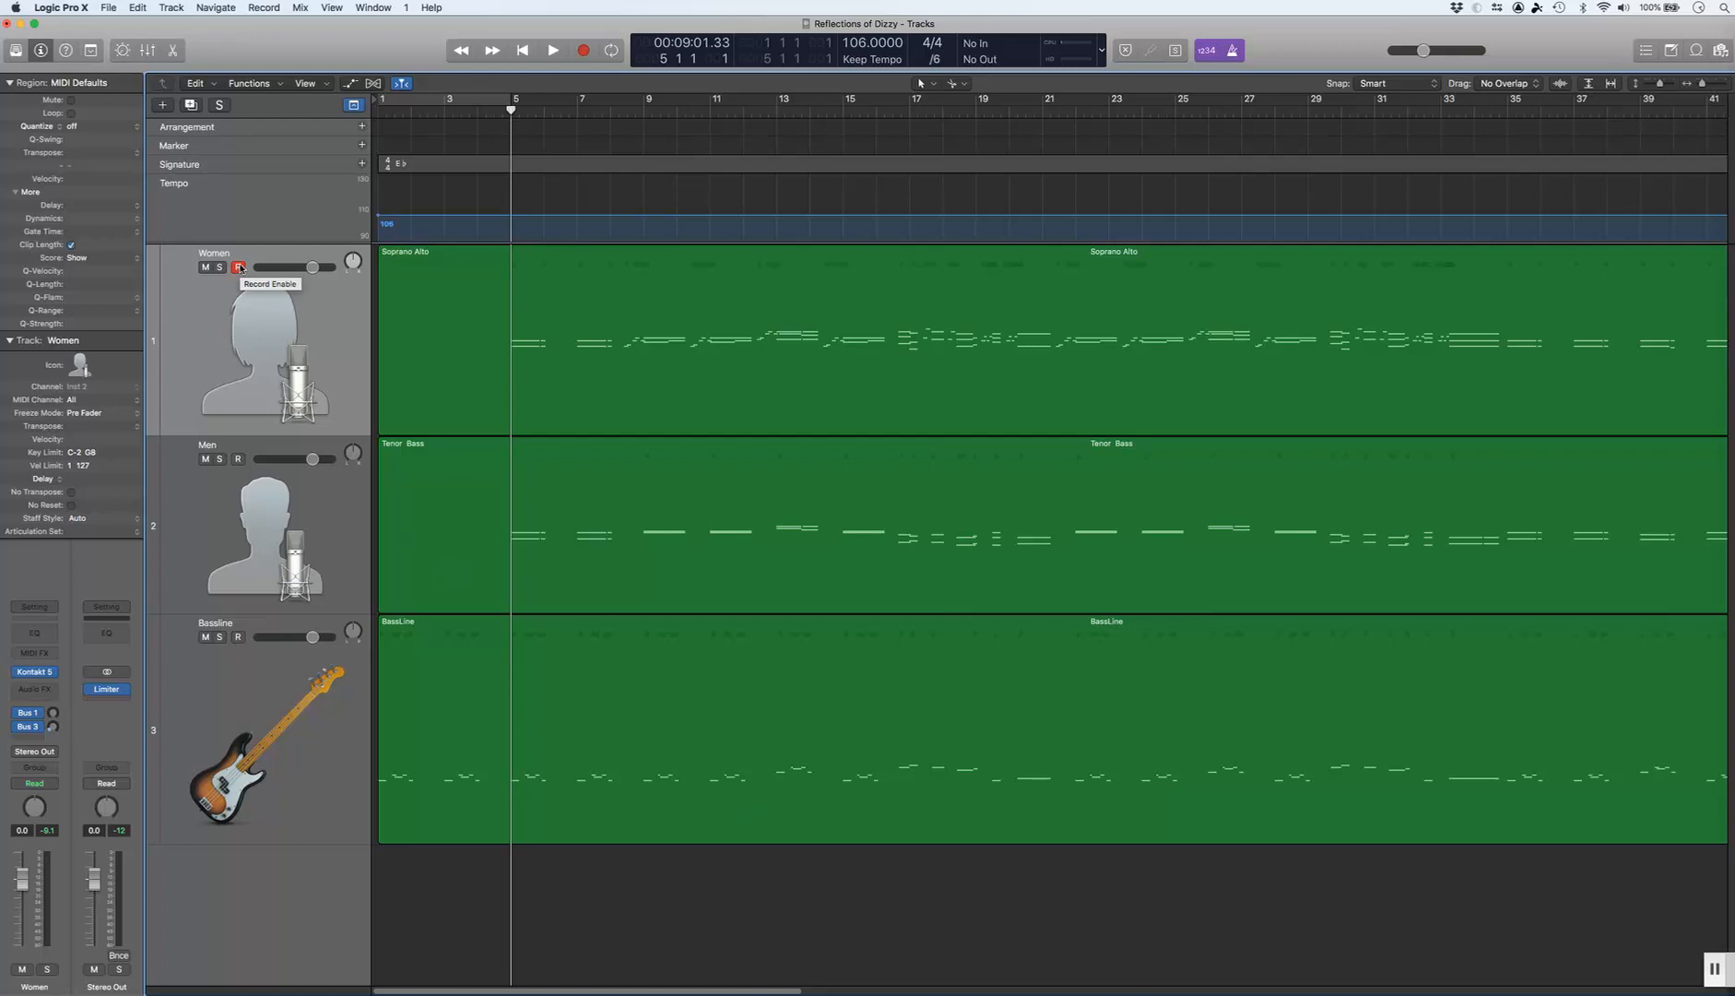
Step: Disarm recording on the Women track and select its Soprano Alto region
{"action": "left_click", "coordinate": [239, 267]}
{"action": "left_click", "coordinate": [509, 349]}
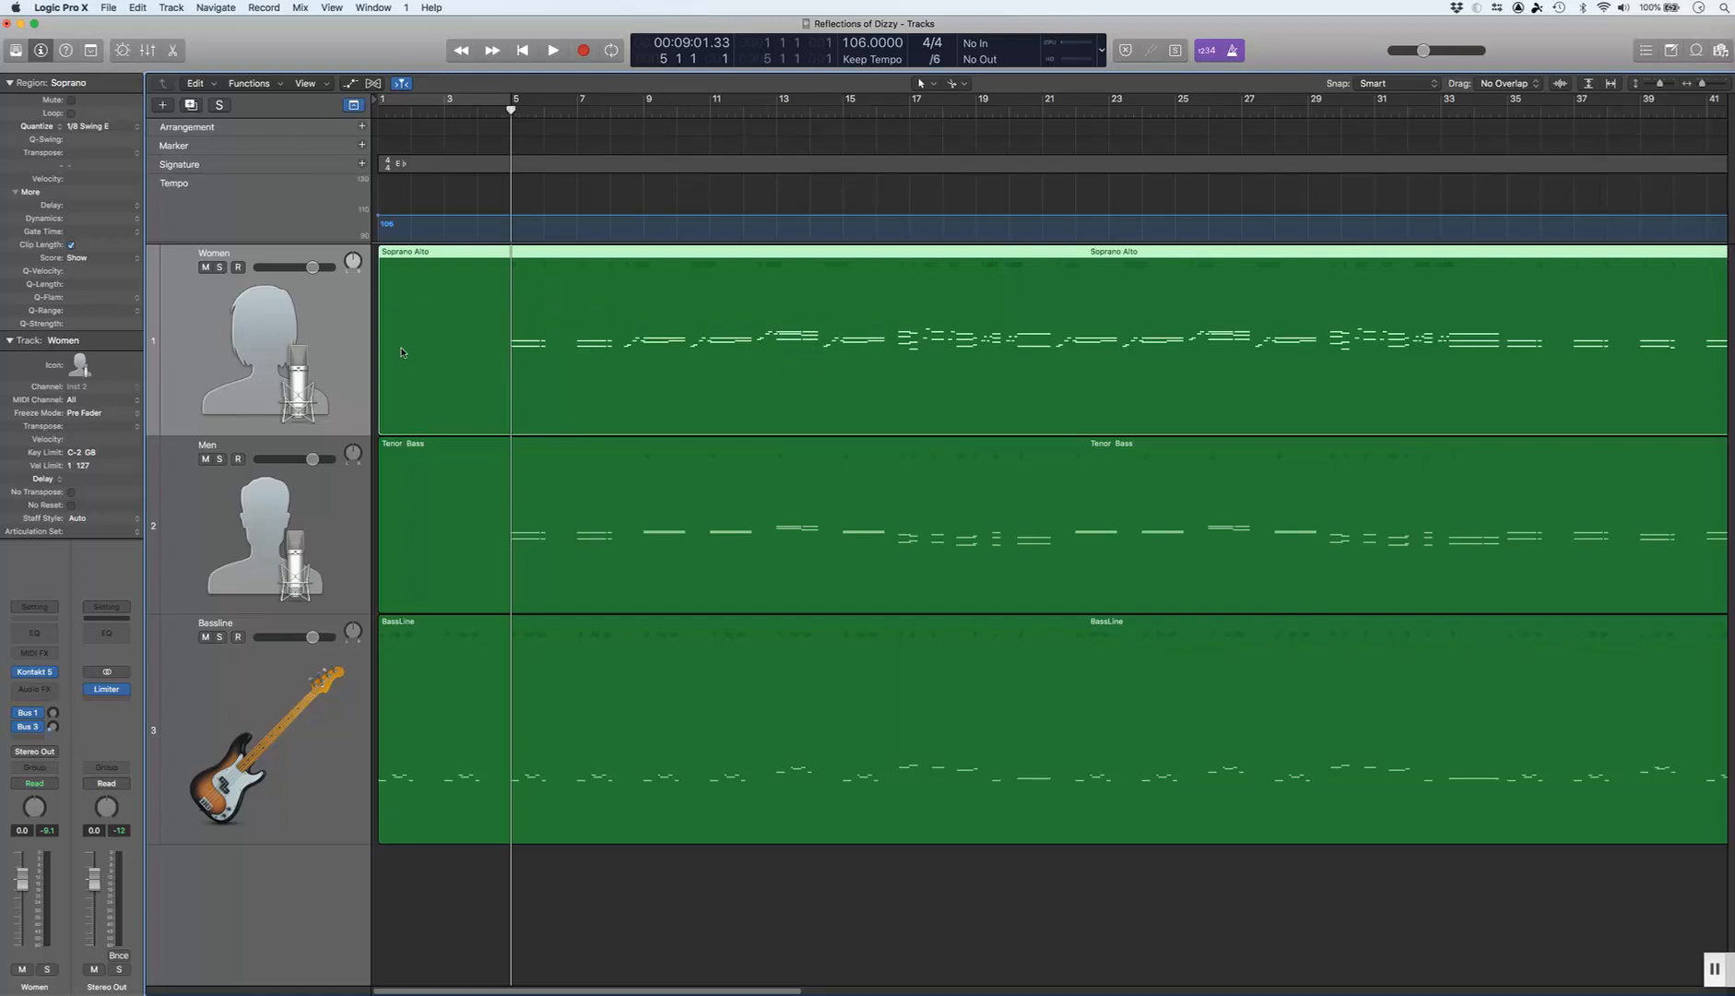
Step: Play the arrangement from bar 5 through about bar 14, and return the playhead to bar 5
{"action": "key", "text": "space"}
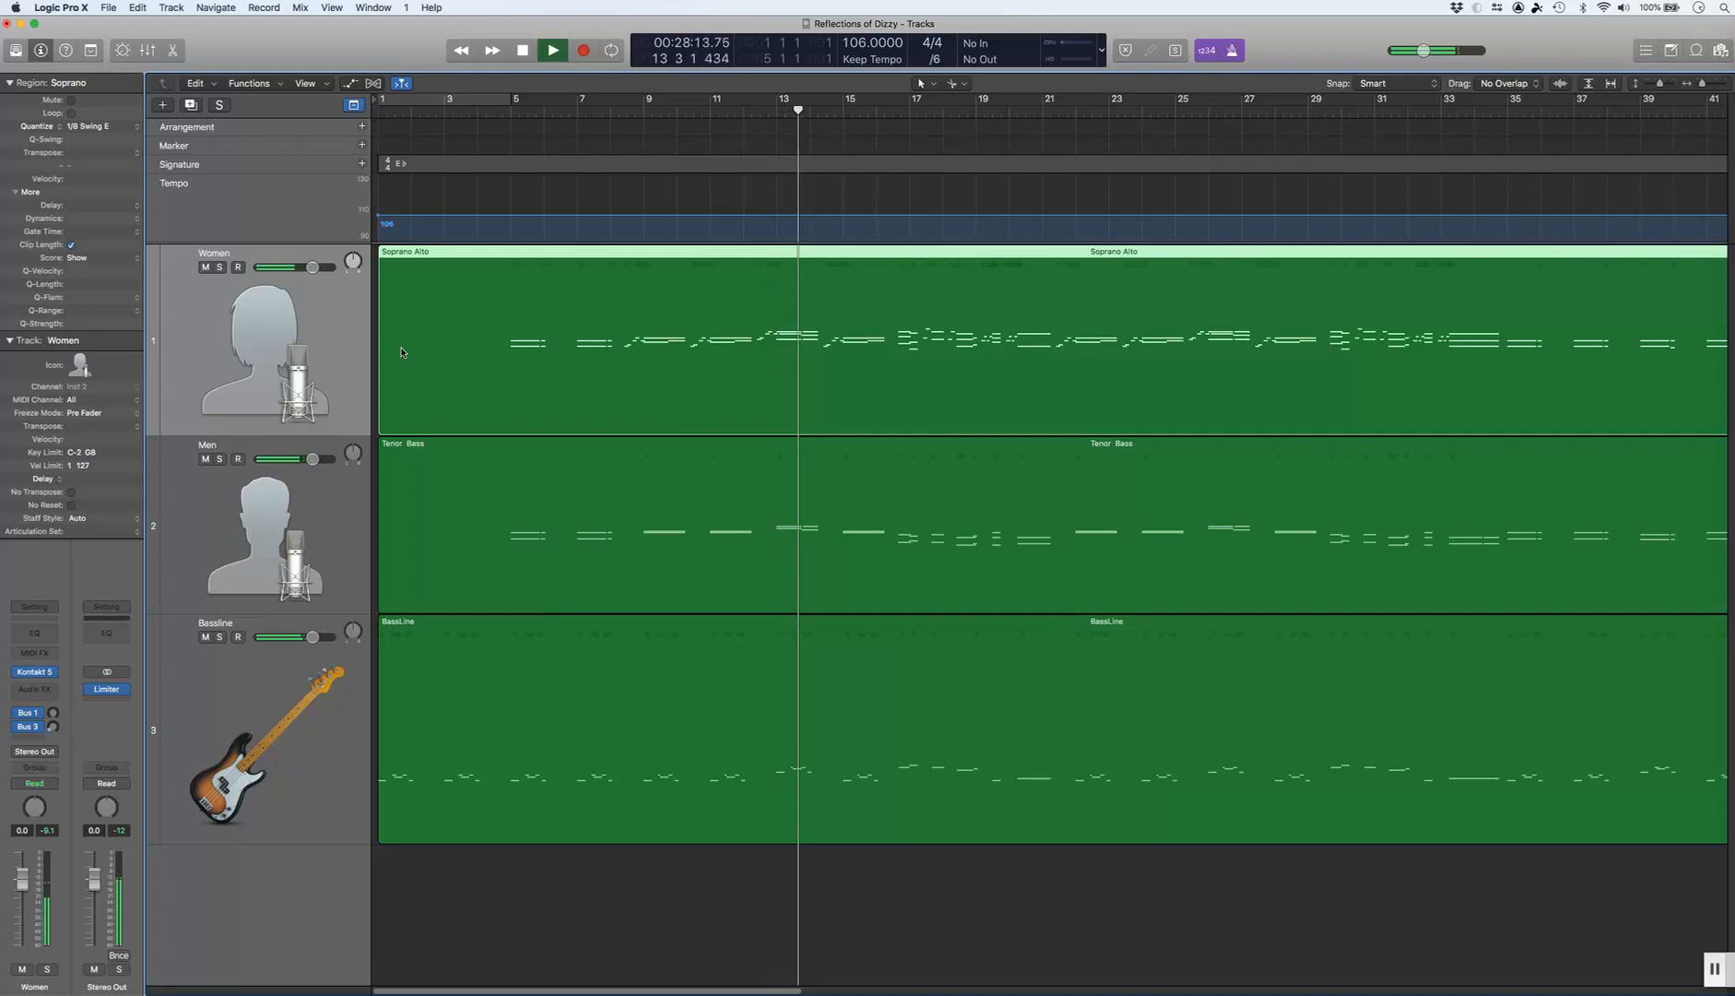
{"action": "key", "text": "space"}
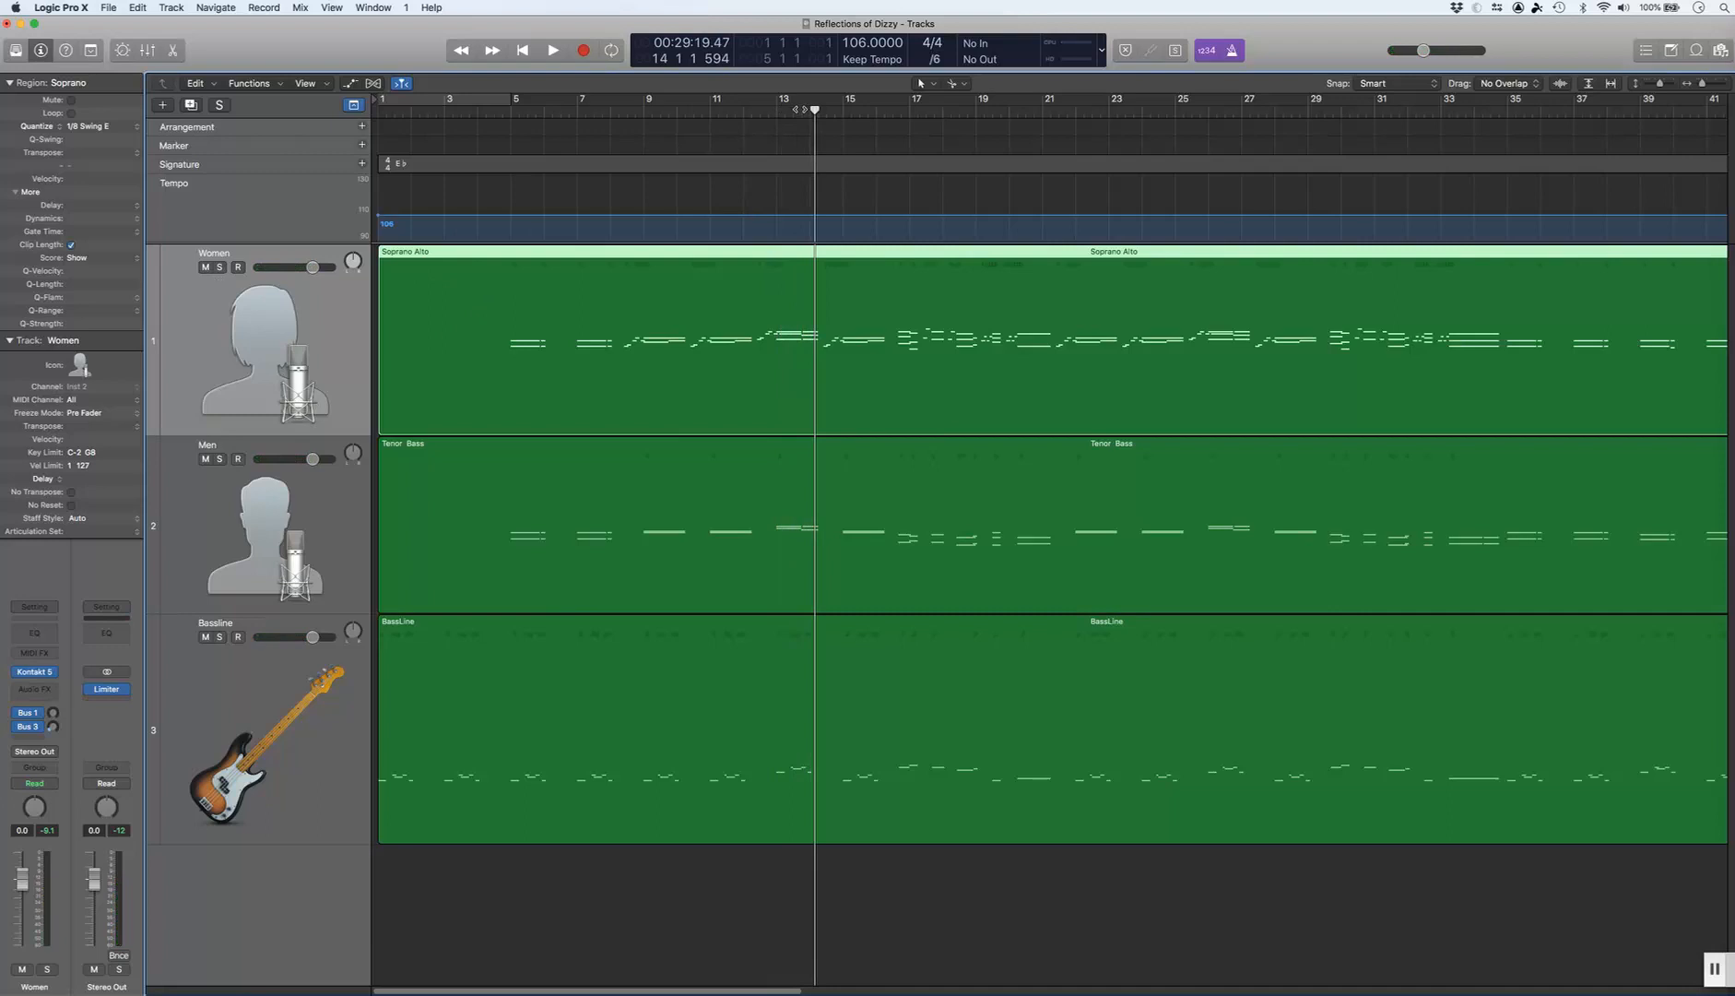
{"action": "mouse_move", "coordinate": [805, 114]}
{"action": "left_mouse_down"}
{"action": "mouse_move", "coordinate": [876, 111]}
{"action": "mouse_move", "coordinate": [819, 110]}
{"action": "left_mouse_up"}
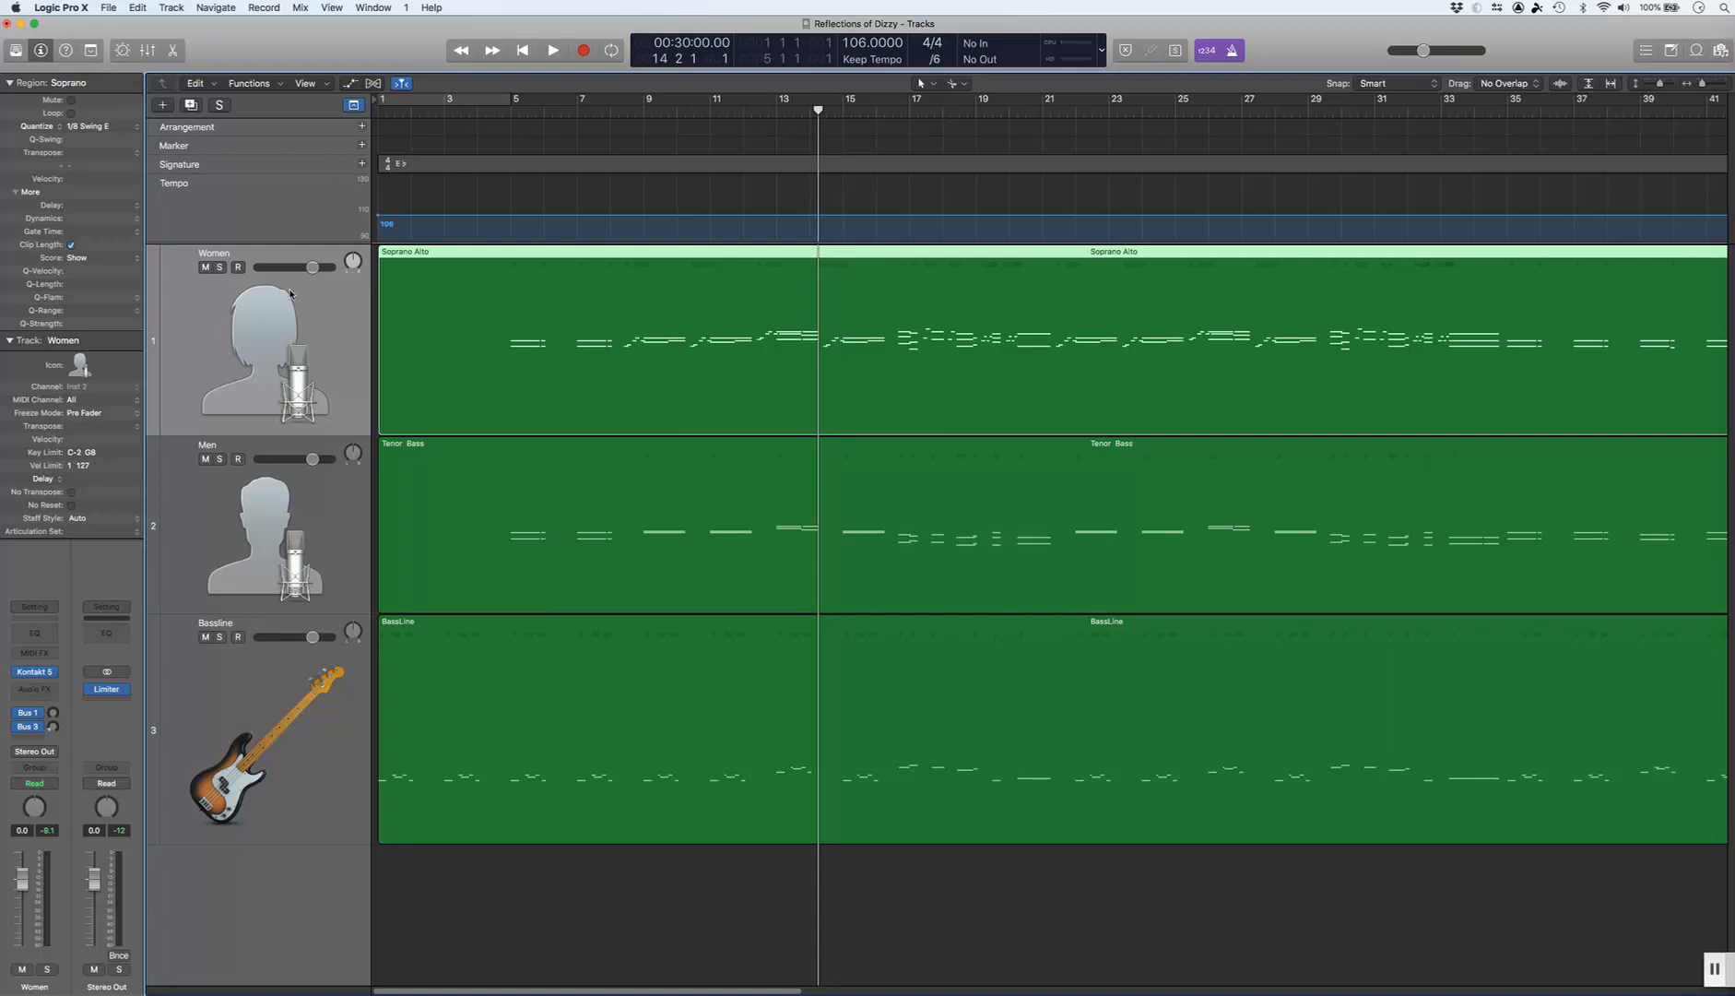
{"action": "mouse_move", "coordinate": [510, 112]}
{"action": "left_mouse_down"}
{"action": "mouse_move", "coordinate": [640, 111]}
{"action": "mouse_move", "coordinate": [510, 108]}
{"action": "left_mouse_up"}
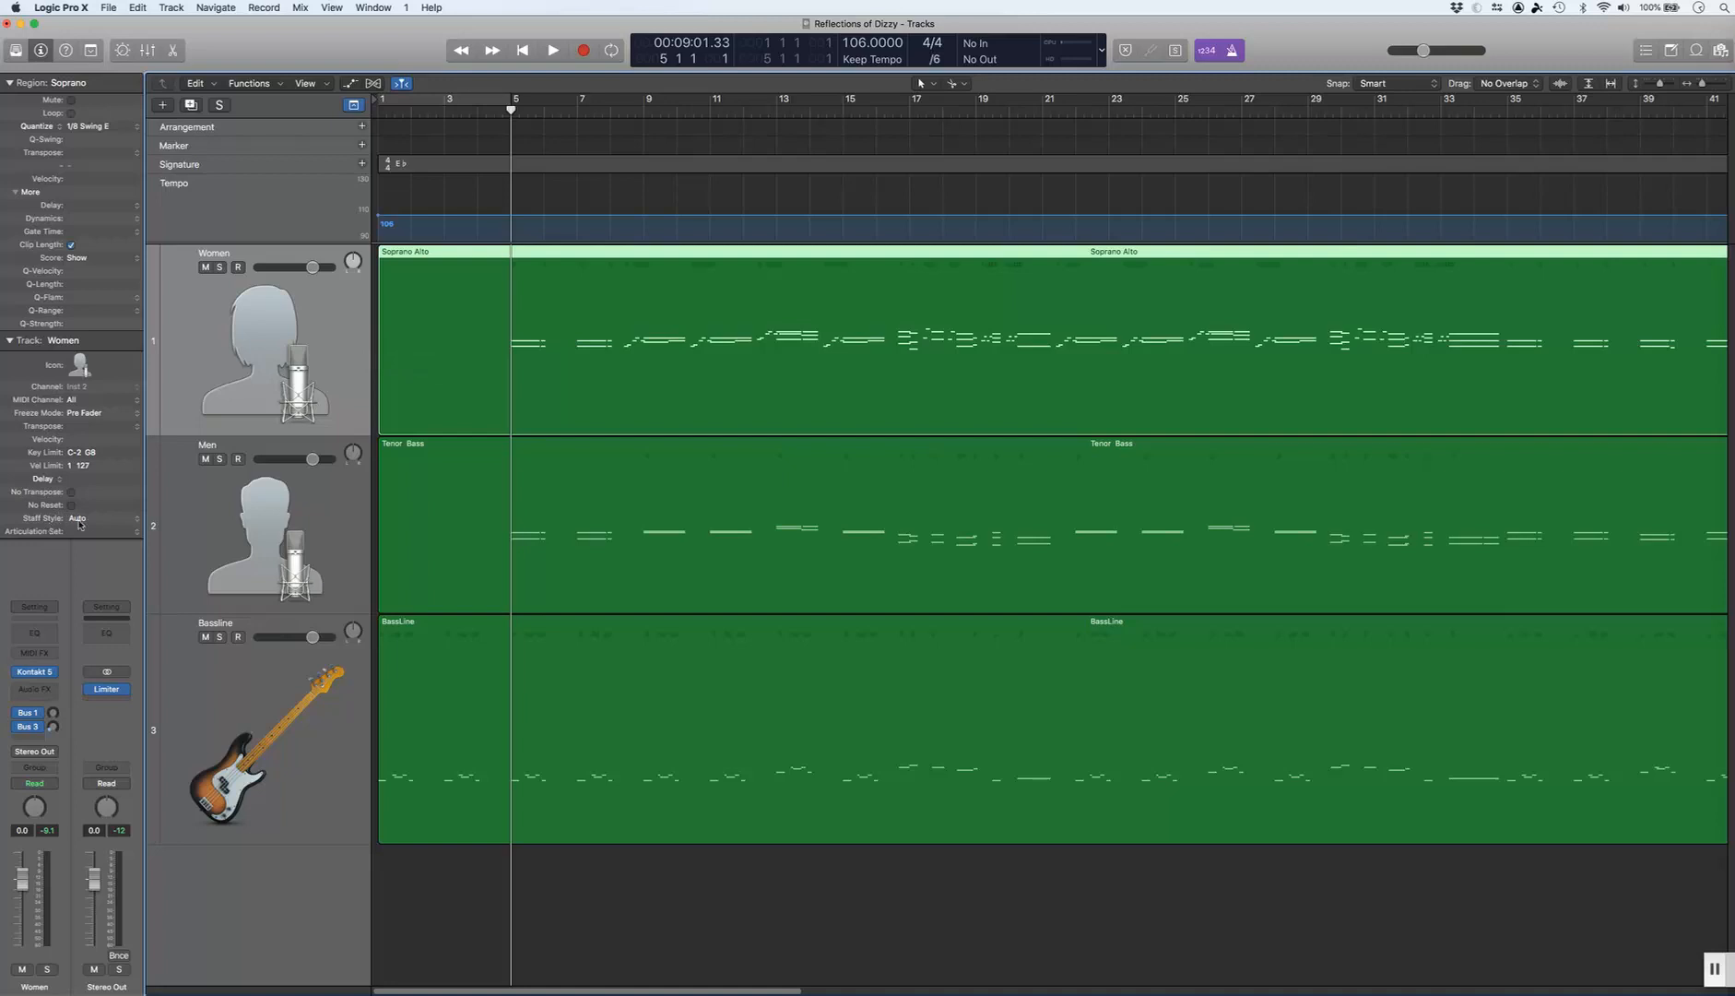
Step: Create a new single staff style from the Women track's staff style settings and name it SSAA
{"action": "left_click", "coordinate": [138, 523]}
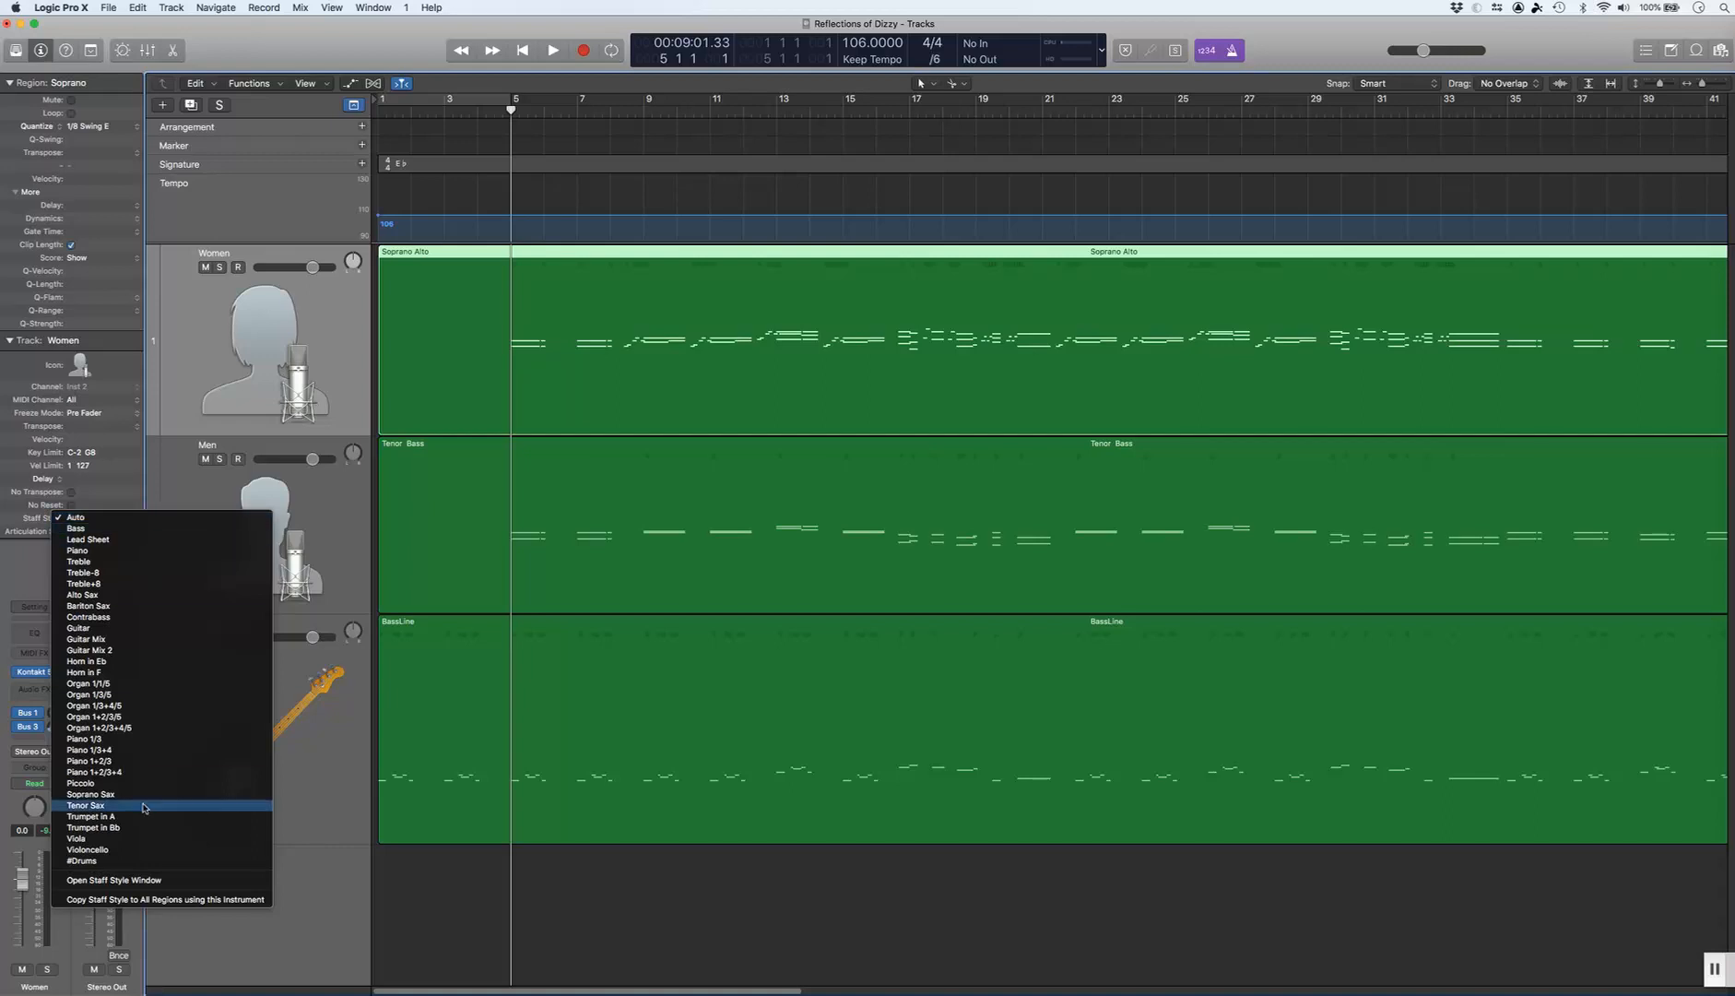
{"action": "left_click", "coordinate": [143, 881]}
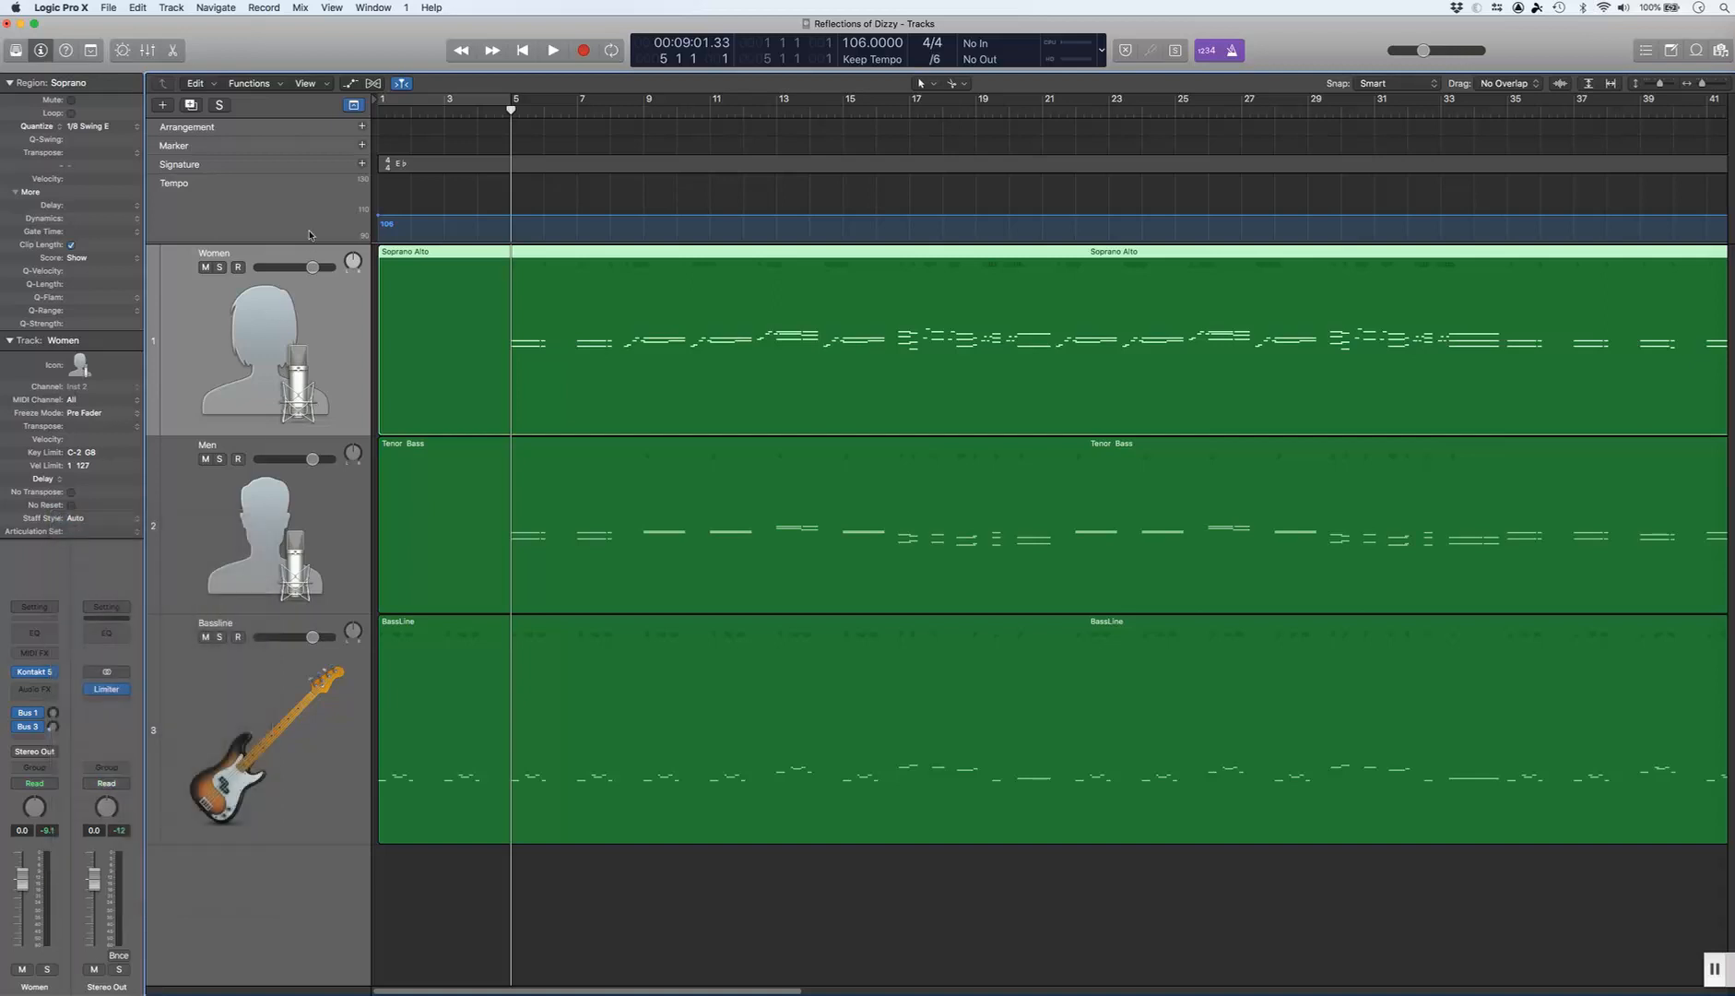
{"action": "left_click_drag", "start_coordinate": [835, 164], "coordinate": [818, 171]}
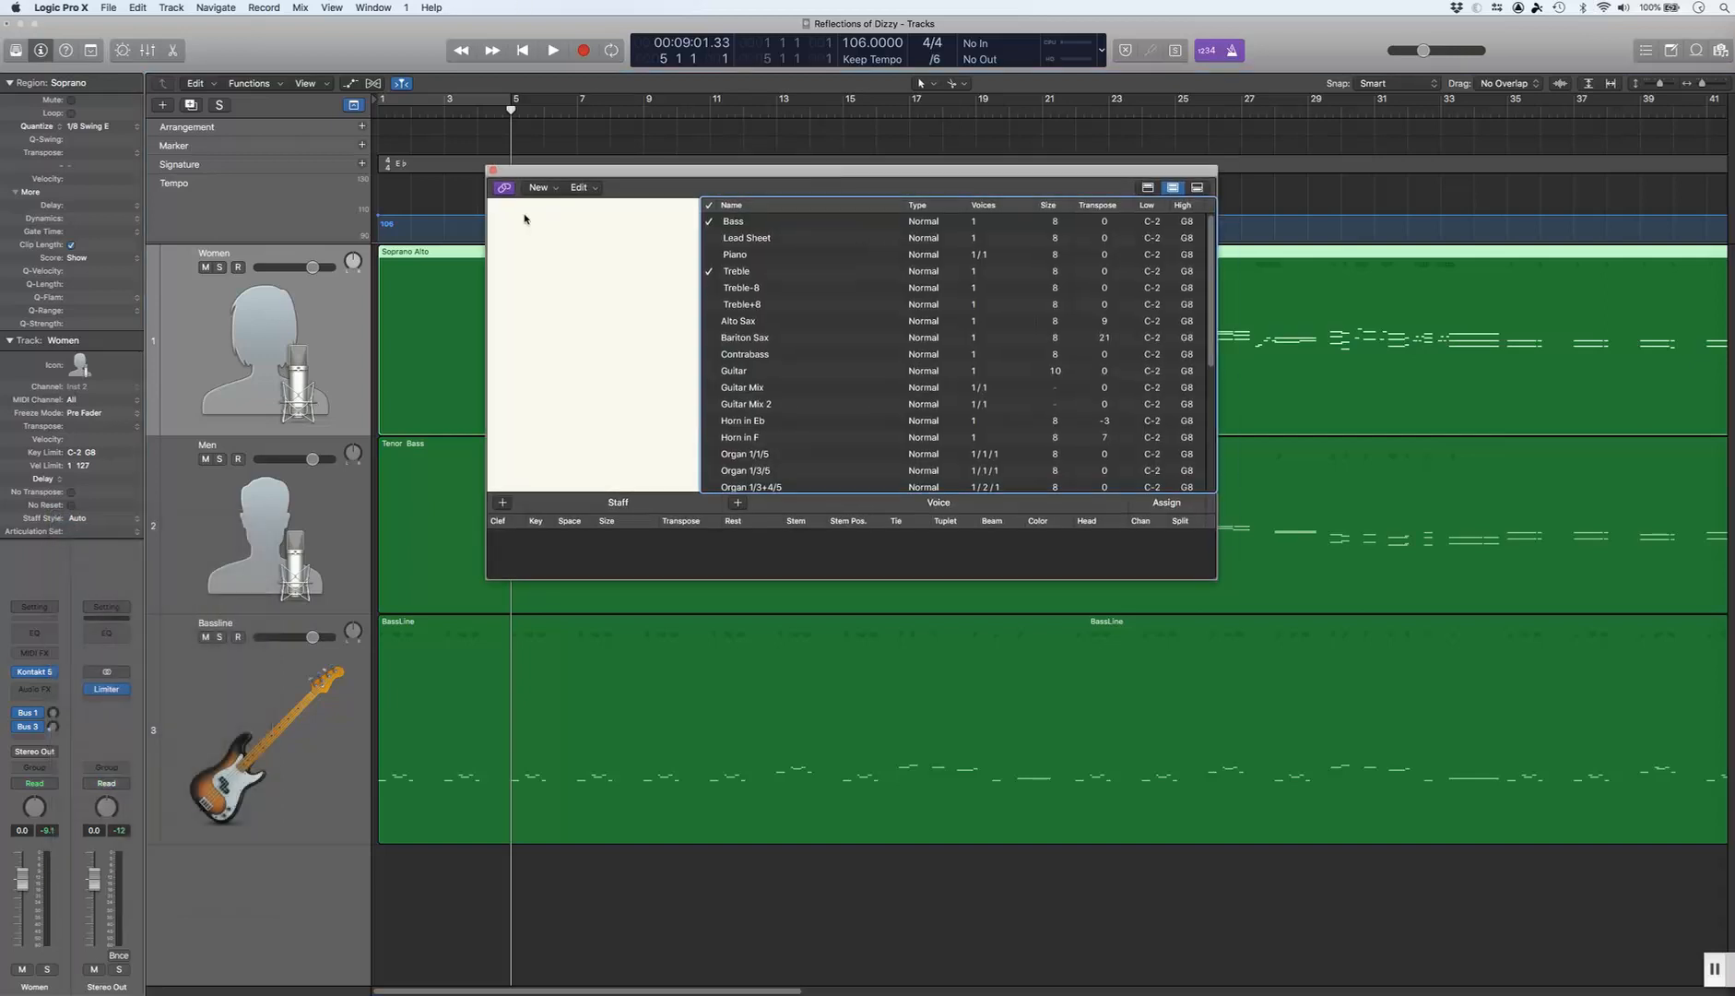
{"action": "left_click", "coordinate": [551, 190]}
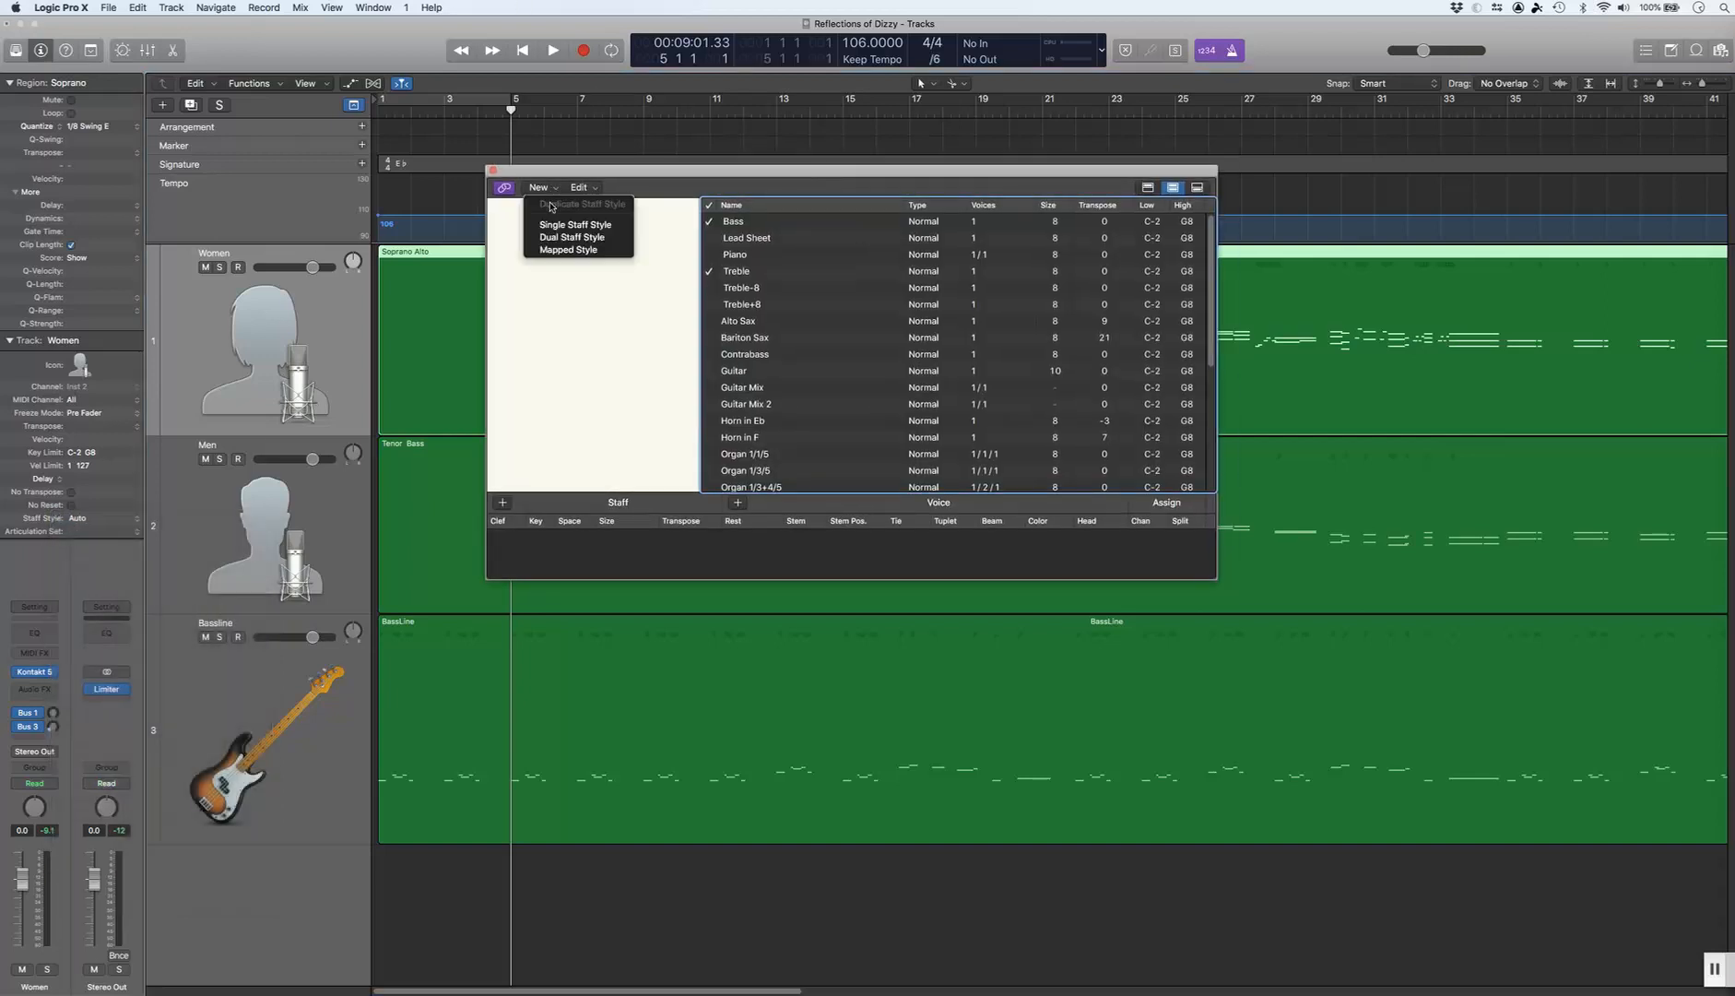
{"action": "left_click", "coordinate": [546, 221]}
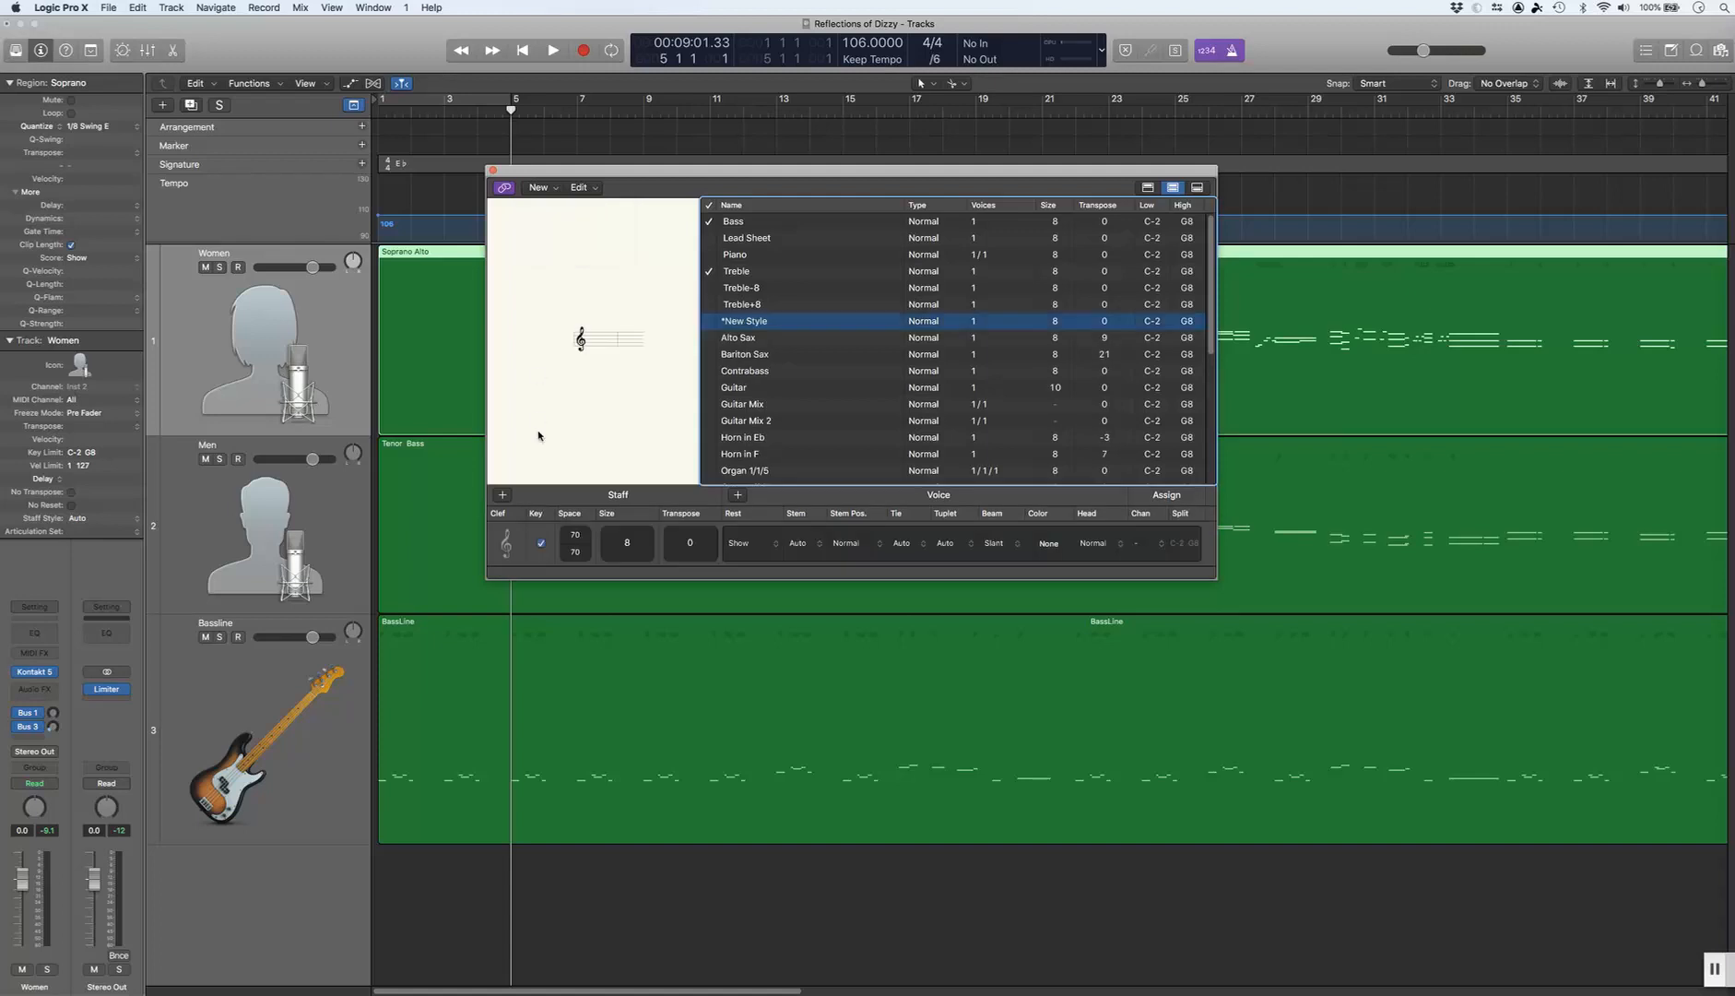
{"action": "double_click", "coordinate": [754, 321]}
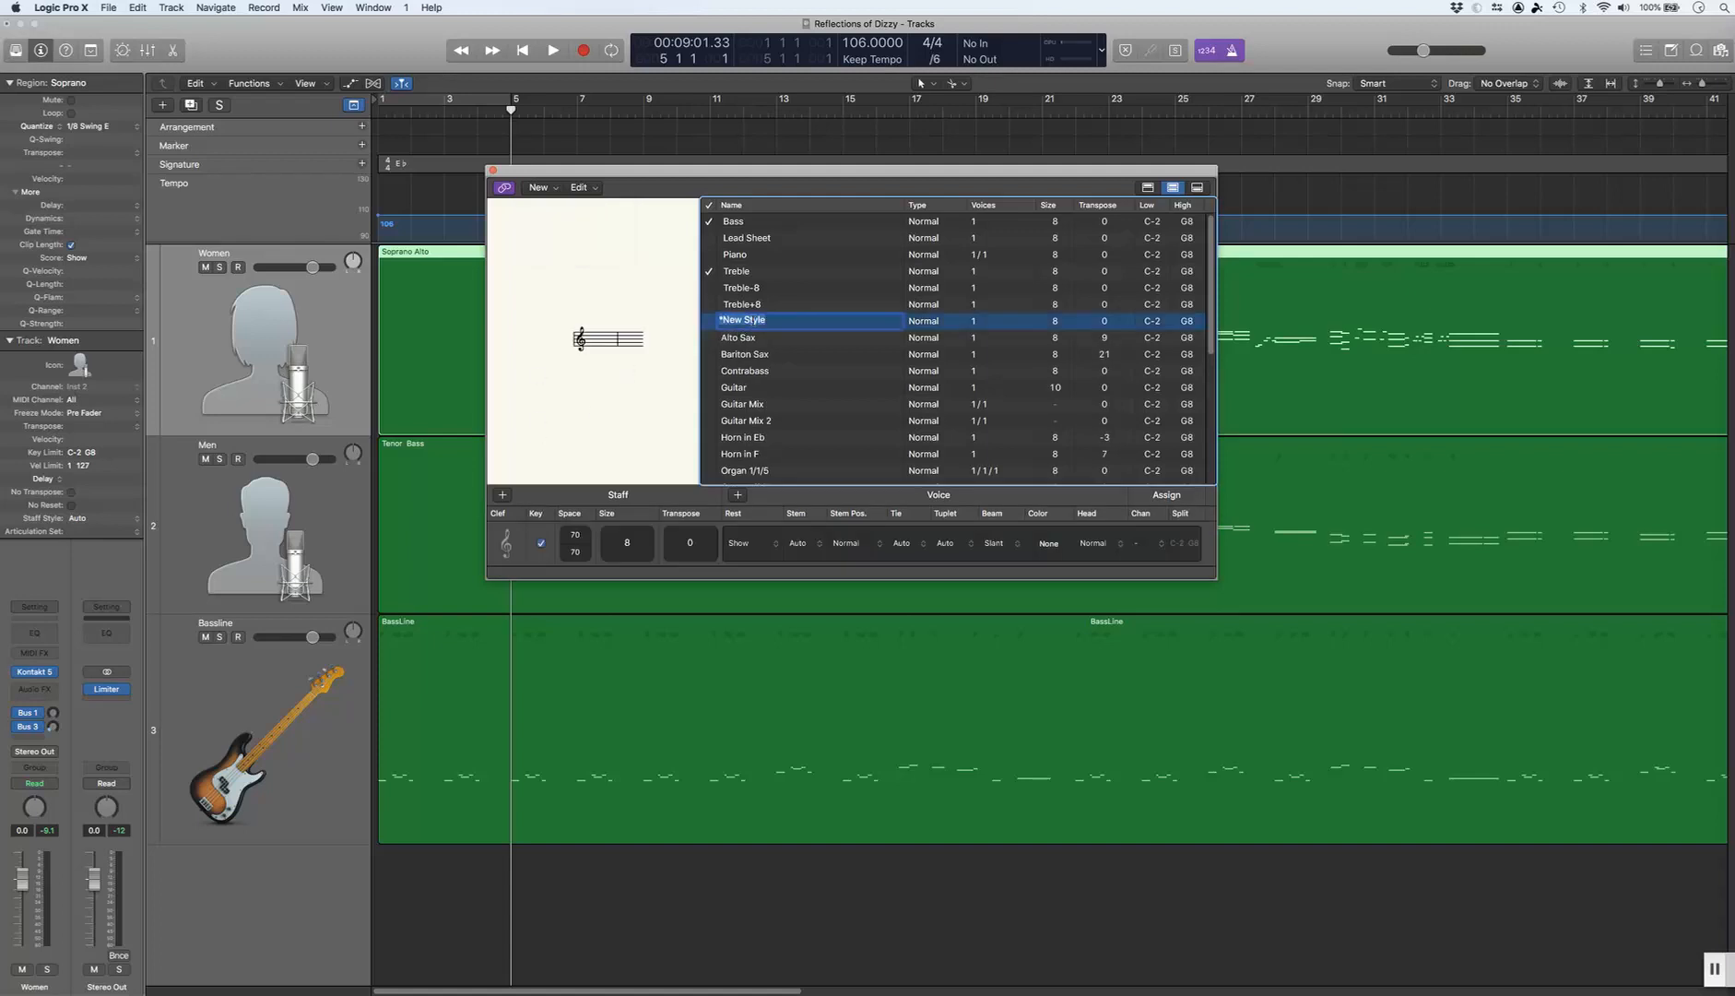
{"action": "type", "text": "SSAA"}
{"action": "key", "text": "Return"}
Step: Add three more staves to the SSAA style for a four-staff layout
{"action": "left_click", "coordinate": [581, 348]}
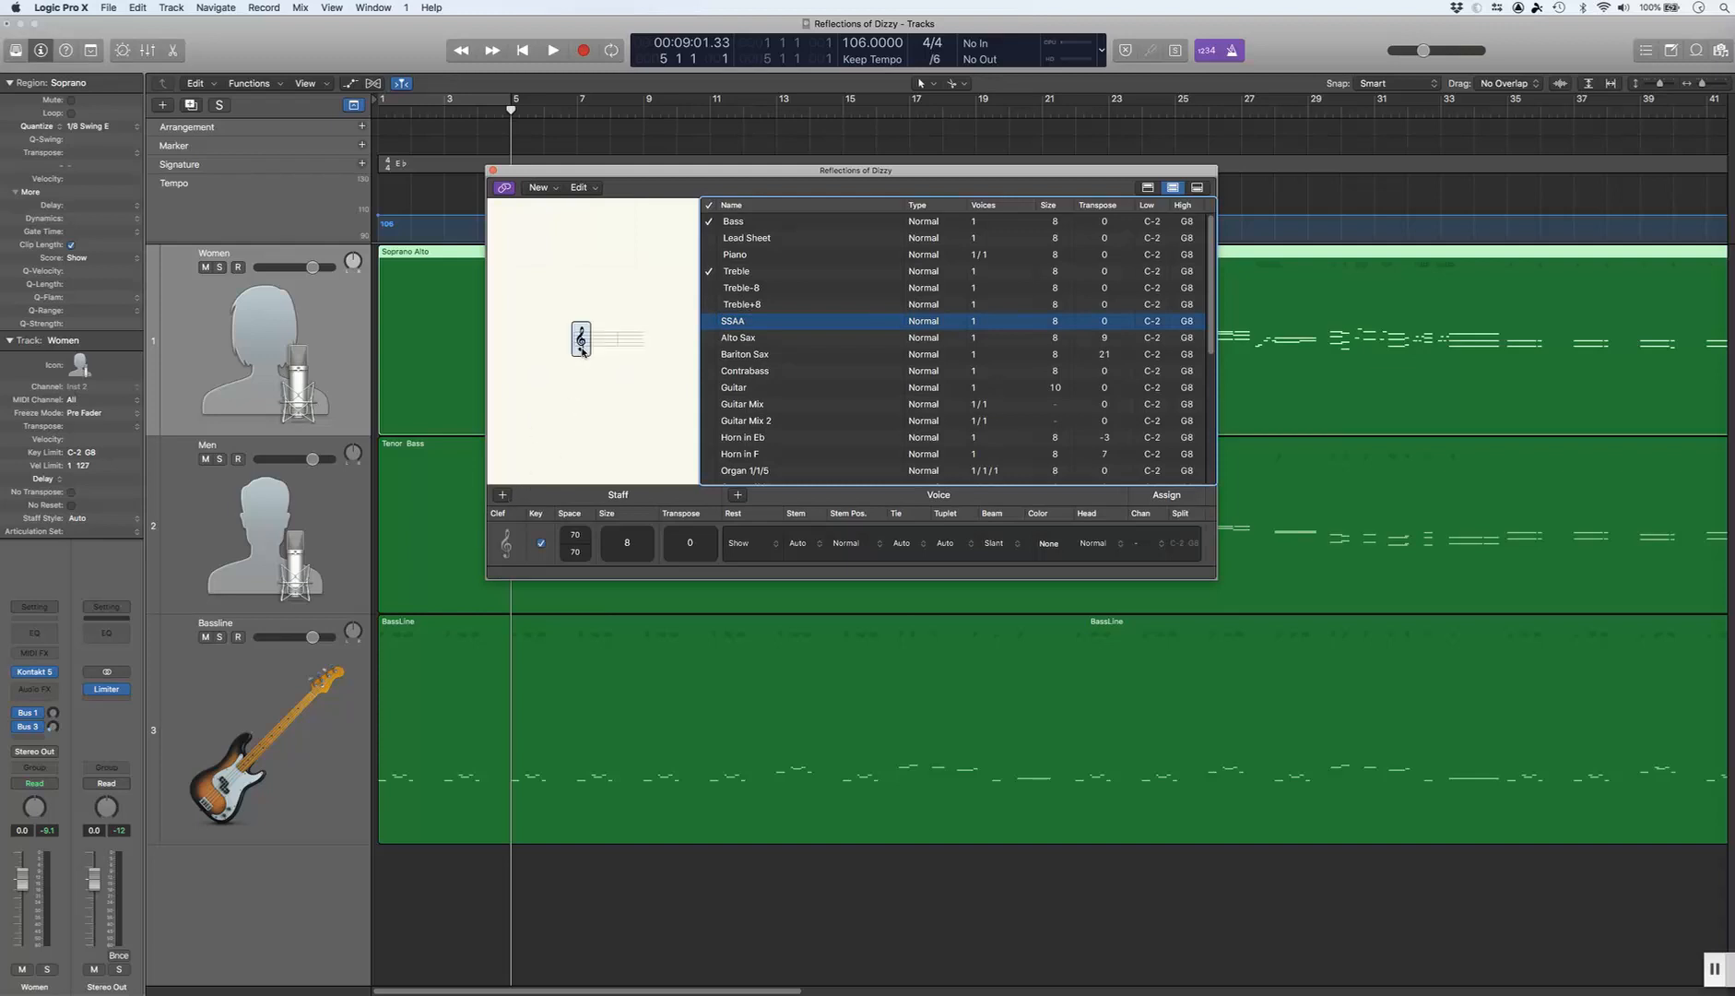
{"action": "left_click", "coordinate": [502, 495]}
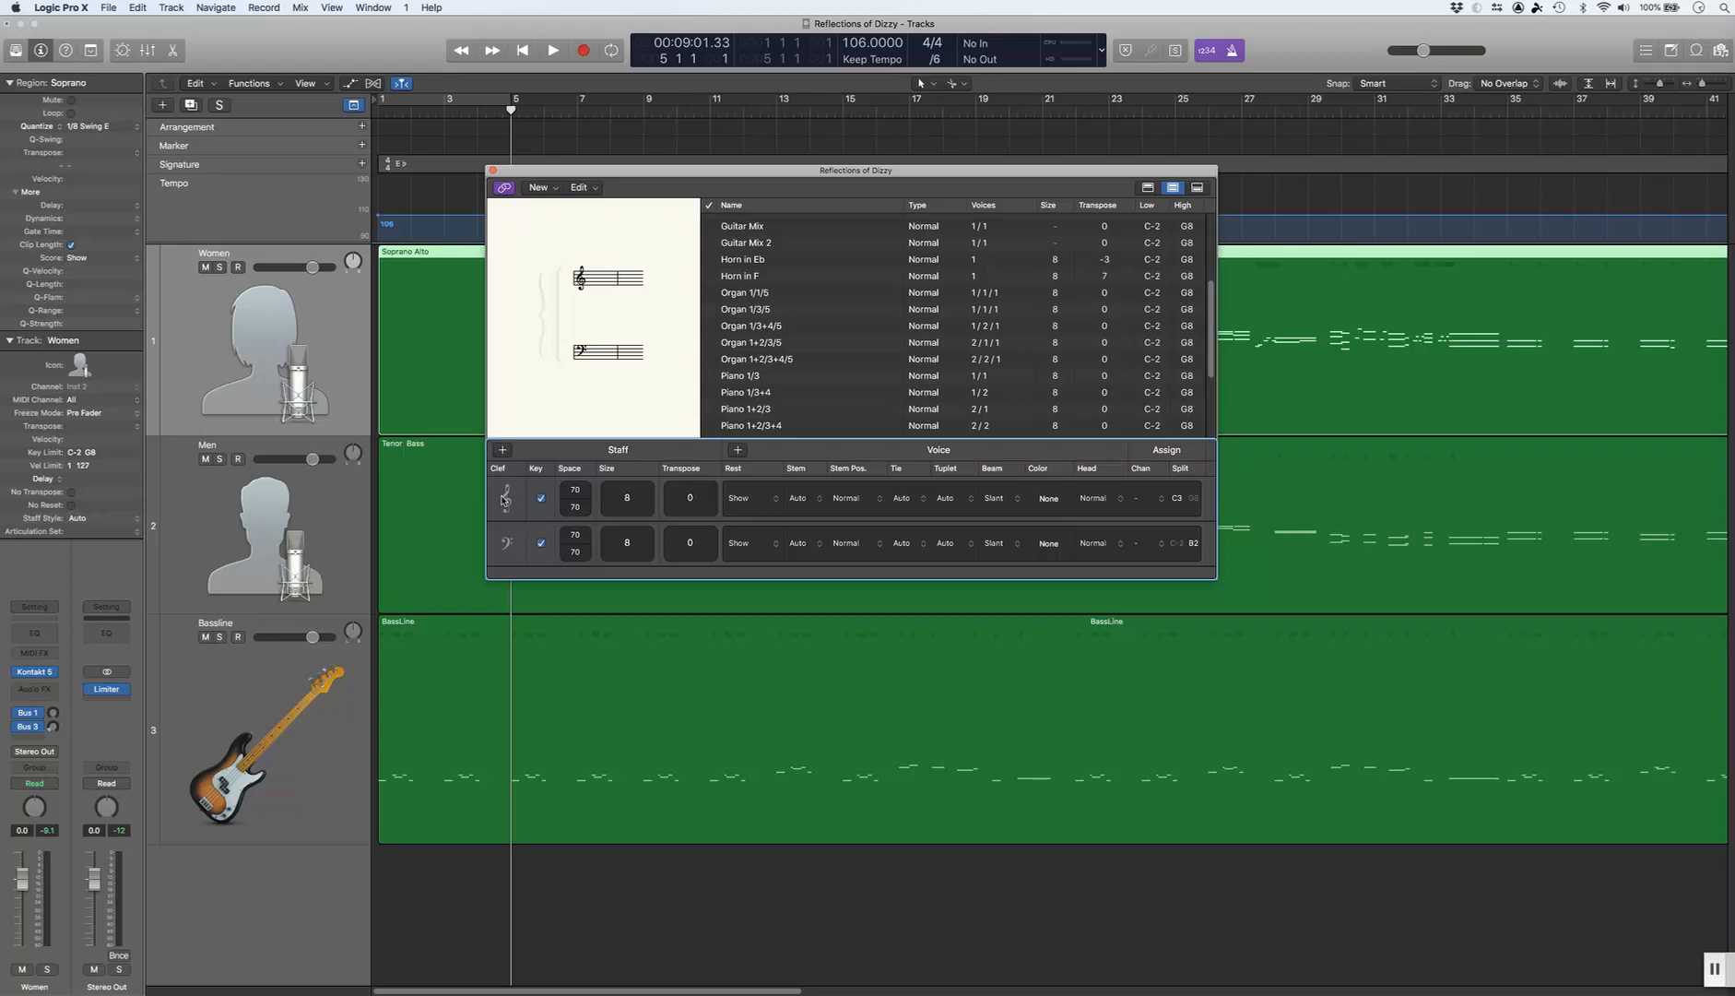
{"action": "left_click", "coordinate": [503, 451]}
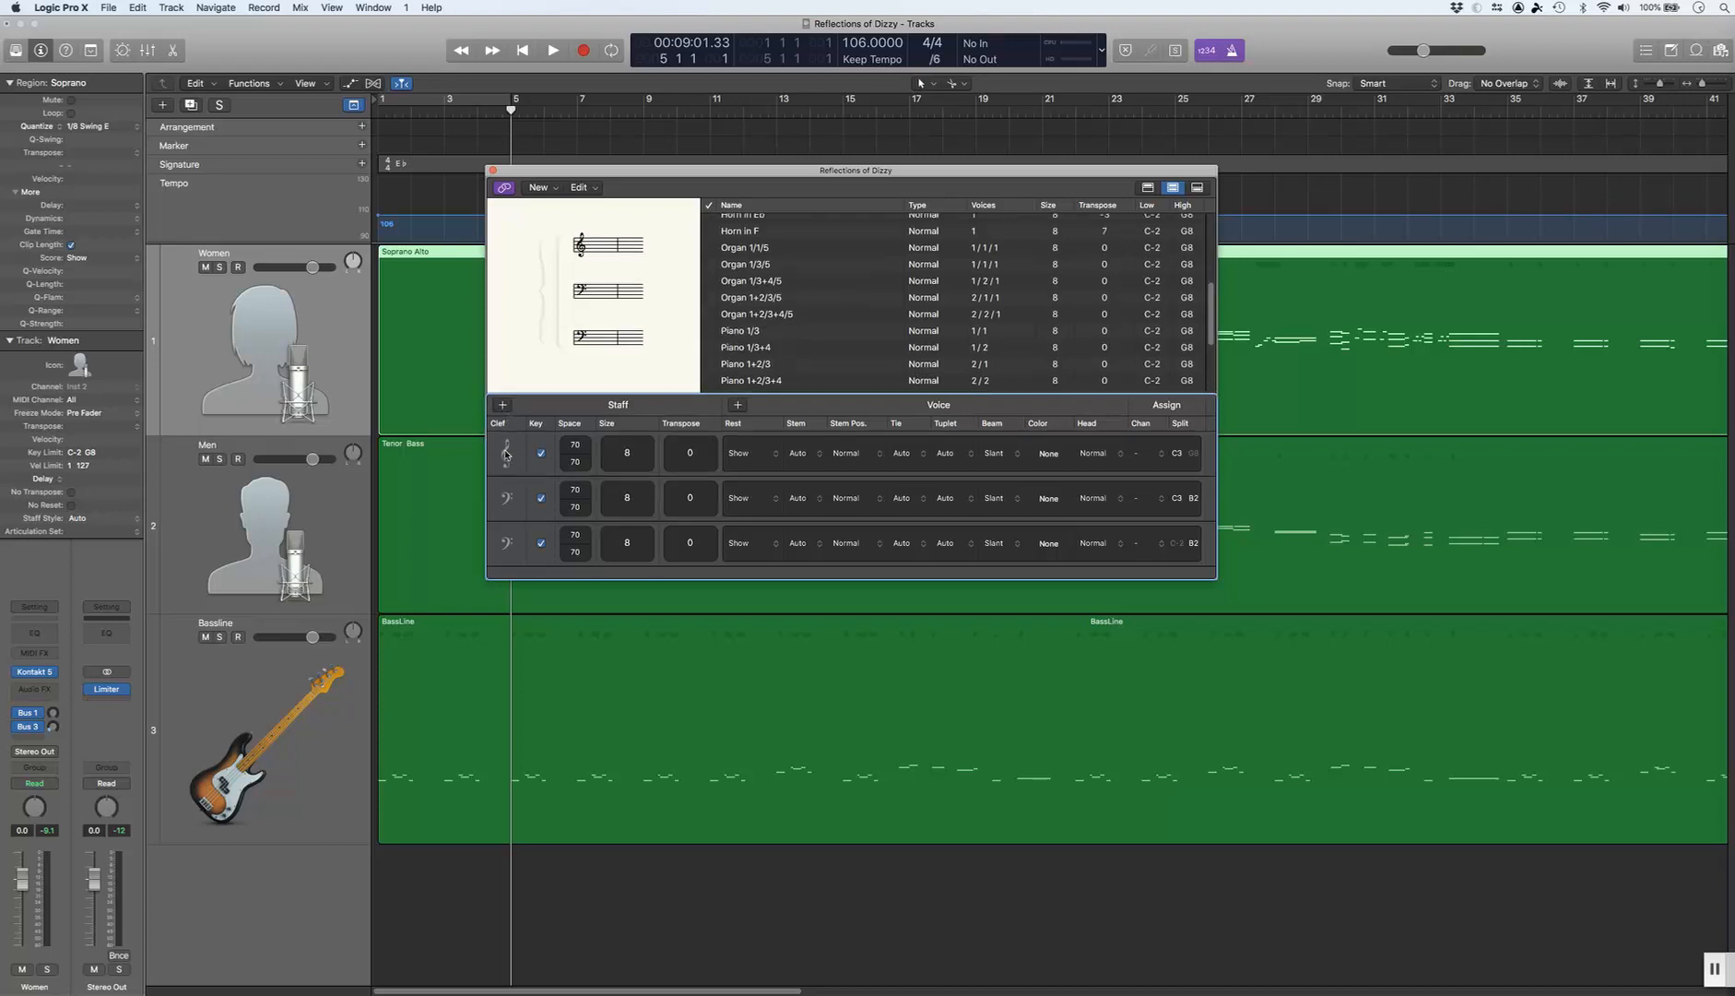
{"action": "left_click", "coordinate": [503, 404]}
Step: Set the clefs of the second, third and fourth SSAA staves to Treble
{"action": "left_click", "coordinate": [579, 260]}
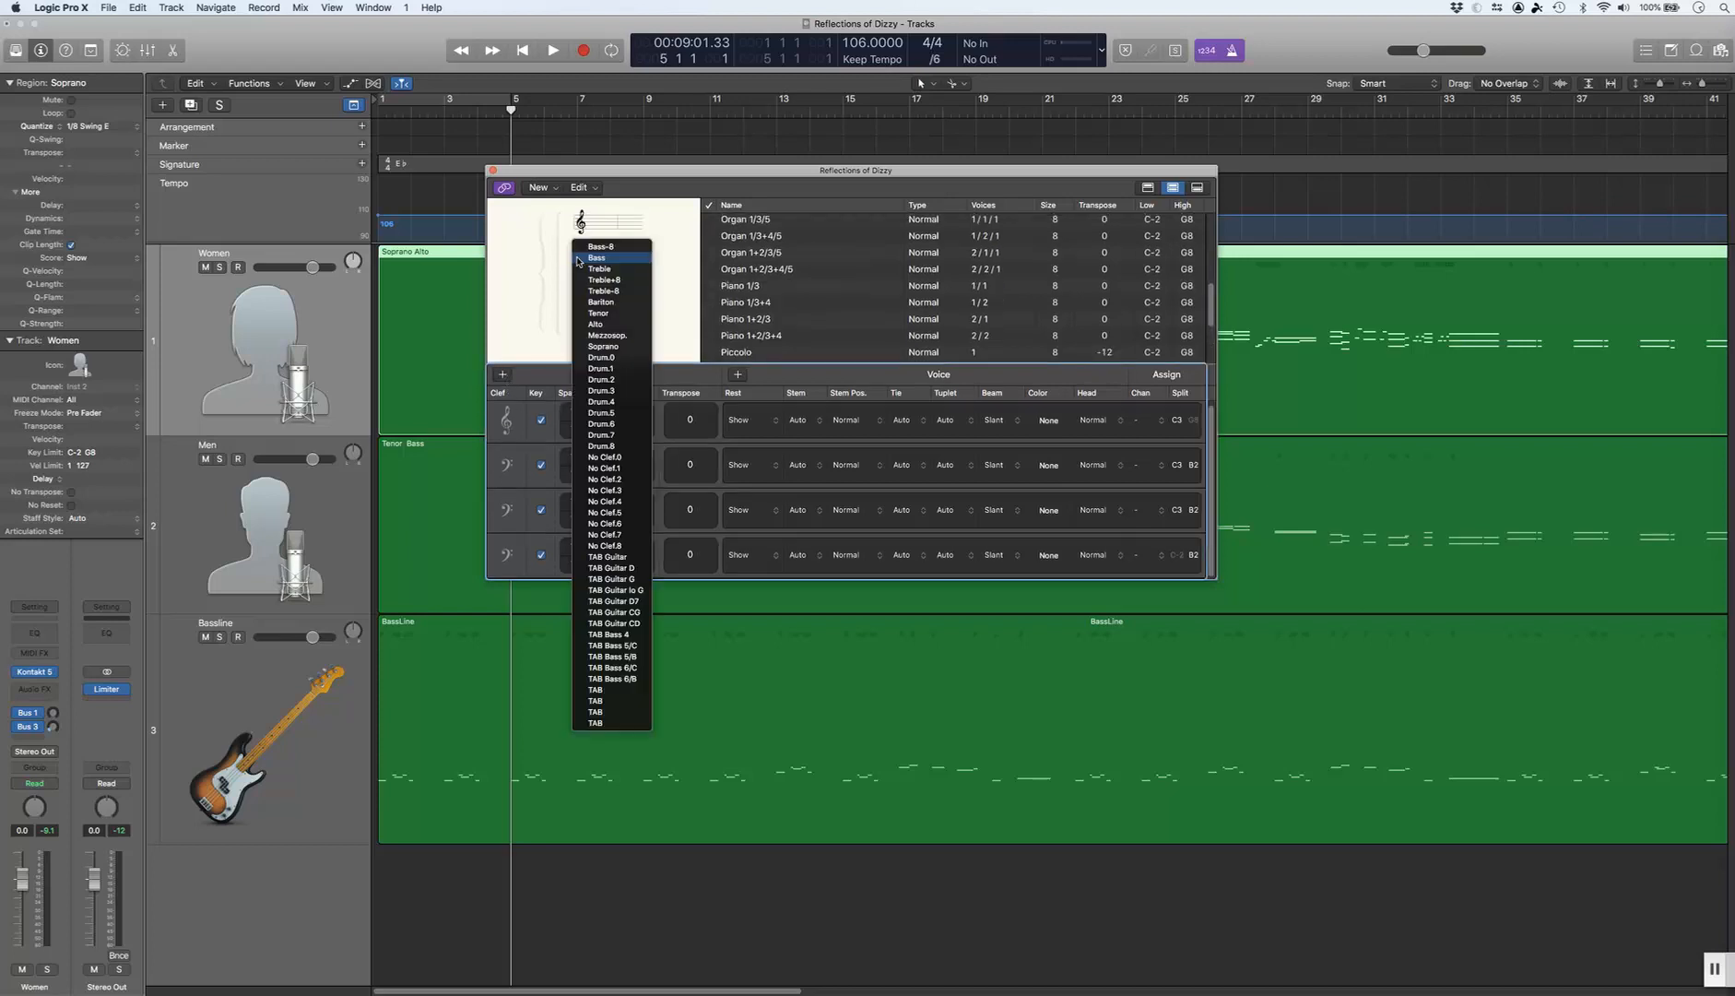
{"action": "left_click", "coordinate": [587, 268]}
{"action": "left_click", "coordinate": [581, 291]}
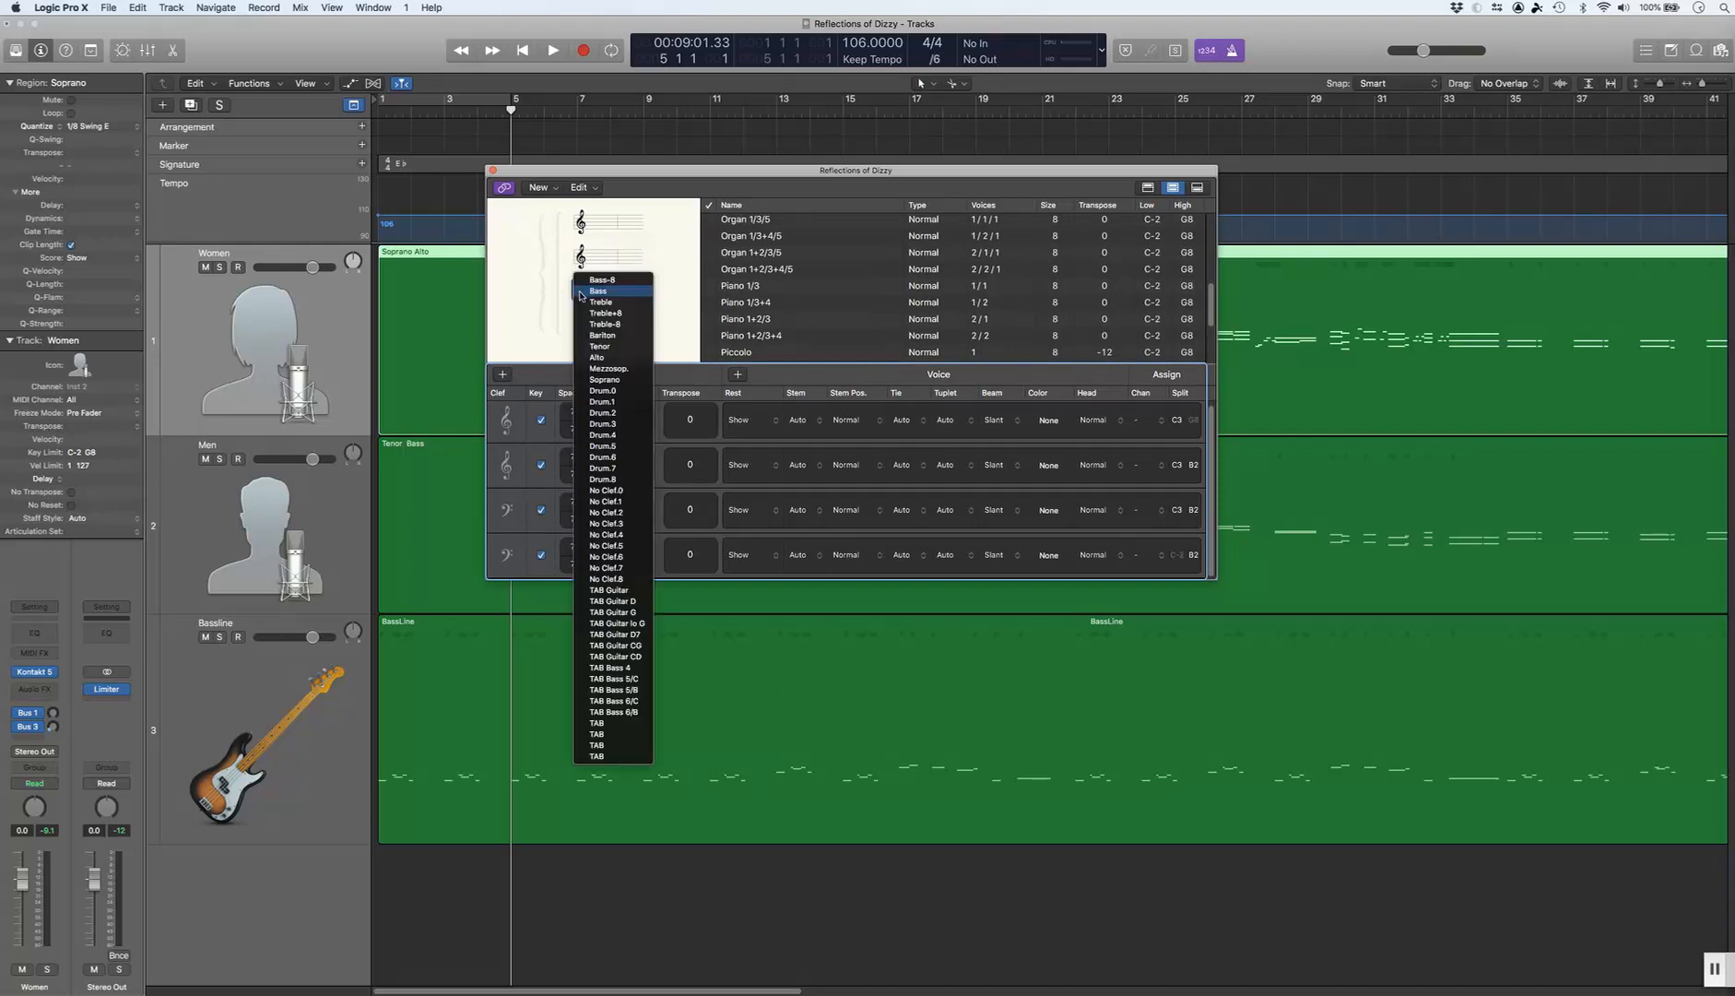
{"action": "left_click", "coordinate": [601, 302]}
{"action": "left_click", "coordinate": [506, 554]}
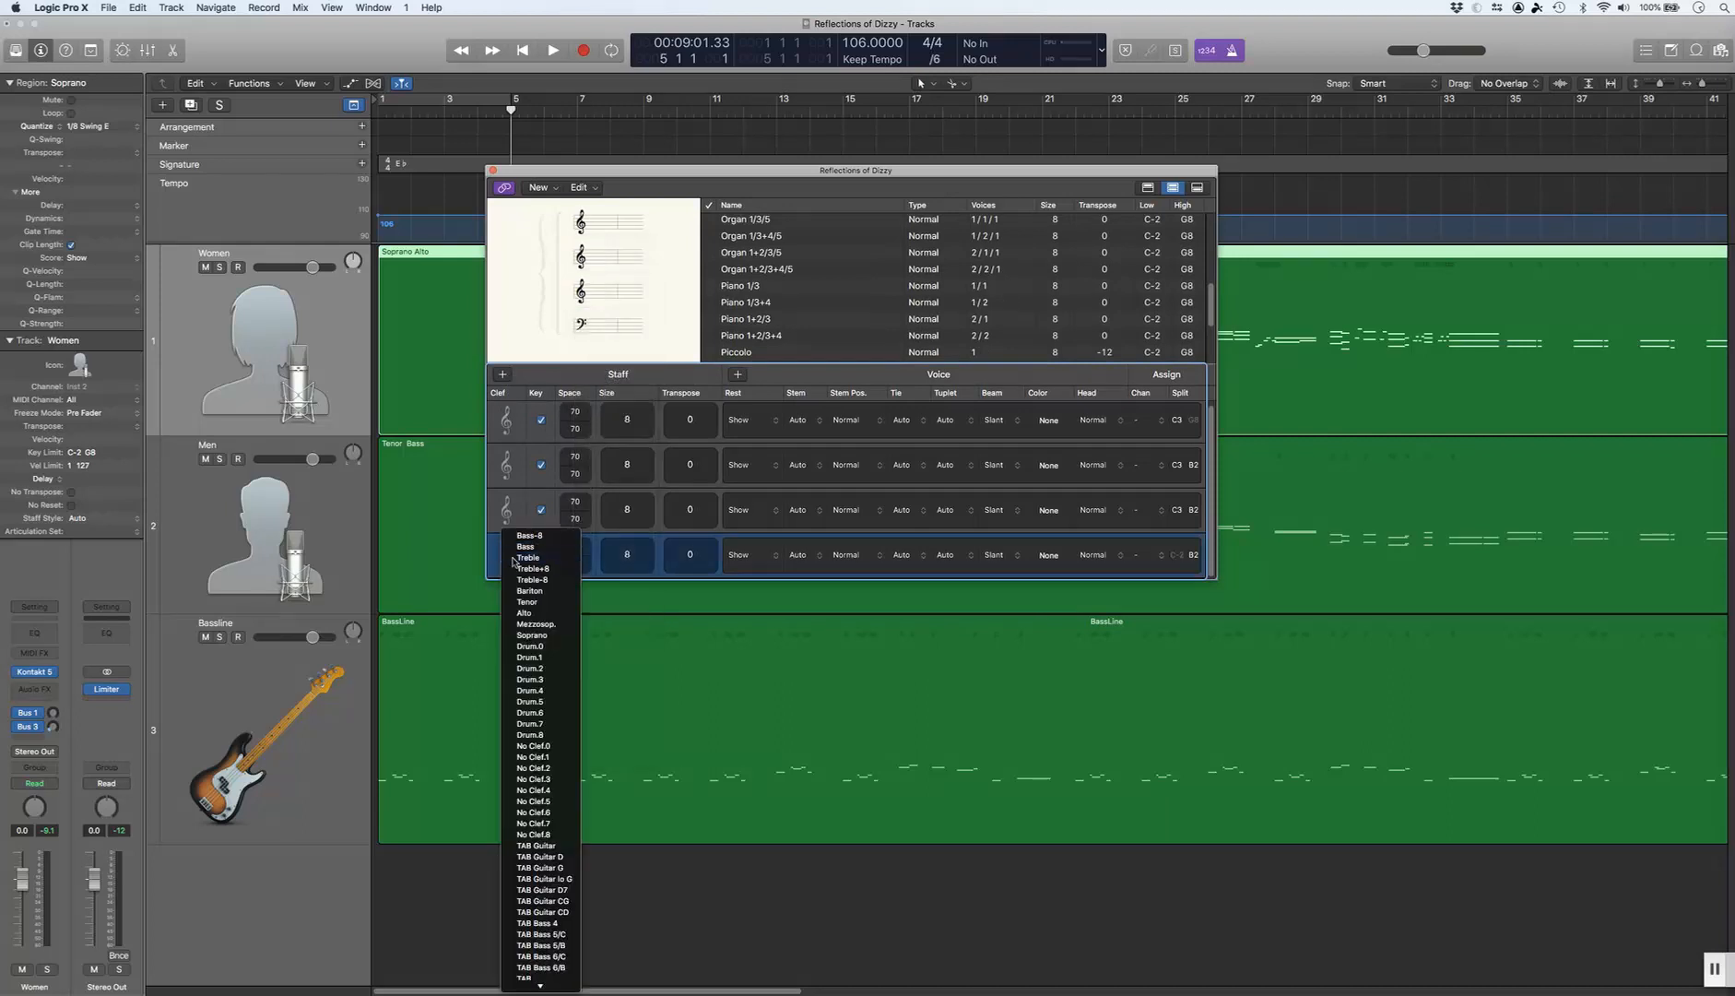
{"action": "left_click", "coordinate": [539, 559]}
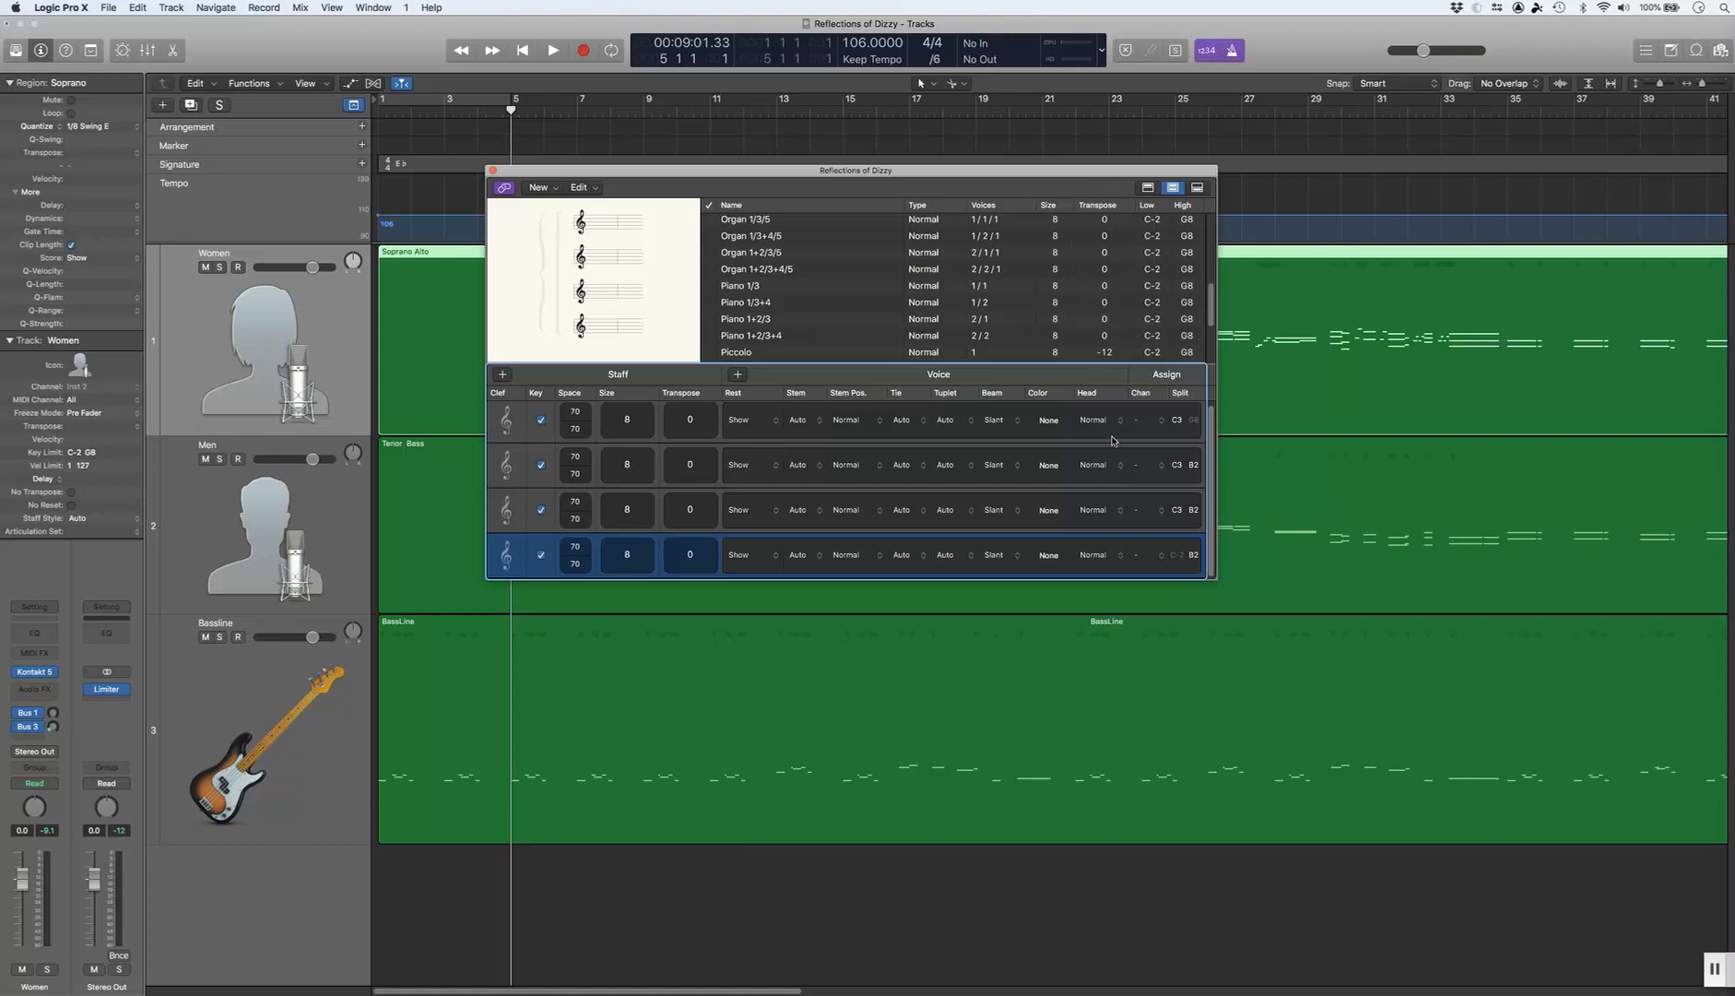
Step: Assign MIDI channels 1, 2, 3 and 4 to the four SSAA staves in order, and close the staff style window
{"action": "left_click", "coordinate": [1145, 425]}
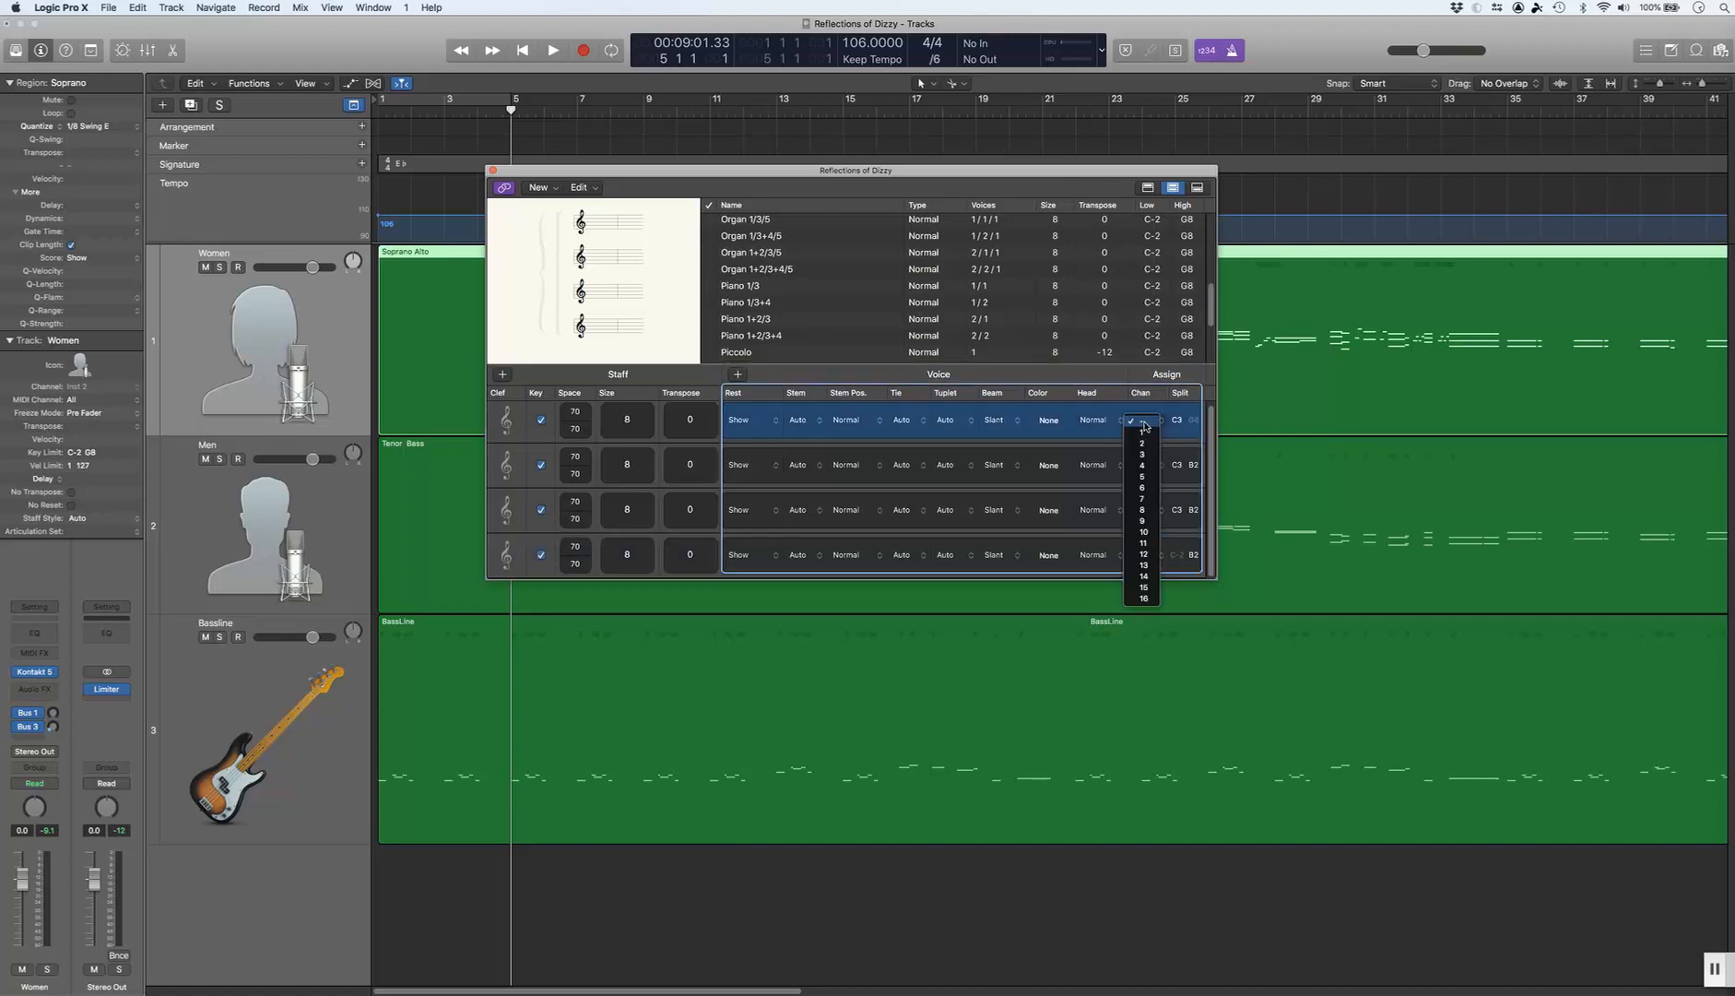
{"action": "left_click", "coordinate": [1144, 433]}
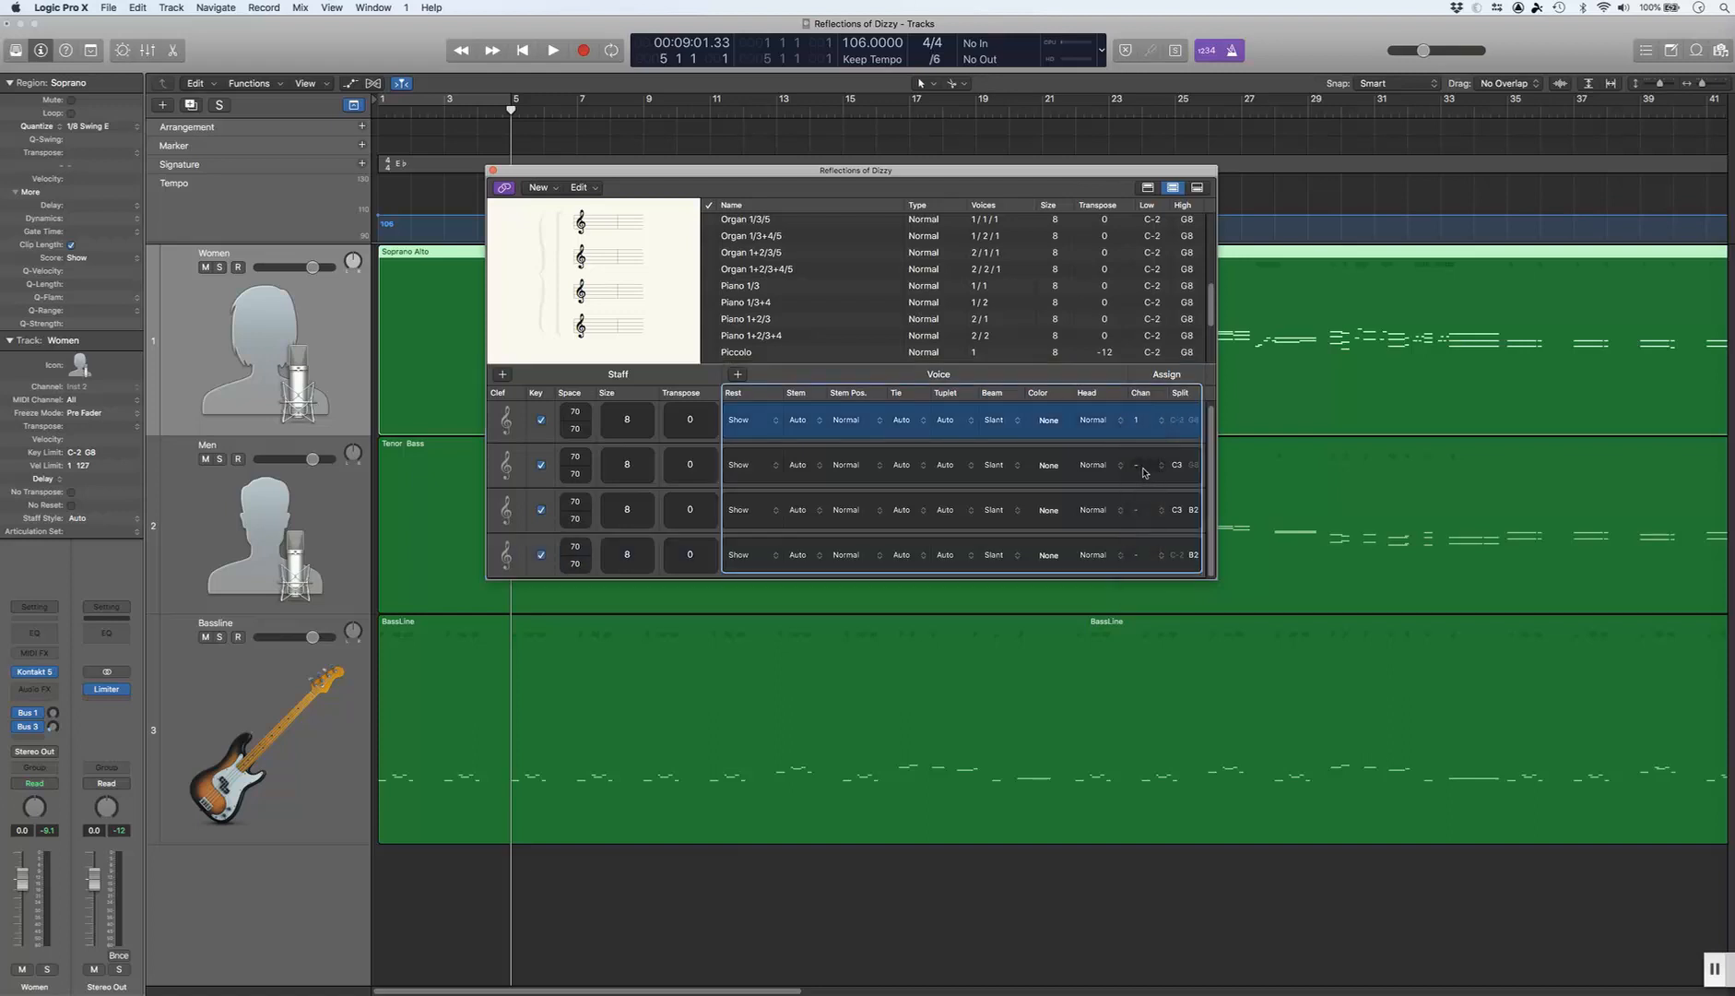
{"action": "left_click", "coordinate": [1142, 473]}
{"action": "left_click", "coordinate": [1143, 491]}
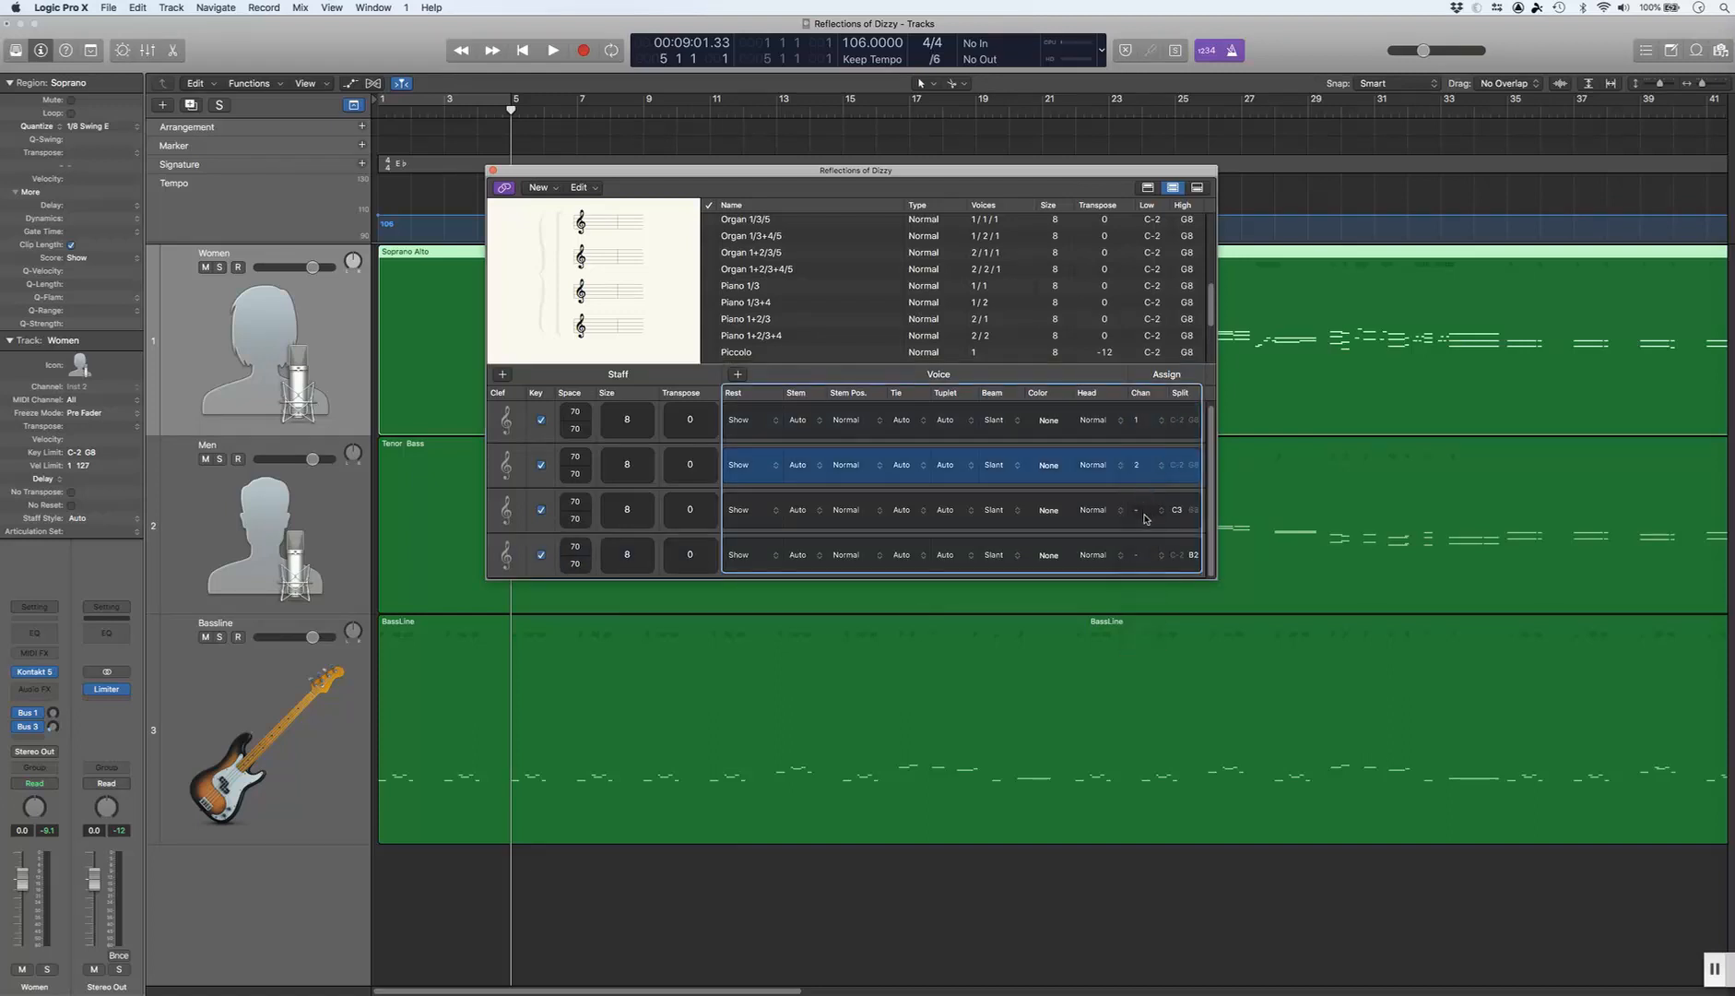
{"action": "left_click", "coordinate": [1143, 513]}
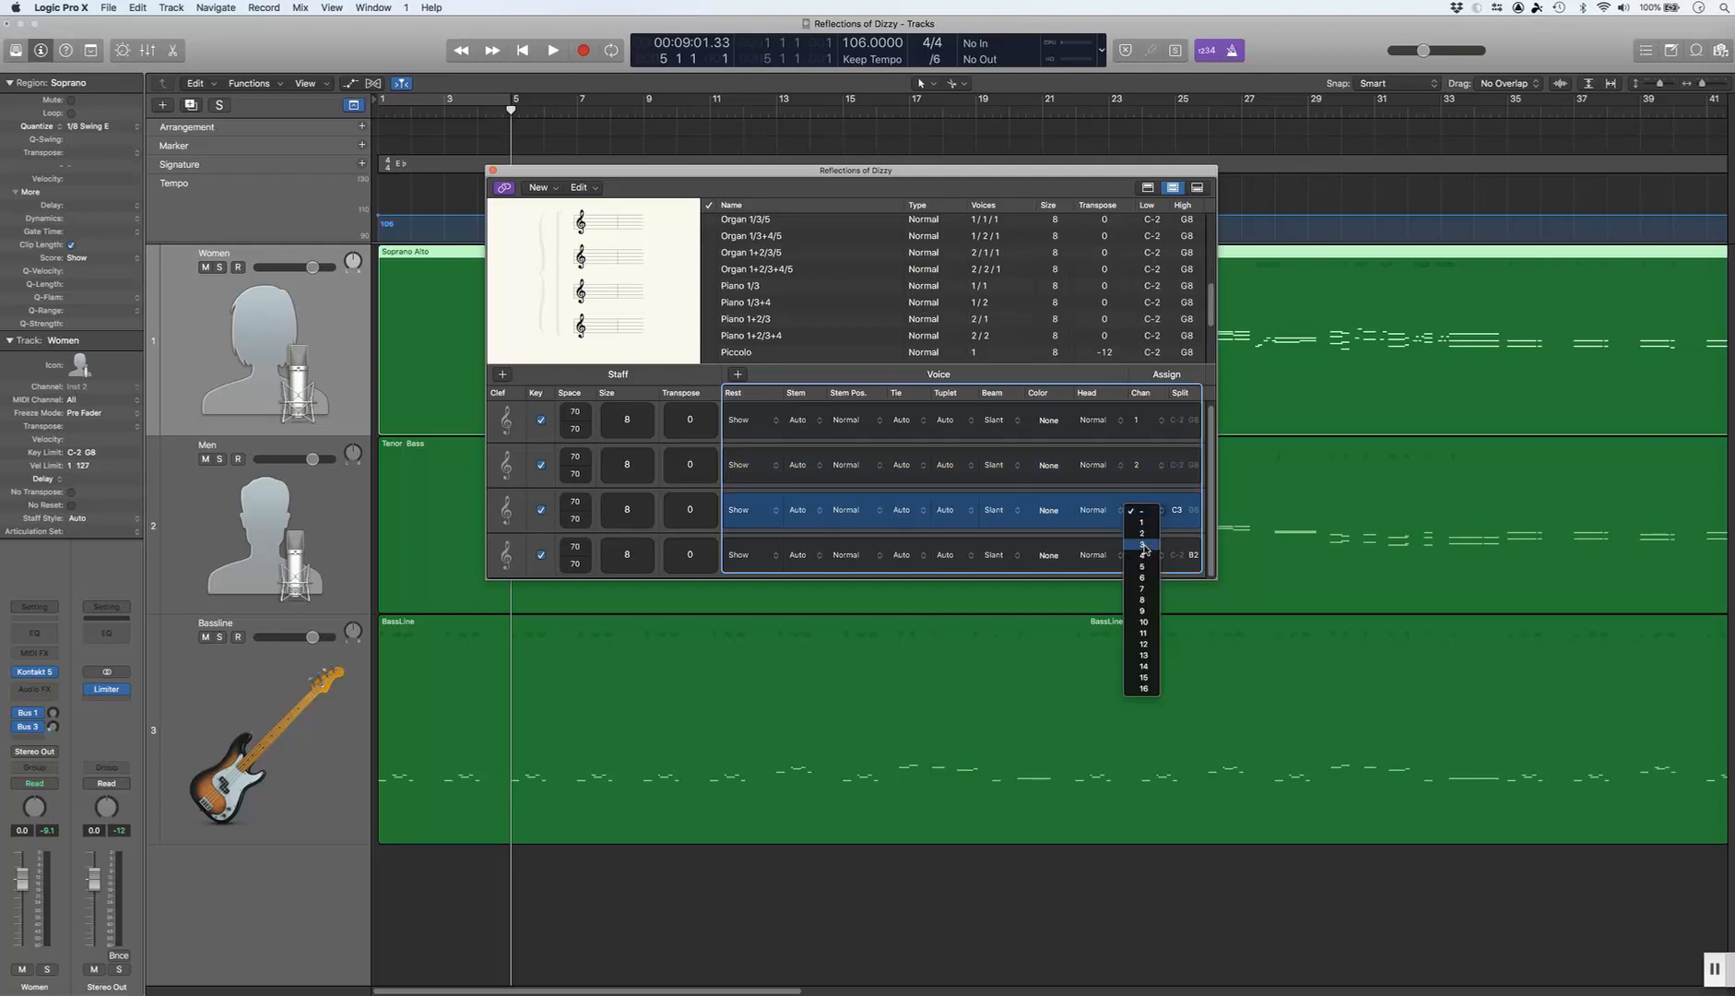
{"action": "left_click", "coordinate": [1142, 544]}
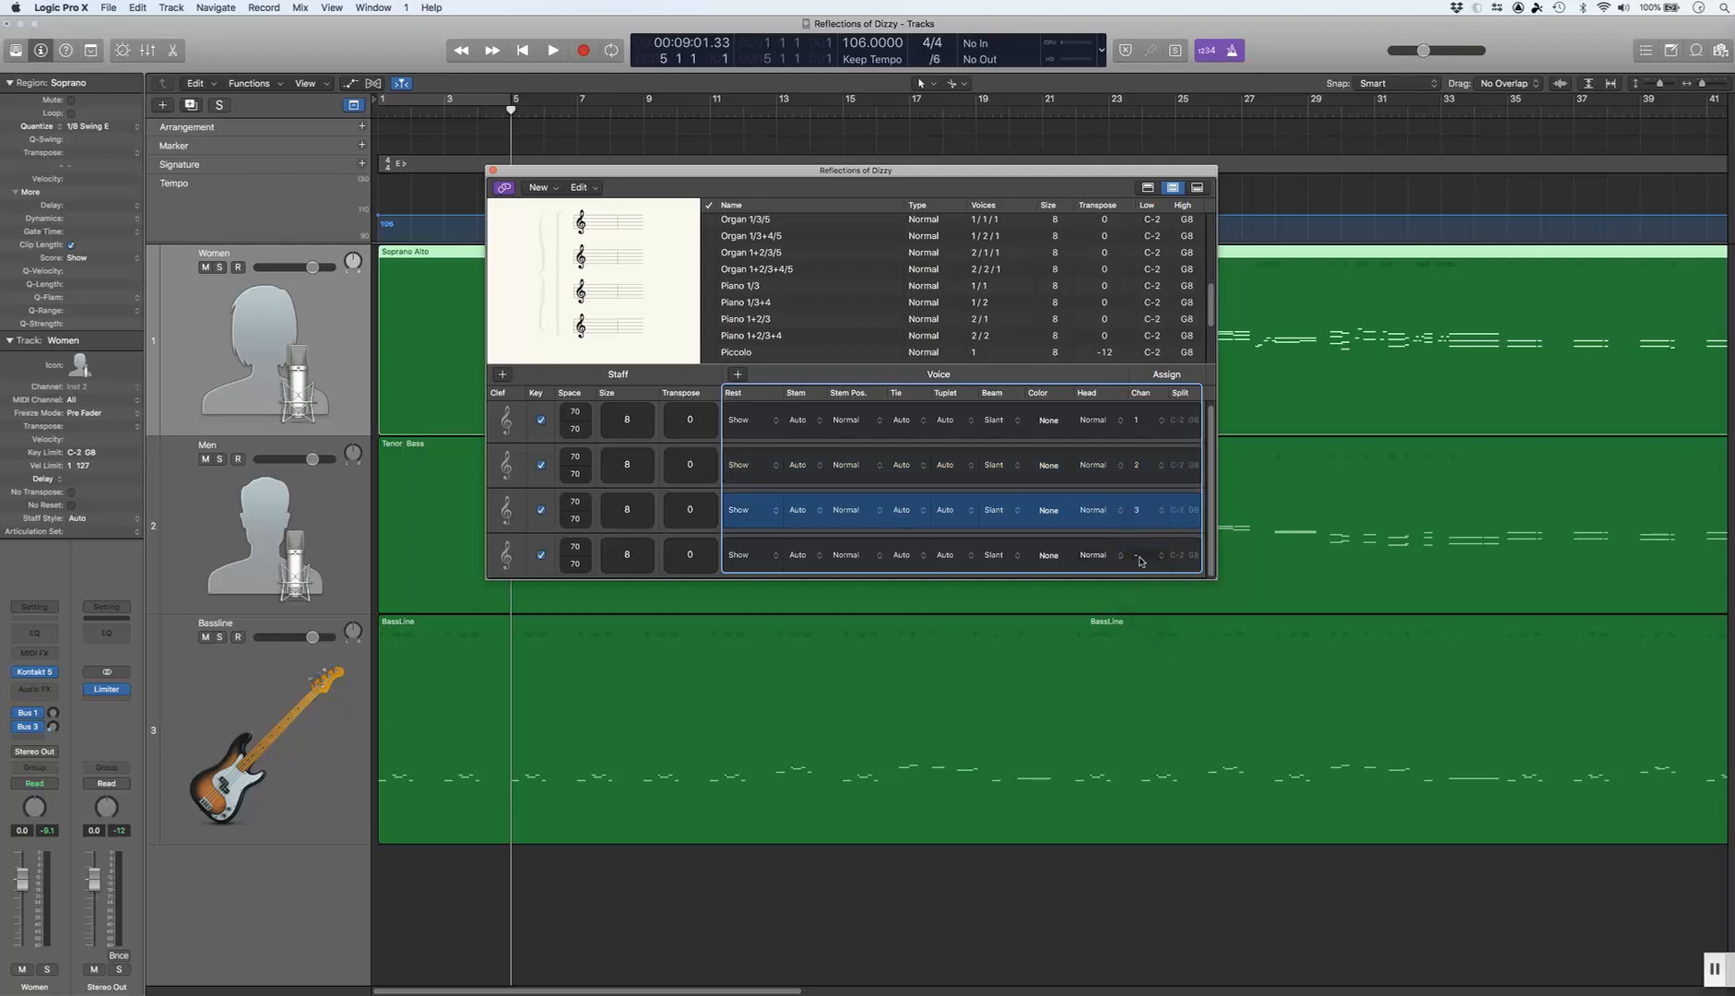
{"action": "left_click", "coordinate": [1140, 557]}
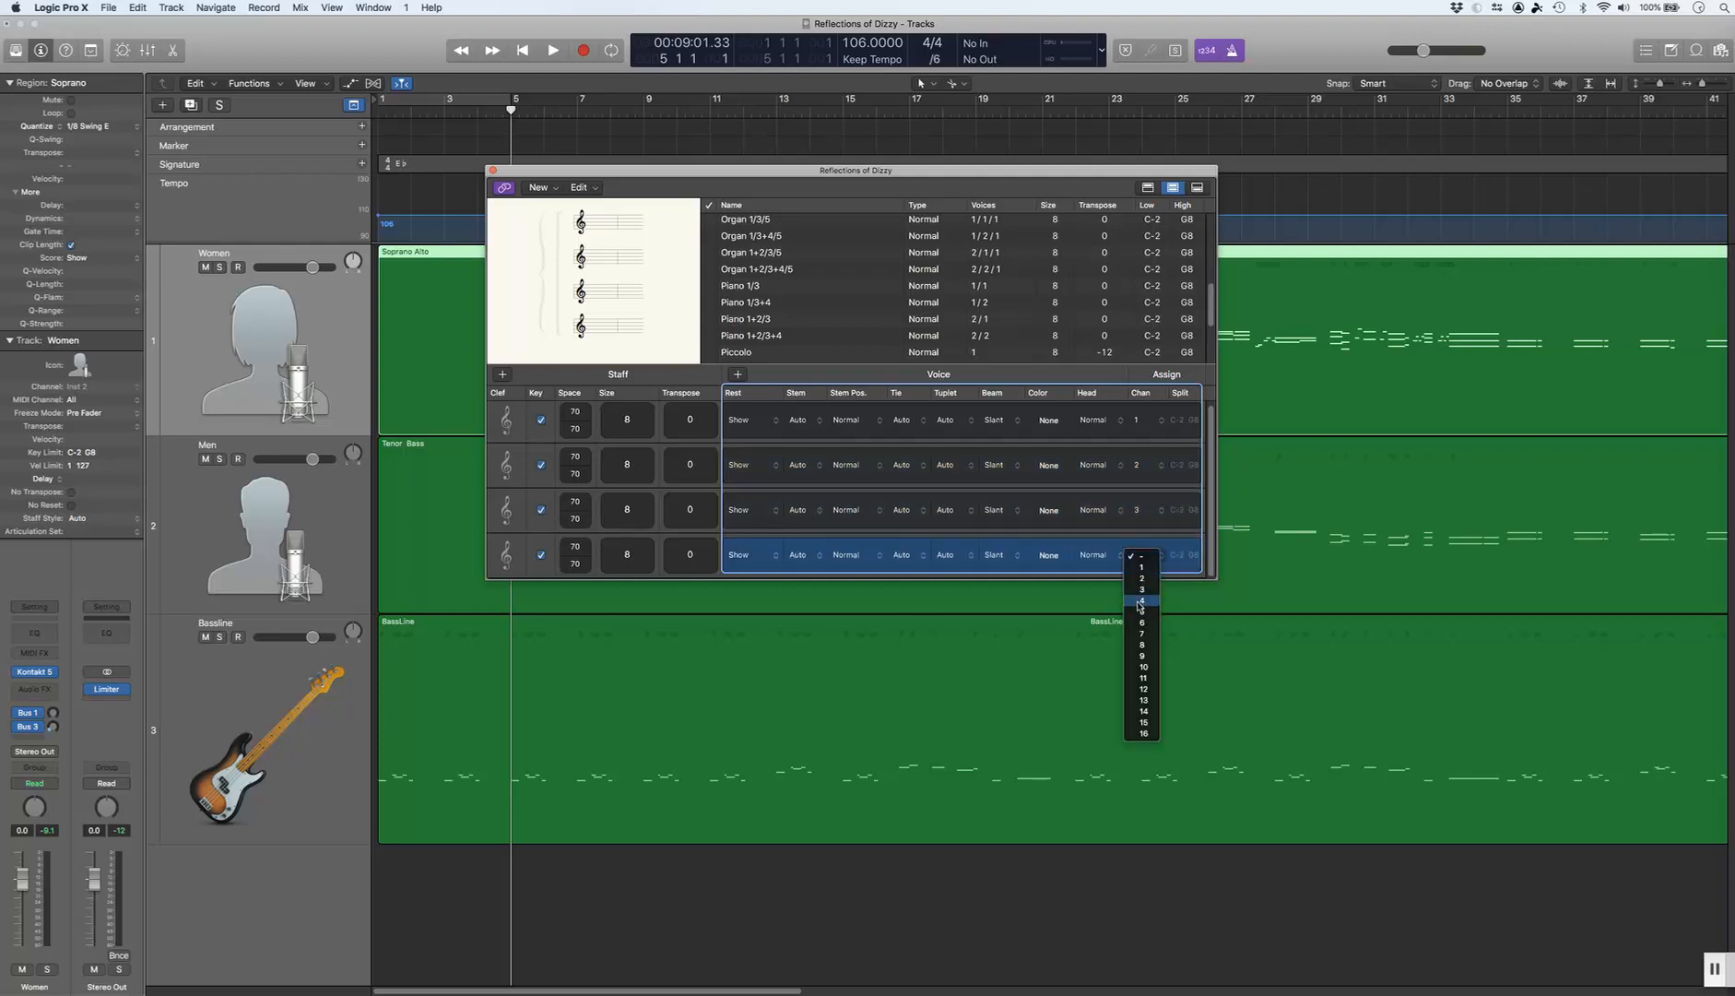
{"action": "left_click", "coordinate": [1141, 601]}
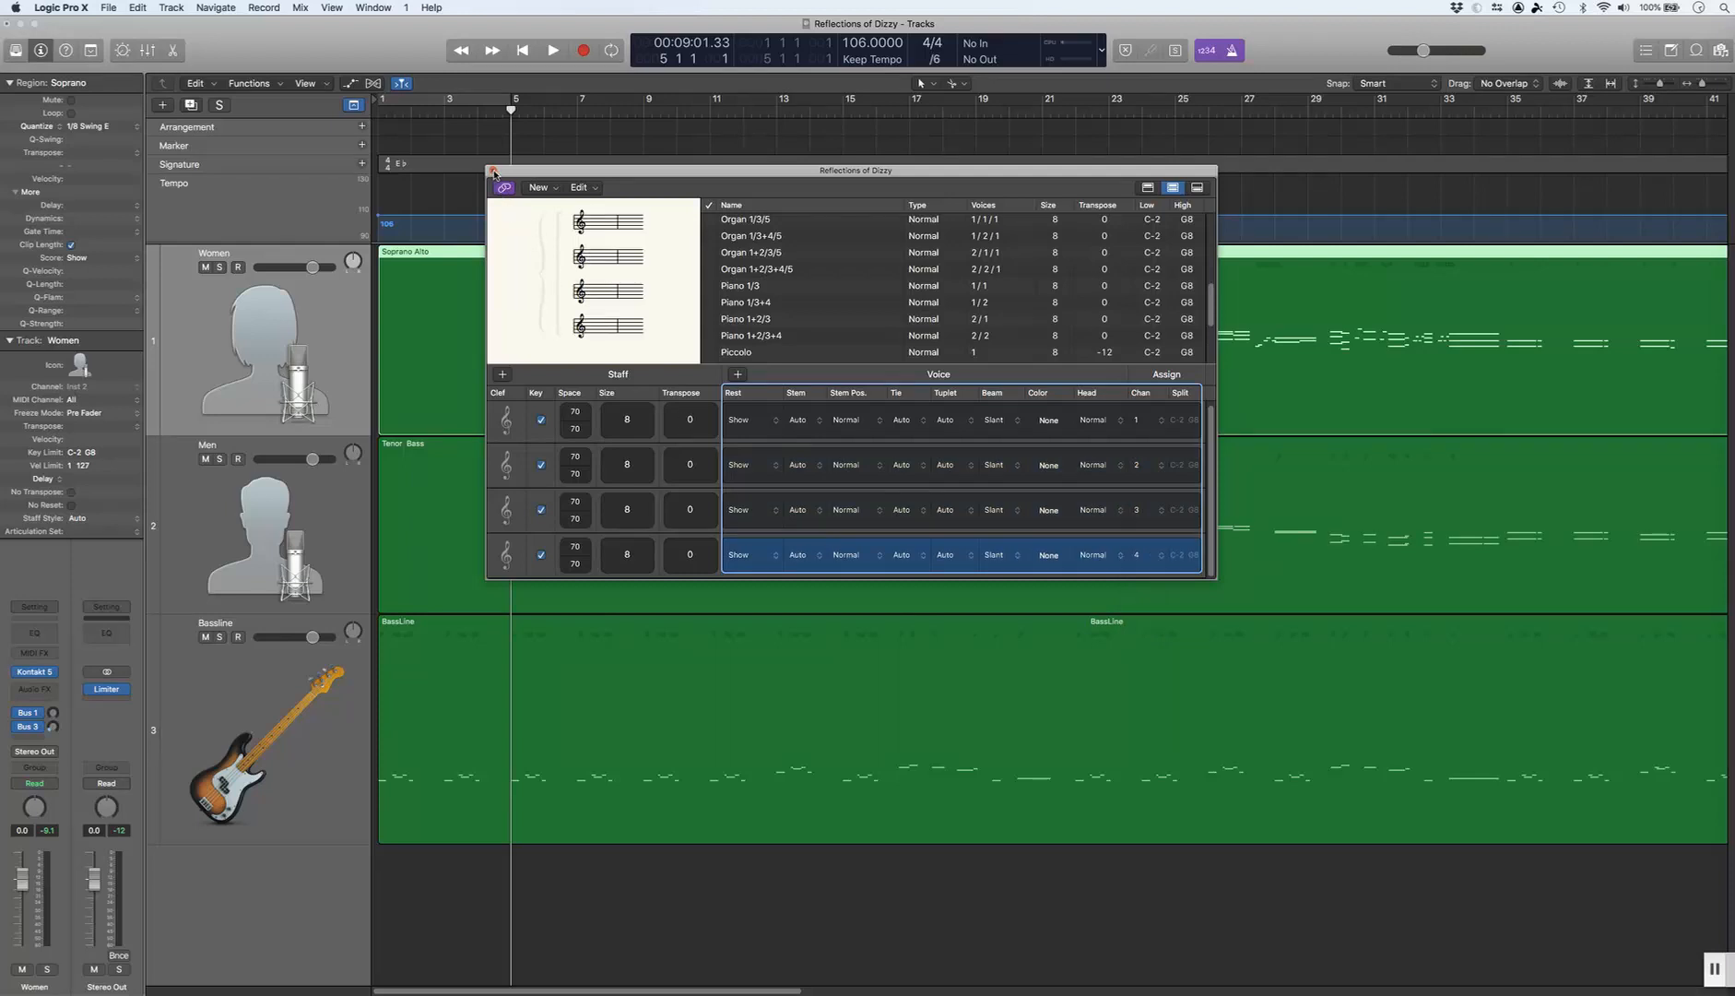
{"action": "left_click", "coordinate": [493, 172]}
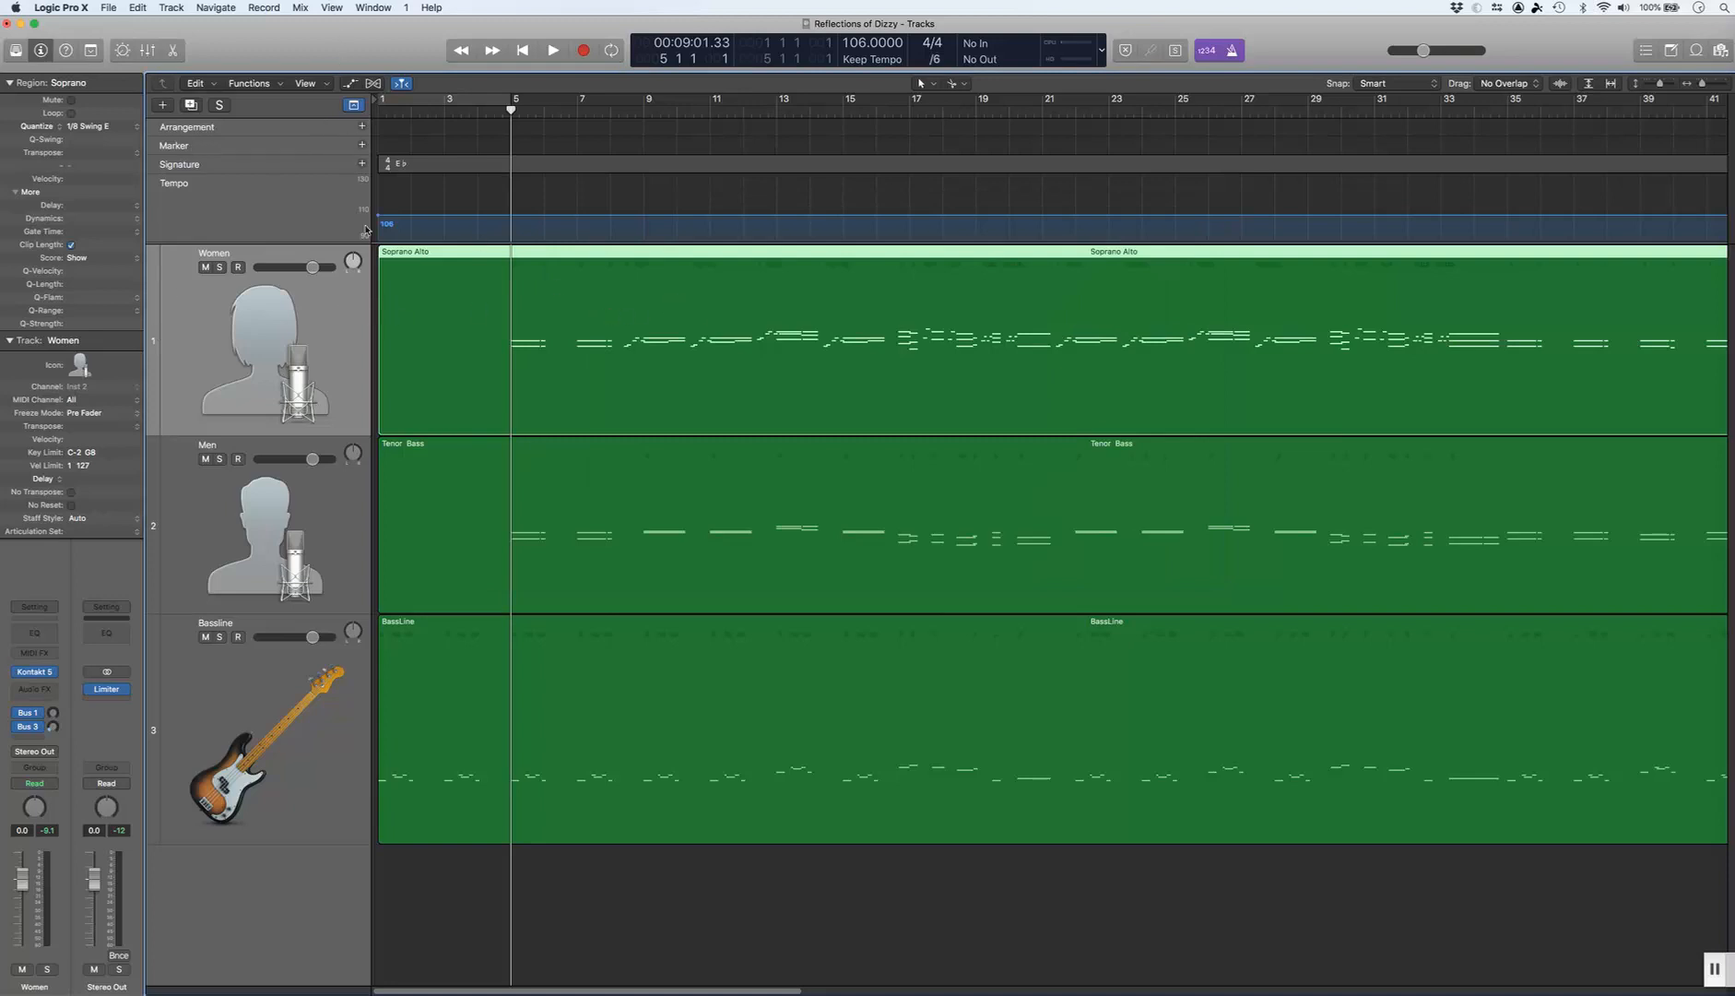
Step: Open the Soprano region in a separate Score Editor window and enlarge the window
{"action": "left_click", "coordinate": [375, 6]}
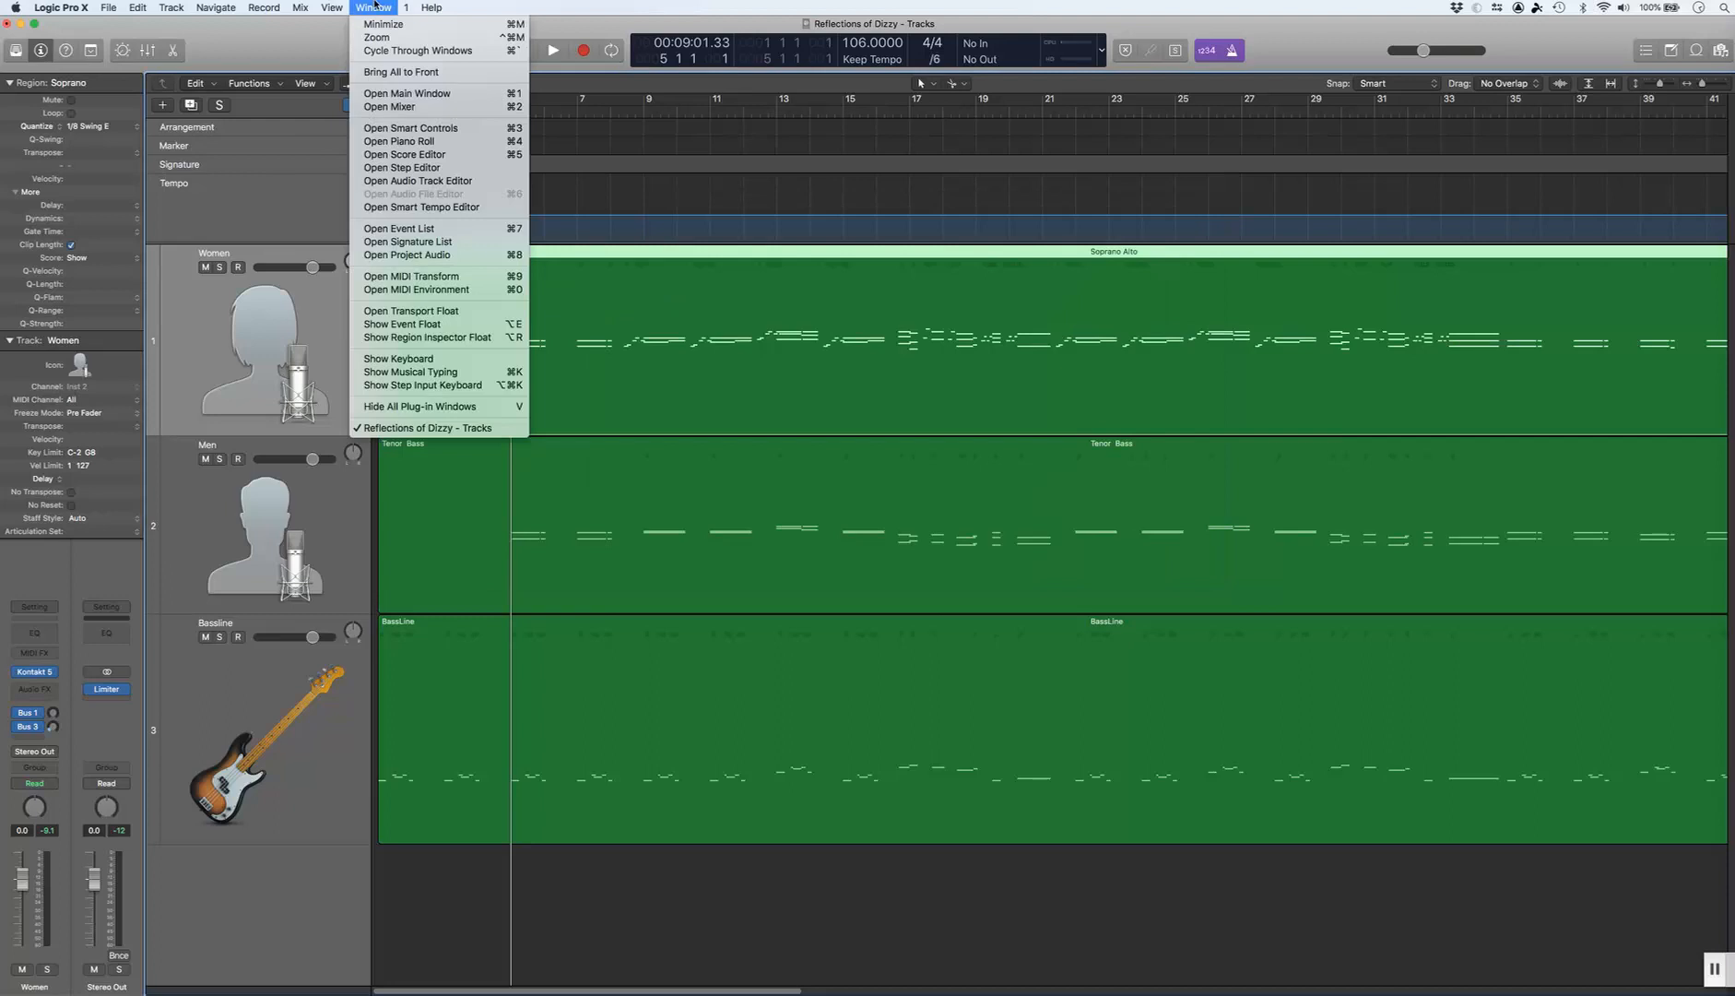
{"action": "left_click", "coordinate": [383, 155]}
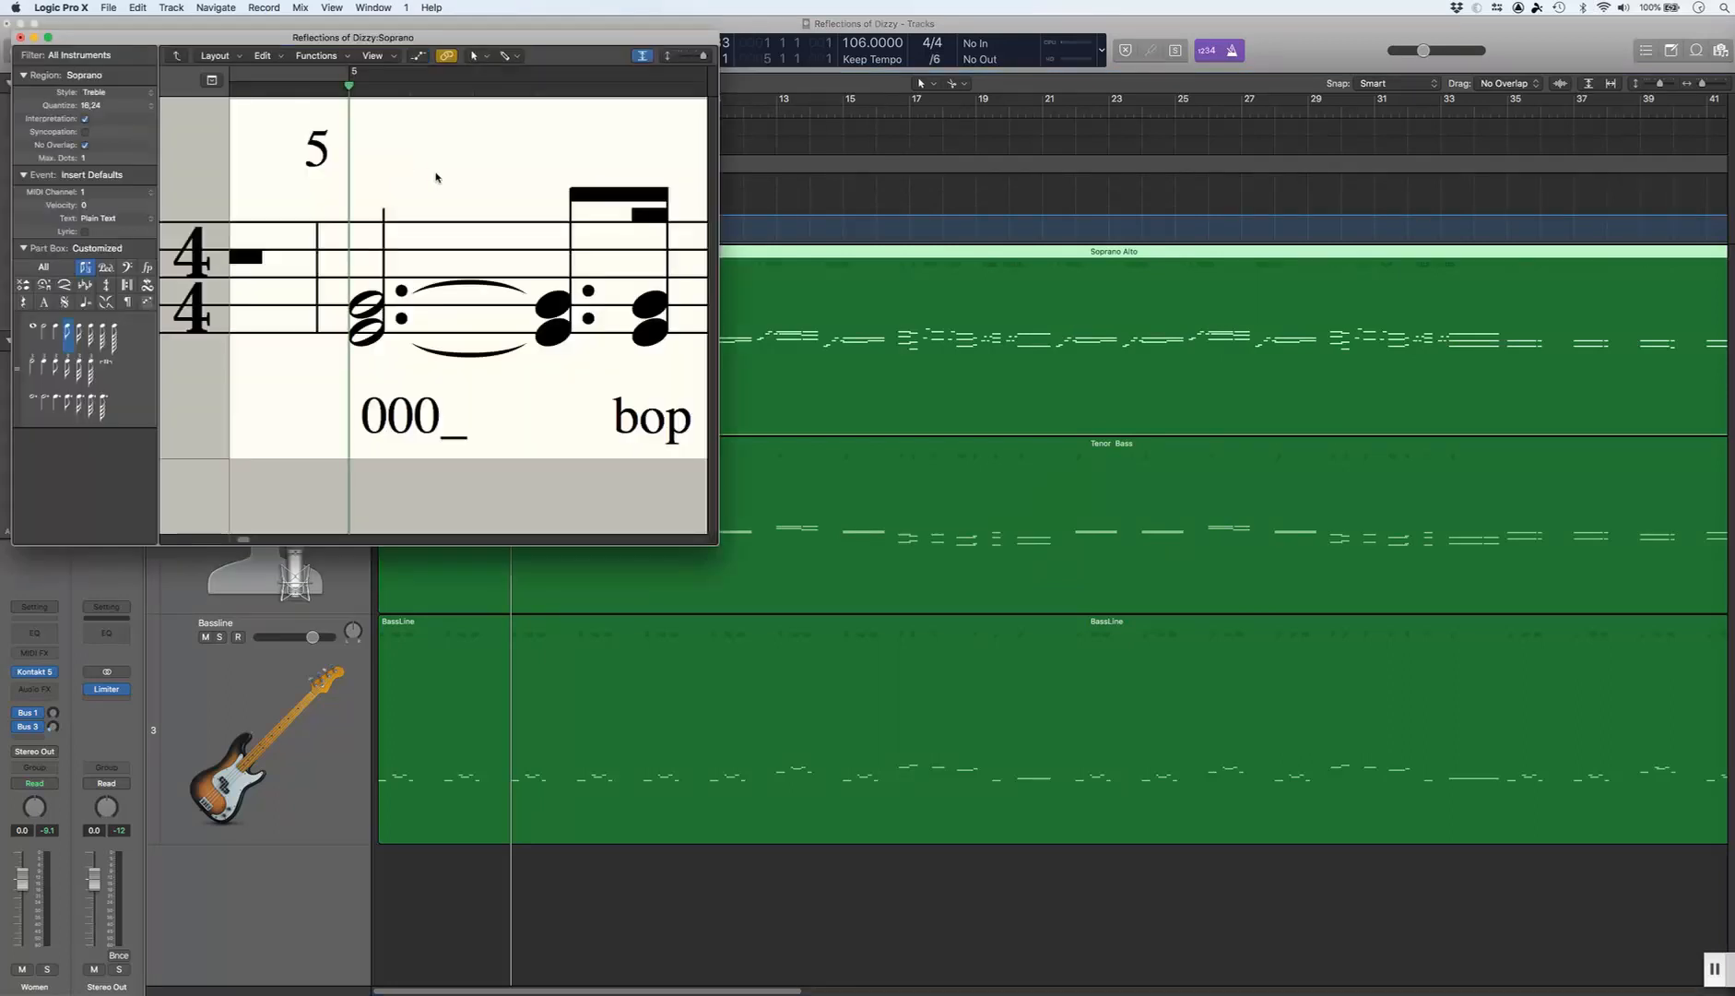
{"action": "left_click_drag", "start_coordinate": [715, 542], "coordinate": [1532, 911]}
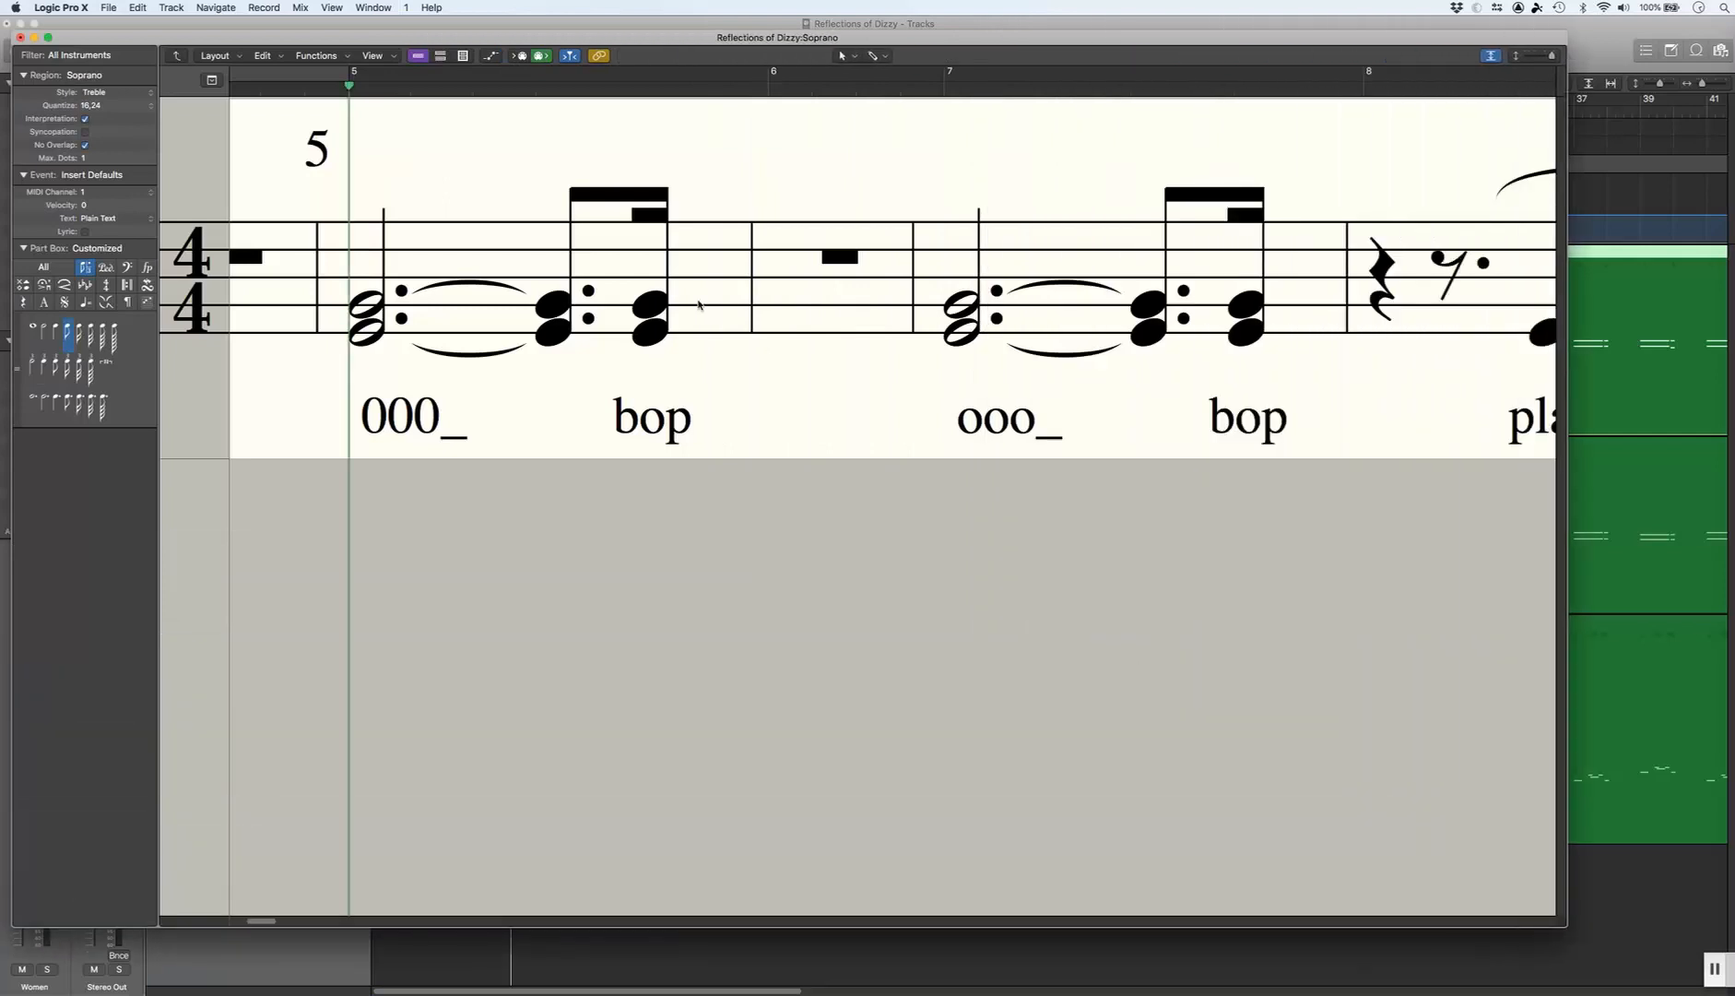
{"action": "left_click", "coordinate": [1551, 59]}
{"action": "left_click", "coordinate": [1551, 58]}
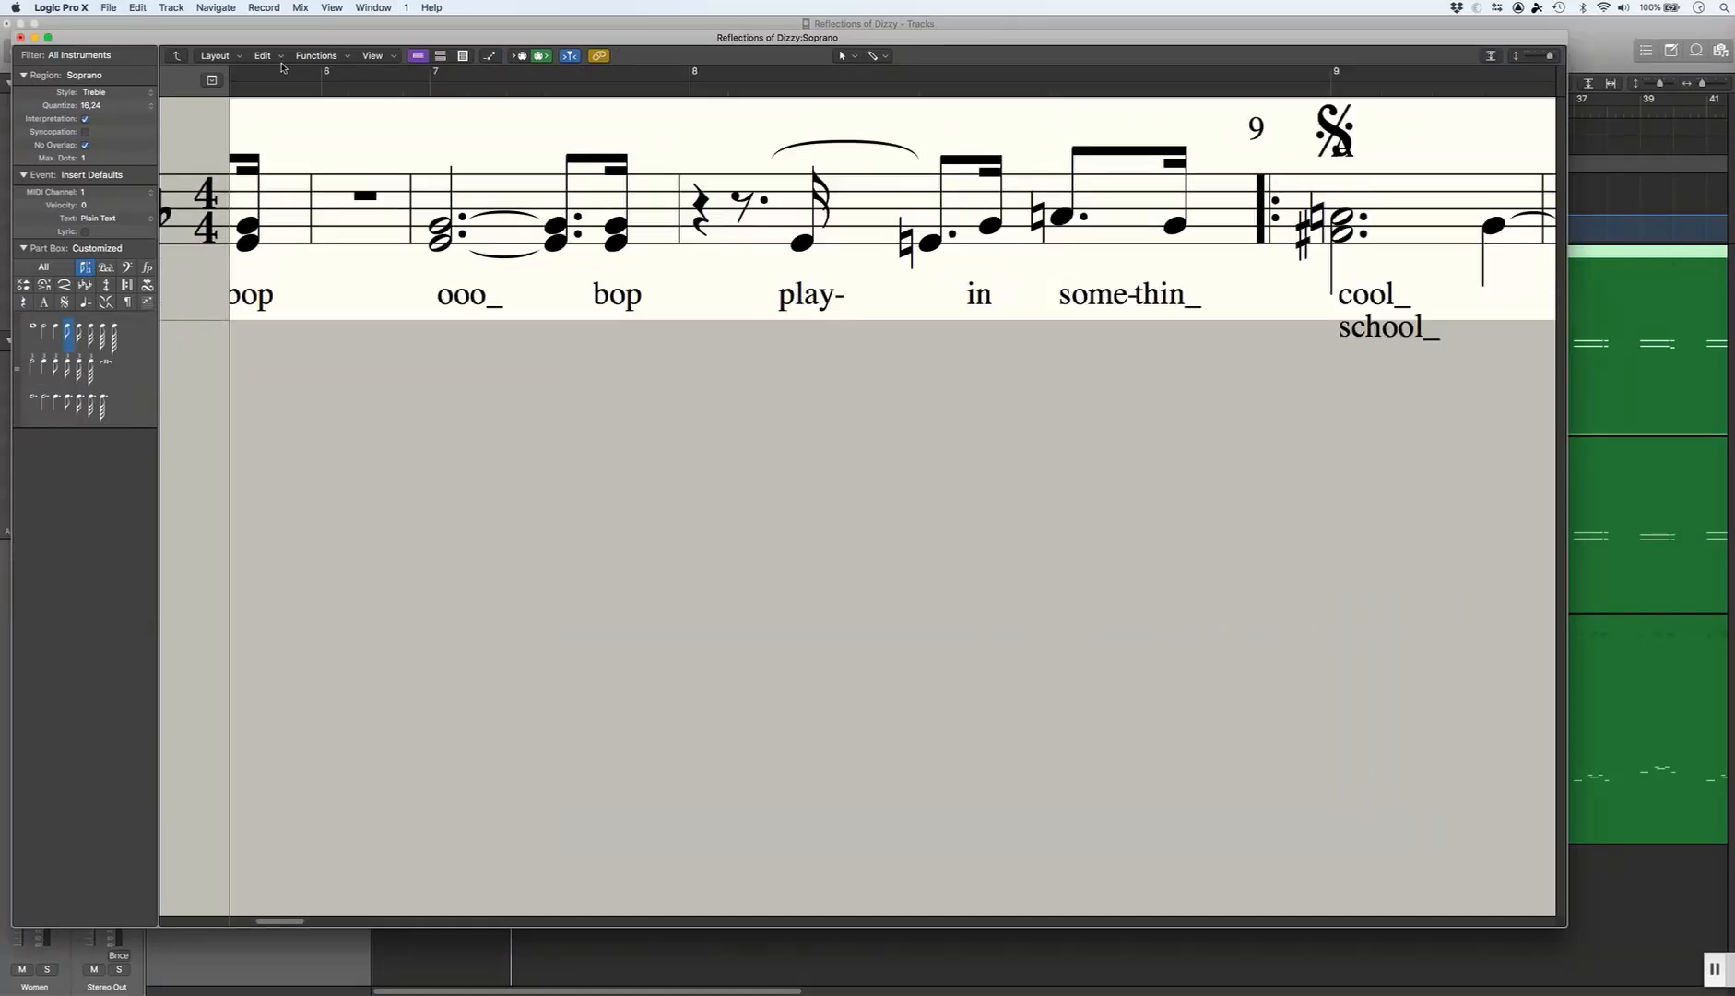
Step: Switch the score to wrapped view and zoom out to fit more systems
{"action": "left_click", "coordinate": [439, 56]}
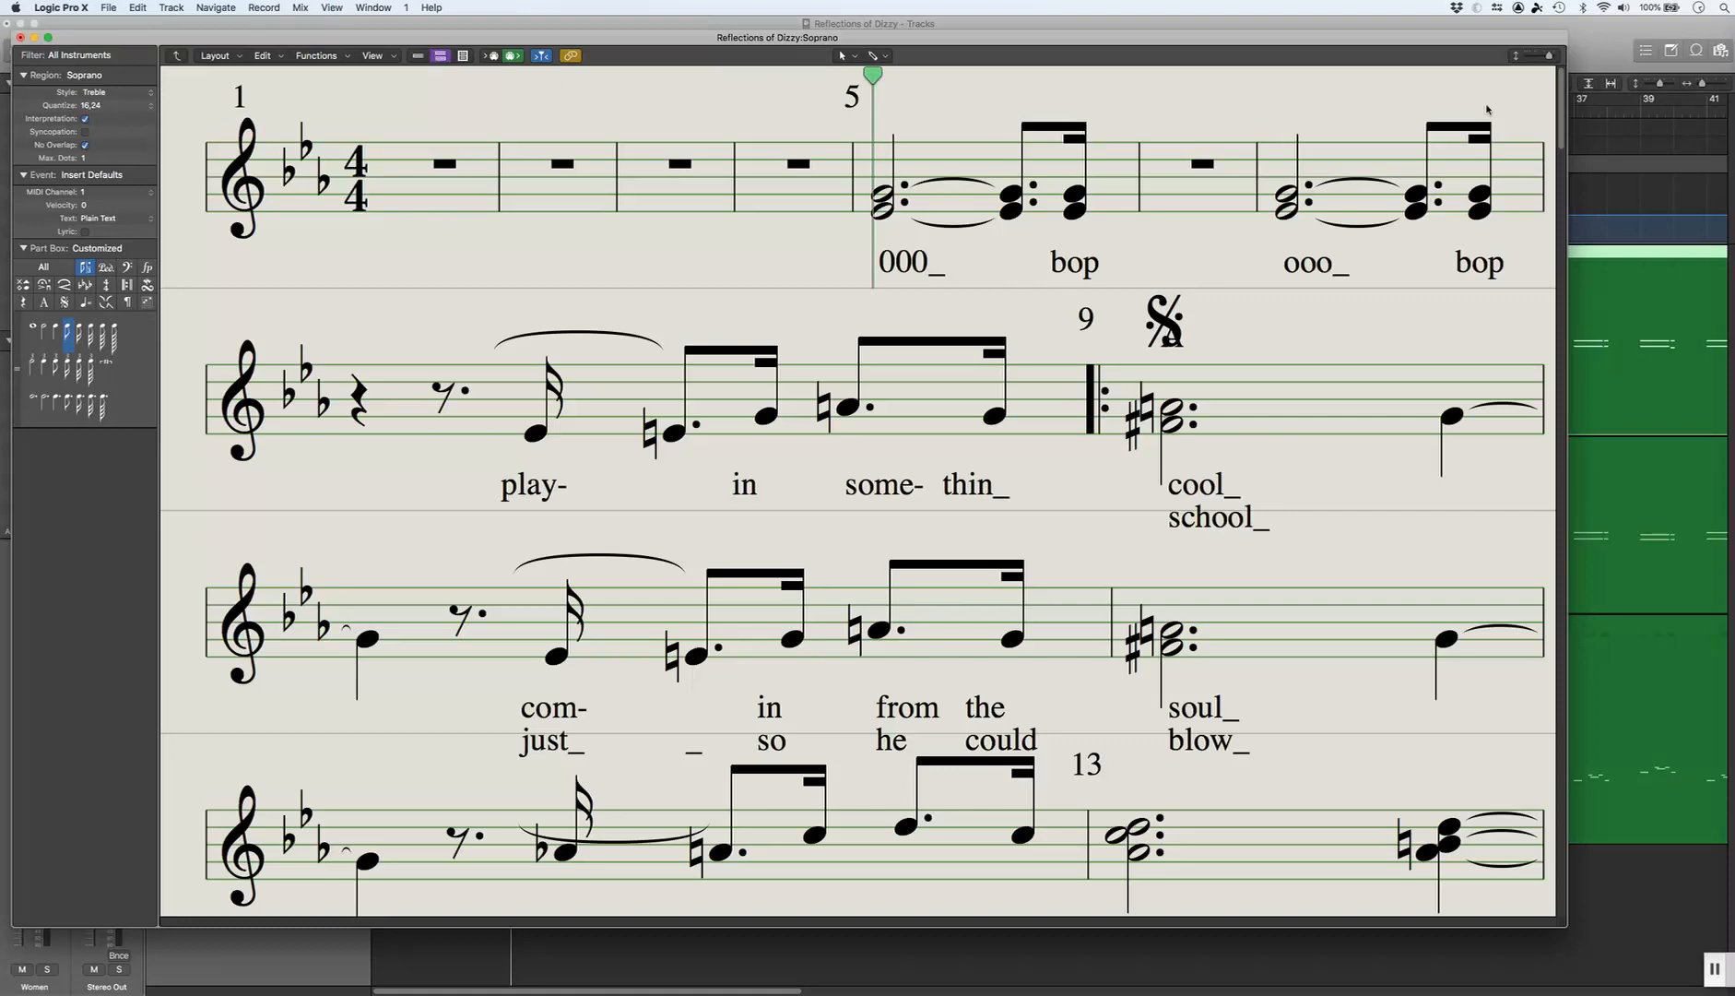
{"action": "left_click", "coordinate": [1549, 56]}
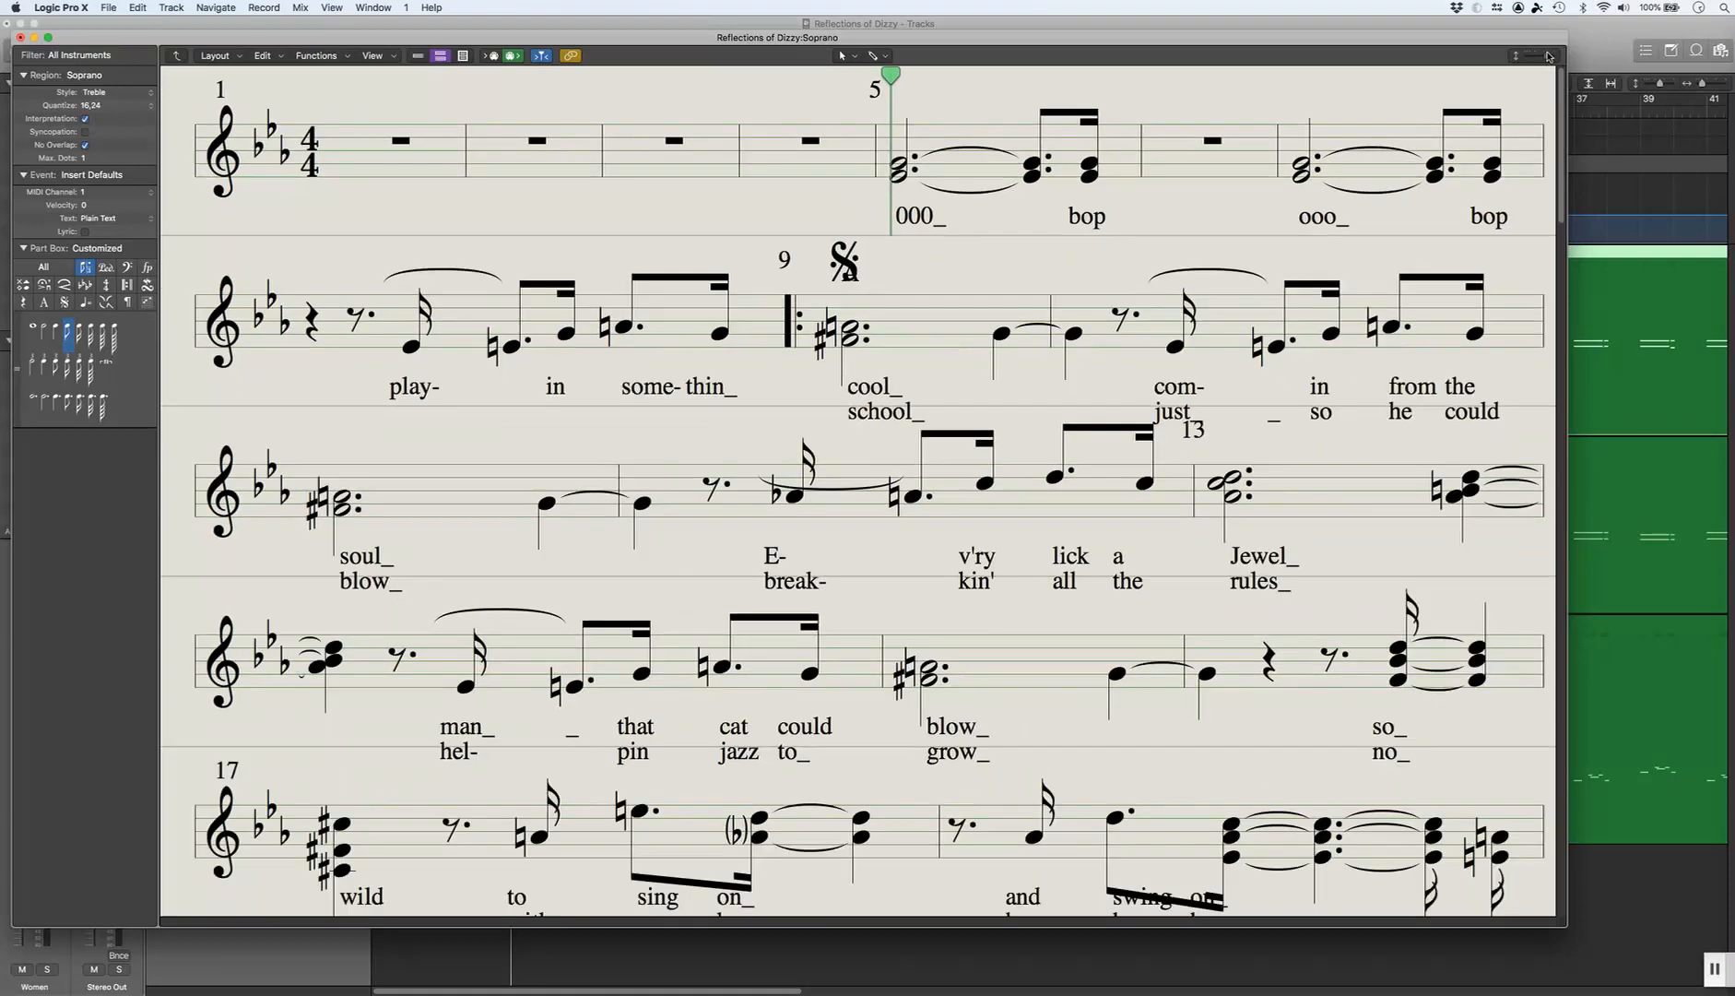
{"action": "left_click", "coordinate": [1549, 55]}
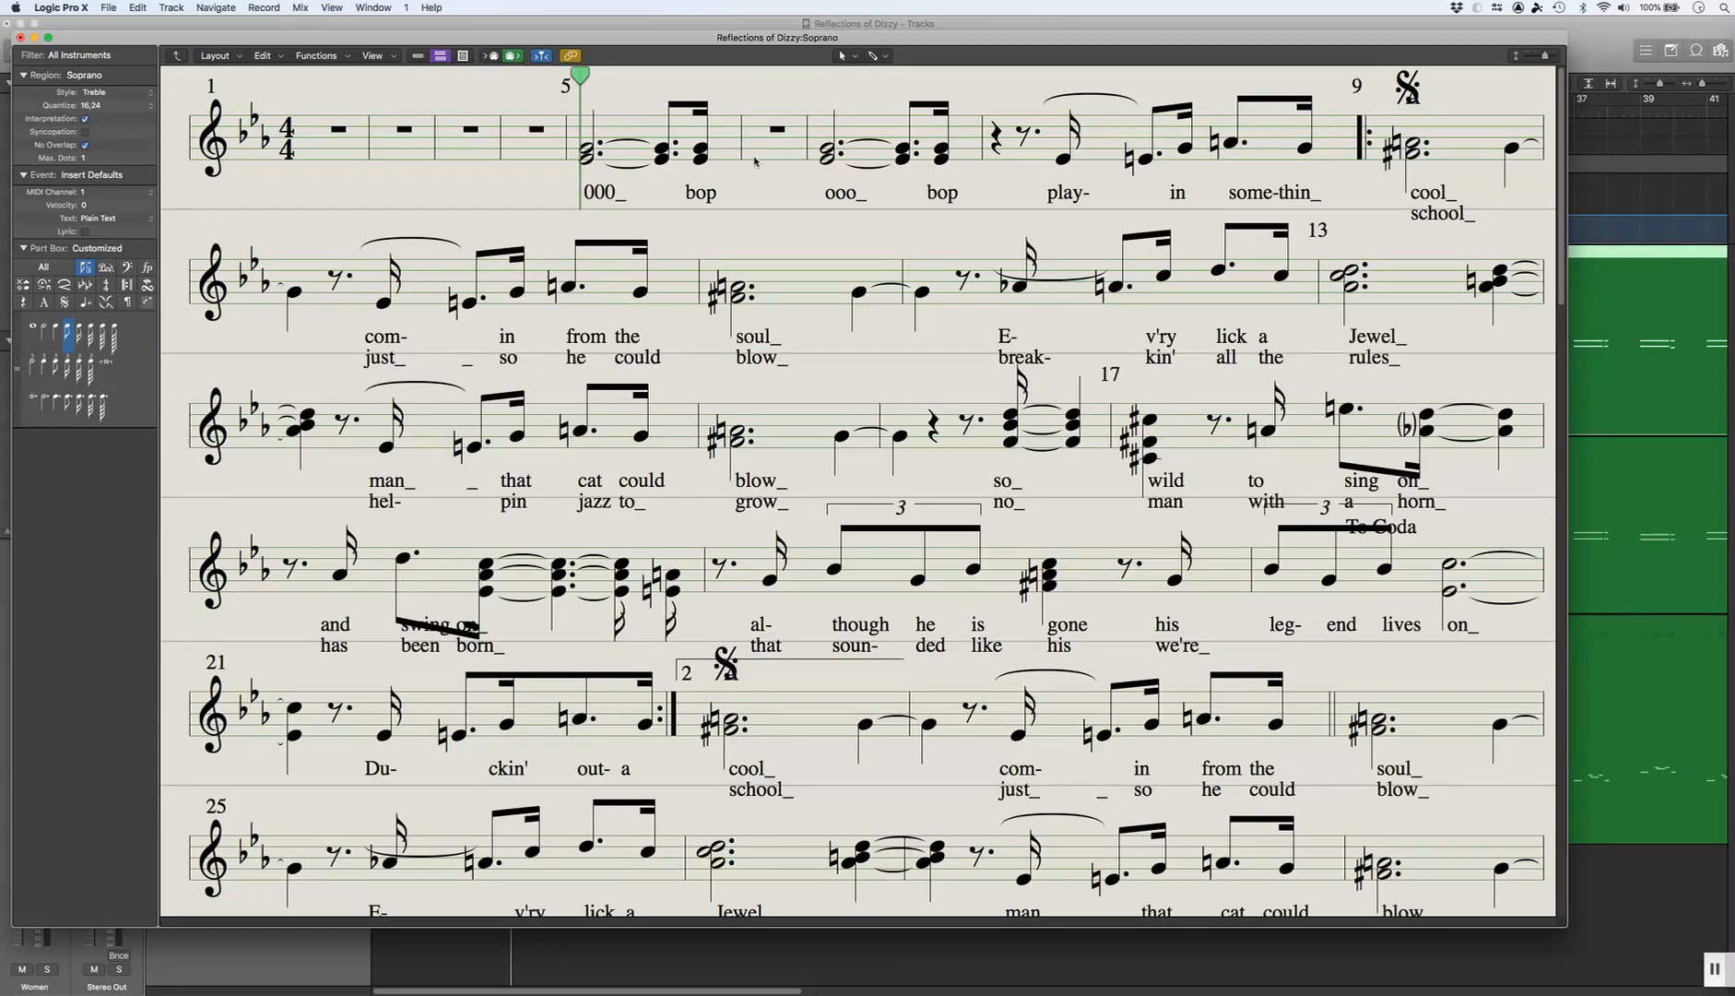
Step: Check the staff styles available for the Soprano region, leaving Treble selected
{"action": "left_click", "coordinate": [132, 92]}
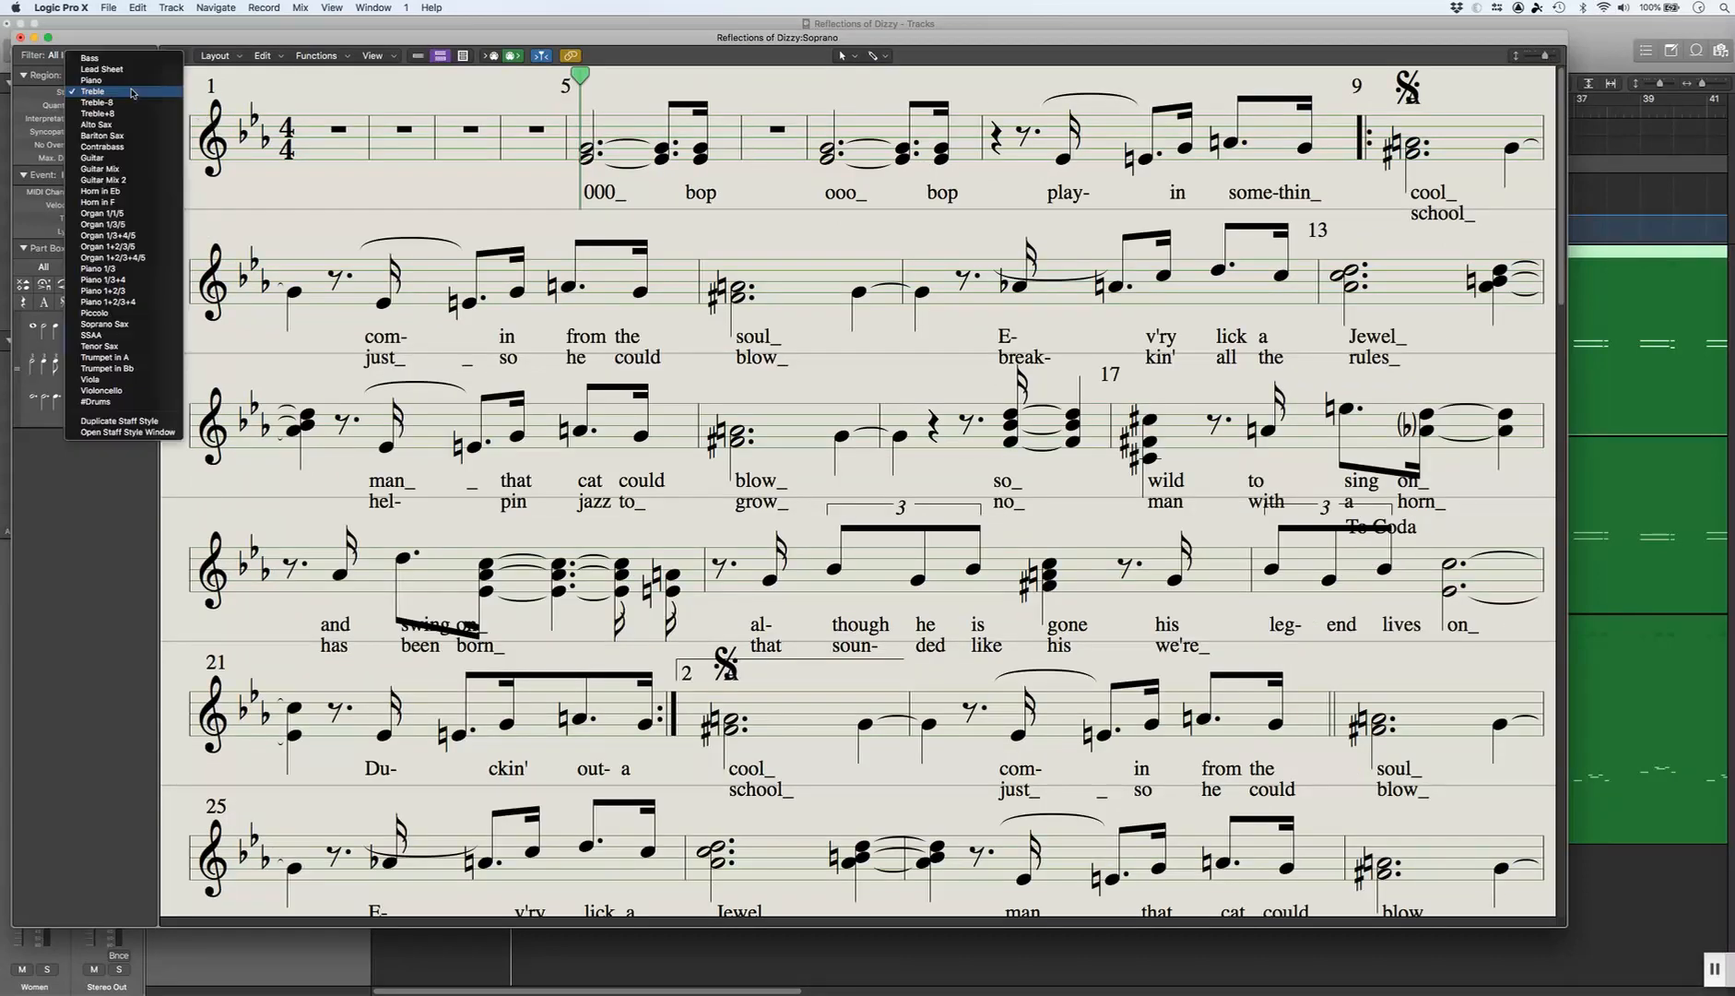
{"action": "left_click", "coordinate": [132, 92]}
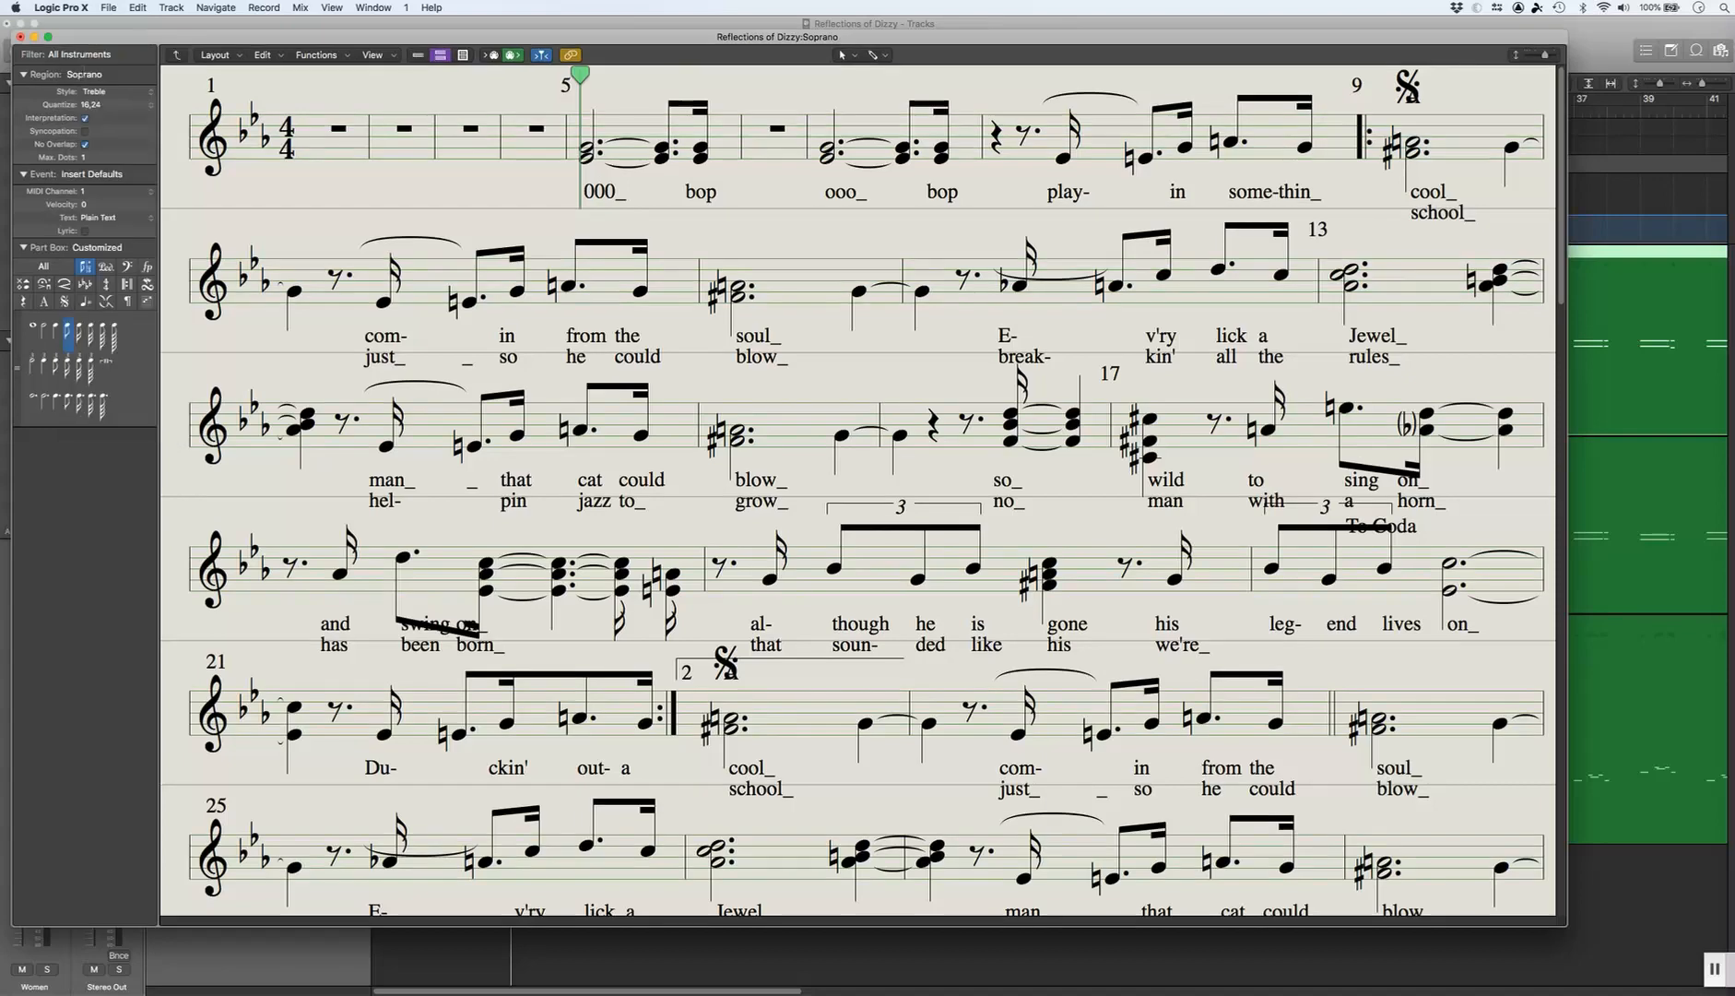
Step: Apply the SSAA staff style to the Soprano region and assign Voice Separation as the secondary tool
{"action": "left_click", "coordinate": [127, 99]}
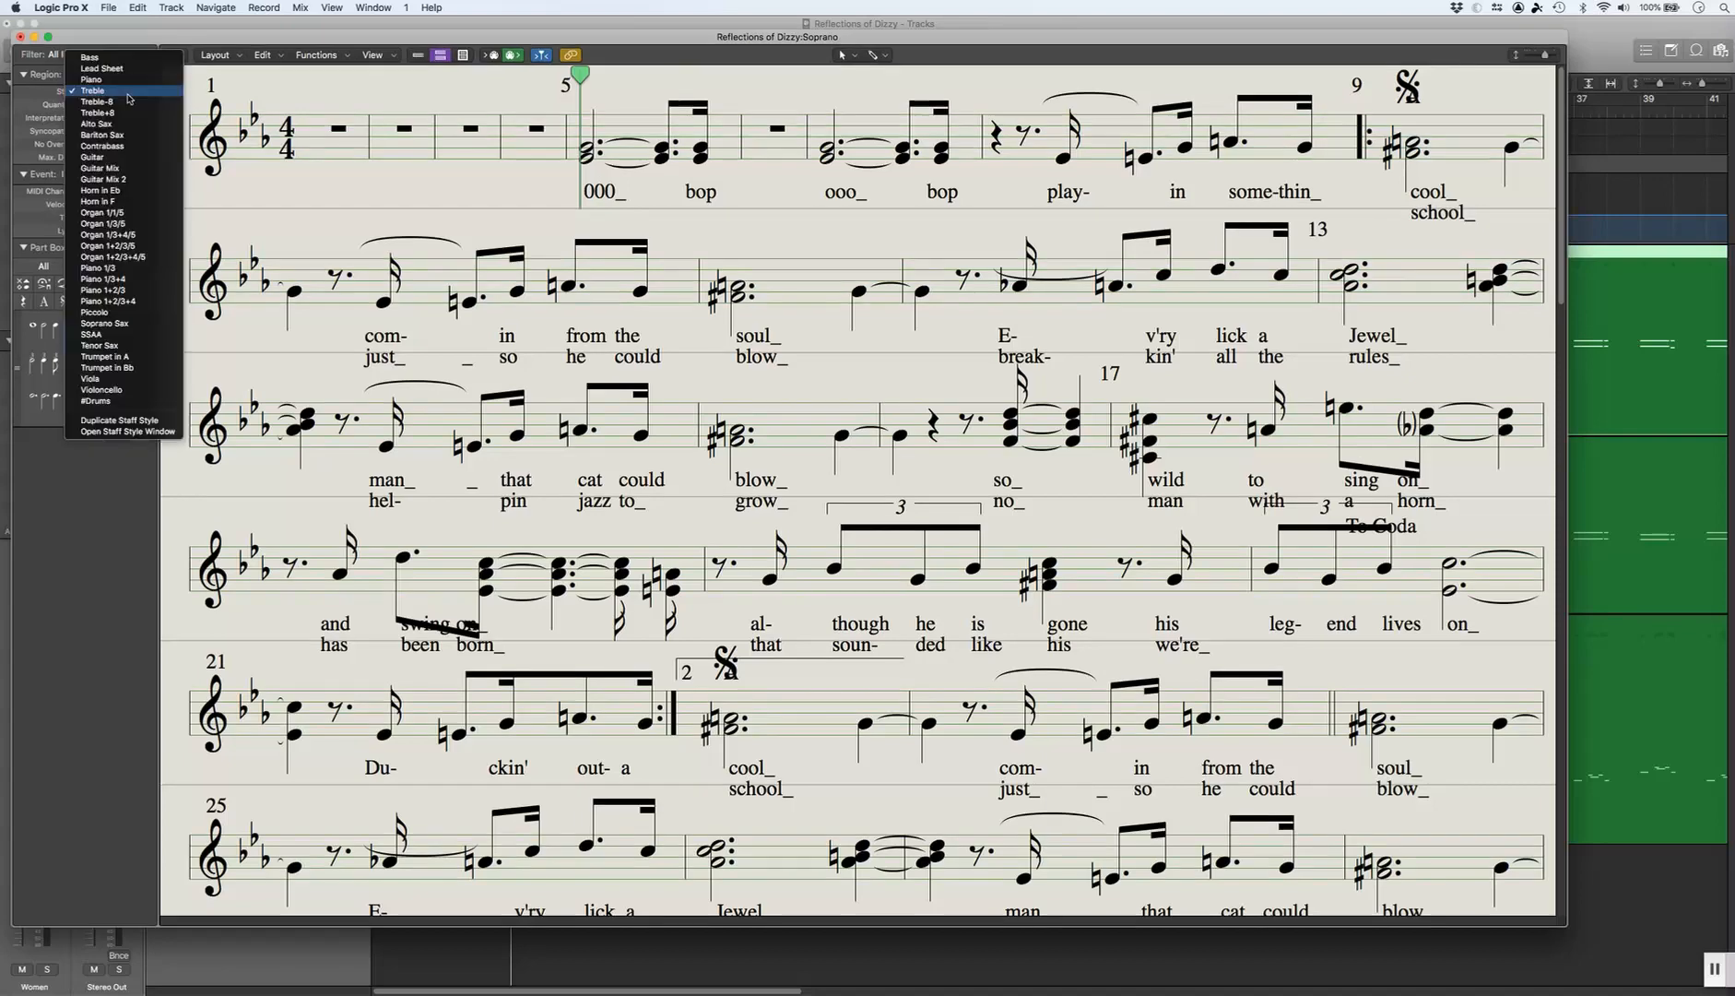
{"action": "left_click", "coordinate": [92, 334]}
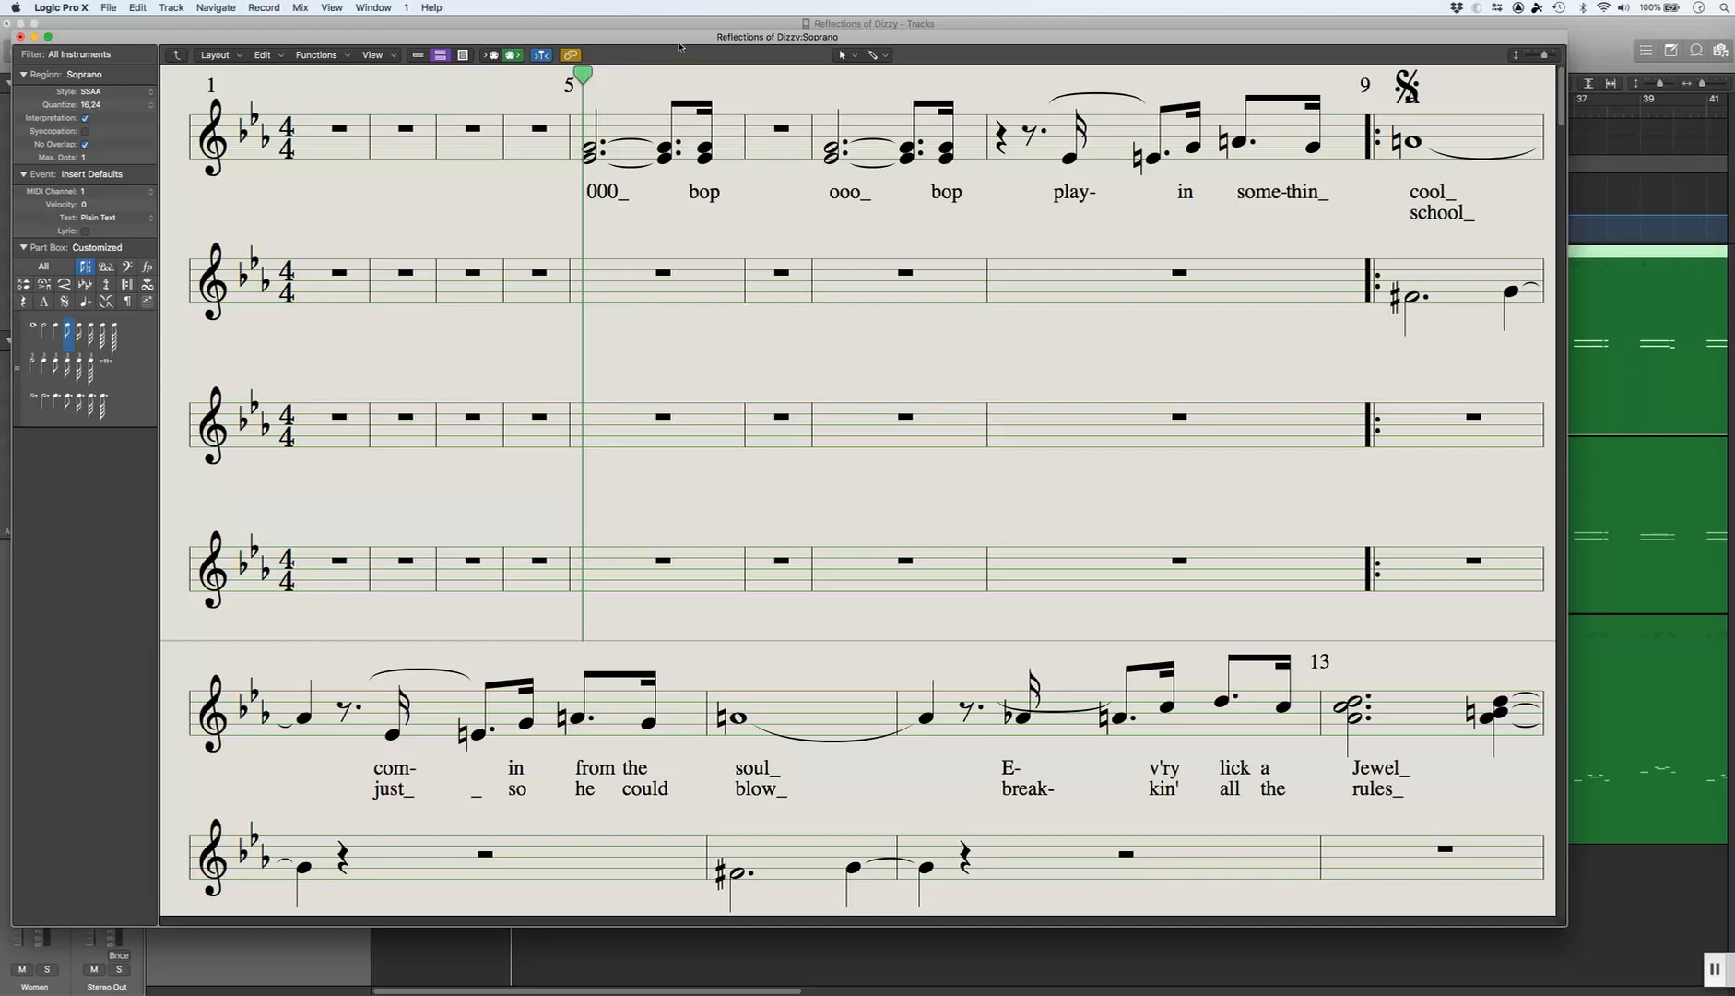
{"action": "left_click", "coordinate": [876, 55]}
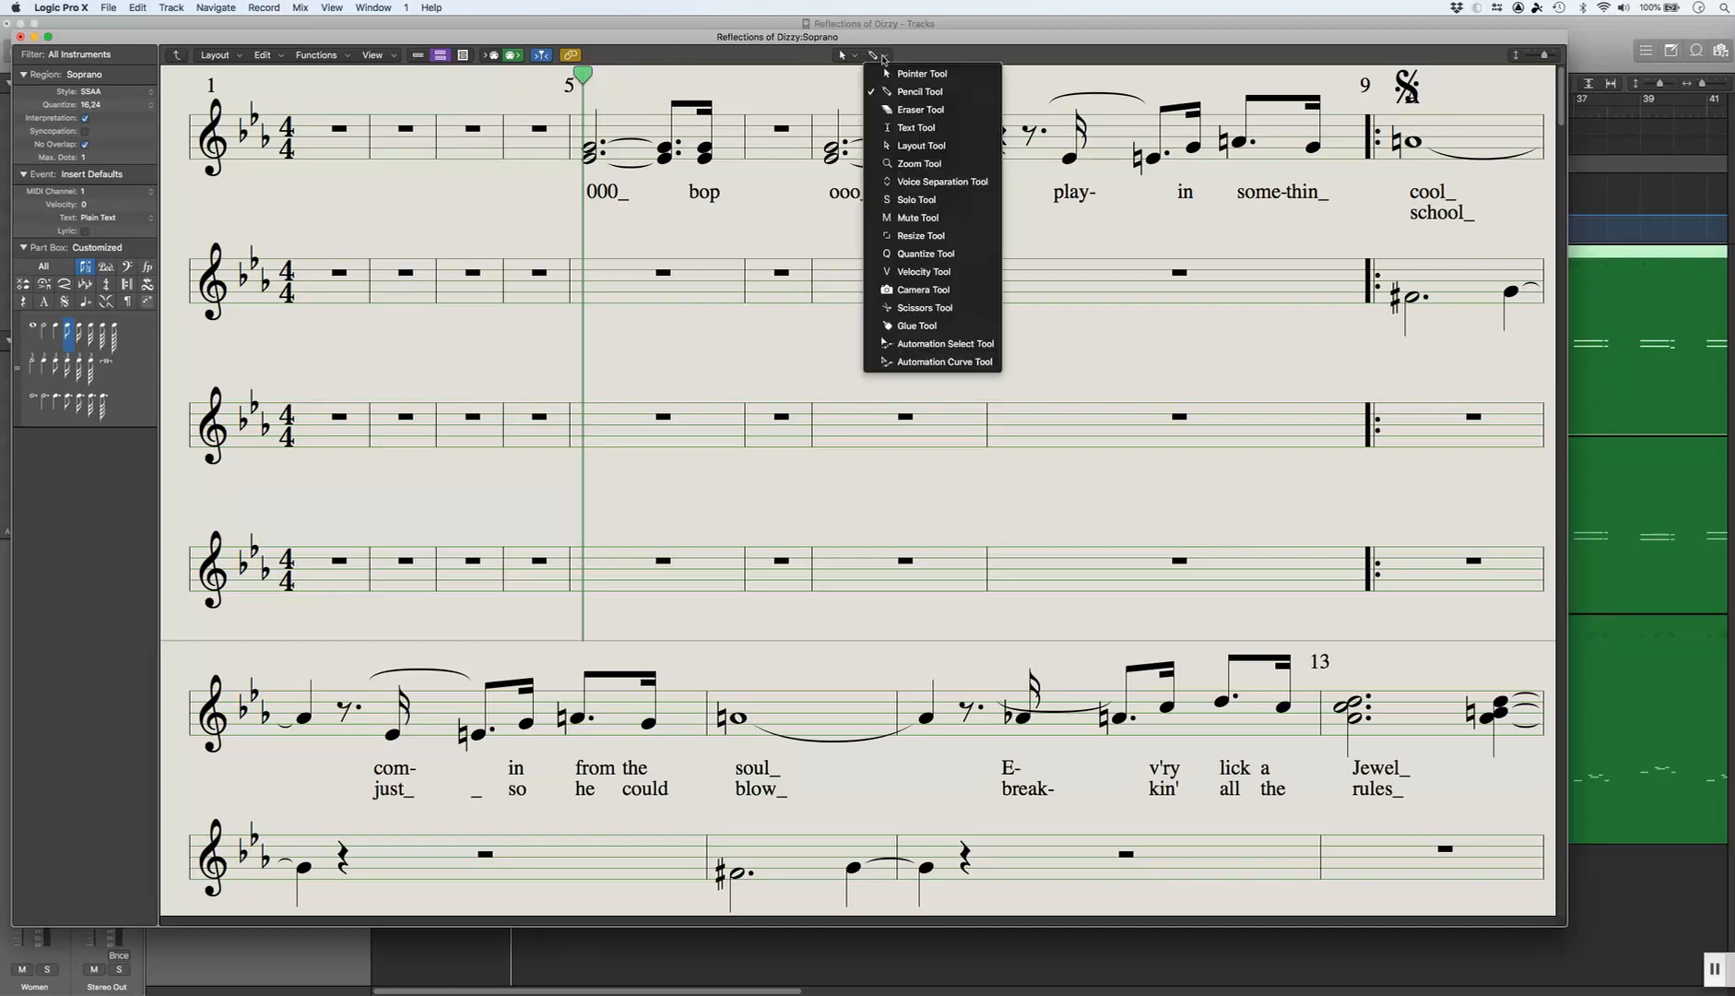
{"action": "left_click", "coordinate": [925, 185]}
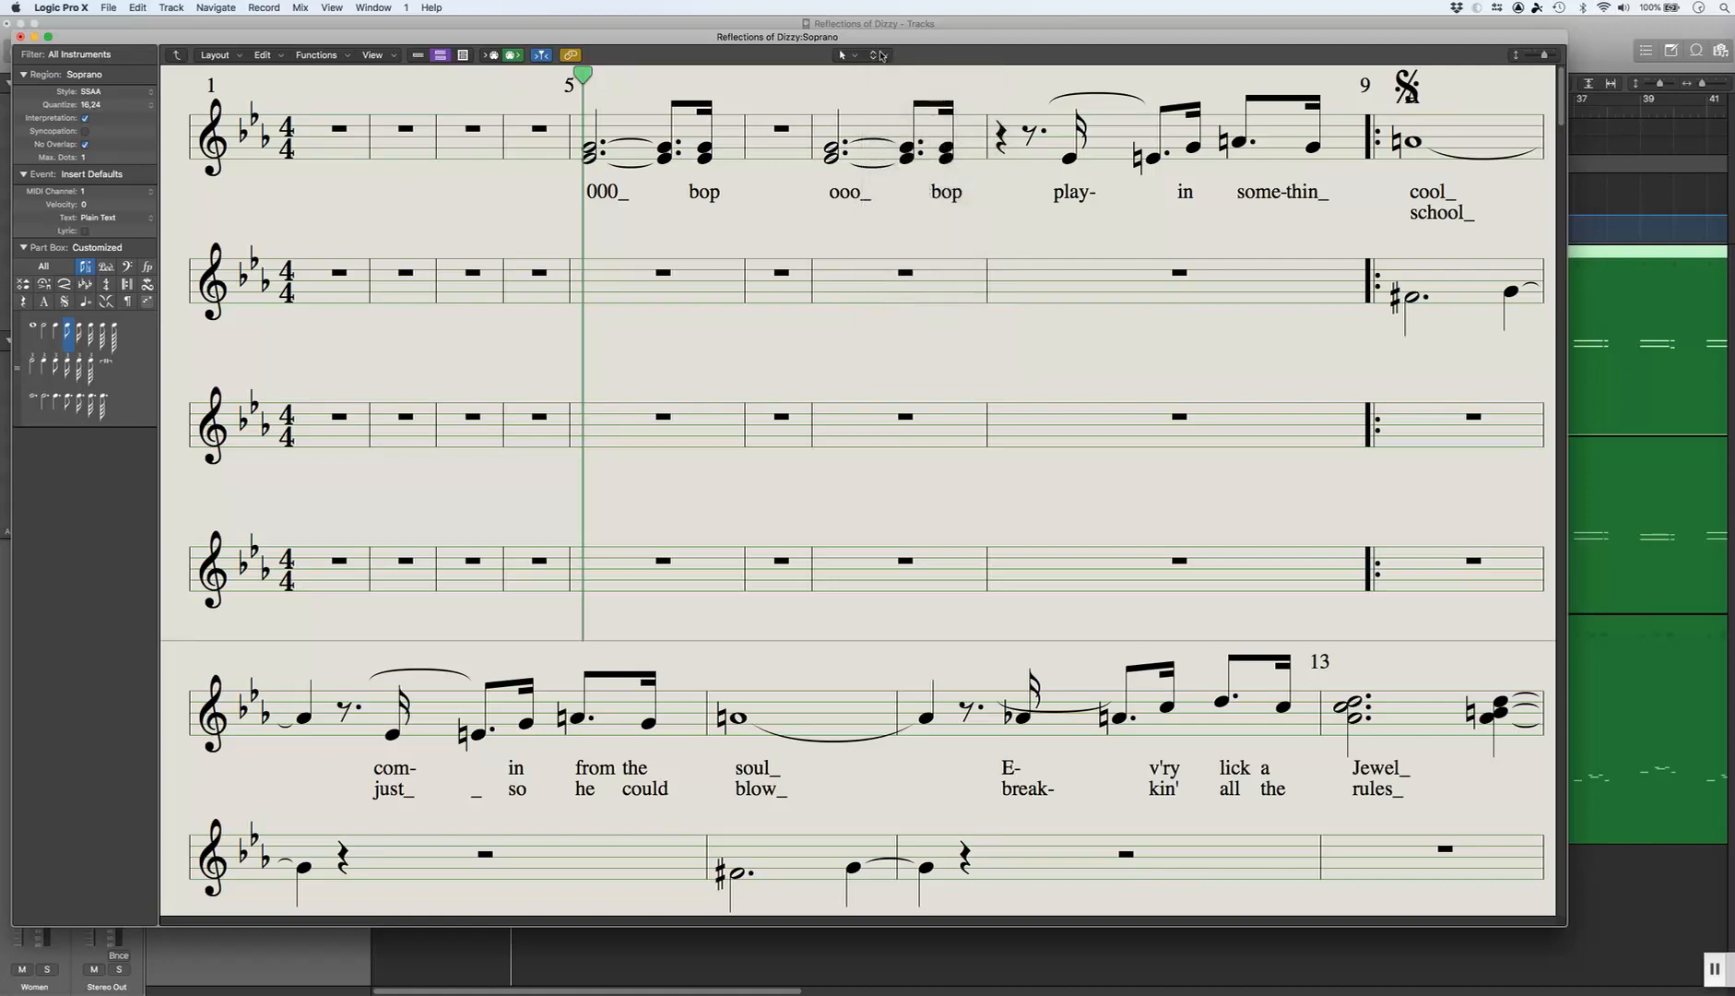
Step: Separate the lower notes of the bar 5 and bar 7 chords from the first staff and pass them down to the third staff
{"action": "left_click", "coordinate": [875, 54]}
{"action": "left_click", "coordinate": [942, 49]}
{"action": "left_click_drag", "start_coordinate": [559, 157], "coordinate": [920, 159]}
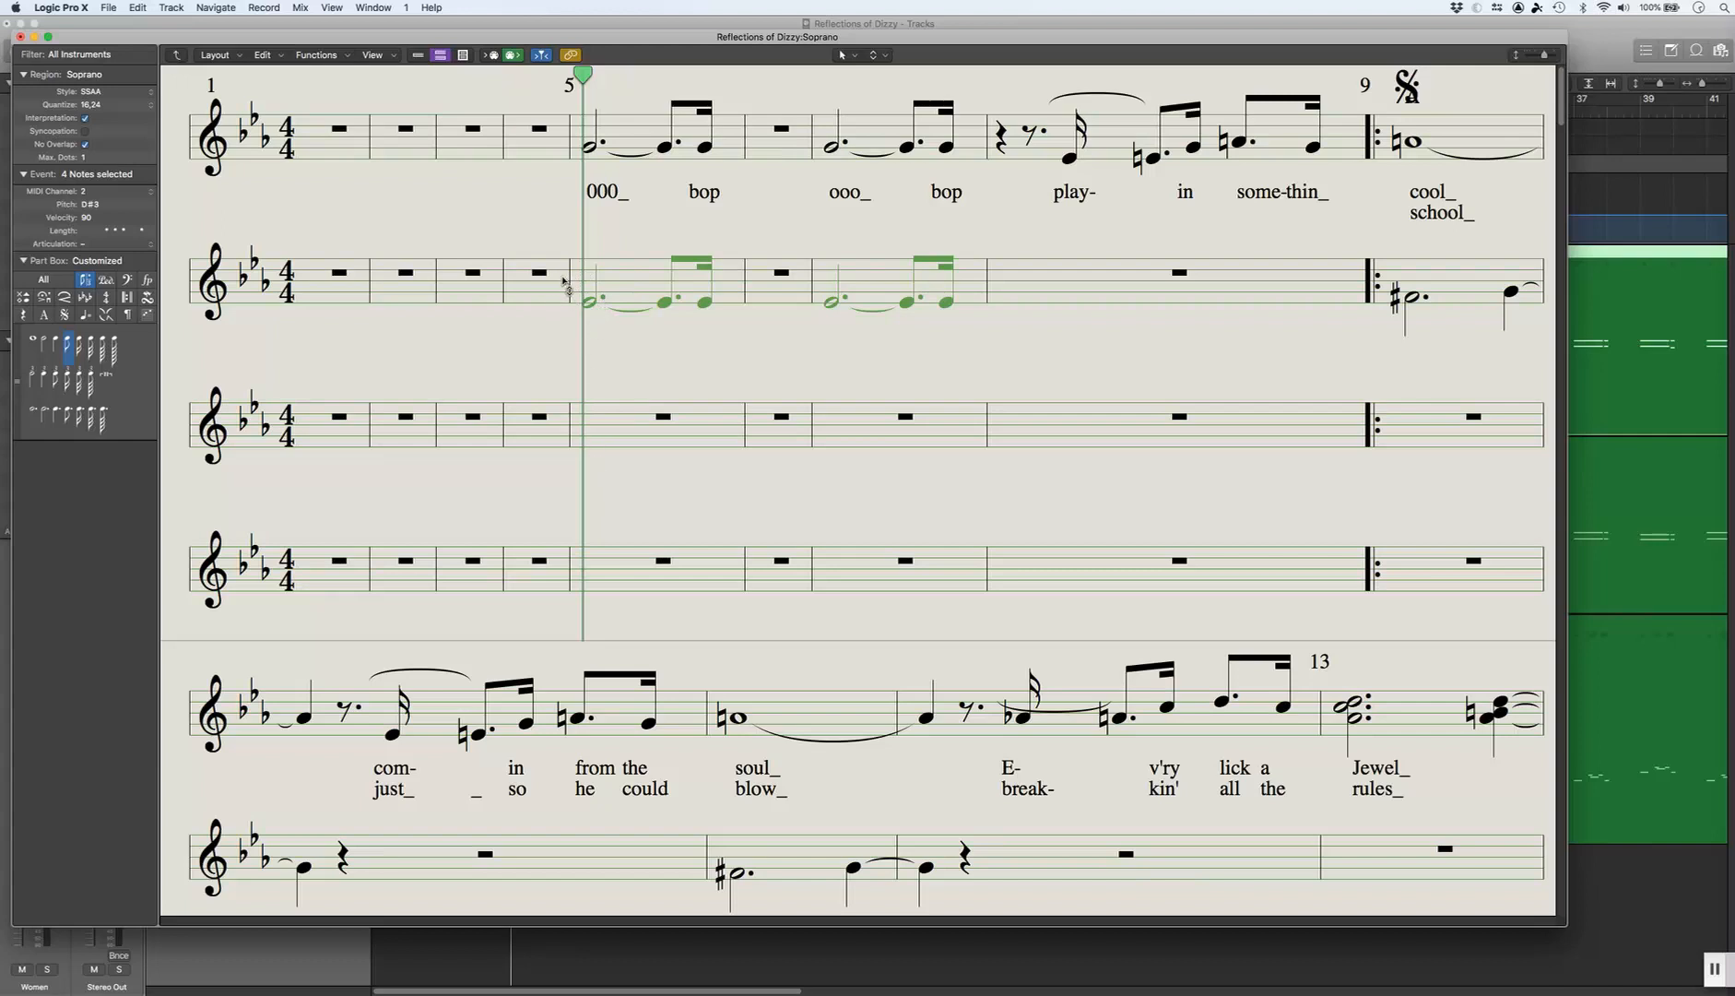
{"action": "left_click_drag", "start_coordinate": [565, 287], "coordinate": [996, 290]}
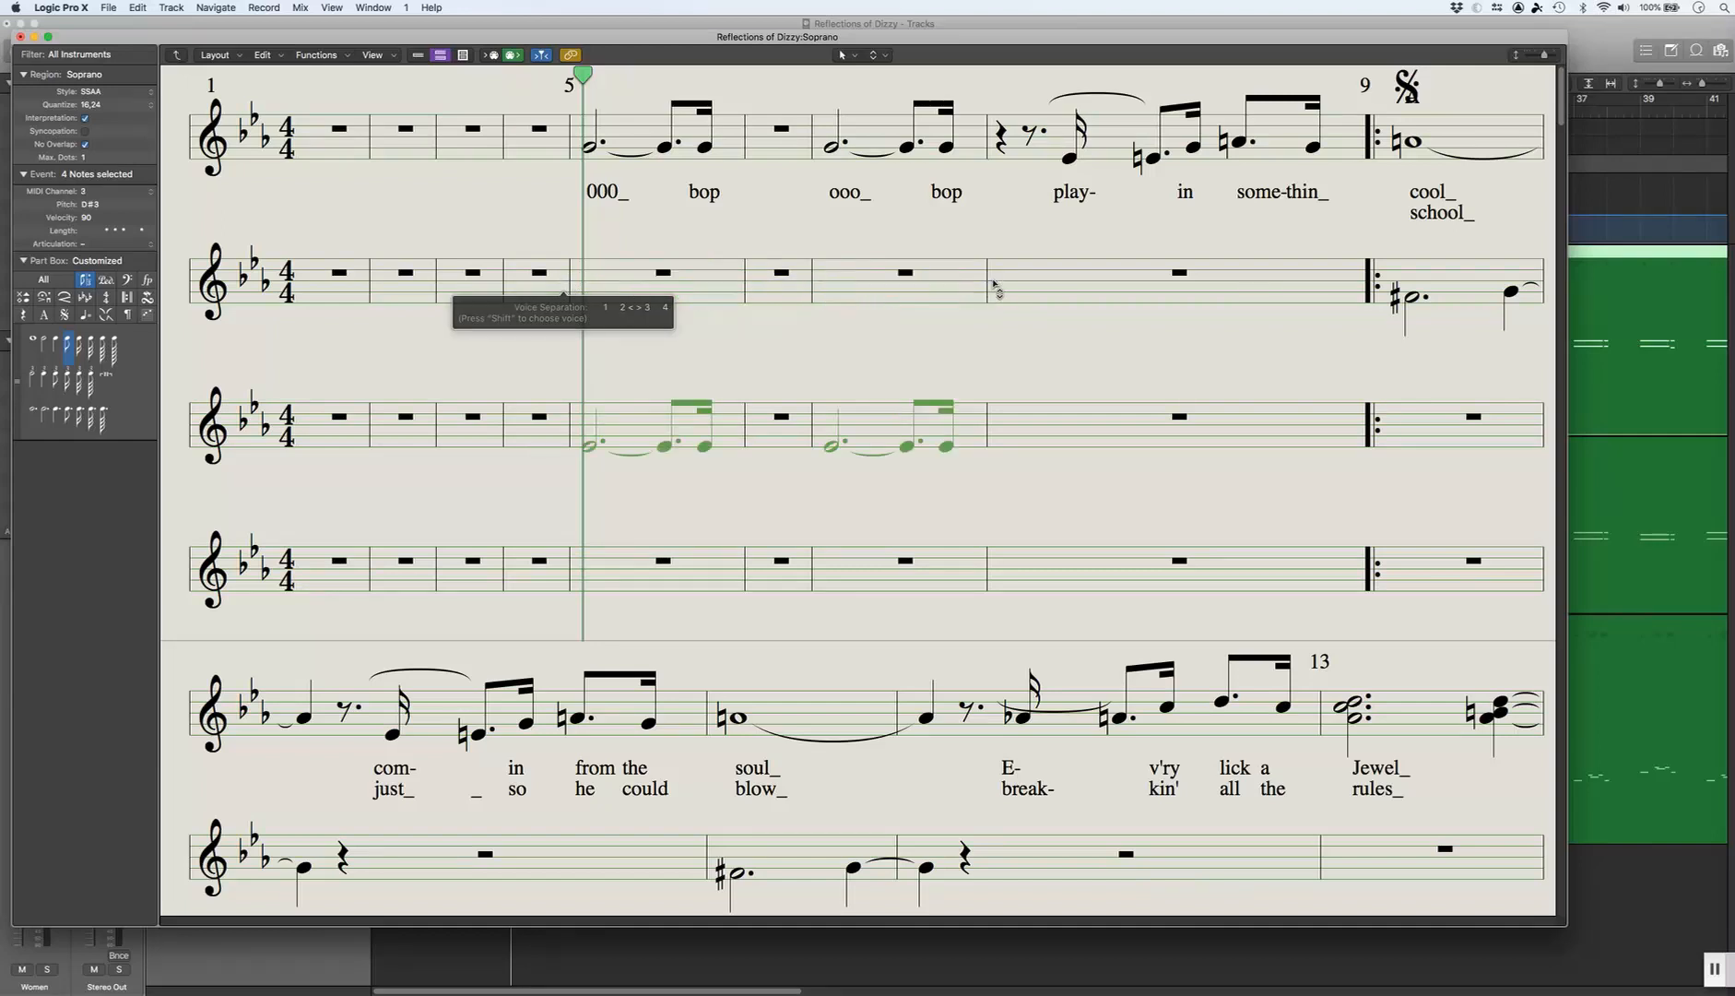
Step: Check the MIDI channel of the first bar 5 note on the third staff and on the first staff
{"action": "left_click", "coordinate": [593, 395]}
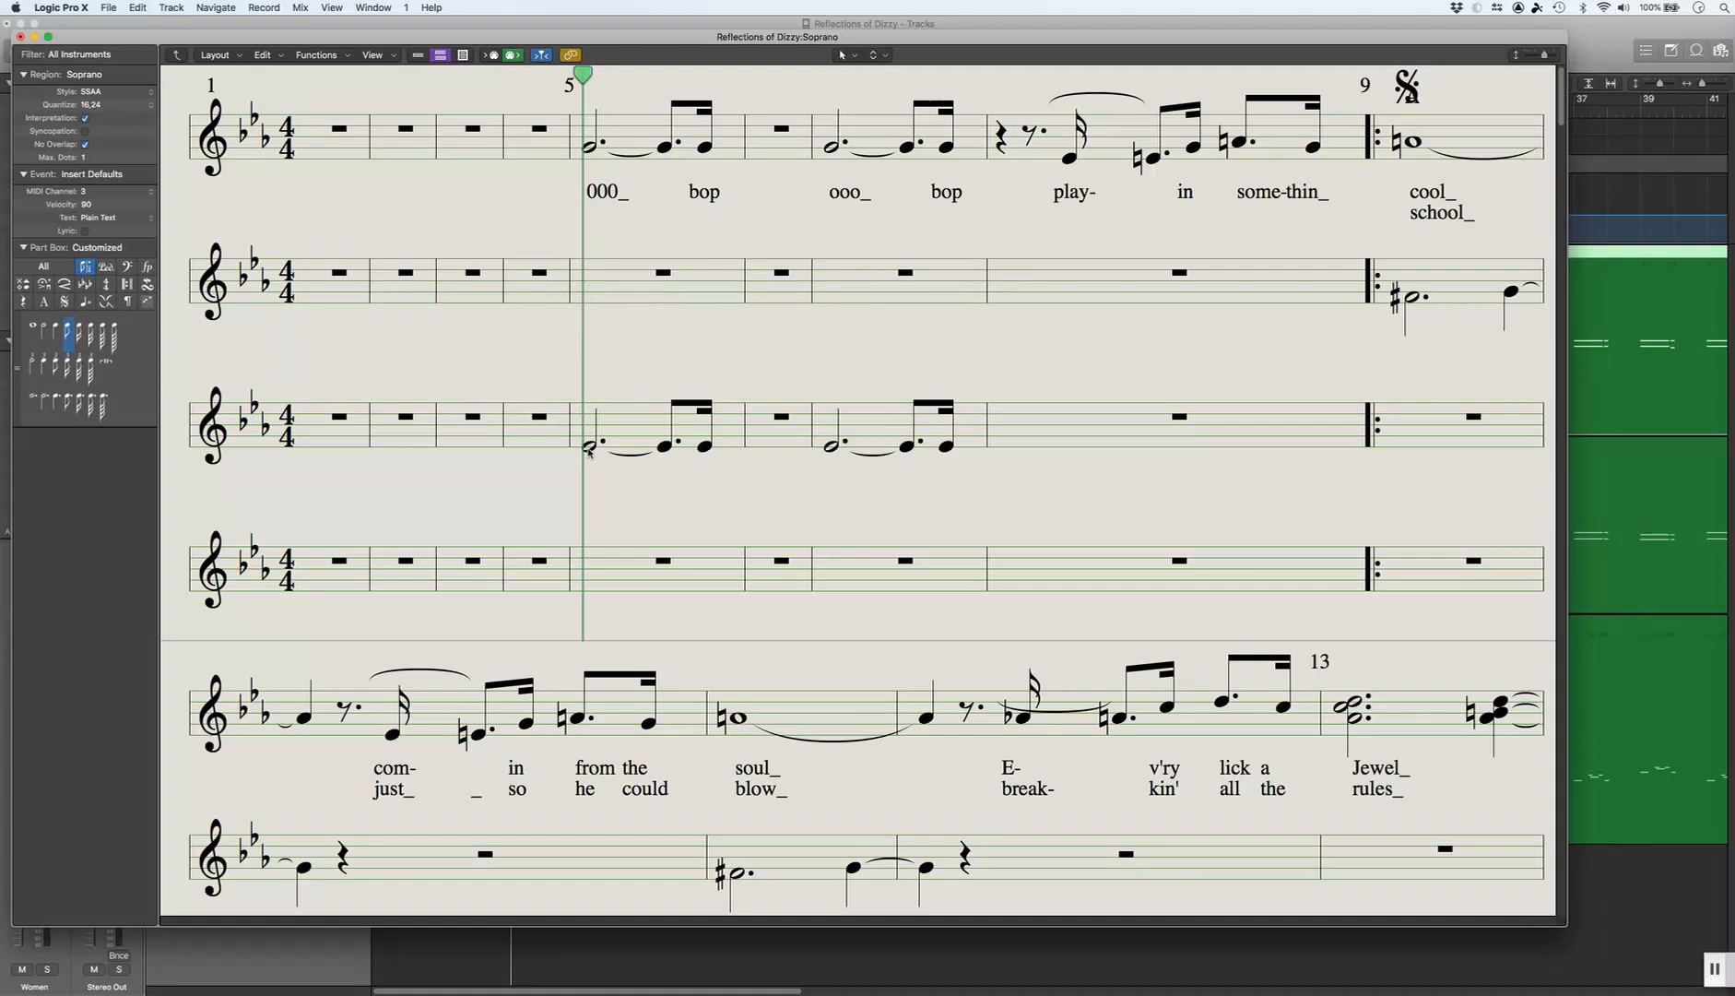
{"action": "left_click", "coordinate": [589, 448]}
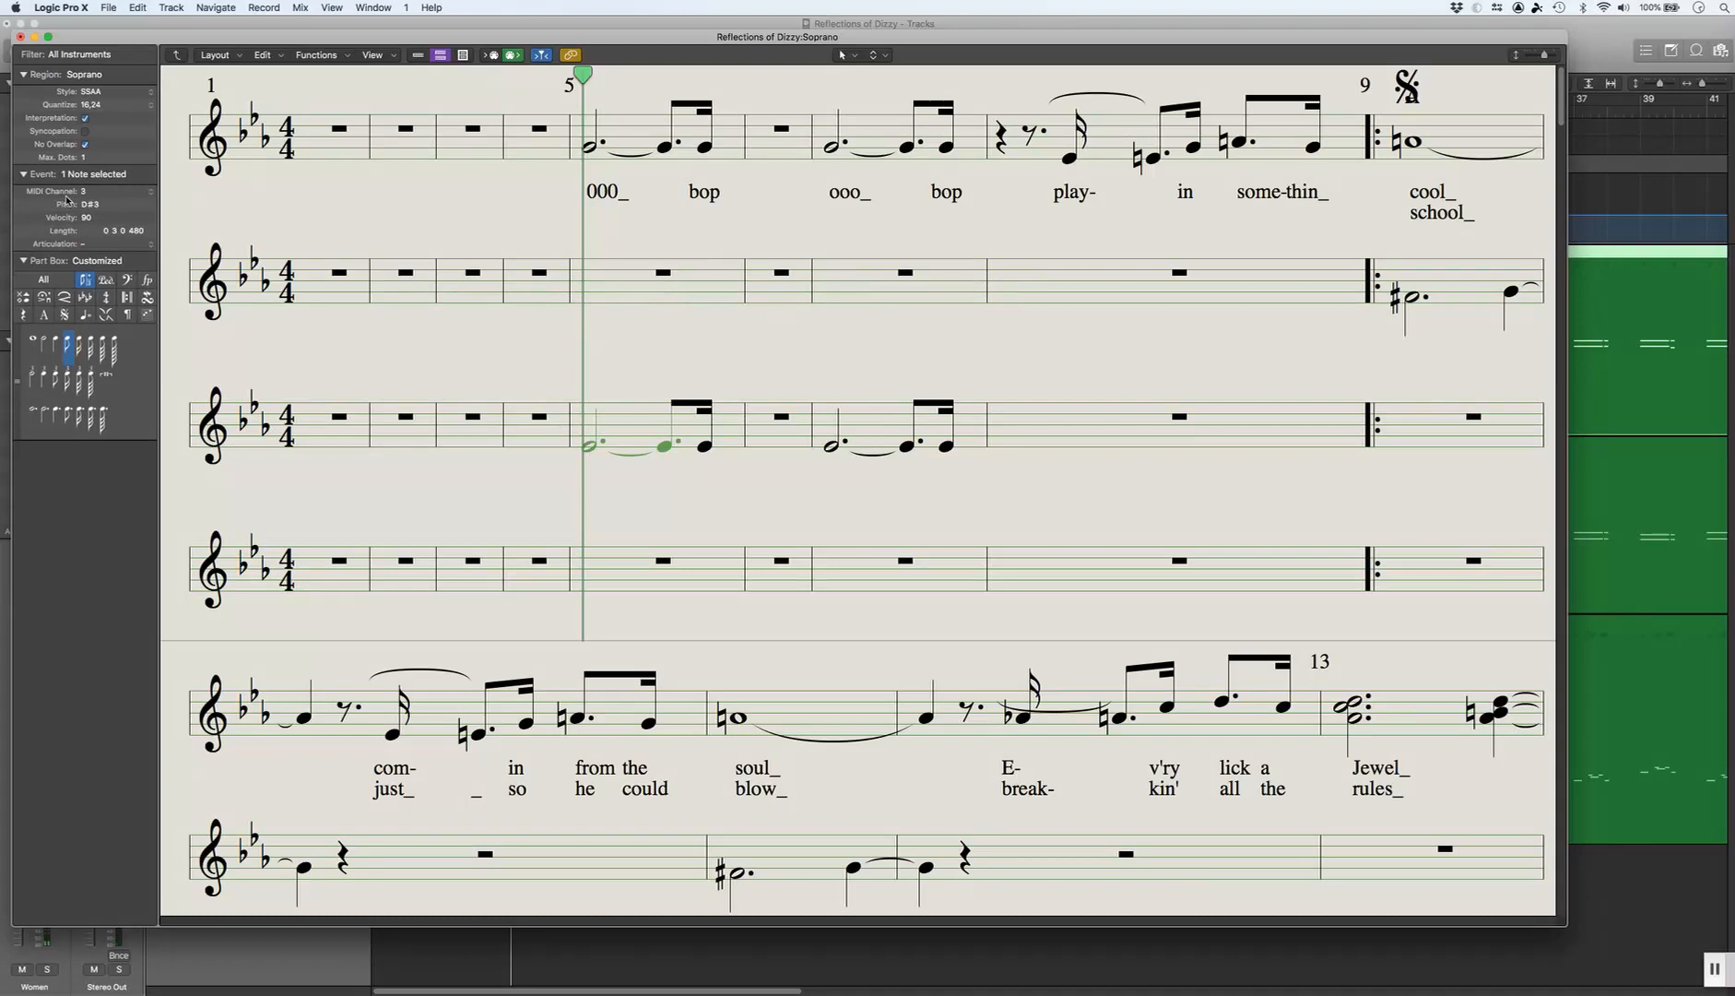
{"action": "left_click", "coordinate": [587, 151]}
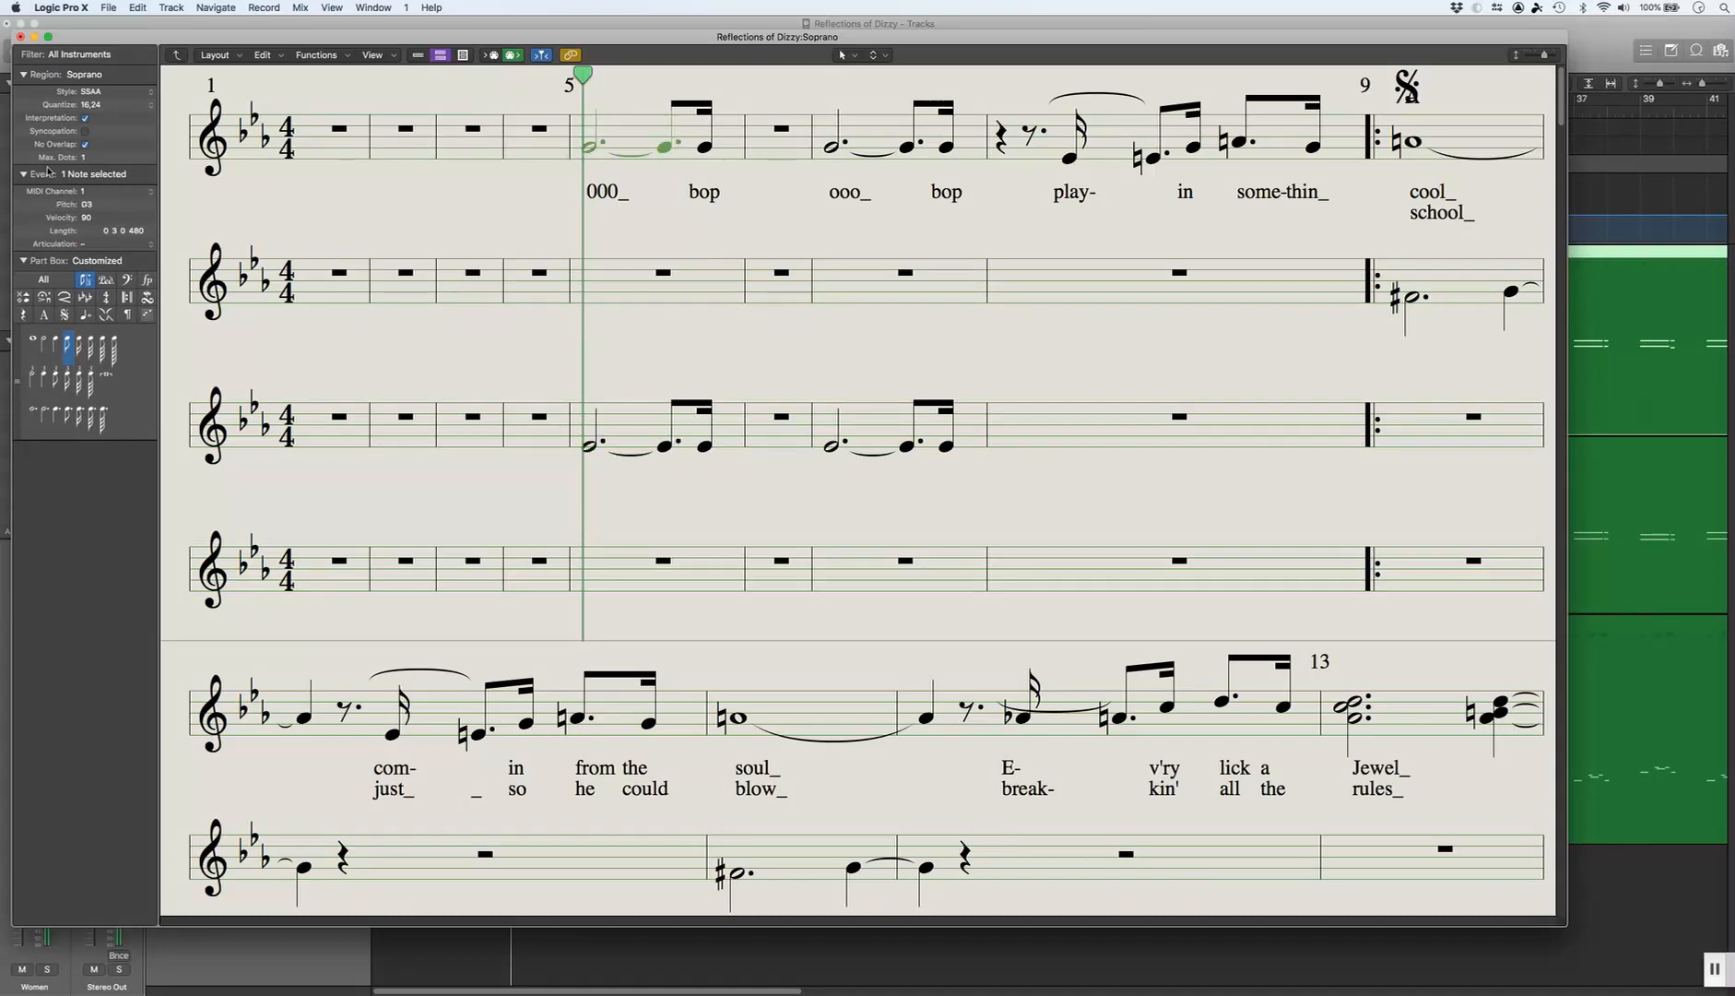
{"action": "left_click", "coordinate": [516, 381]}
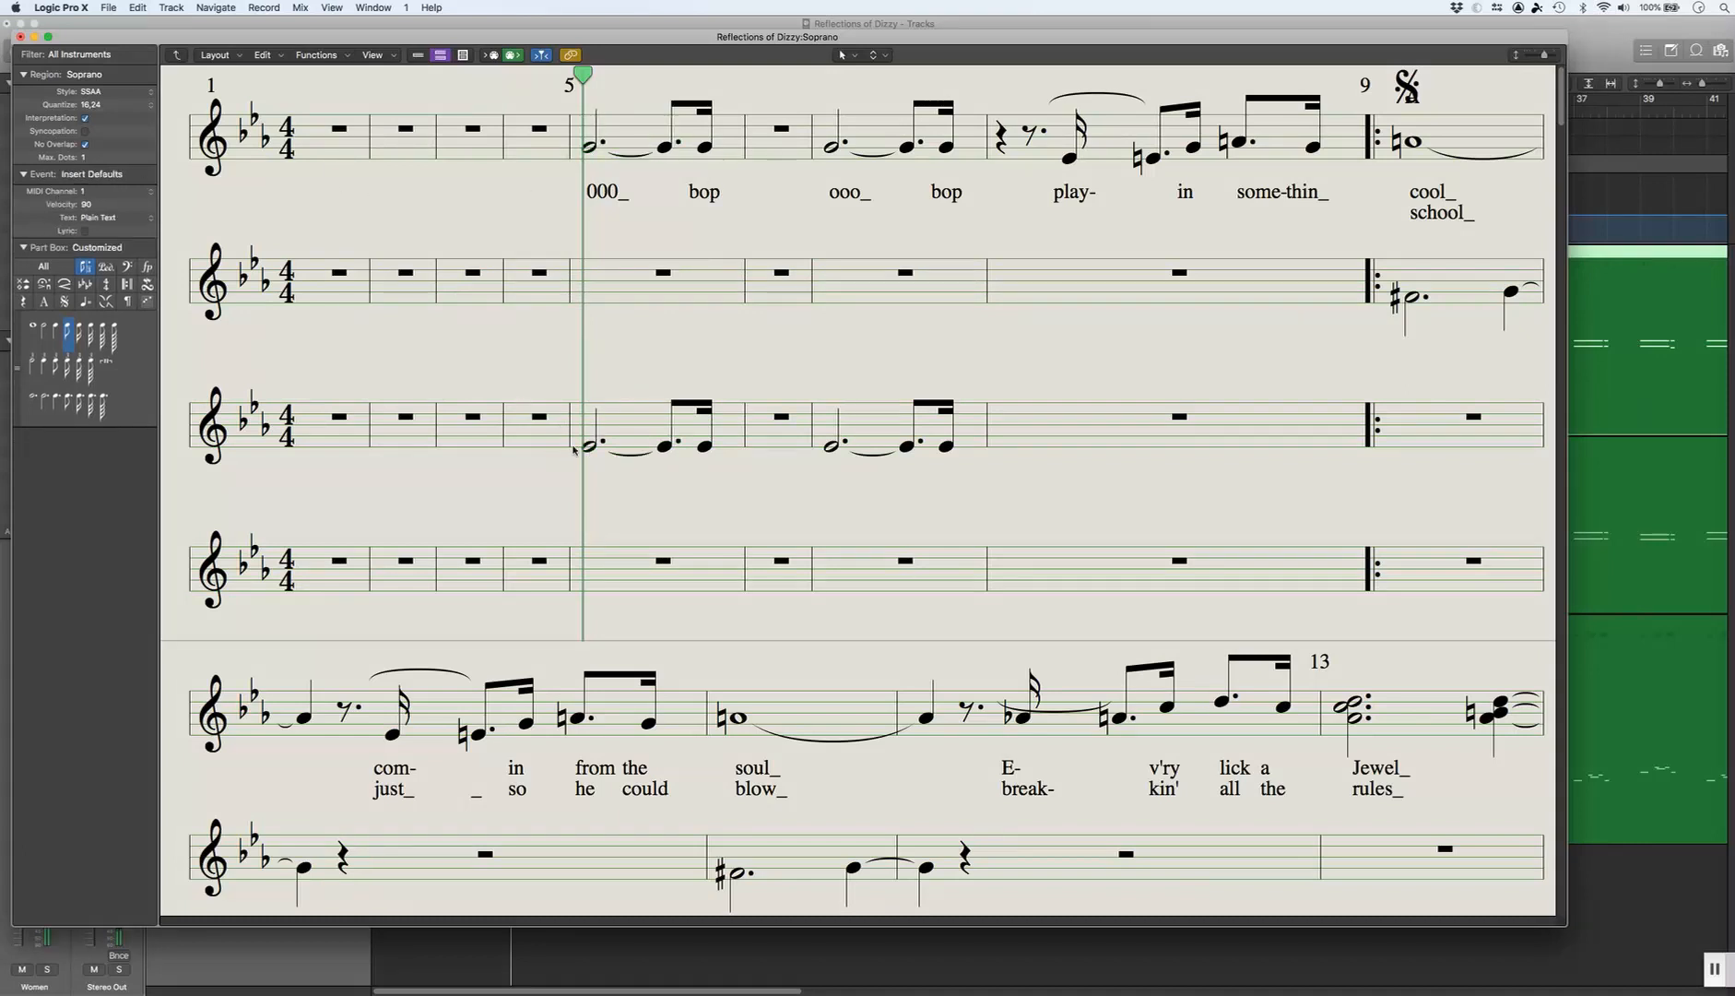
Step: Duplicate the third staff's notes of bars 5 and 7 in place and assign MIDI channel 4 so the copies go to the fourth staff
{"action": "left_click_drag", "start_coordinate": [566, 381], "coordinate": [979, 493]}
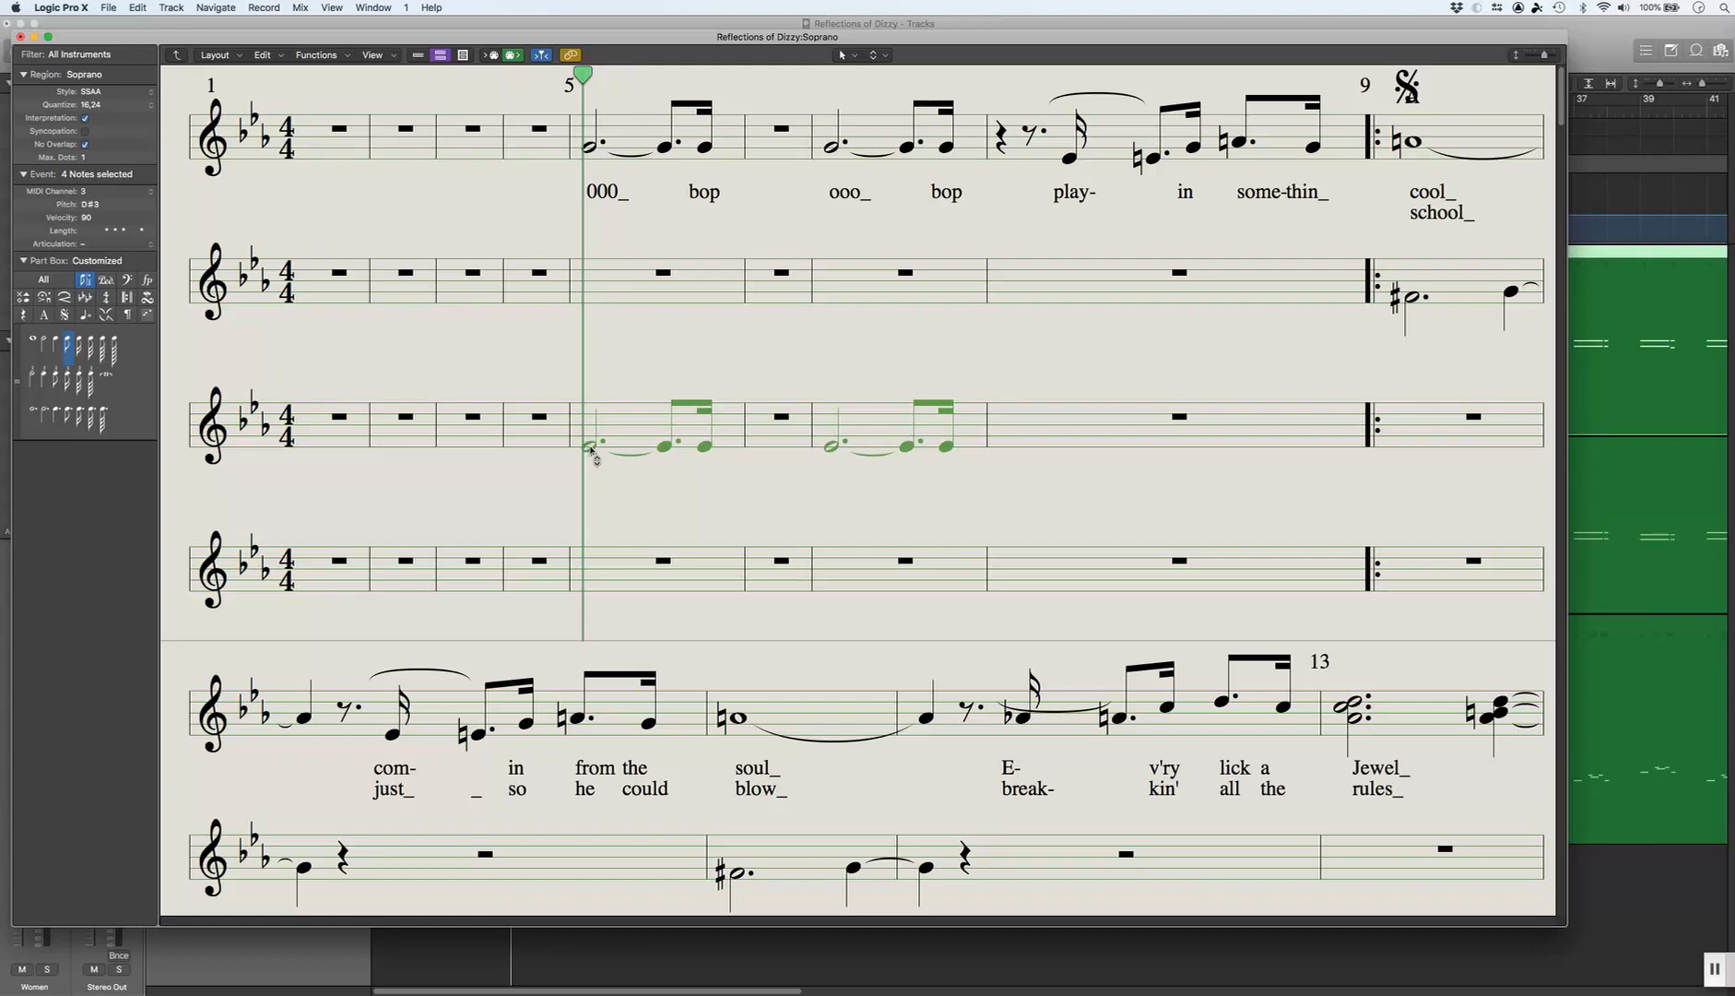
{"action": "left_click", "coordinate": [591, 448]}
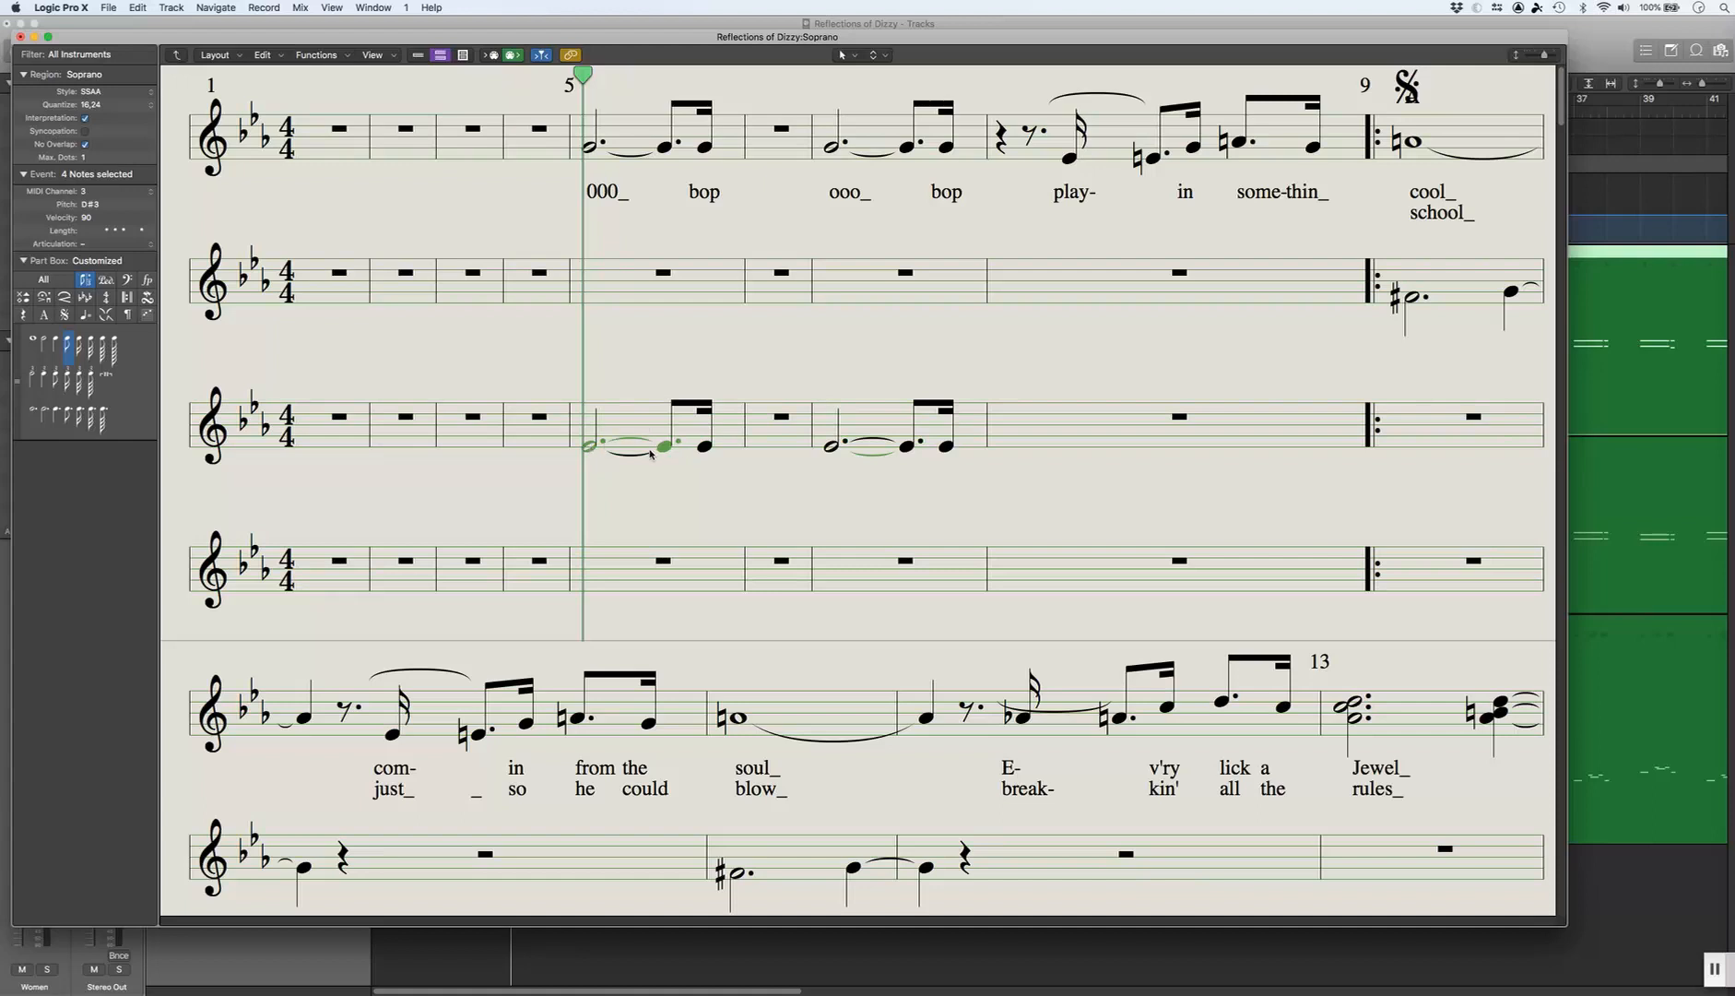
{"action": "left_click", "coordinate": [96, 195]}
{"action": "left_click", "coordinate": [96, 204]}
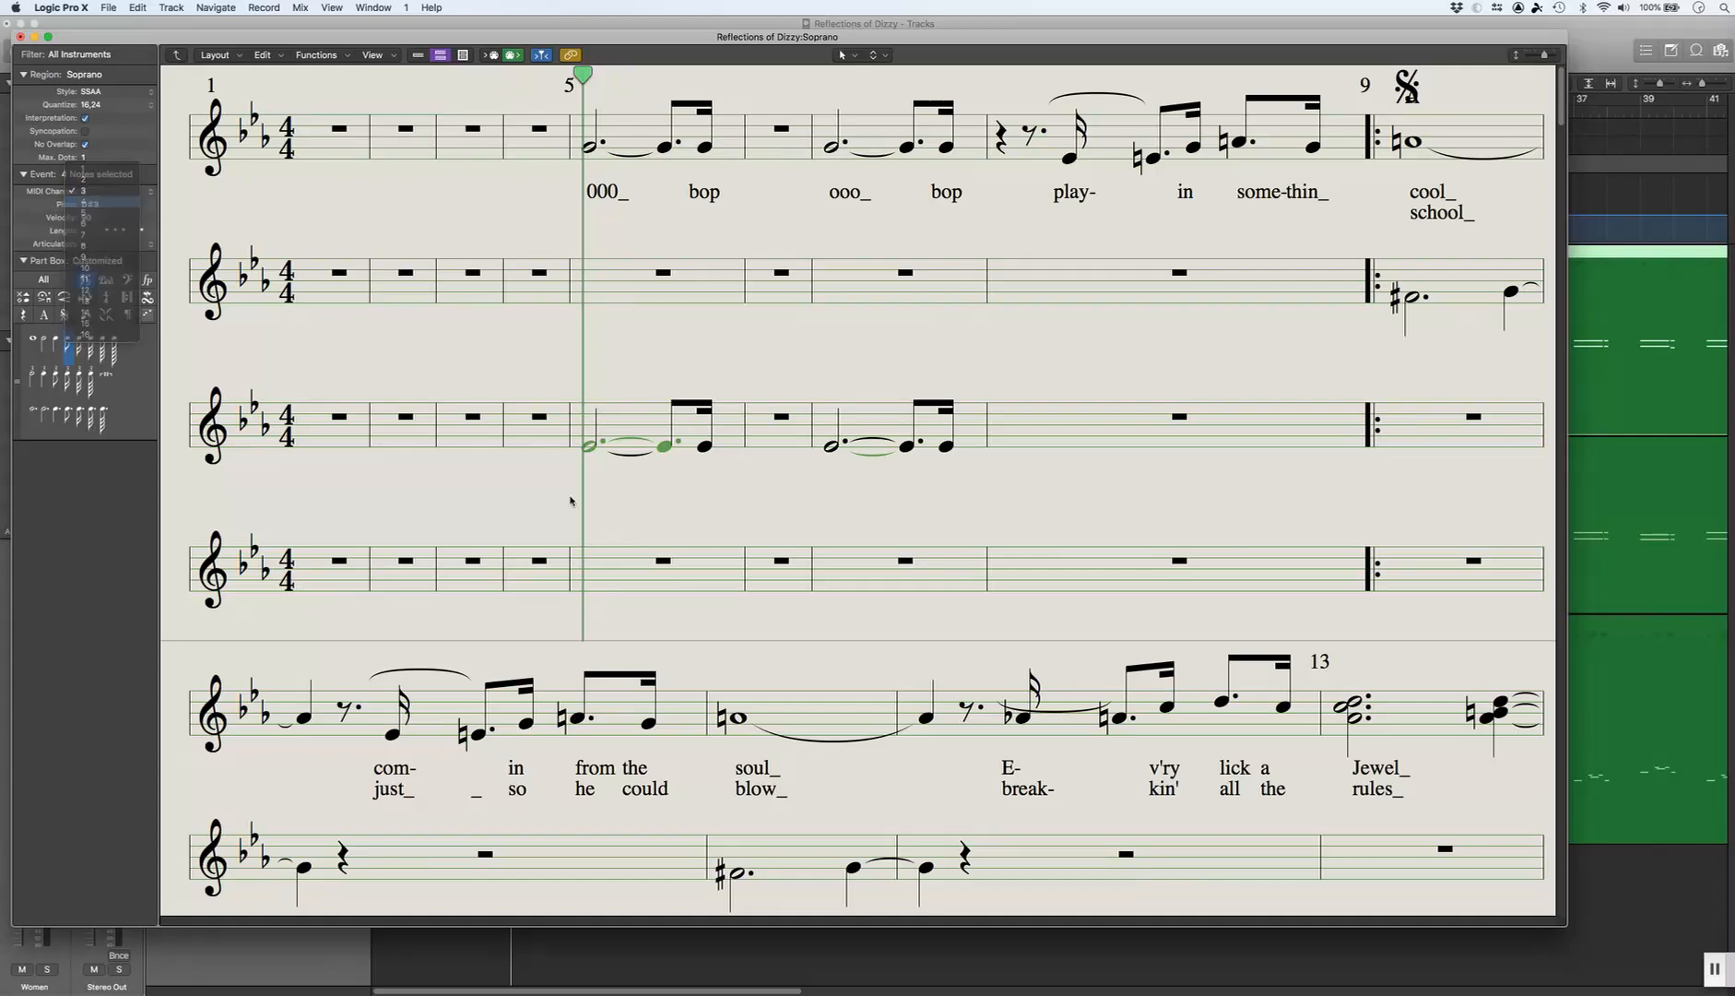
{"action": "left_click", "coordinate": [656, 507]}
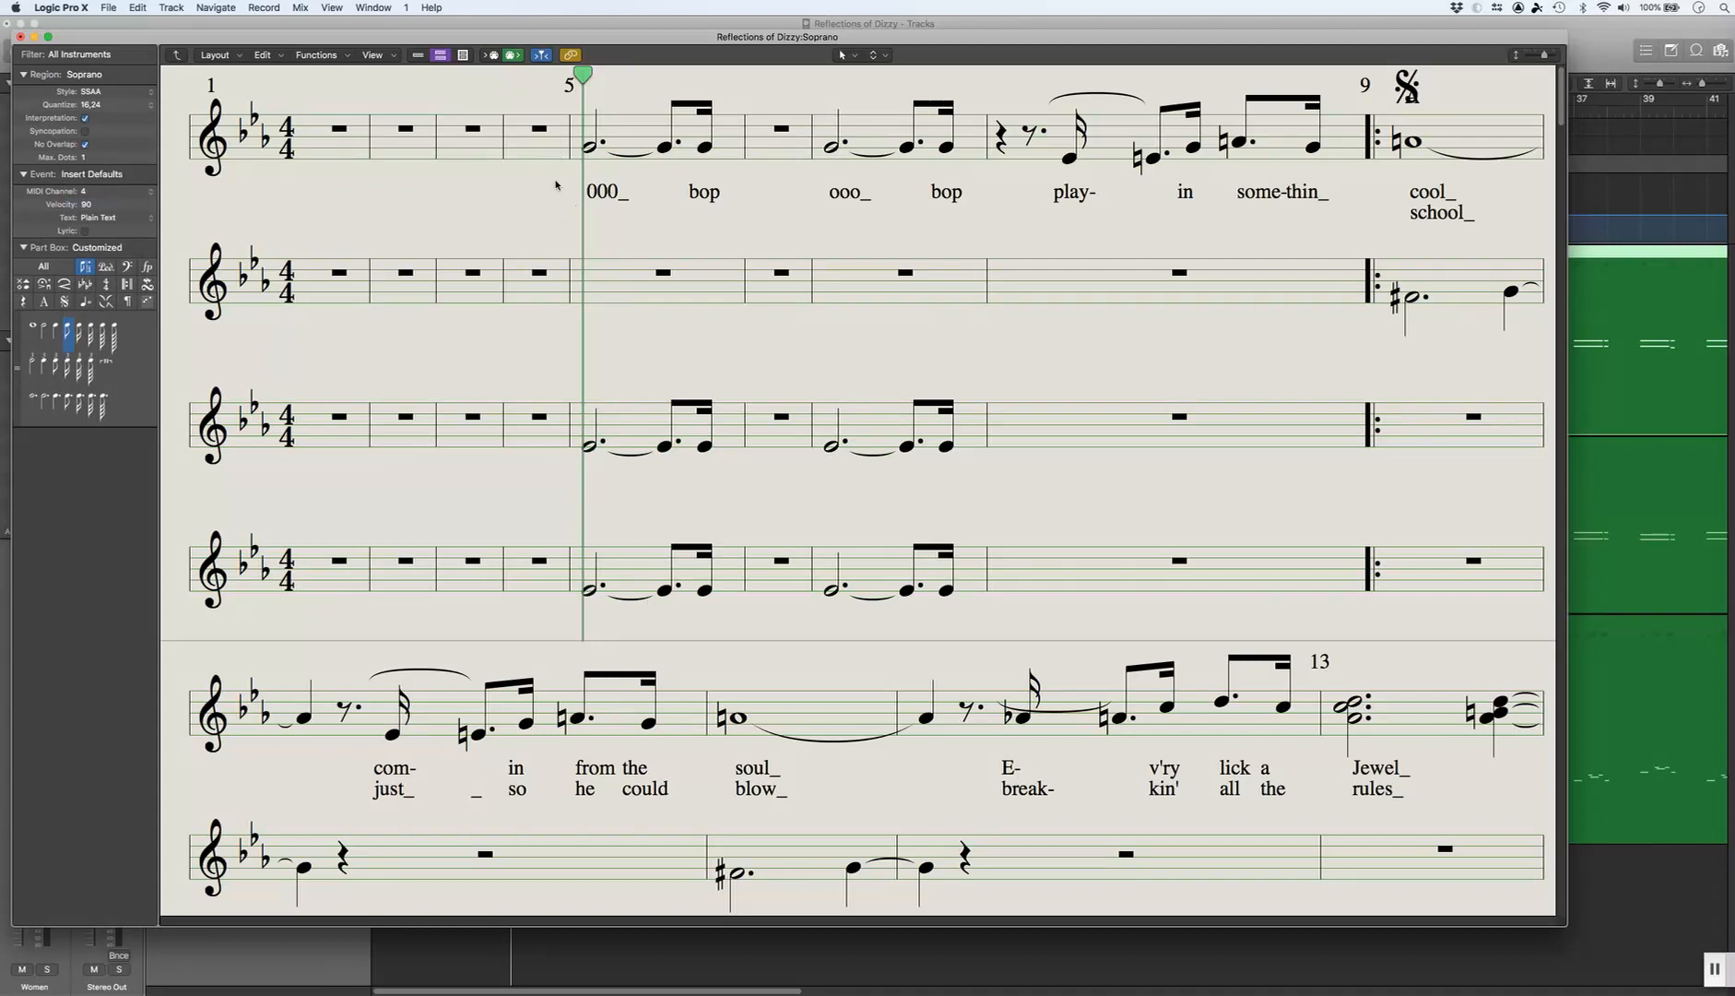
Step: Try to delete the four lyric texts under bars 5 and 7 of the first staff
{"action": "left_click_drag", "start_coordinate": [555, 99], "coordinate": [970, 230]}
{"action": "left_click_drag", "start_coordinate": [562, 105], "coordinate": [998, 245]}
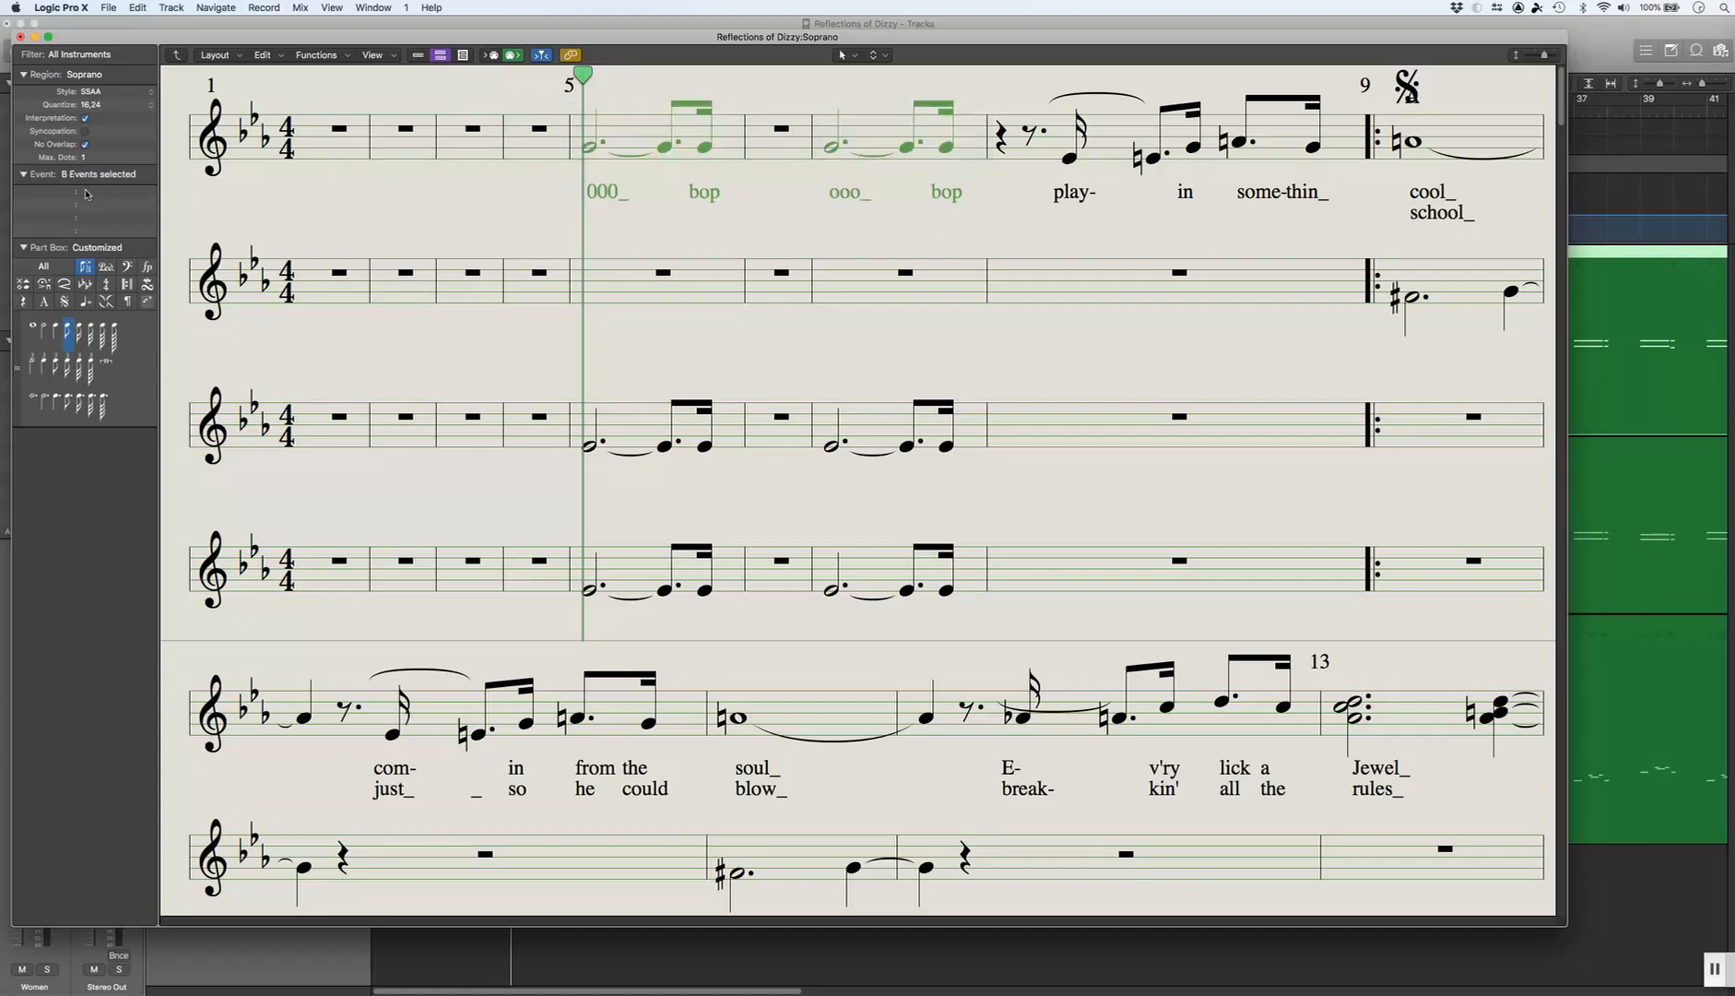
{"action": "left_click", "coordinate": [545, 208]}
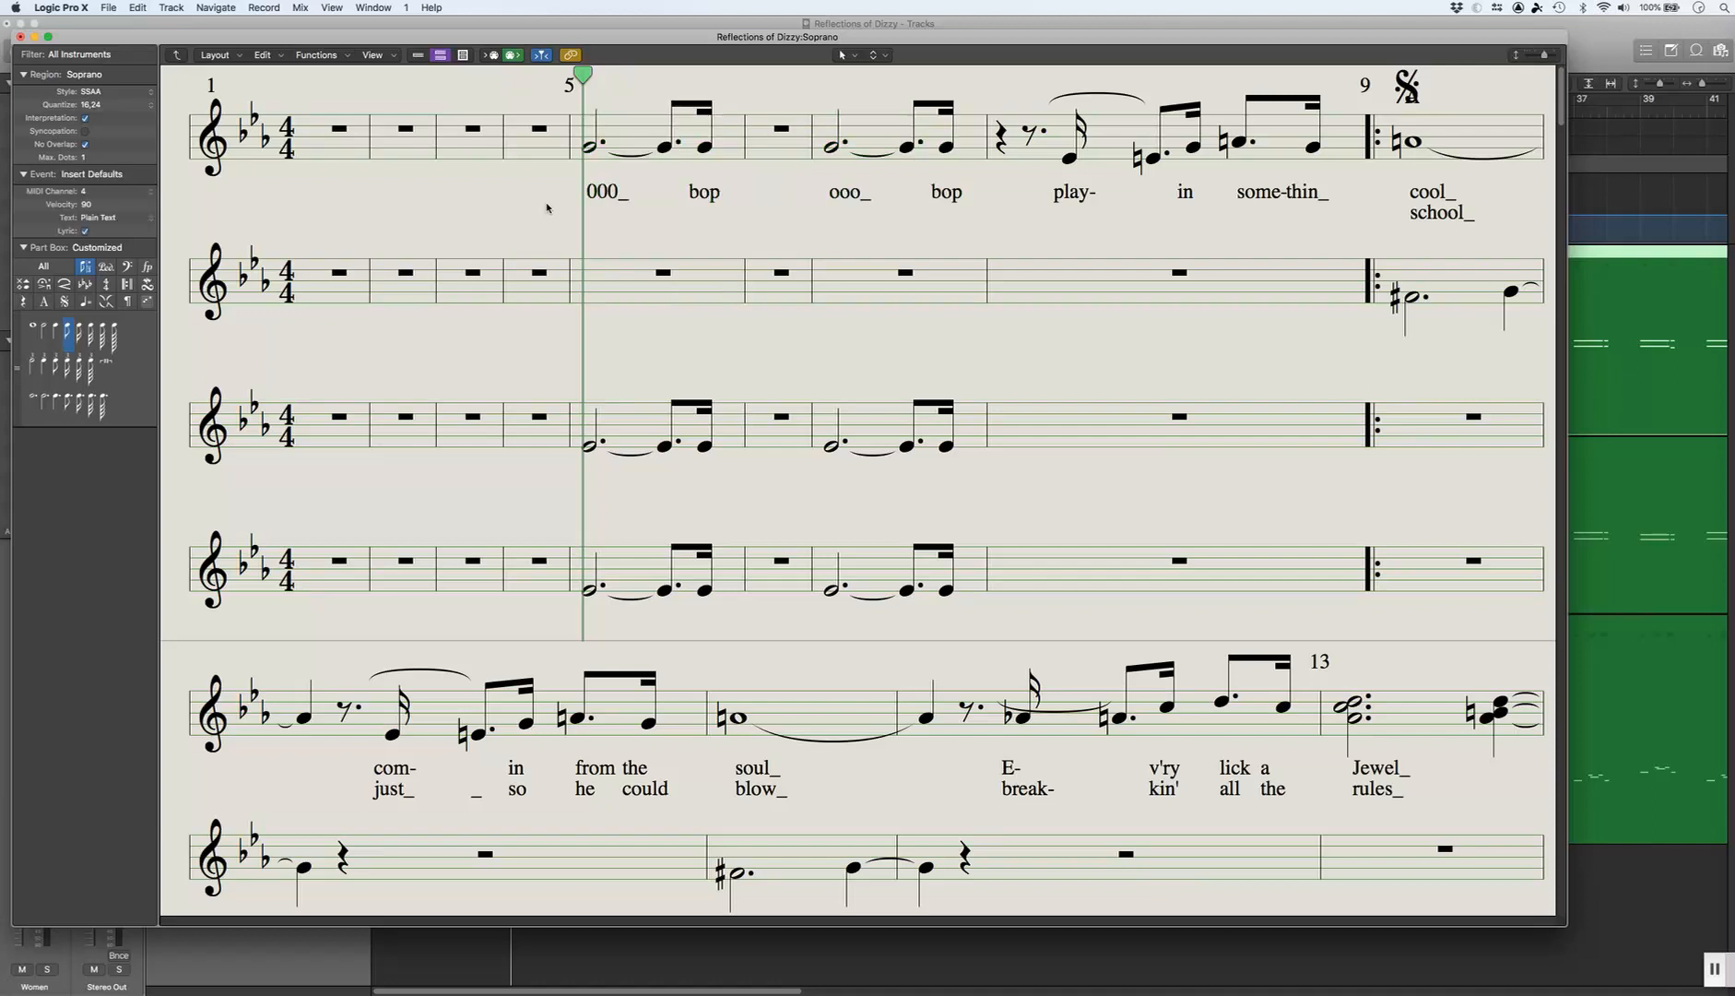
{"action": "left_click_drag", "start_coordinate": [554, 183], "coordinate": [979, 214]}
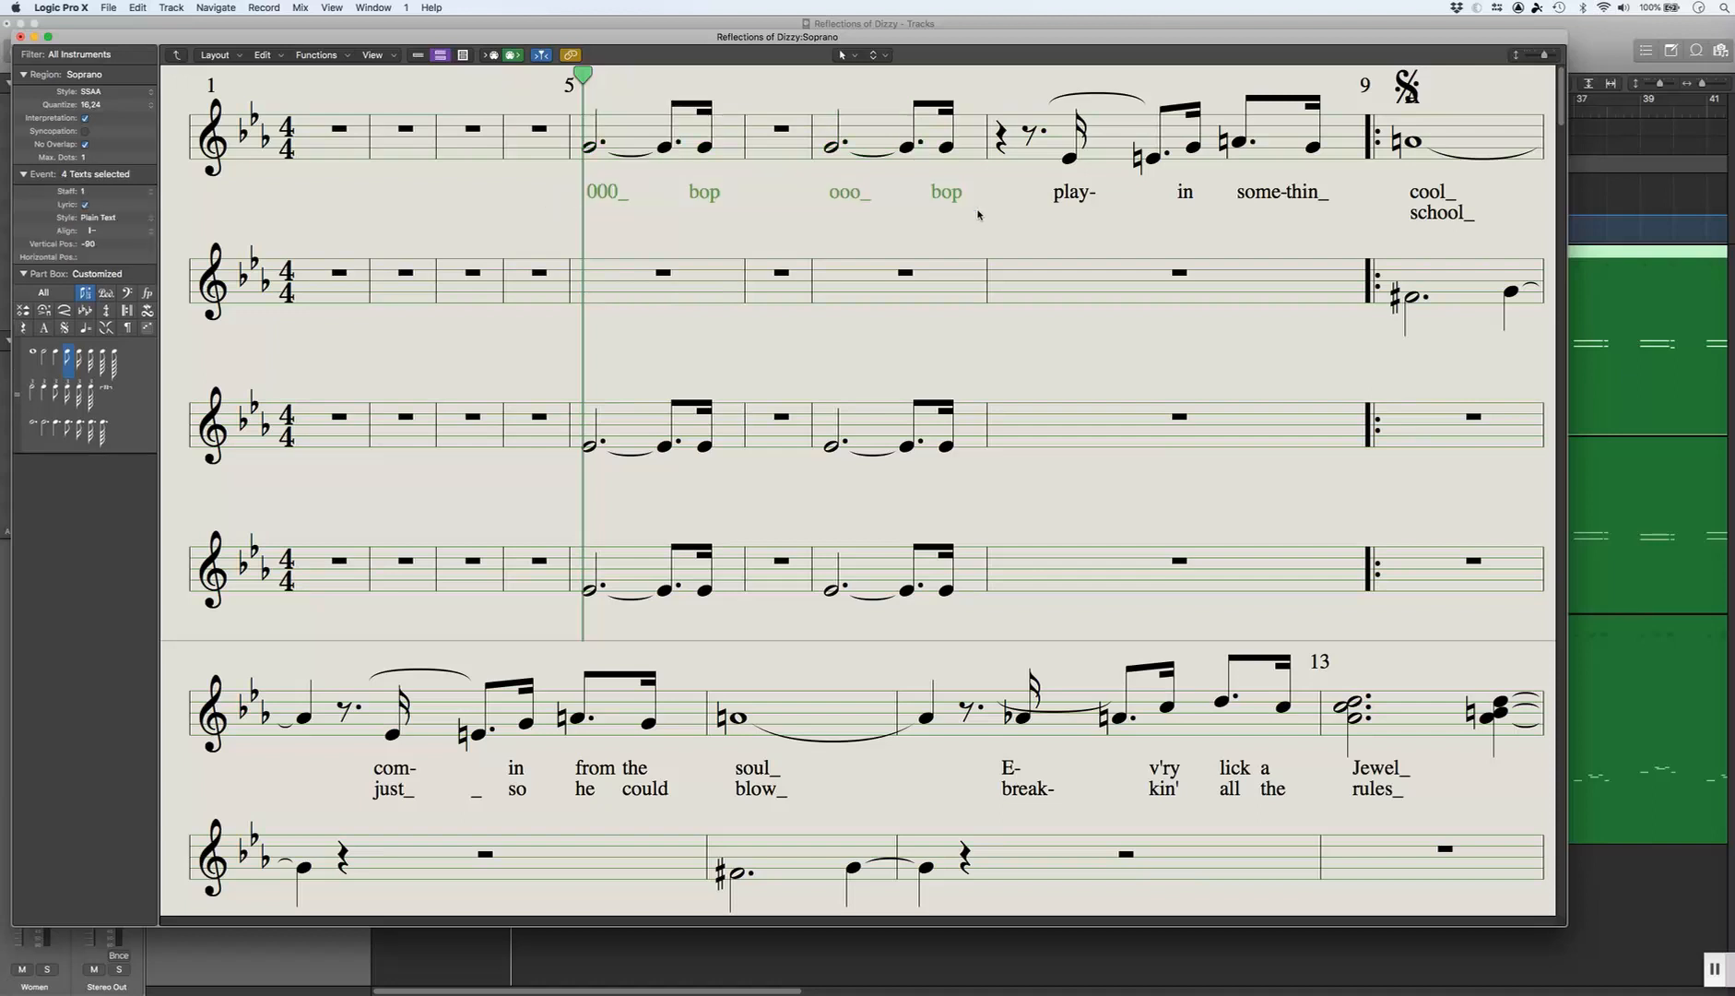
{"action": "key", "text": "Delete"}
{"action": "key", "text": "super+z"}
{"action": "left_click", "coordinate": [664, 245]}
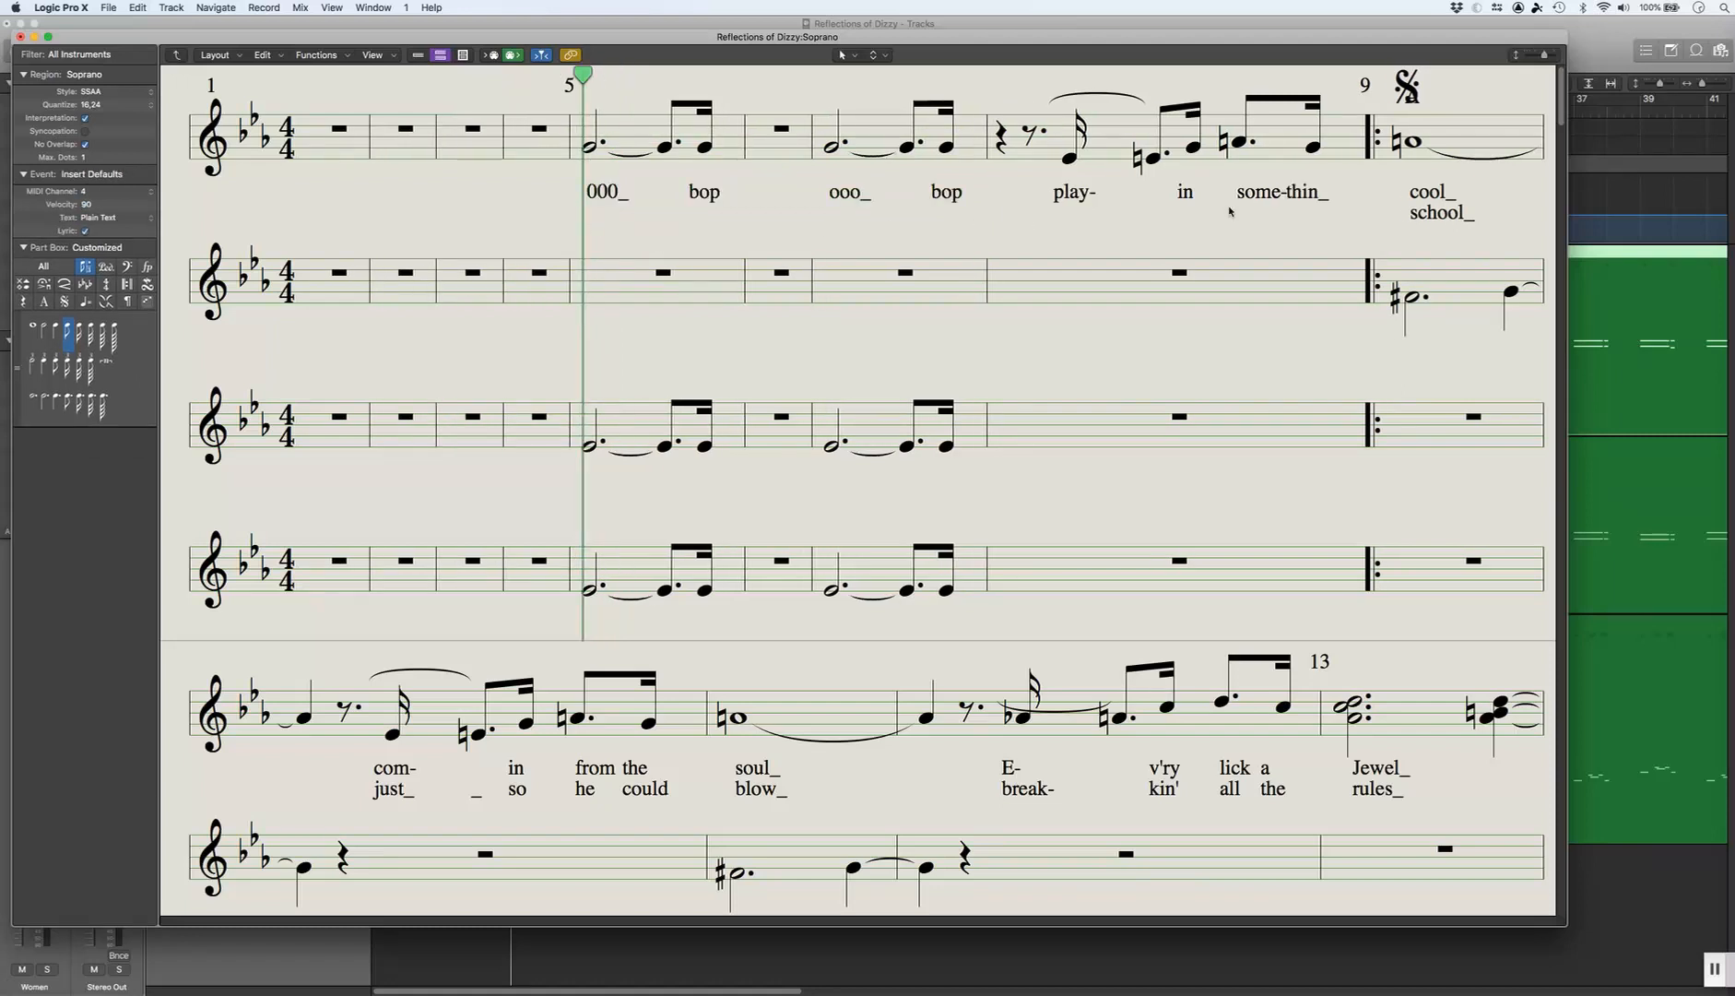
Step: Open the Event List in the main window and examine the lyric meta events between the Soprano region's notes
{"action": "left_click", "coordinate": [1640, 55]}
{"action": "left_click", "coordinate": [1640, 56]}
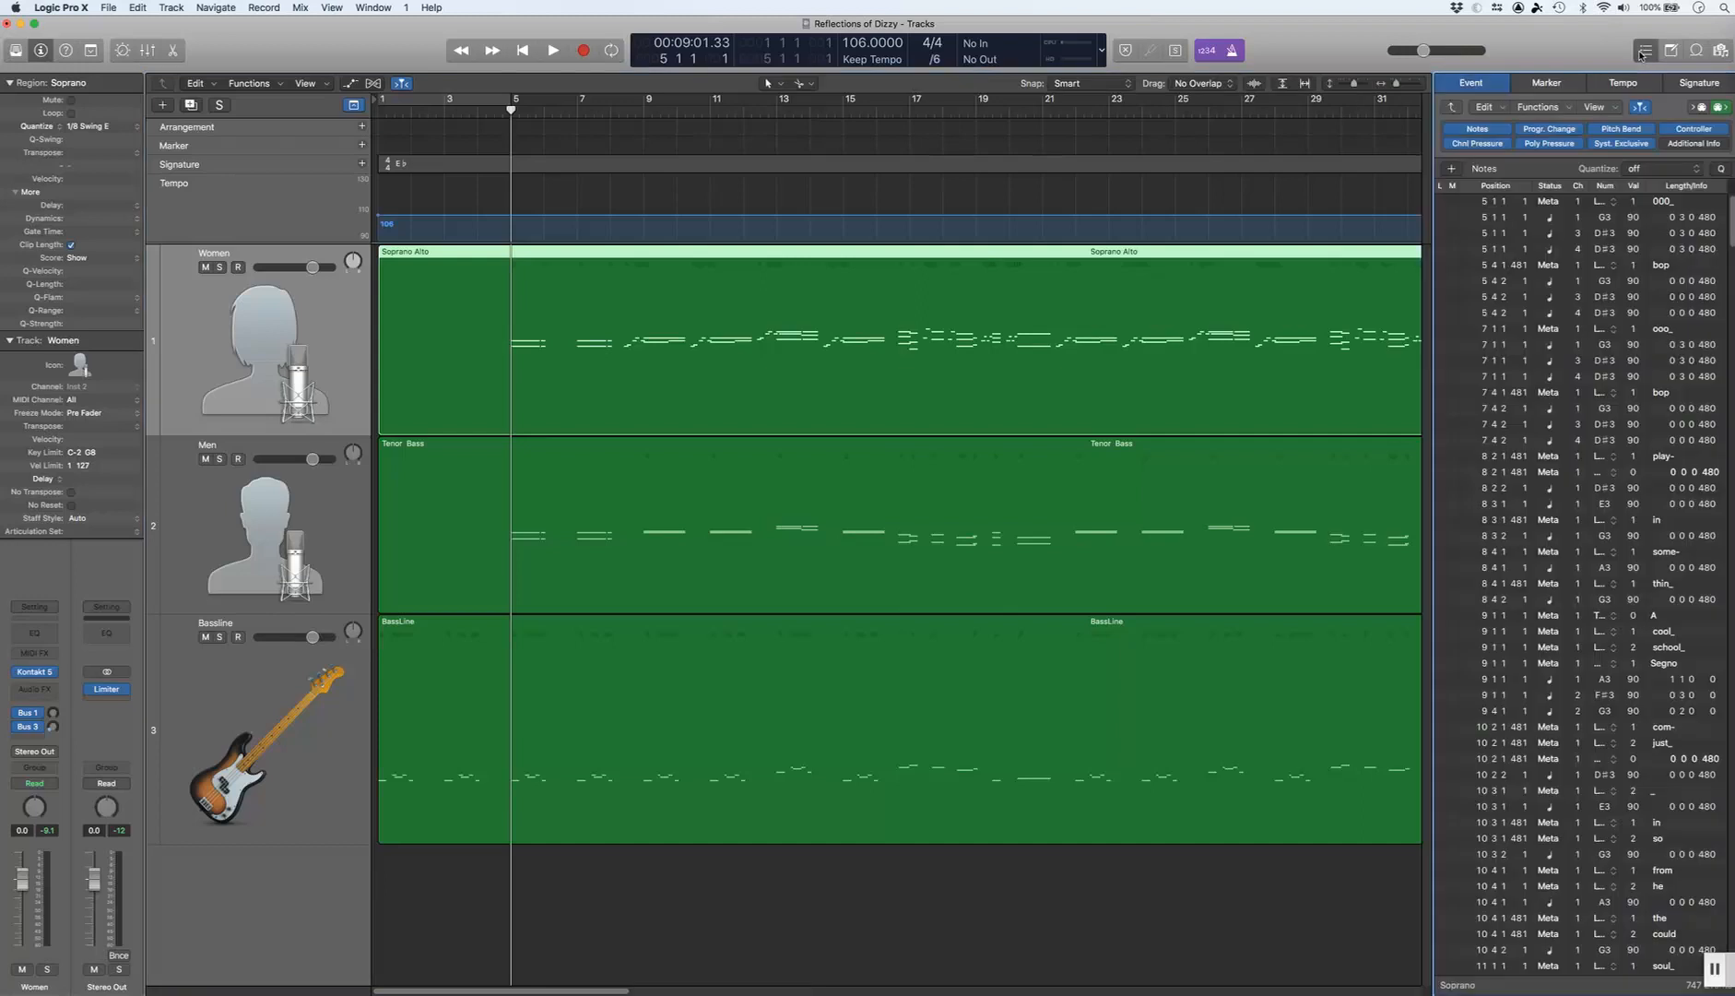
{"action": "left_click", "coordinate": [1548, 267]}
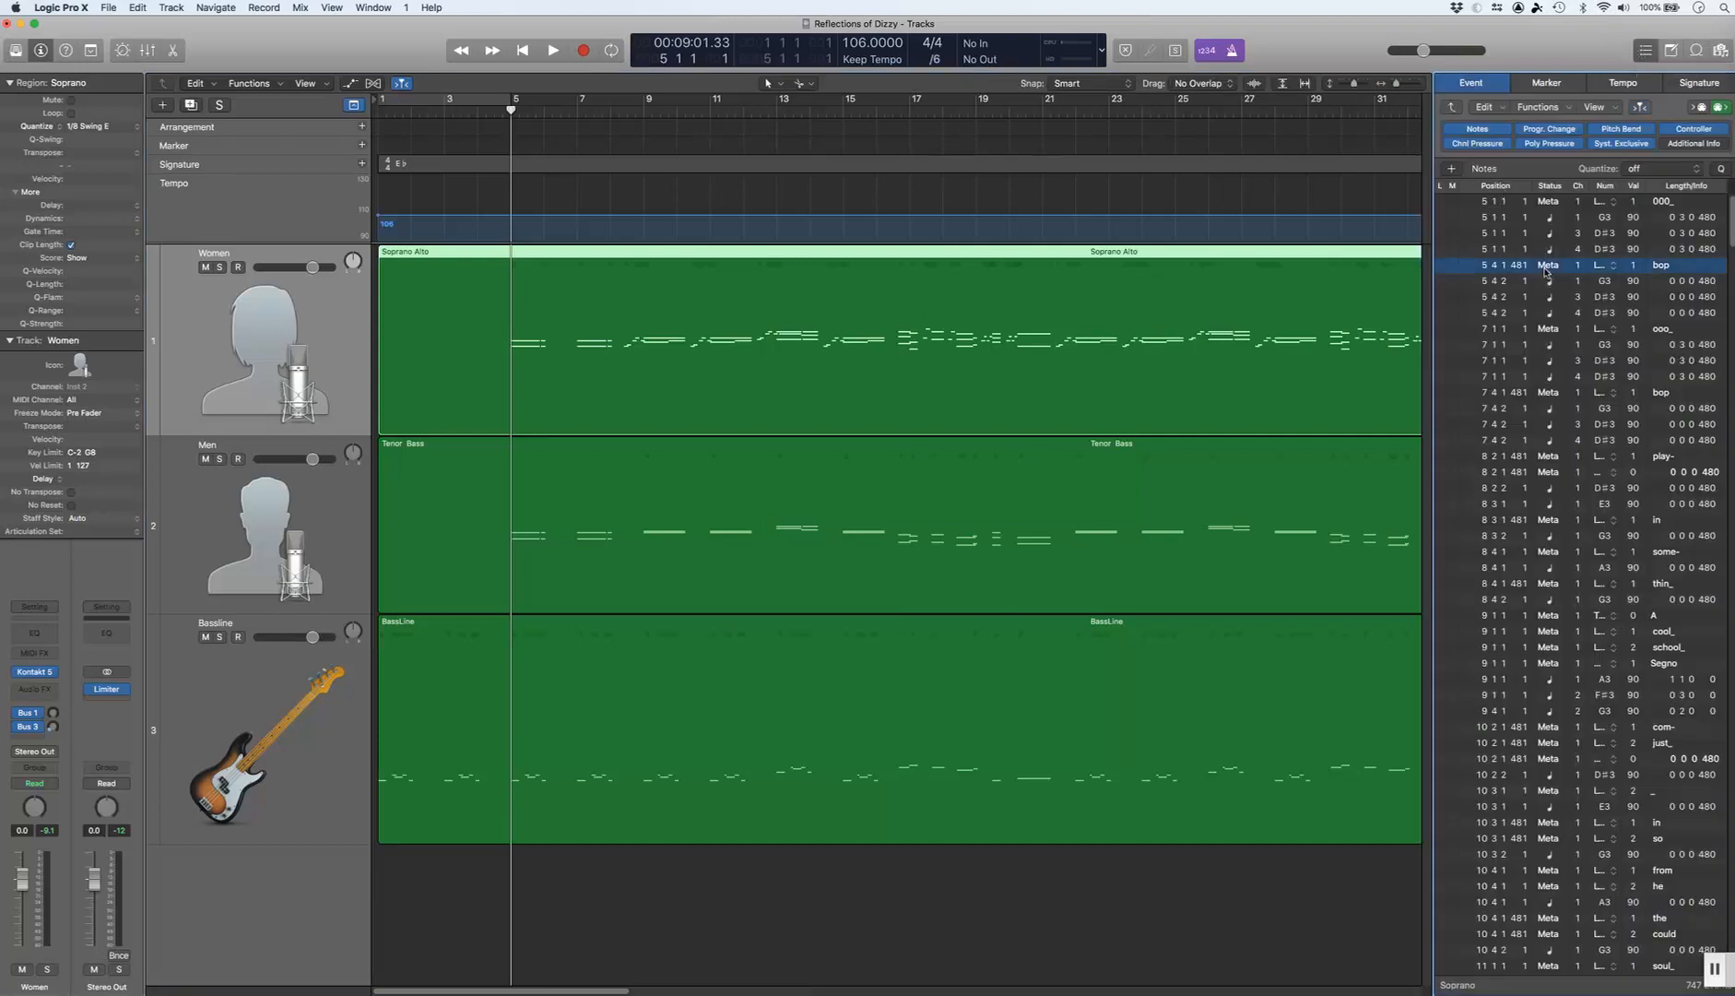
{"action": "left_click", "coordinate": [1548, 330]}
{"action": "left_click", "coordinate": [1541, 393]}
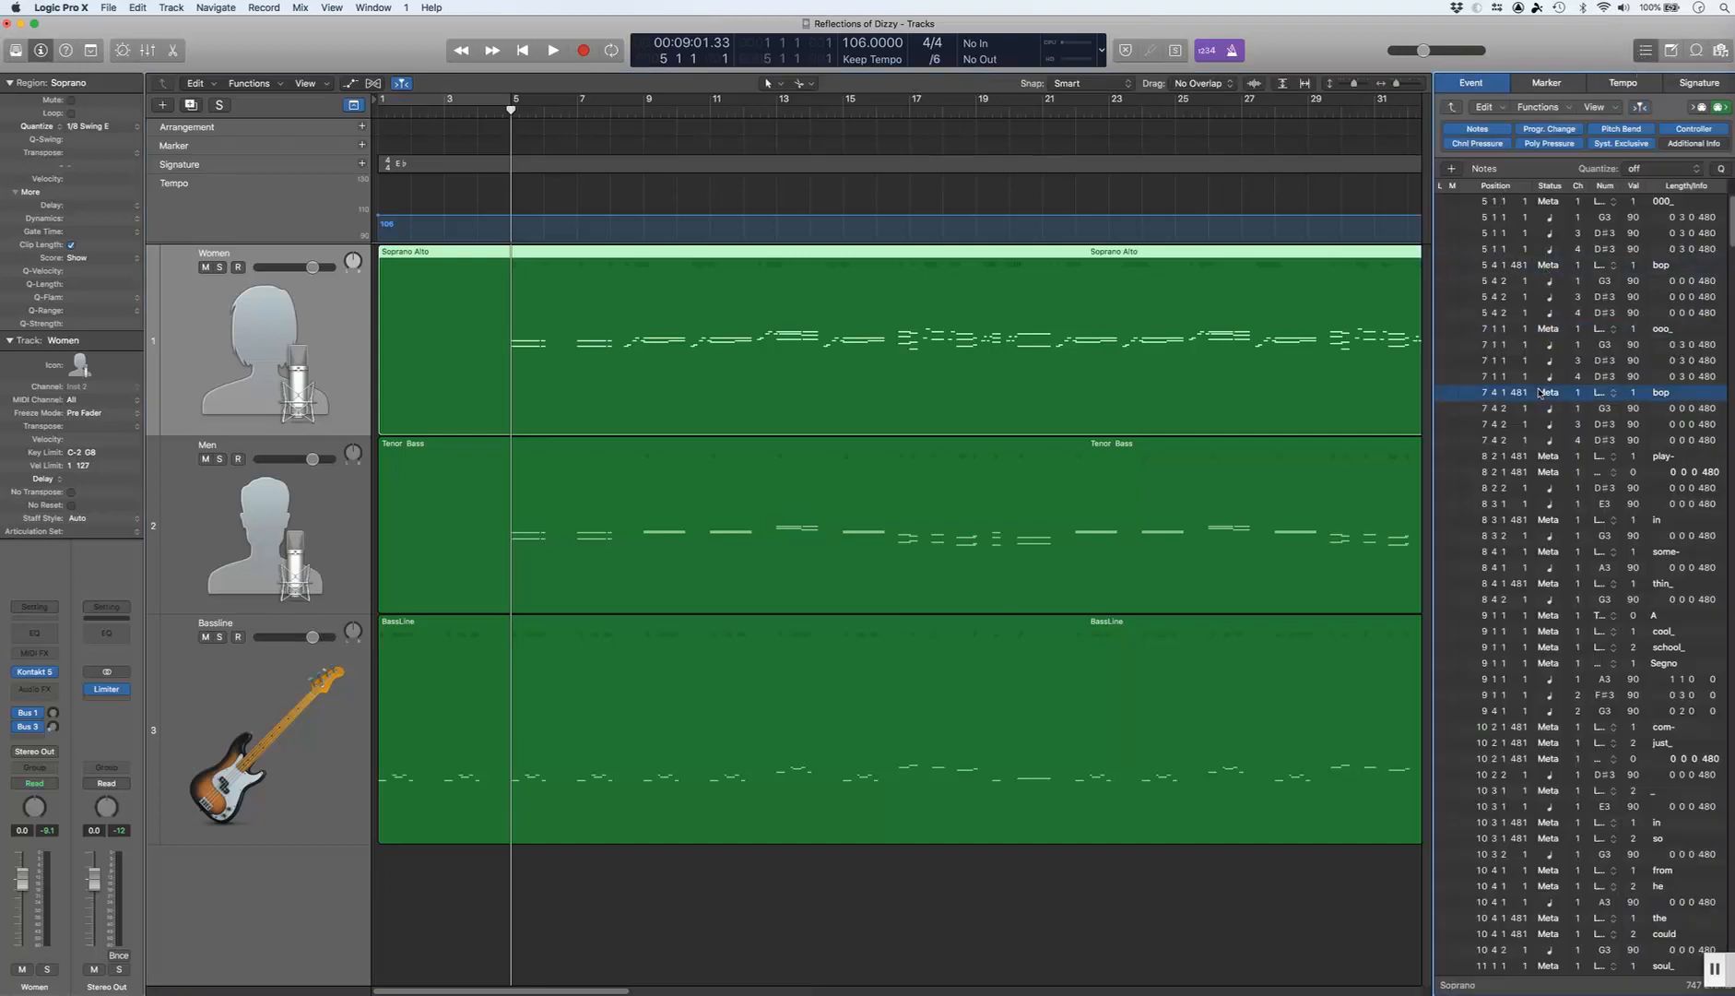
{"action": "left_click", "coordinate": [1553, 457]}
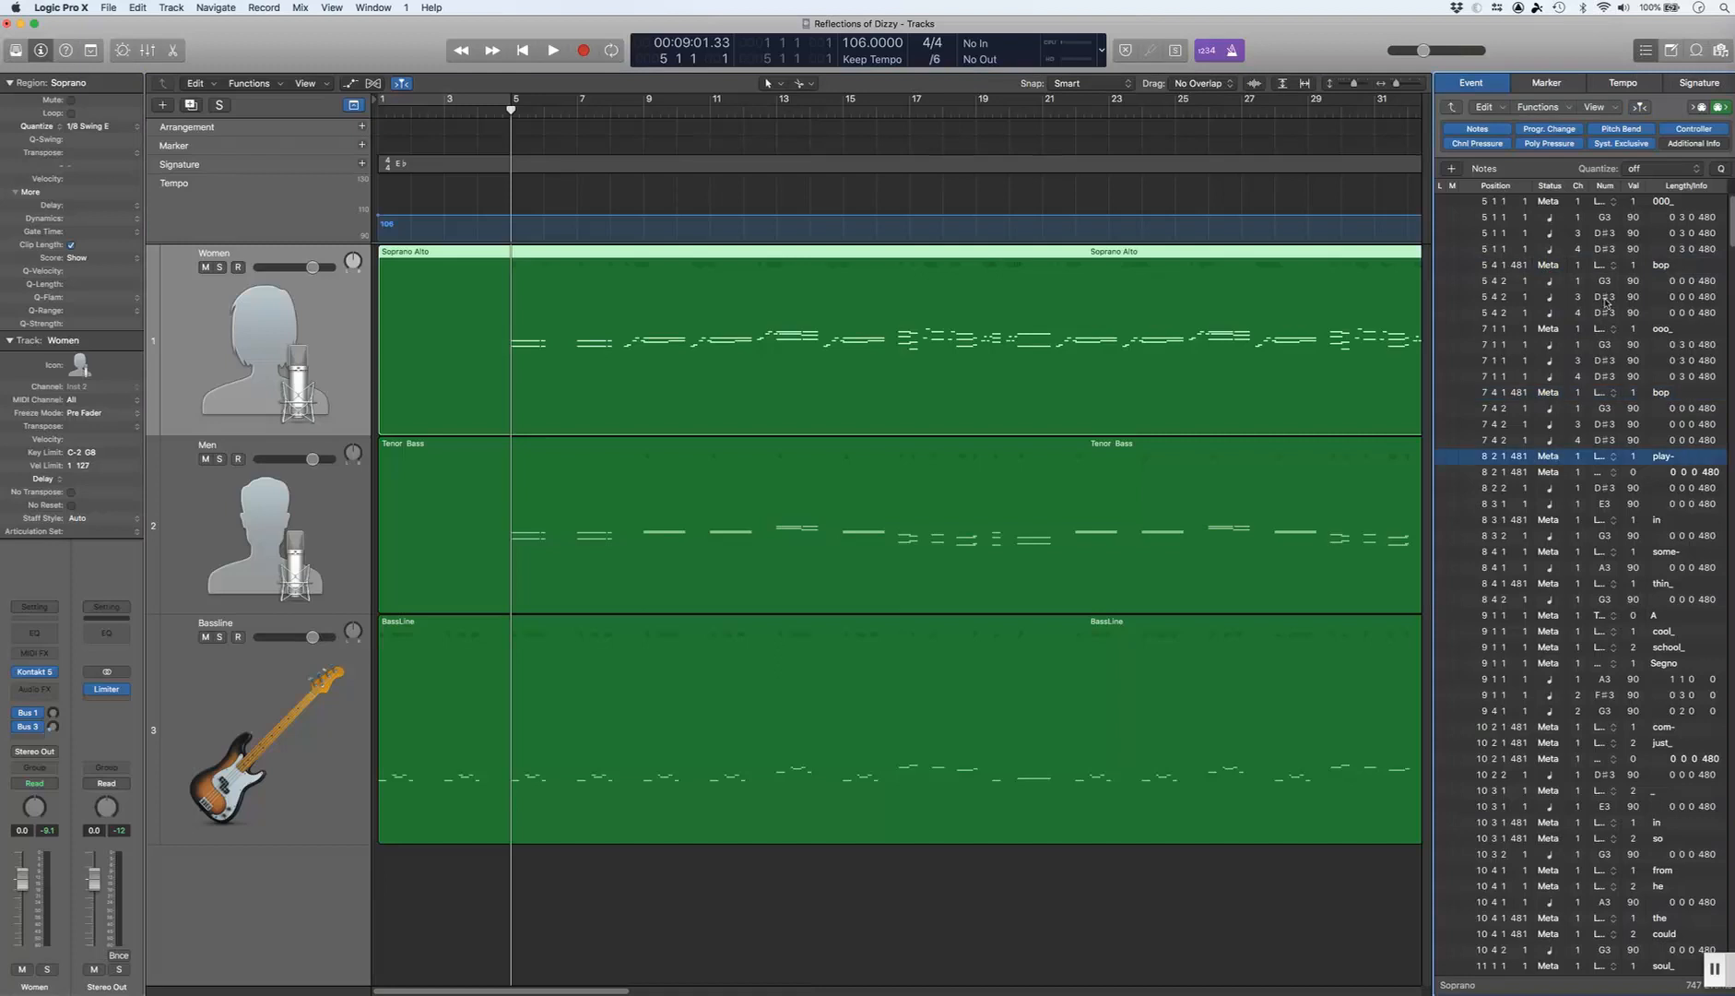
Step: Hide the note events in the Event List and look through the remaining meta events from bar 5 to bar 12
{"action": "left_click", "coordinate": [1478, 131]}
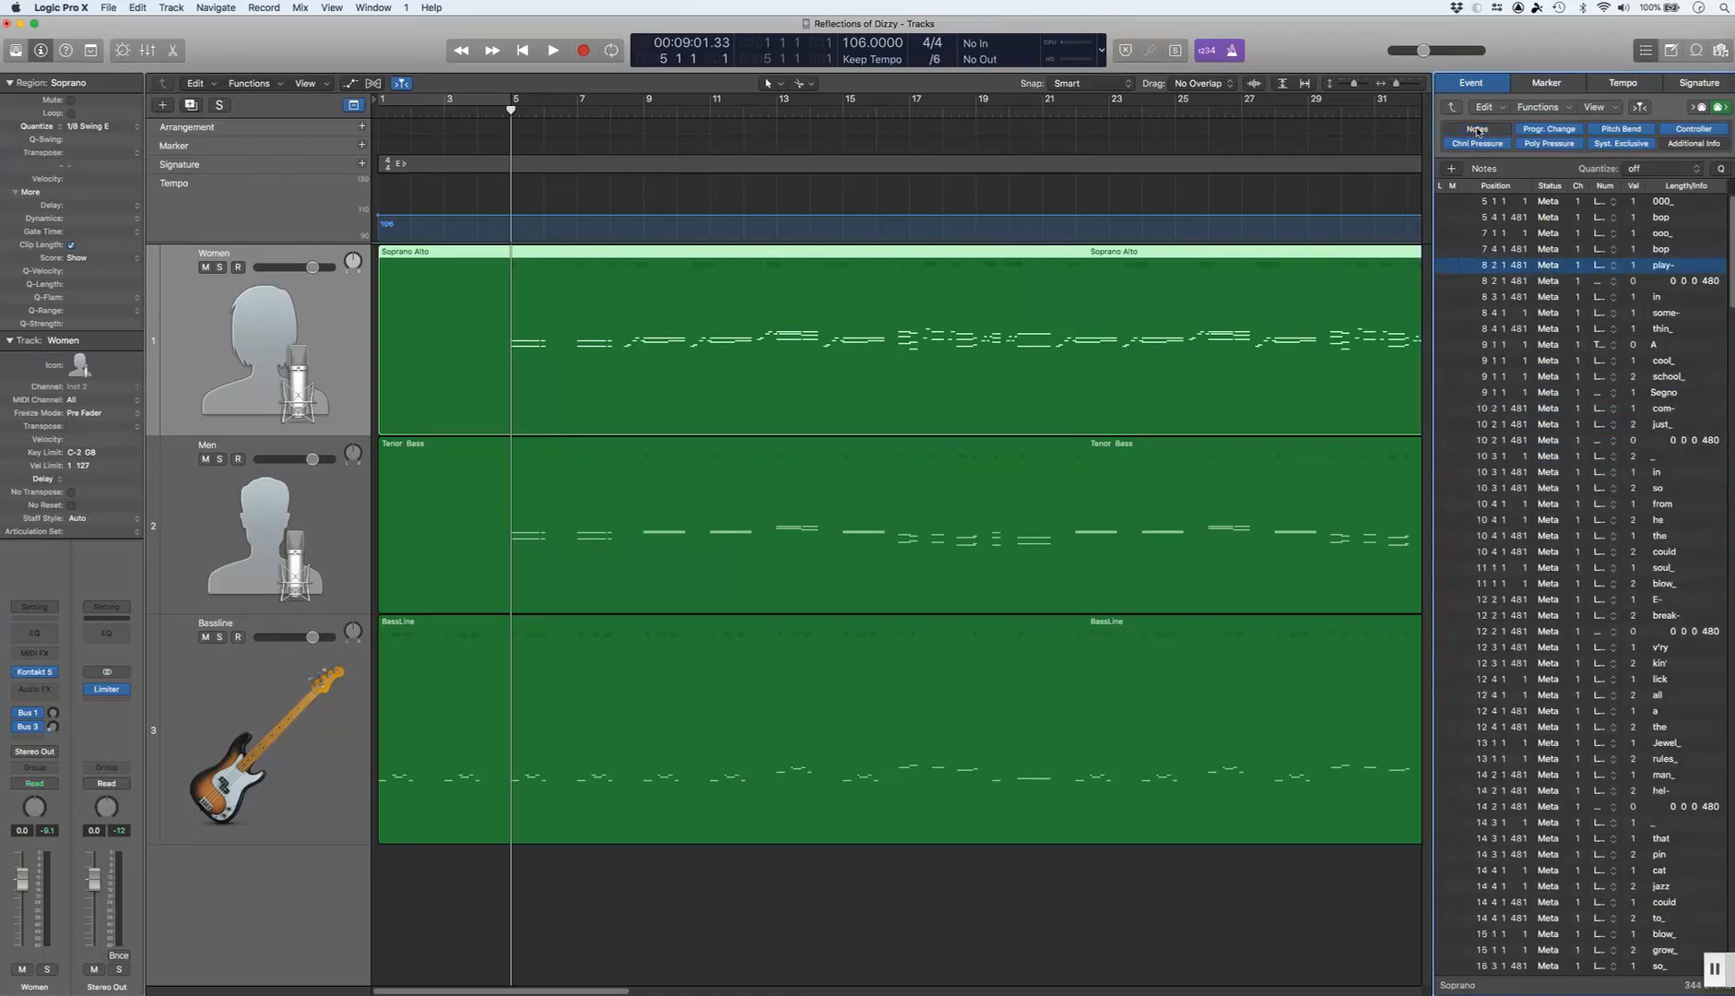
{"action": "scroll", "coordinate": [1577, 457], "scroll_direction": "down", "scroll_amount": 3}
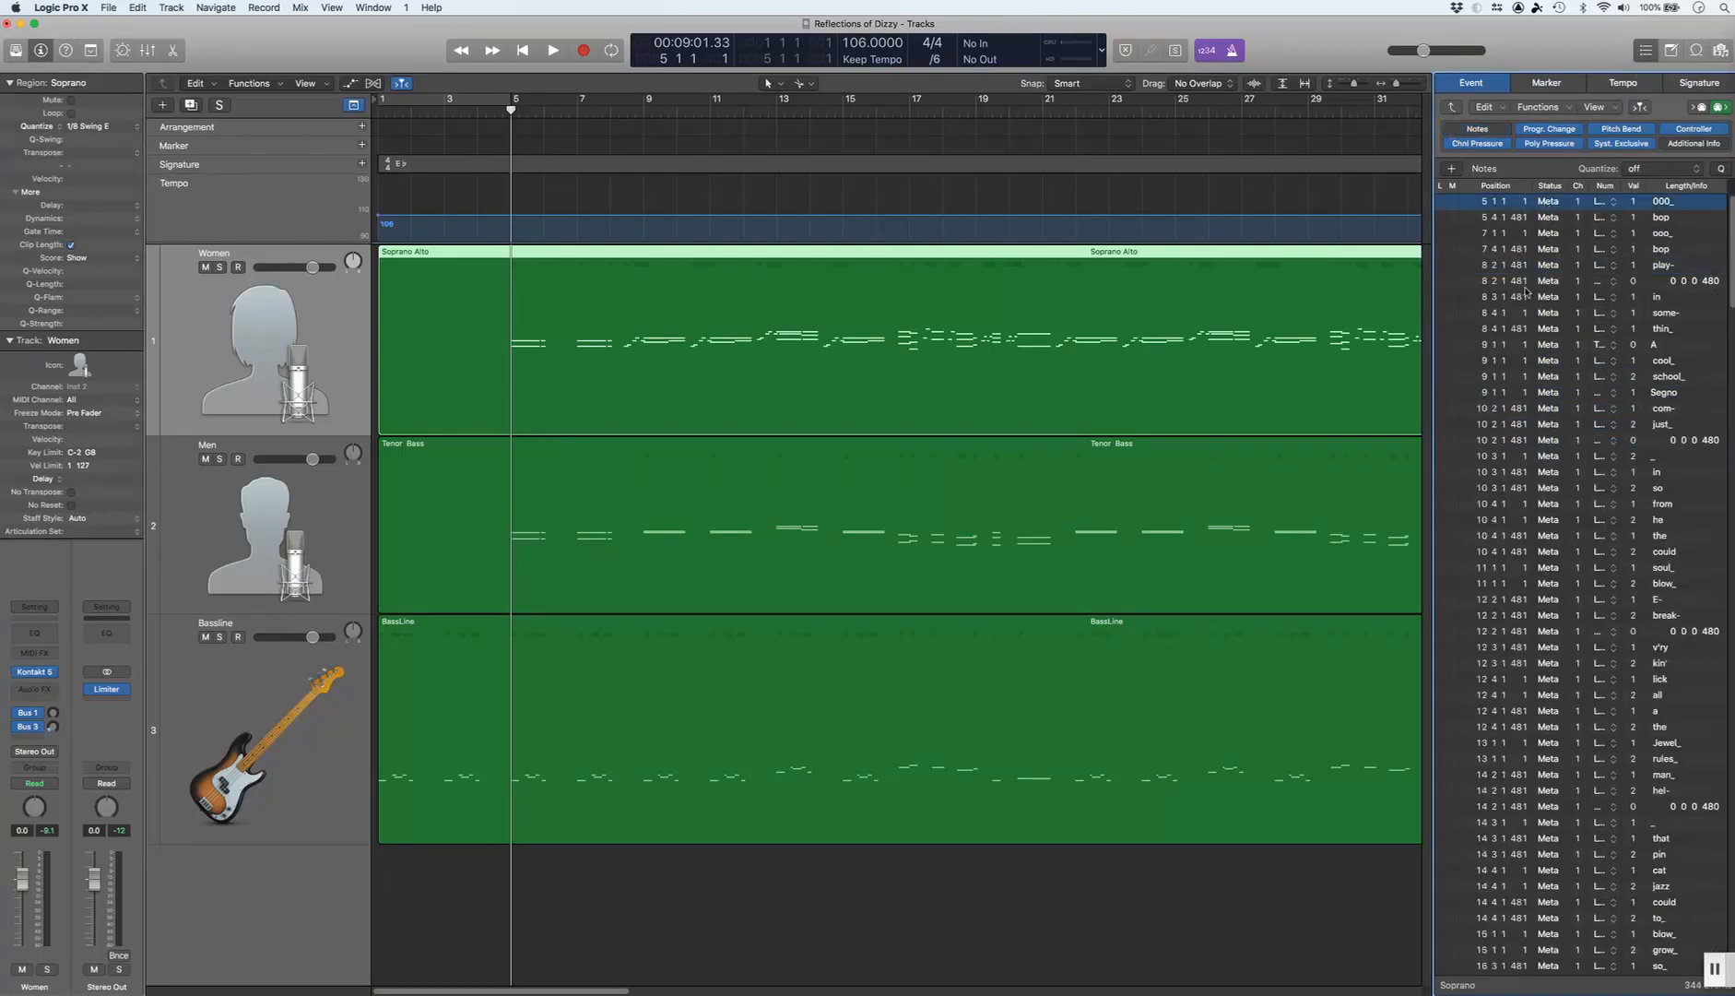
{"action": "scroll", "coordinate": [1576, 456], "scroll_direction": "down", "scroll_amount": 2}
{"action": "left_click", "coordinate": [1574, 571], "text": "shift"}
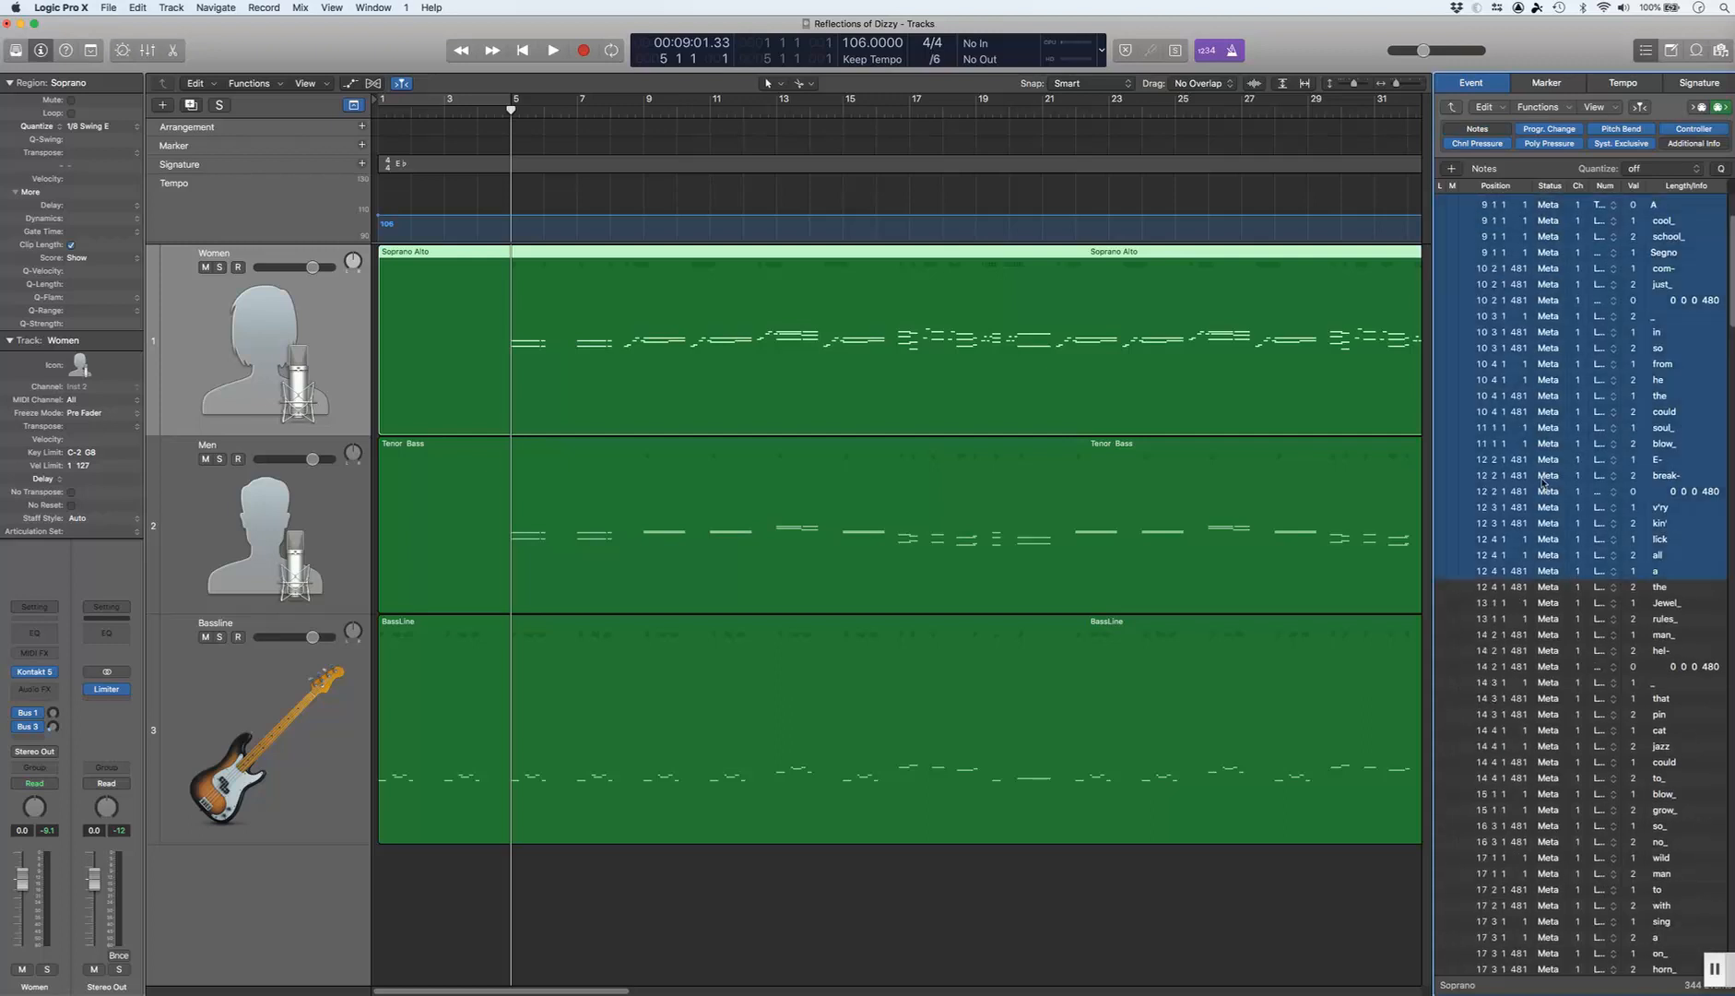
{"action": "scroll", "coordinate": [1549, 683], "scroll_direction": "up", "scroll_amount": 5}
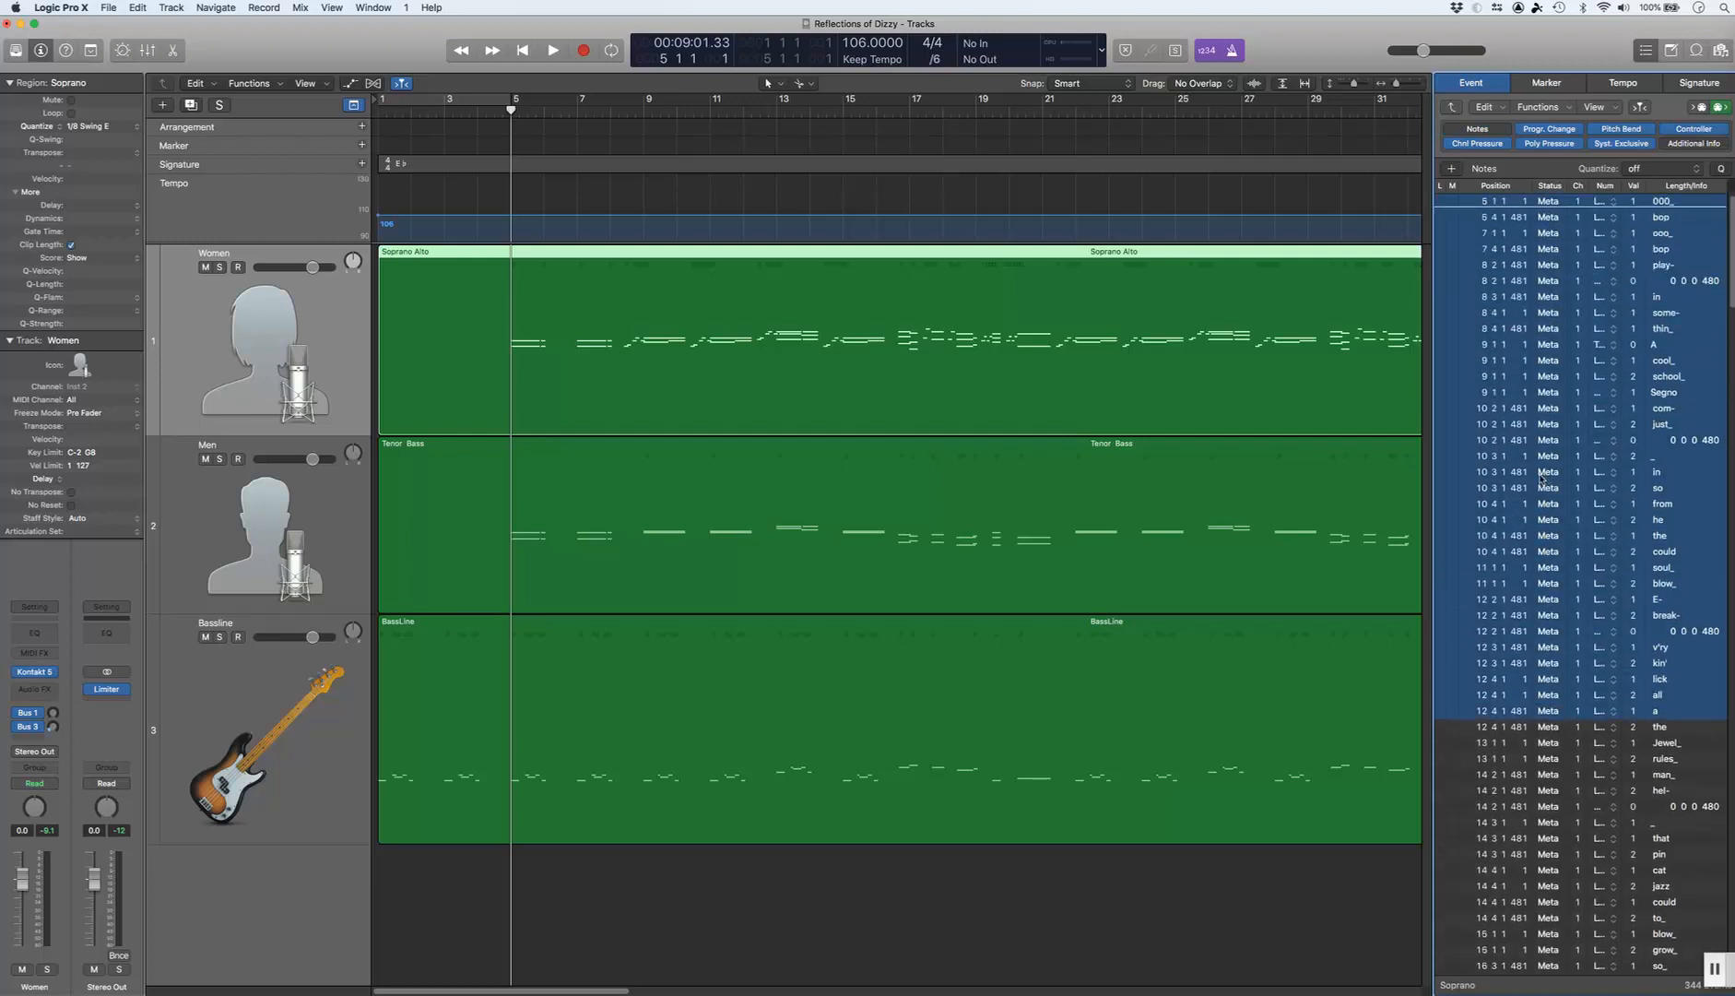
{"action": "left_click", "coordinate": [1546, 727]}
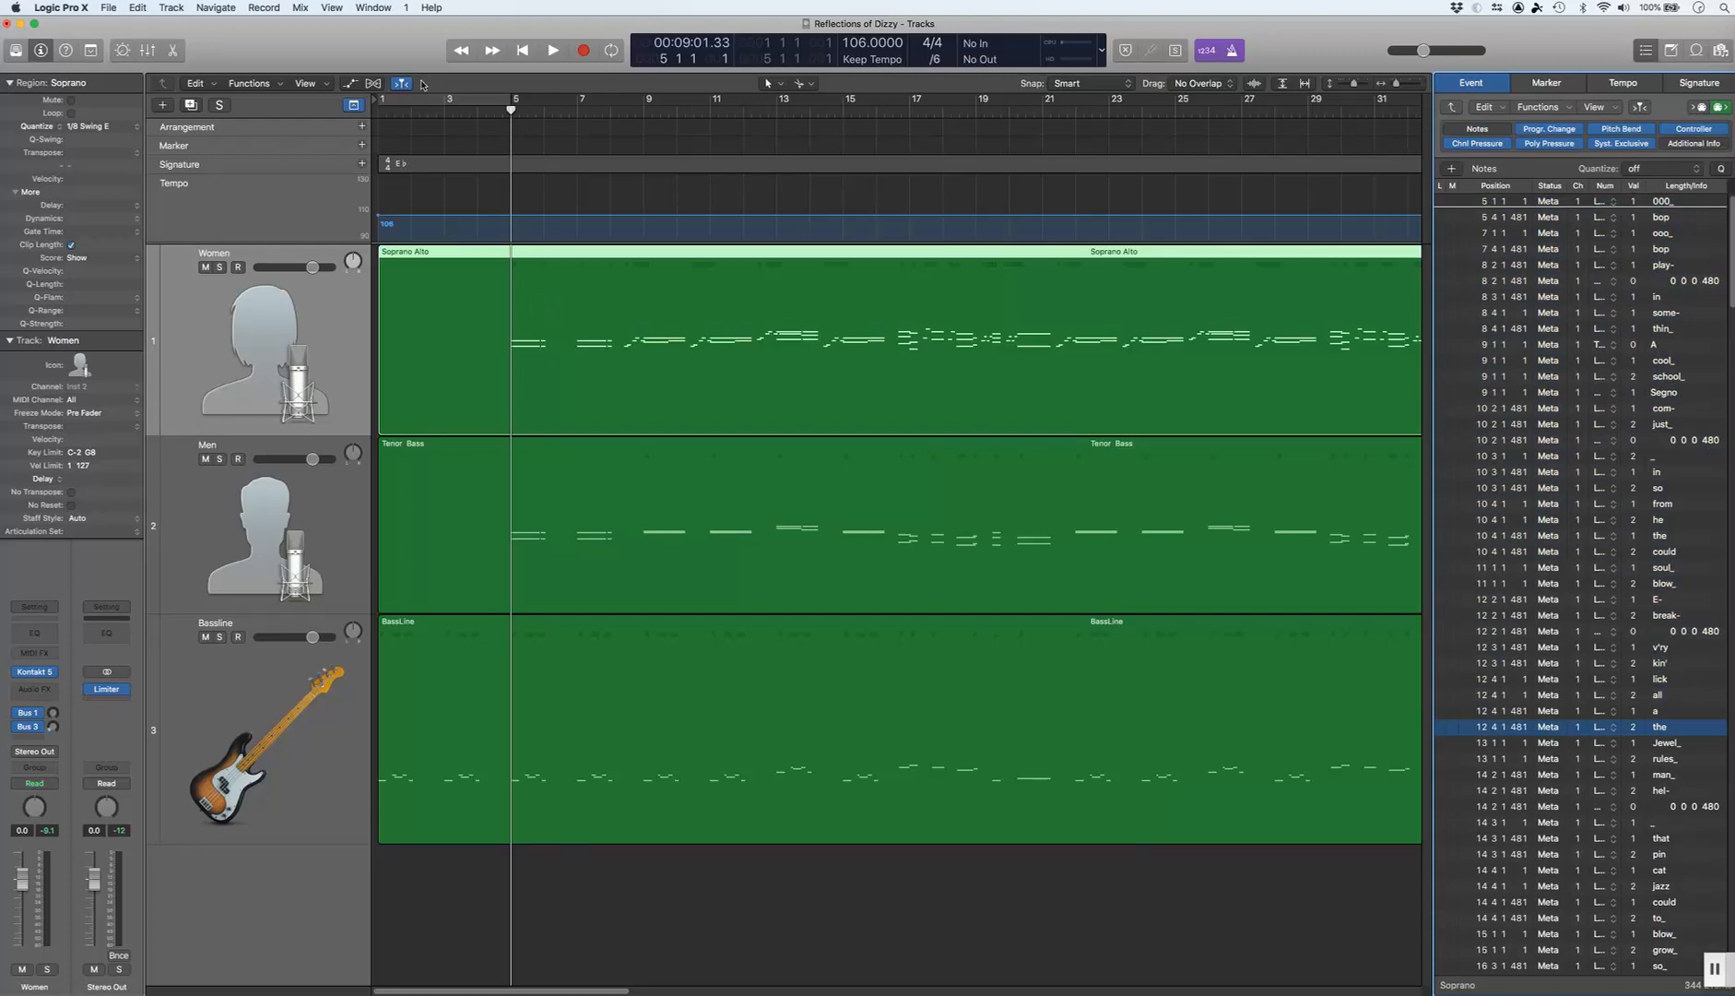
Step: Return to the Soprano score and use Voice Separation to move the first staff's notes in bars 5 and 7 to the second staff
{"action": "key", "text": "super+5"}
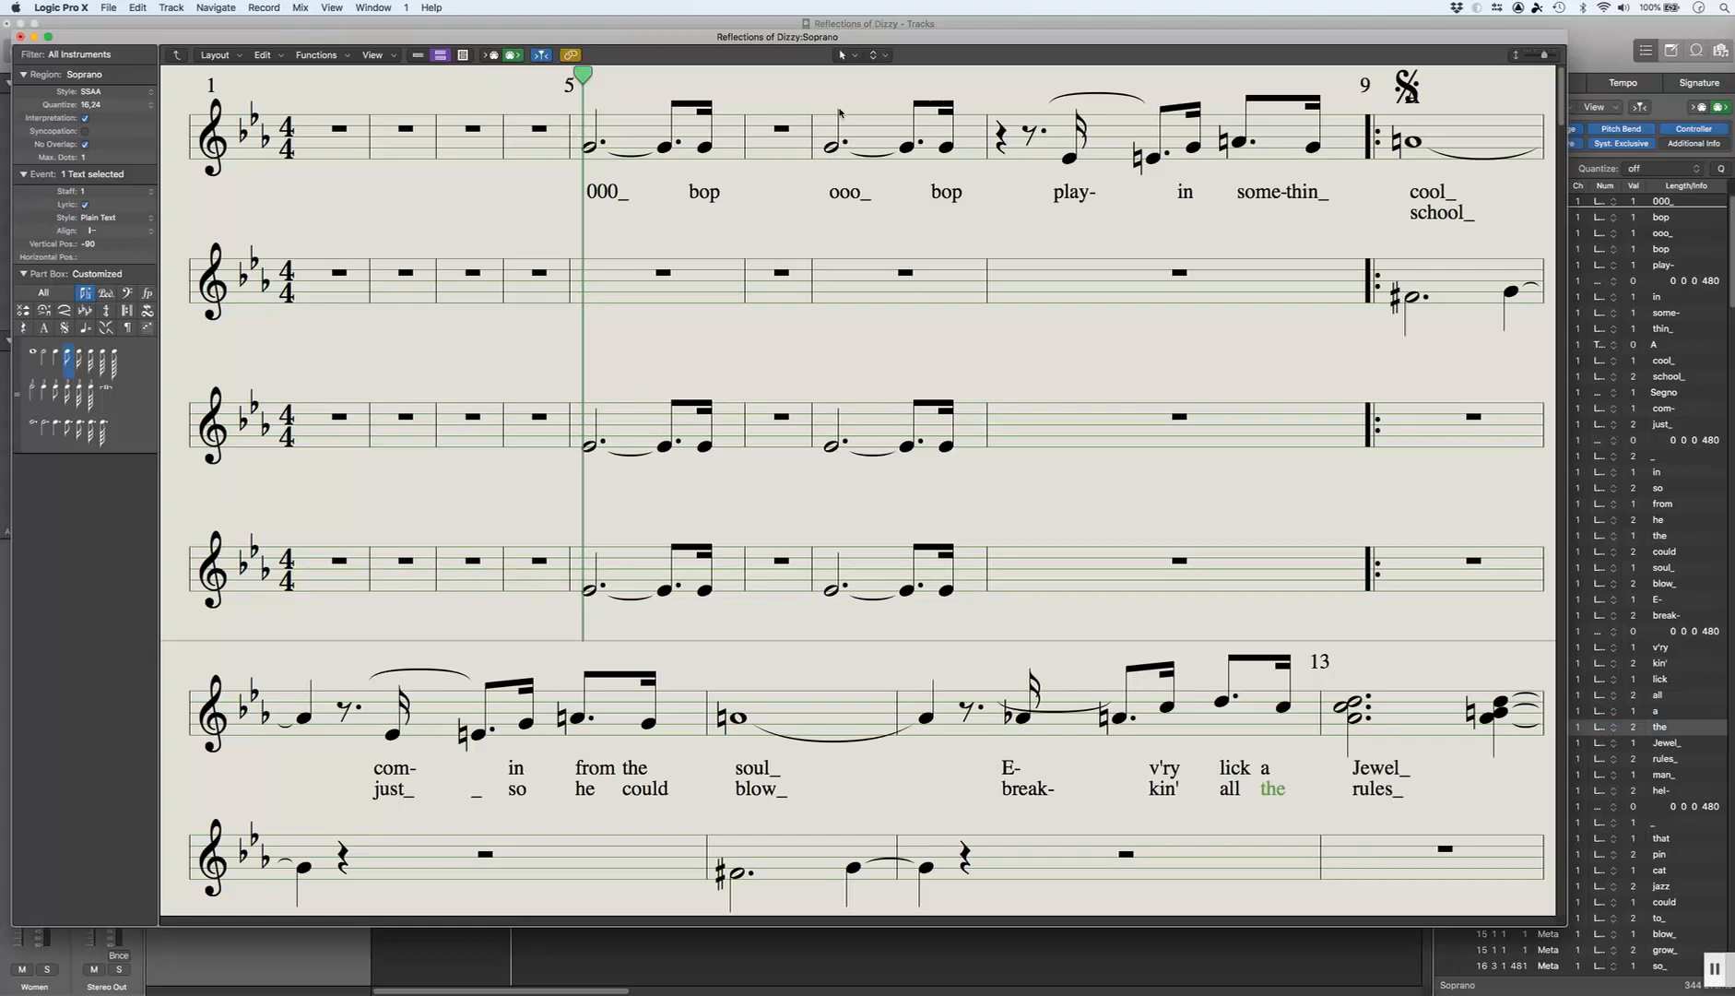
{"action": "key", "text": "t"}
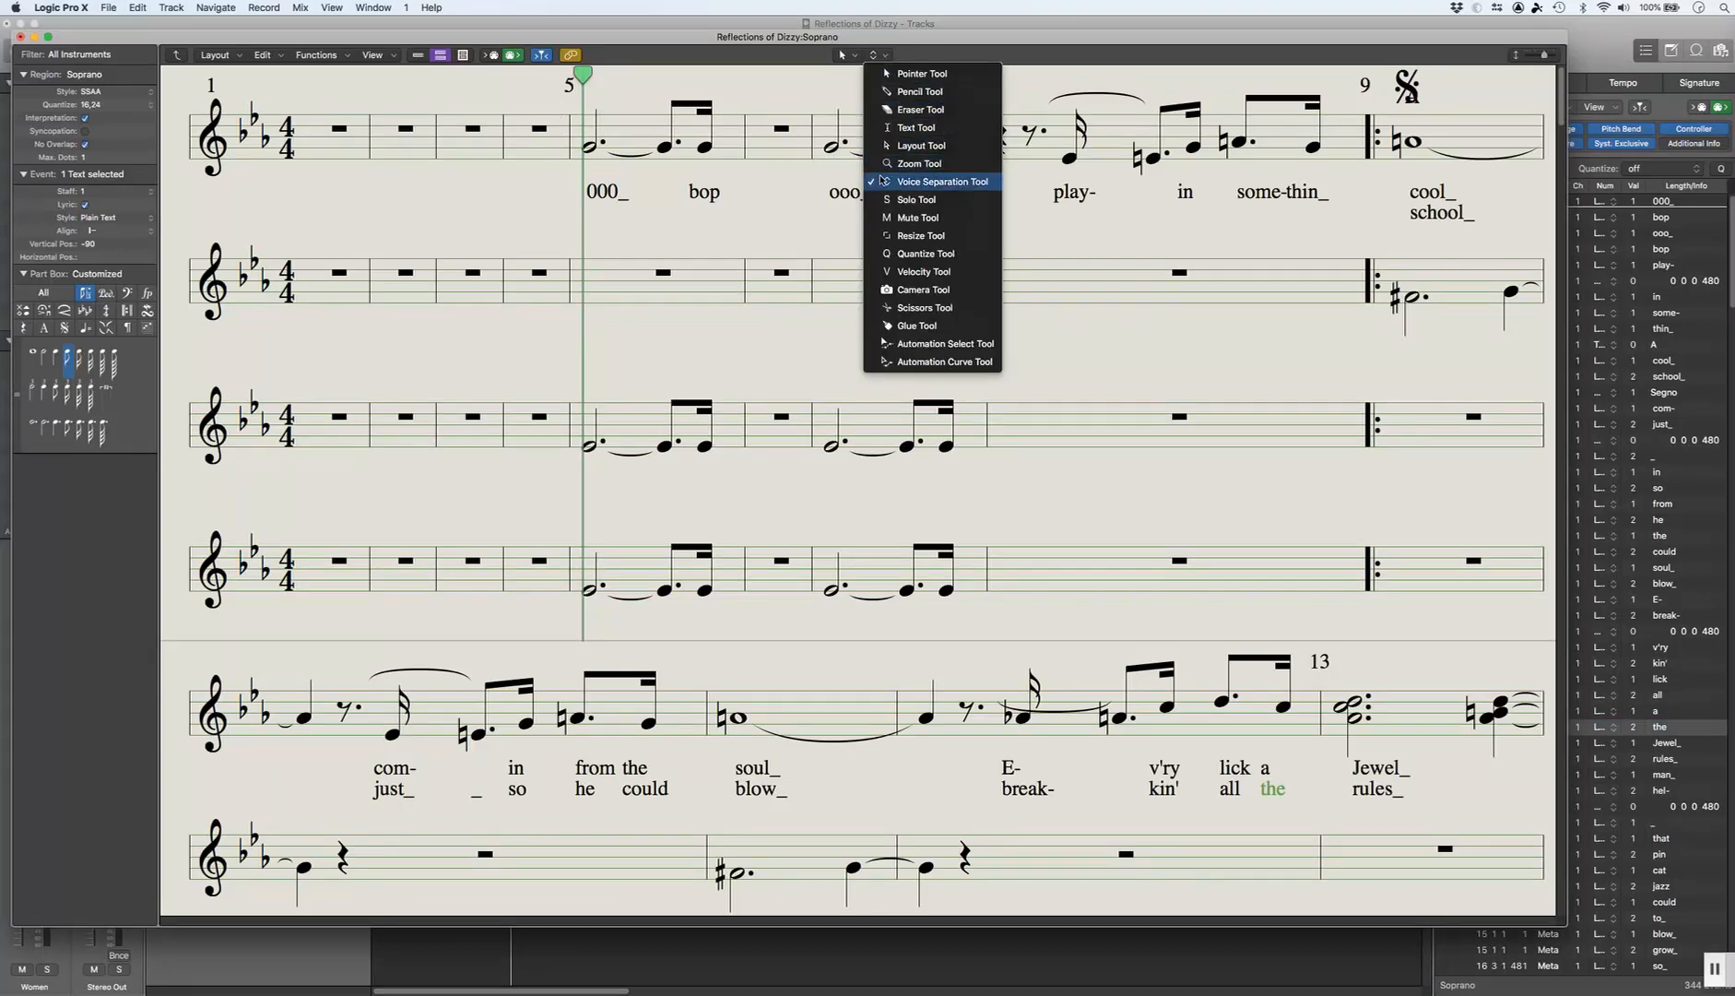
{"action": "left_click", "coordinate": [940, 181]}
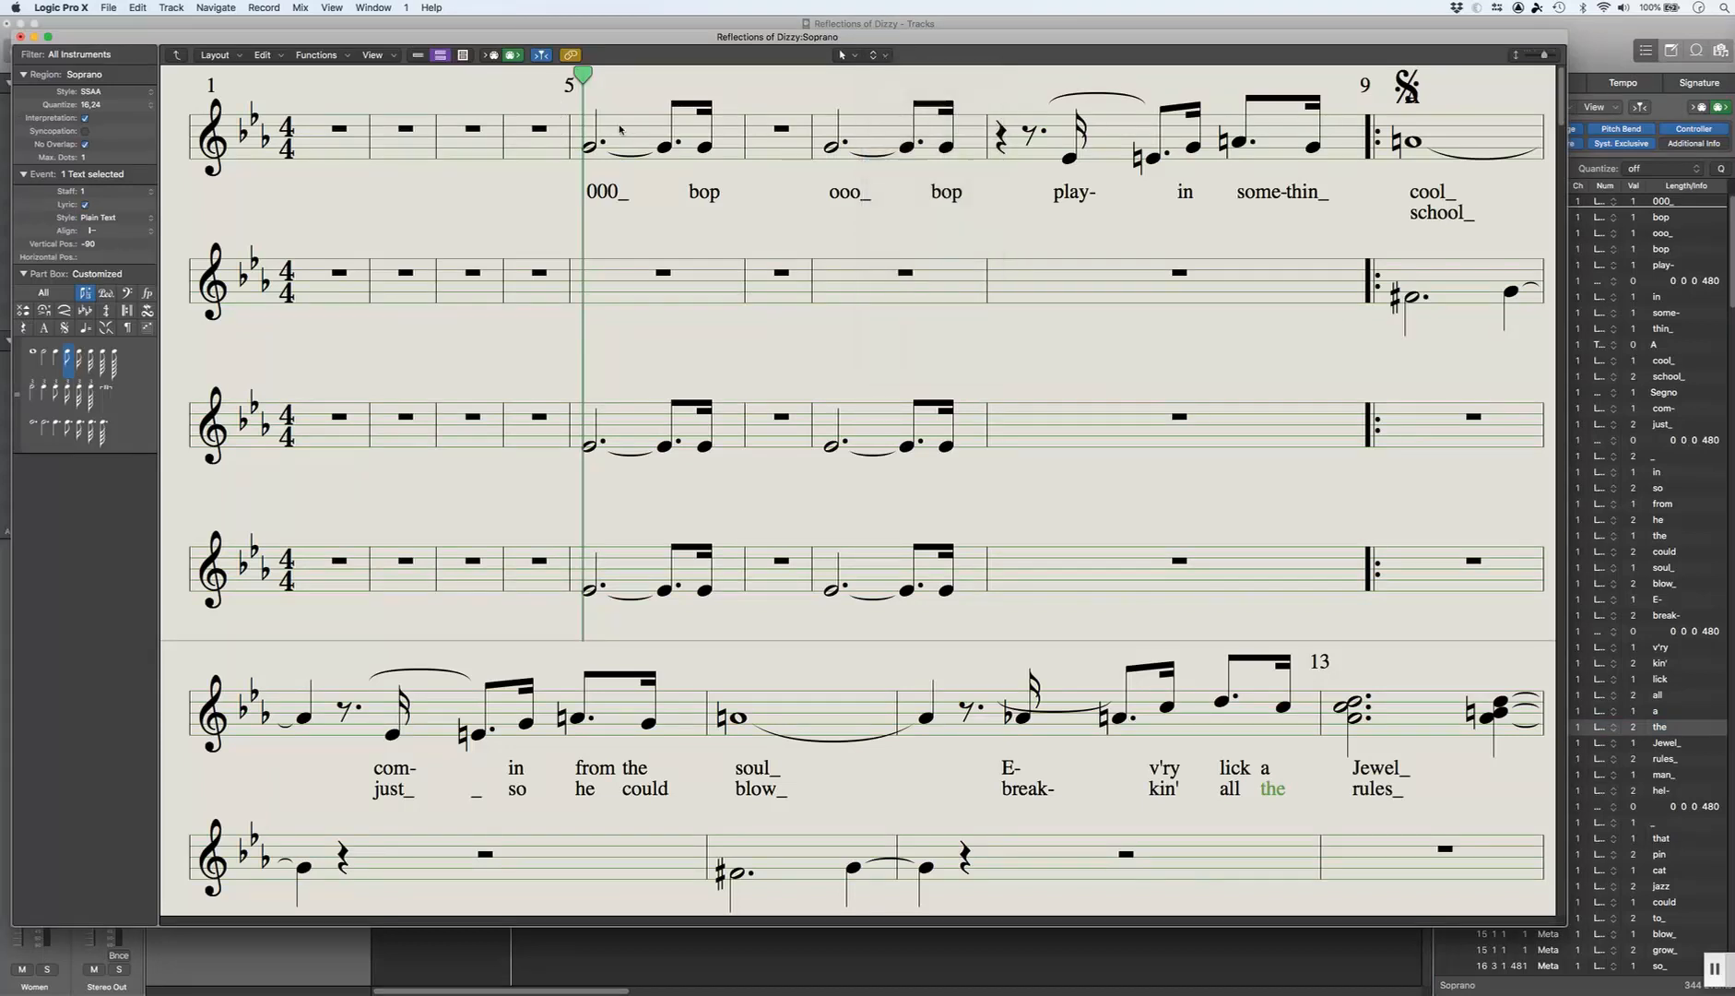
{"action": "left_click_drag", "start_coordinate": [557, 121], "coordinate": [977, 138]}
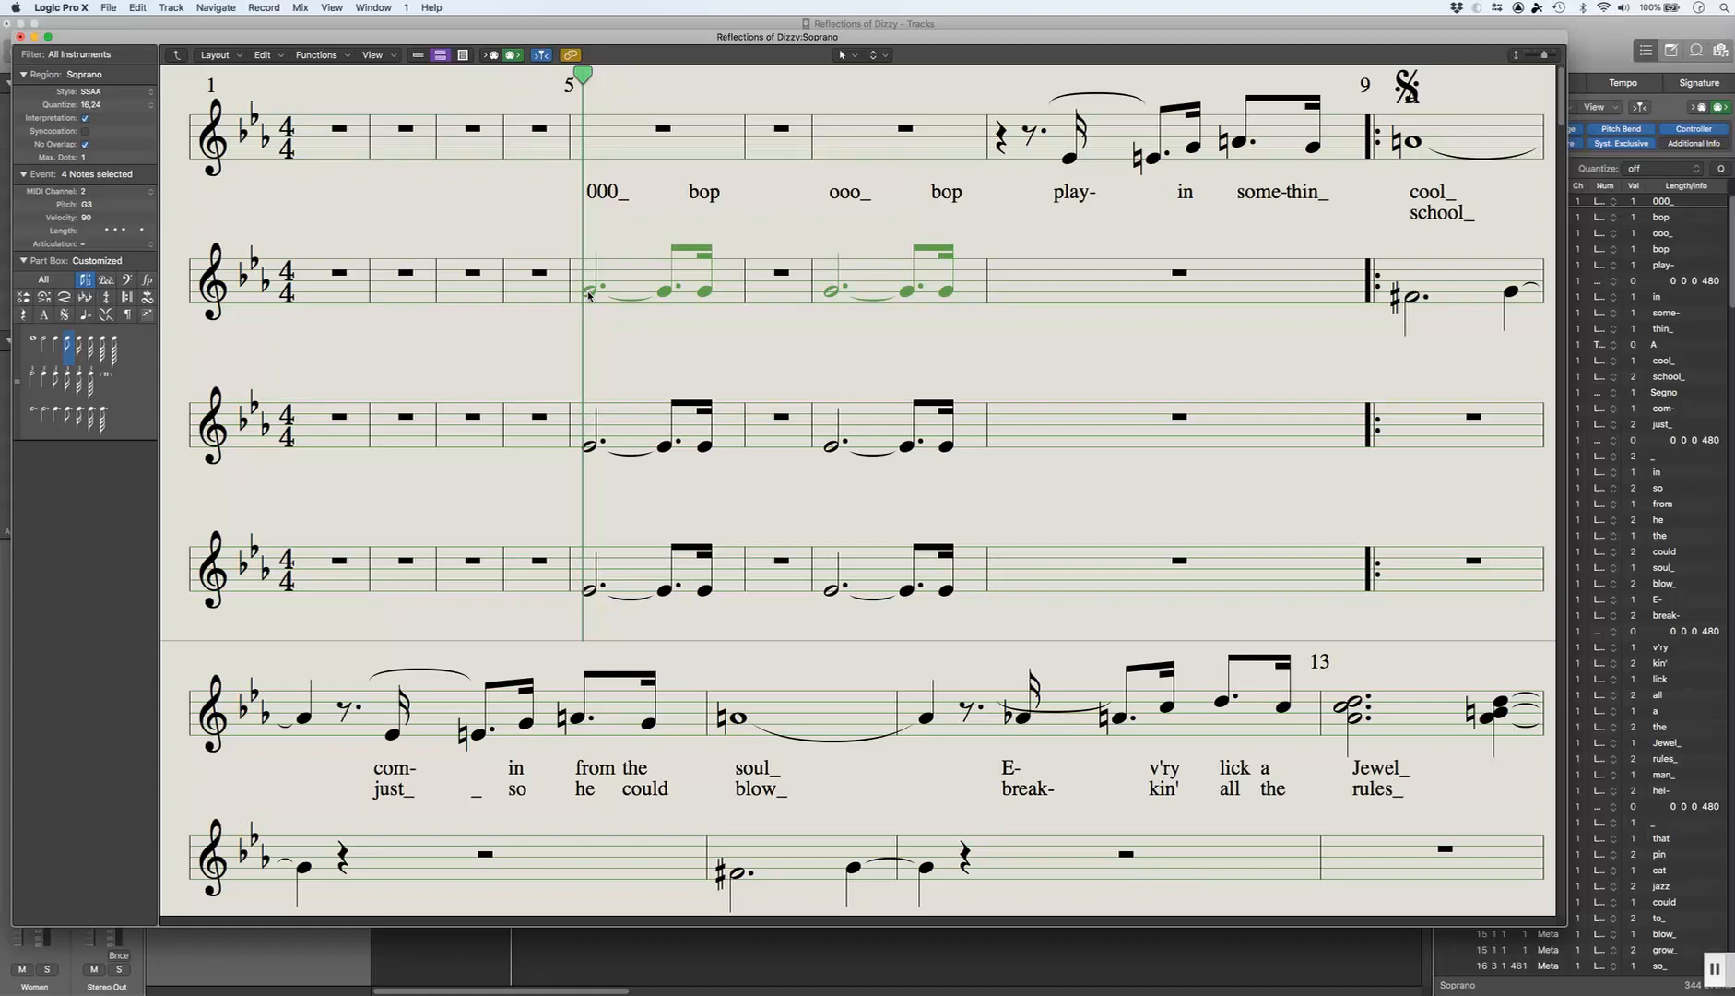
Step: Duplicate the second staff's notes of bars 5 and 7 in place and assign MIDI channel 1 so the copies go to the first staff
{"action": "left_click_drag", "start_coordinate": [589, 295], "coordinate": [588, 295]}
{"action": "left_click_drag", "start_coordinate": [592, 291], "coordinate": [593, 293]}
{"action": "left_click_drag", "start_coordinate": [593, 292], "coordinate": [593, 292]}
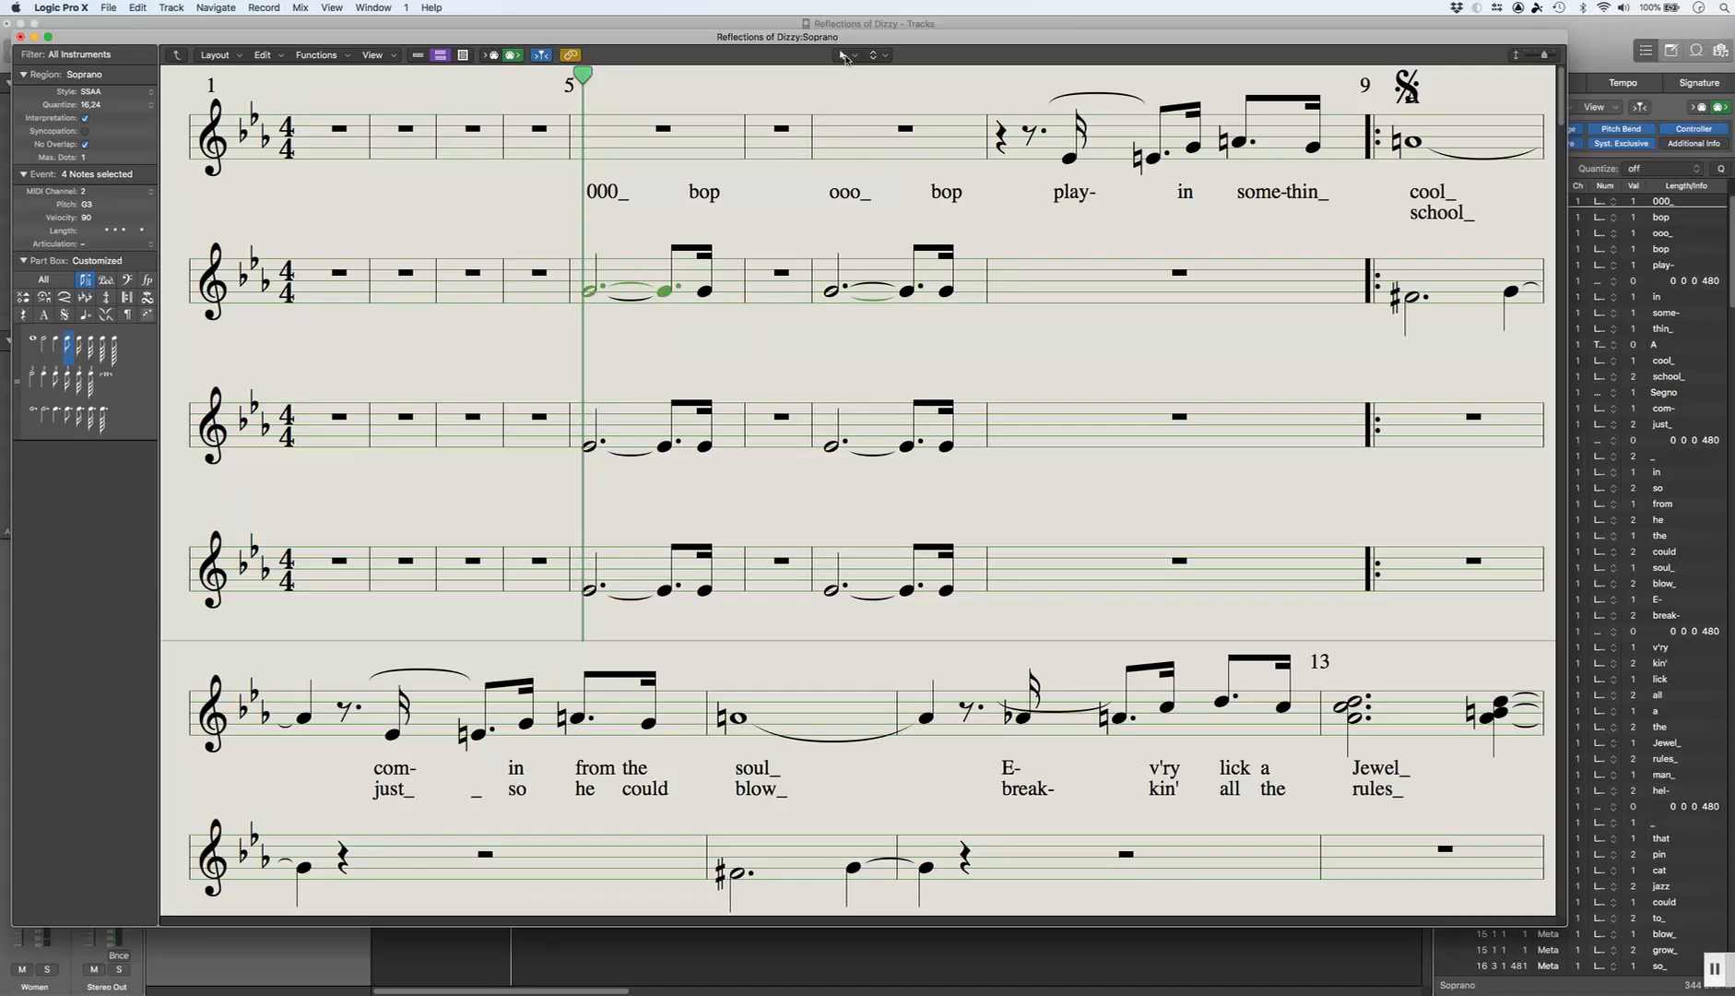
{"action": "left_click", "coordinate": [845, 57]}
{"action": "left_click", "coordinate": [867, 70]}
{"action": "left_click", "coordinate": [135, 189]}
{"action": "left_click", "coordinate": [132, 181]}
{"action": "left_click", "coordinate": [829, 236]}
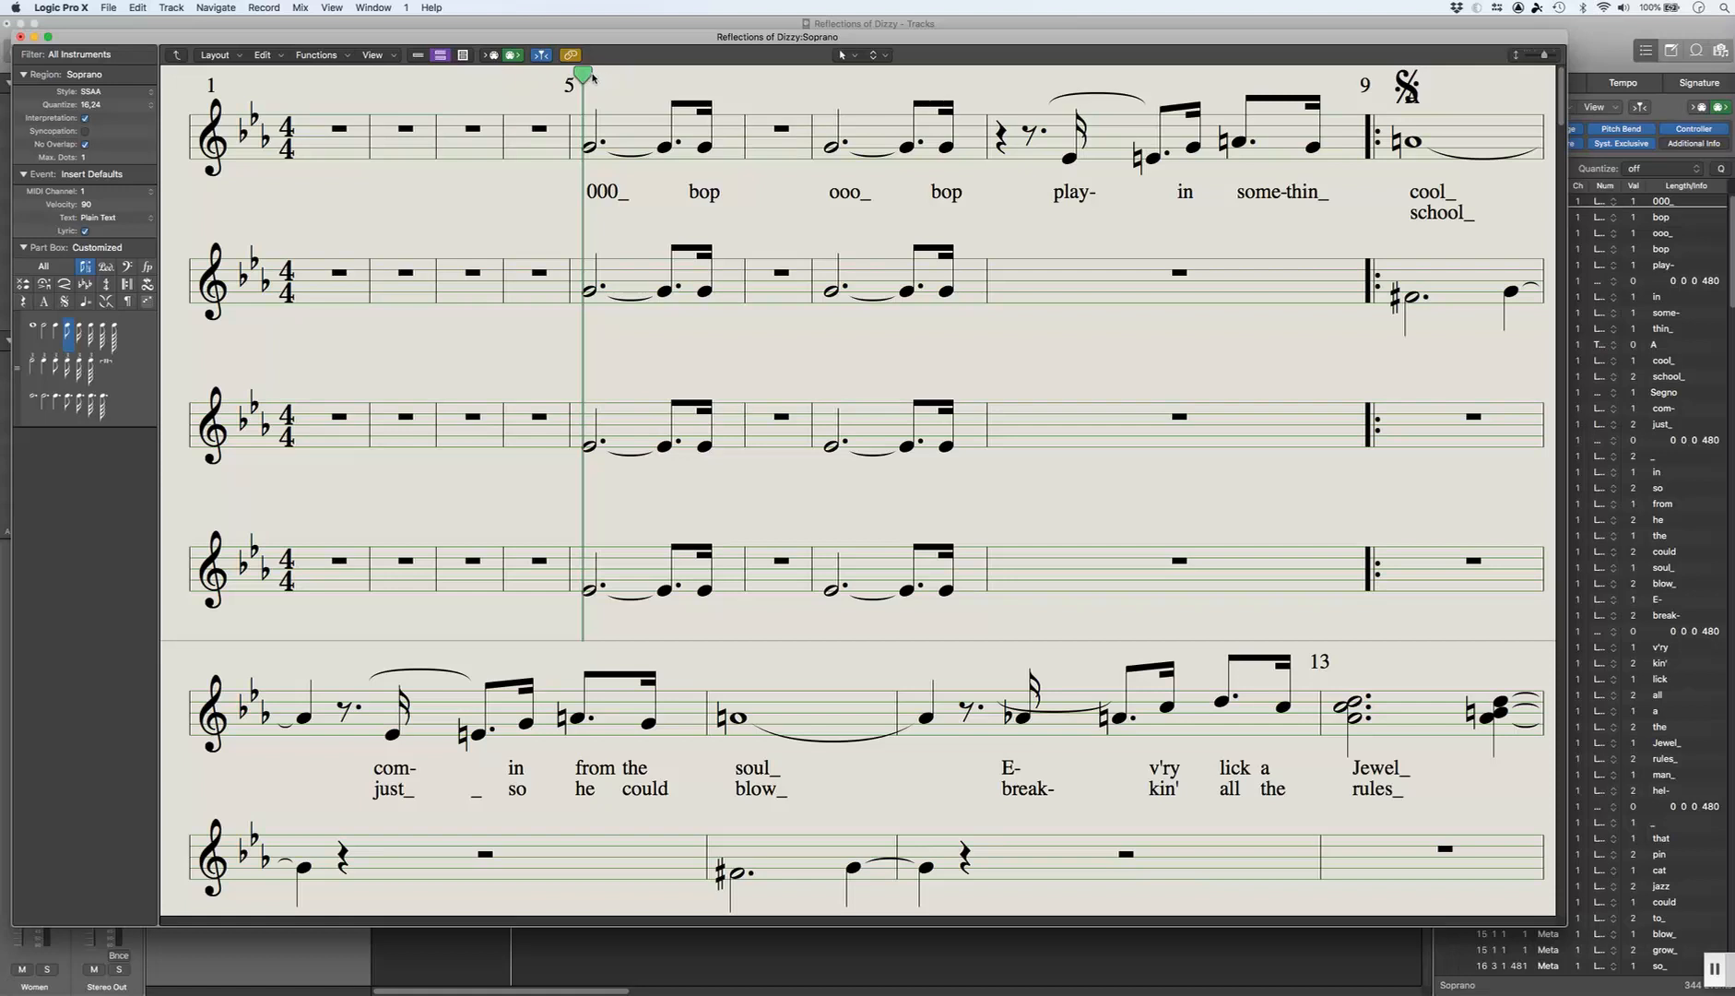
Step: Move the playhead to the start of bar 8 and separate the second staff's bar 9 notes onto the third staff
{"action": "left_click_drag", "start_coordinate": [583, 78], "coordinate": [993, 86]}
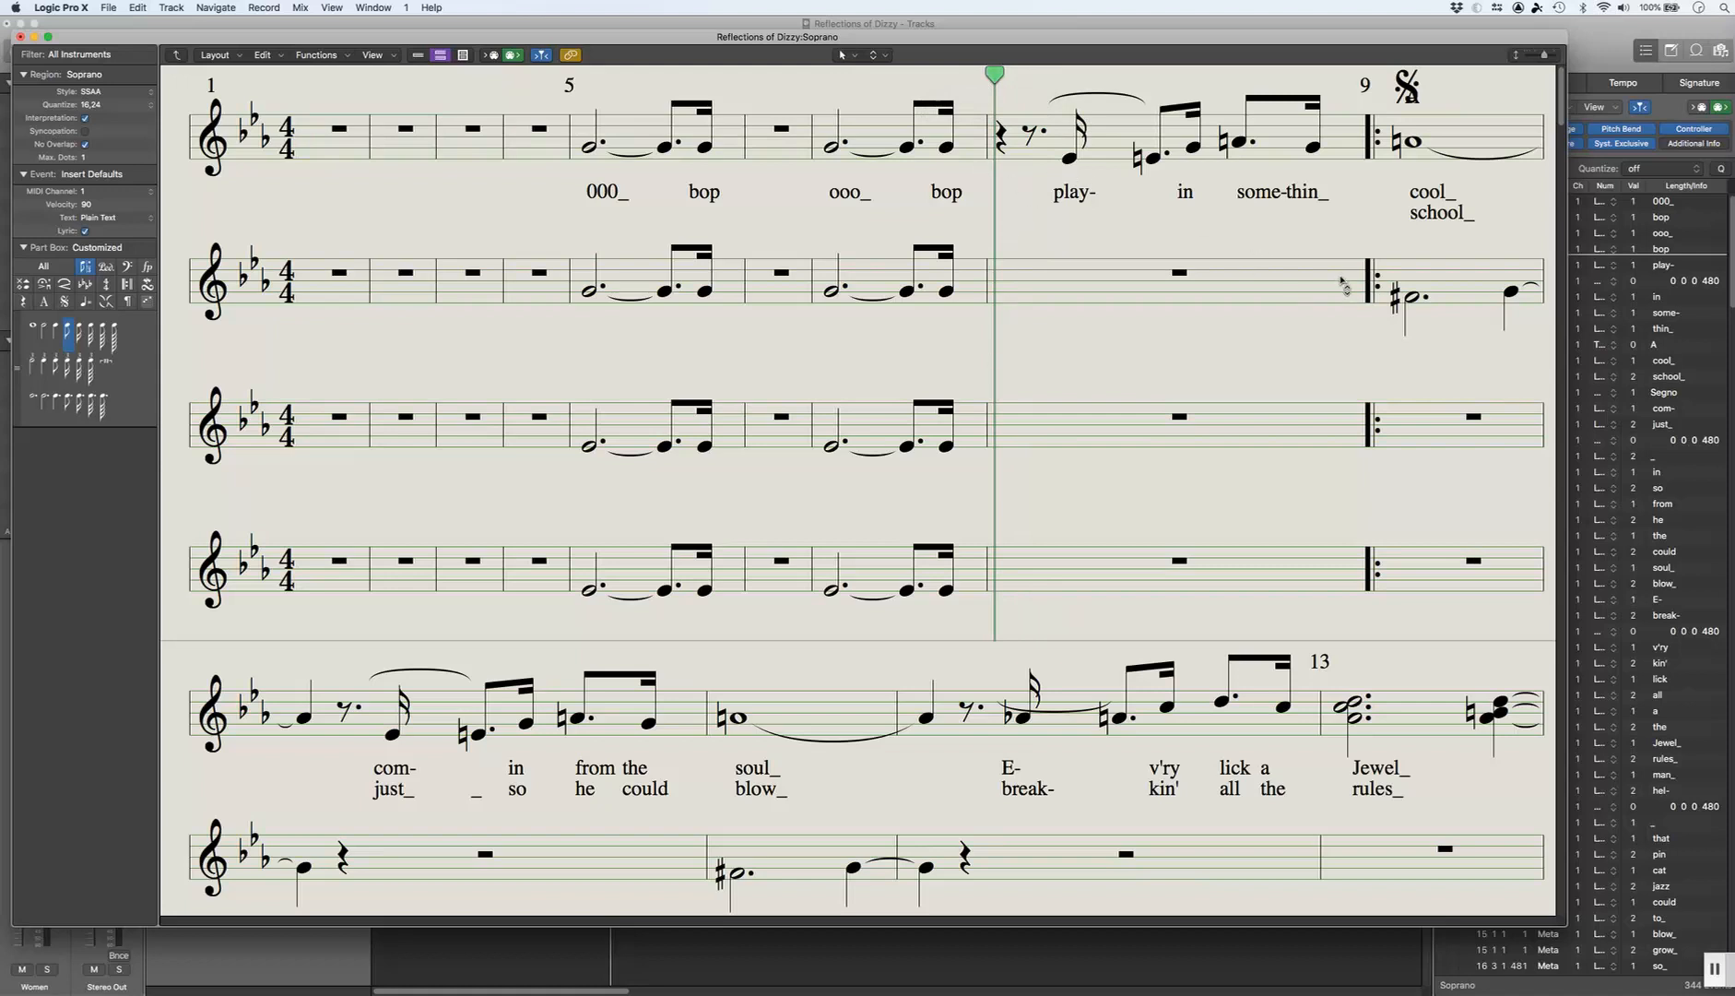
{"action": "left_click_drag", "start_coordinate": [1325, 278], "coordinate": [1509, 286]}
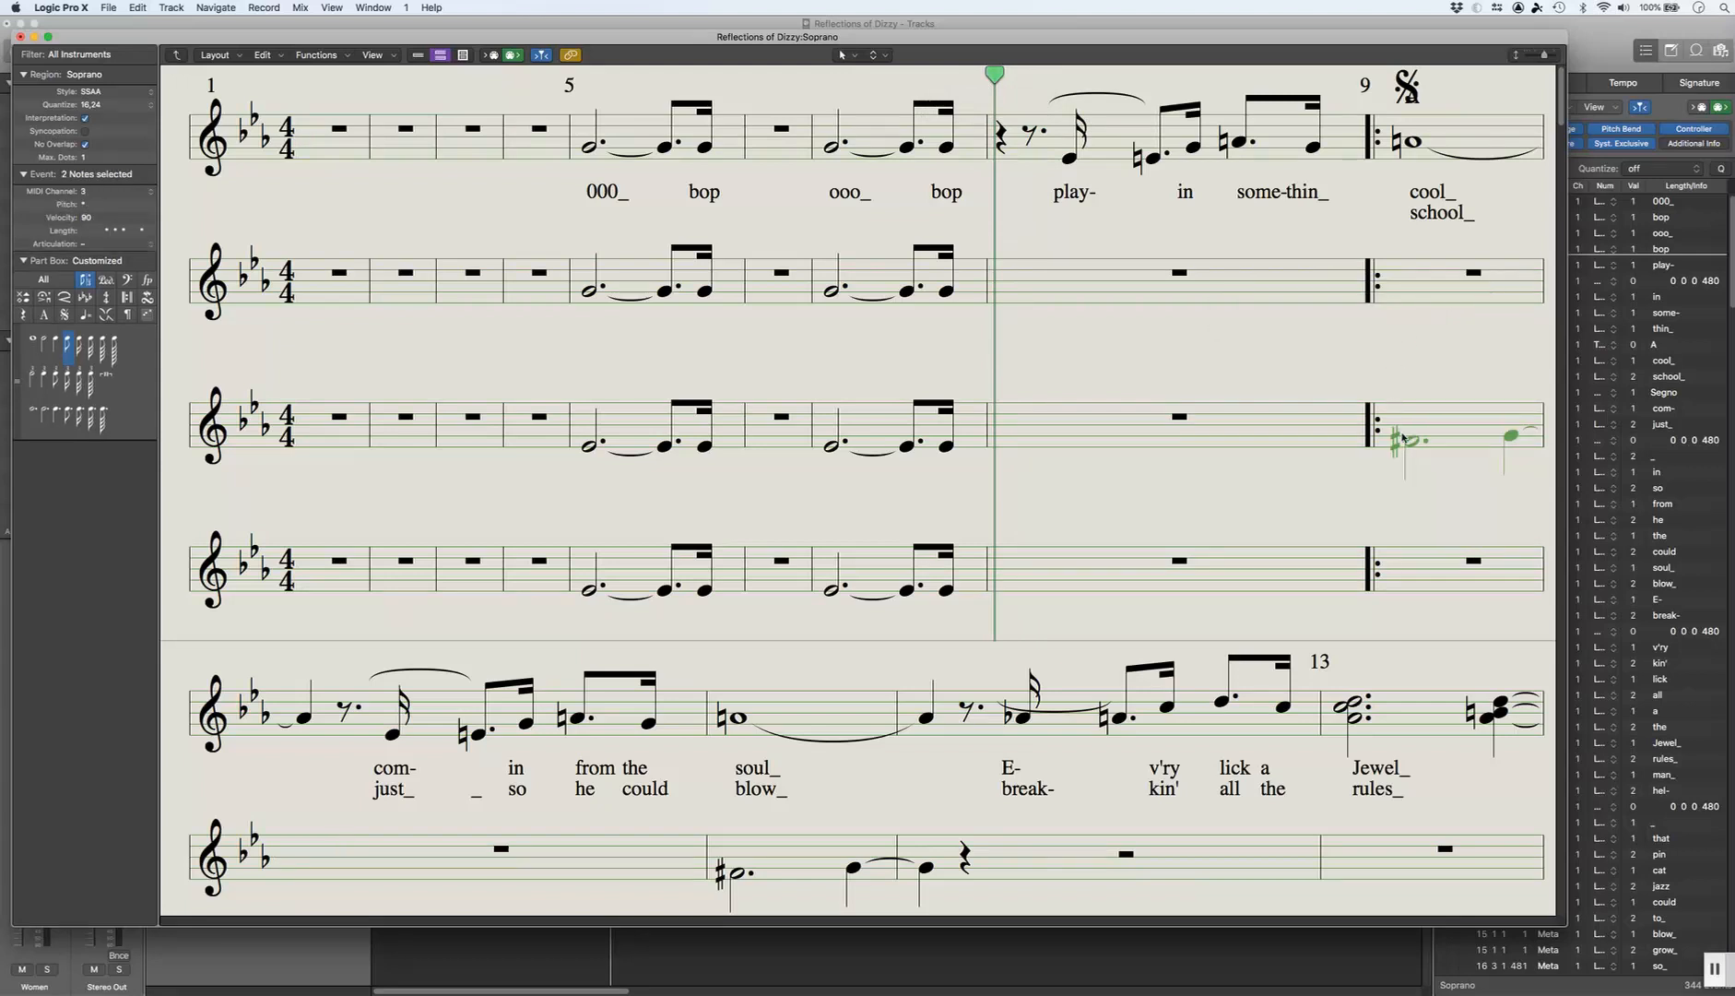
Step: Duplicate the third staff's bar 9 notes in place and assign the copies to MIDI channel 4
{"action": "left_click_drag", "start_coordinate": [1410, 447], "coordinate": [1409, 450]}
{"action": "left_click", "coordinate": [116, 192]}
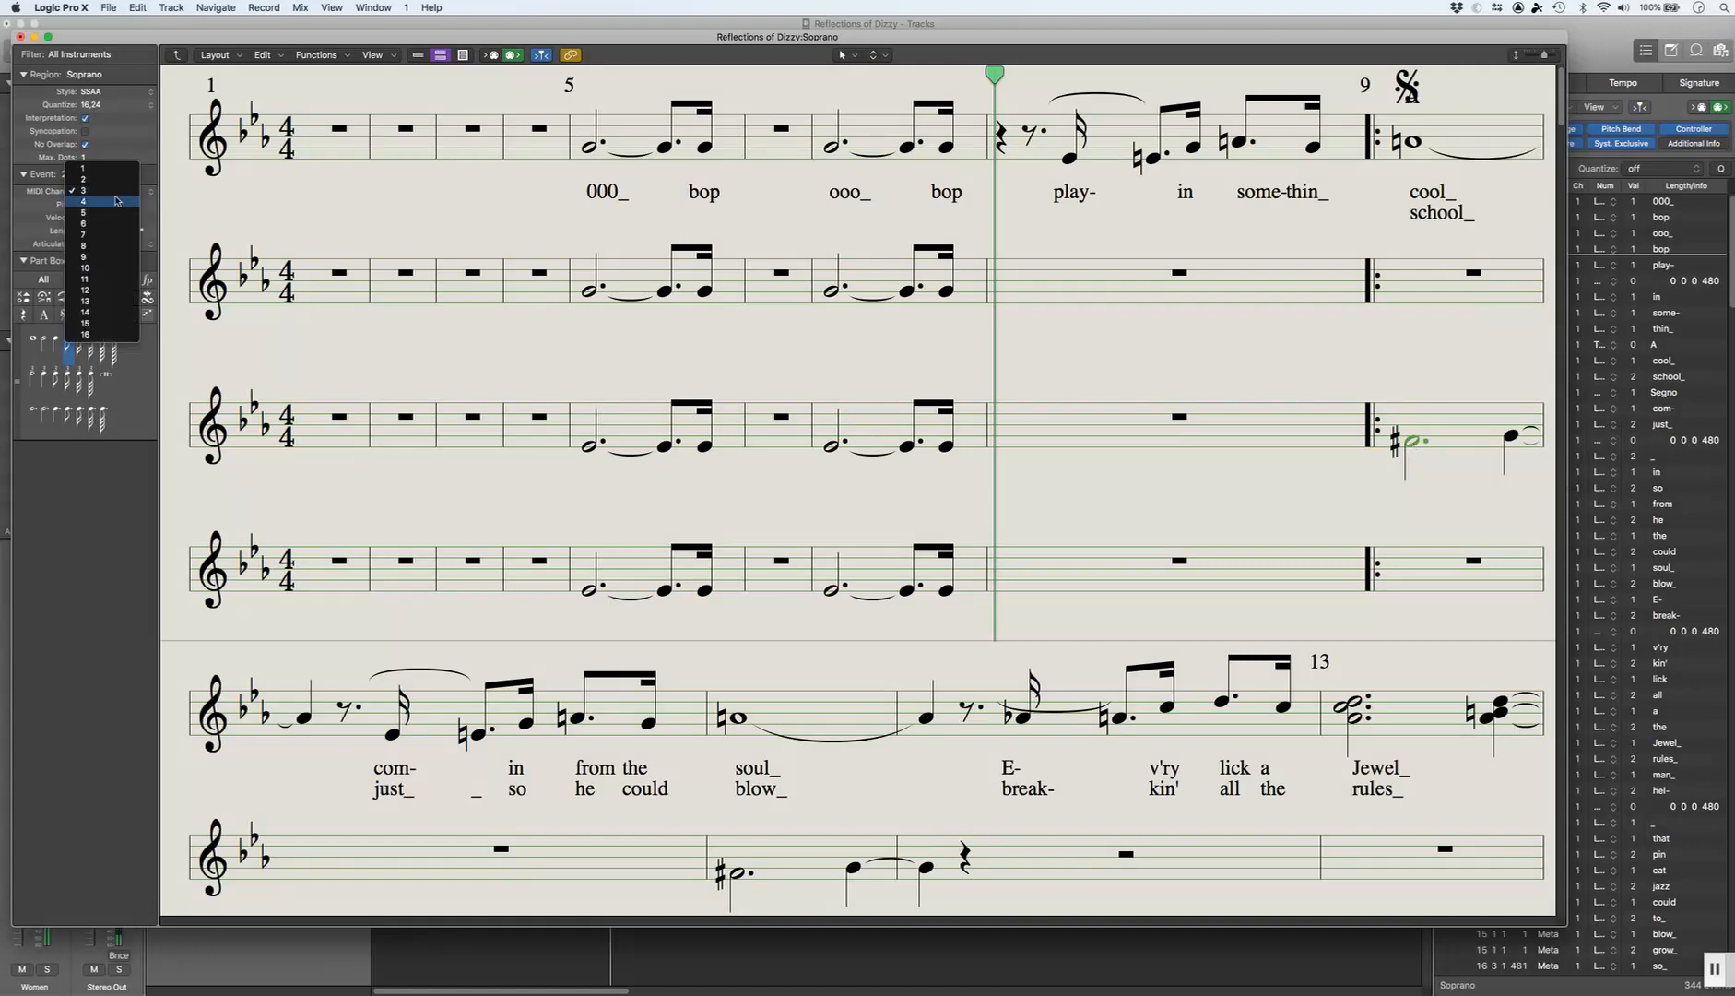
{"action": "left_click", "coordinate": [115, 202]}
{"action": "left_click", "coordinate": [1436, 363]}
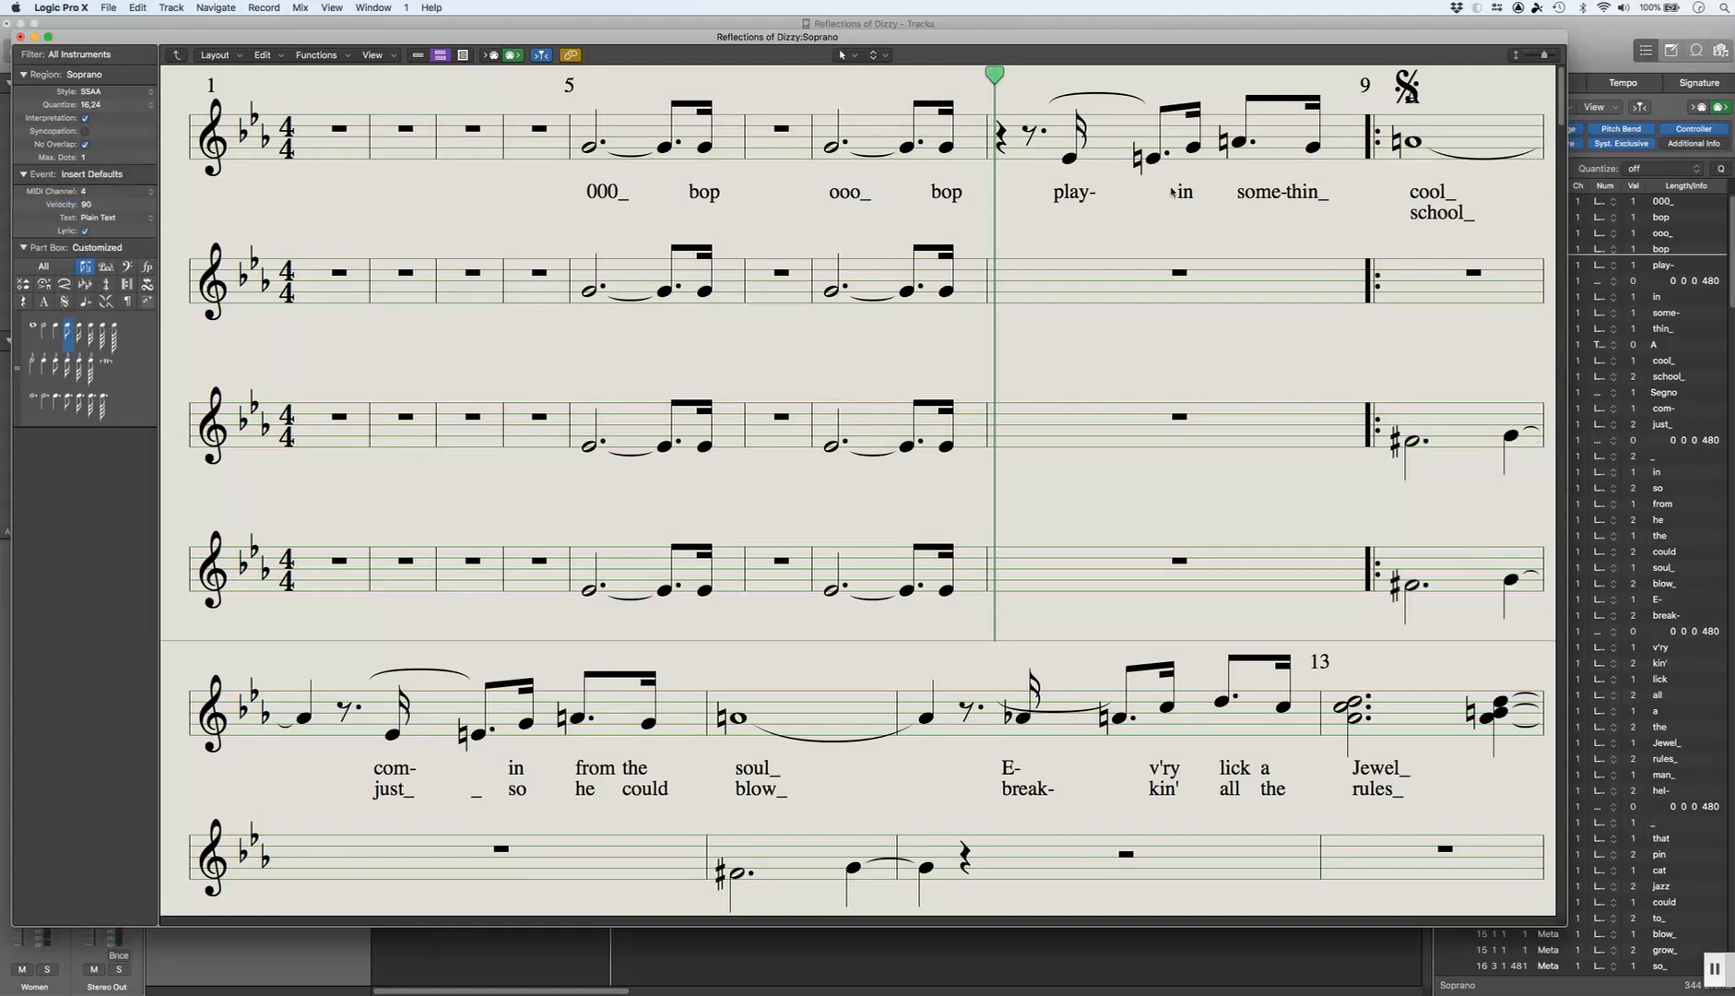
Step: Use Voice Separation to move the first staff's notes in bars 8 and 9 to the second staff
{"action": "left_click_drag", "start_coordinate": [1012, 104], "coordinate": [1495, 134]}
{"action": "key", "text": "ctrl+2"}
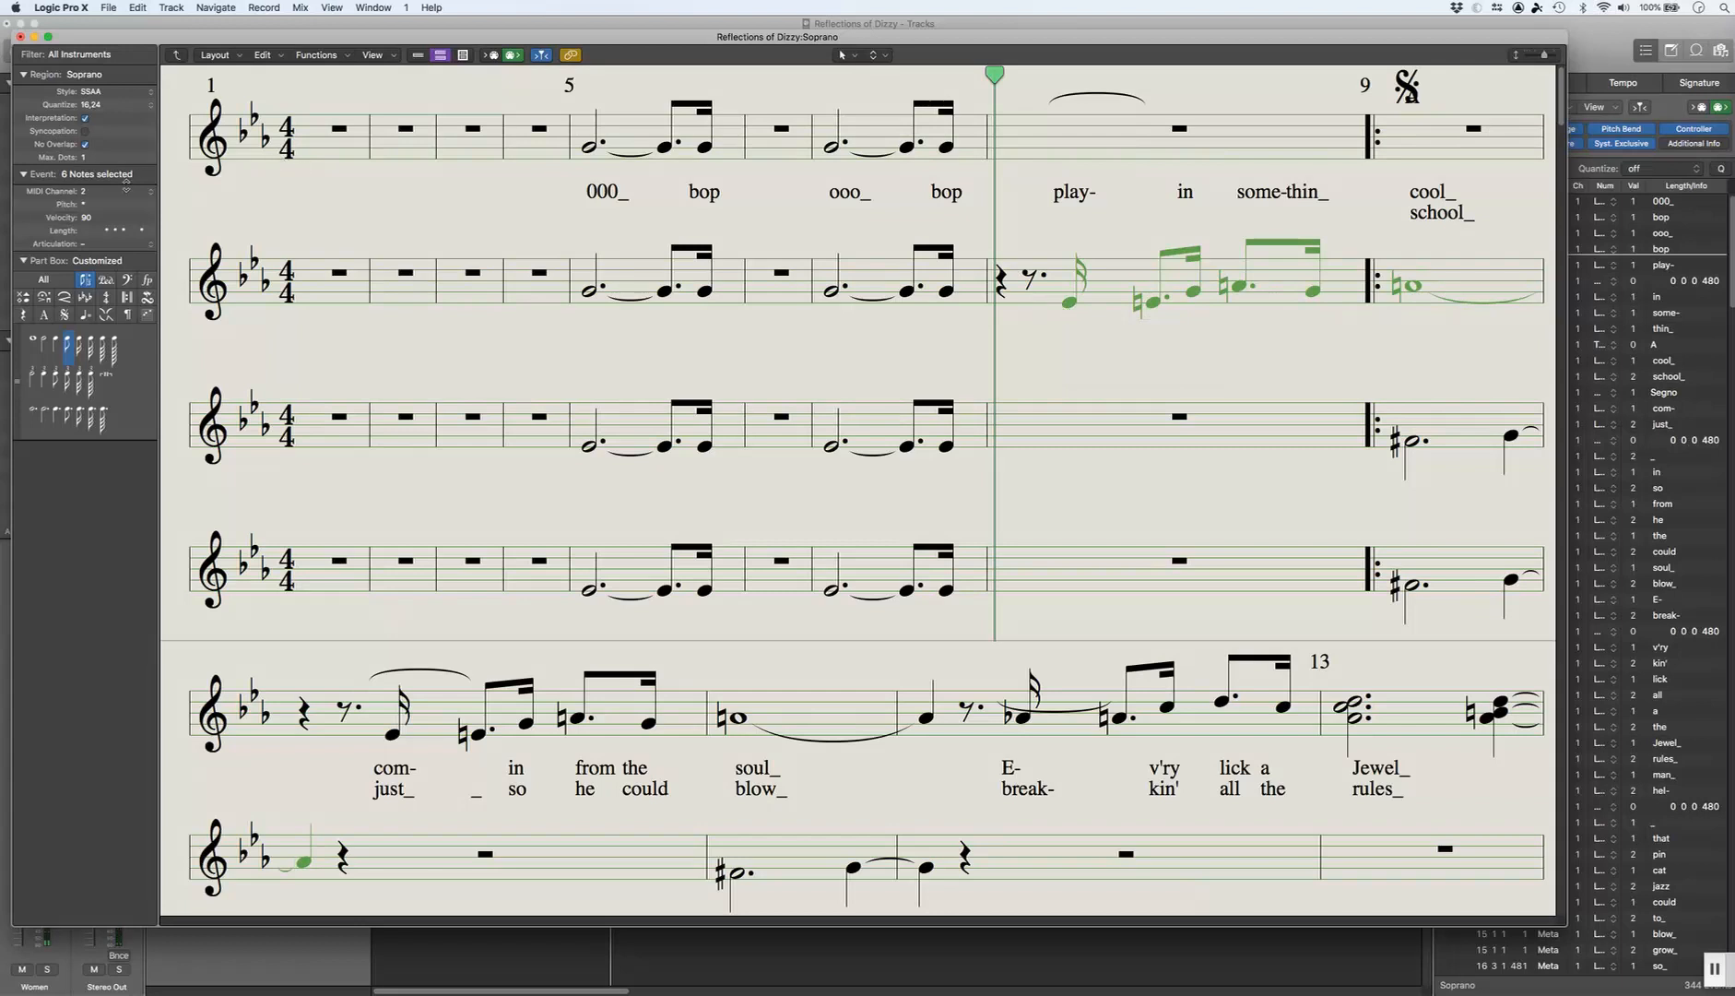
{"action": "left_click", "coordinate": [121, 191]}
{"action": "left_click", "coordinate": [90, 179]}
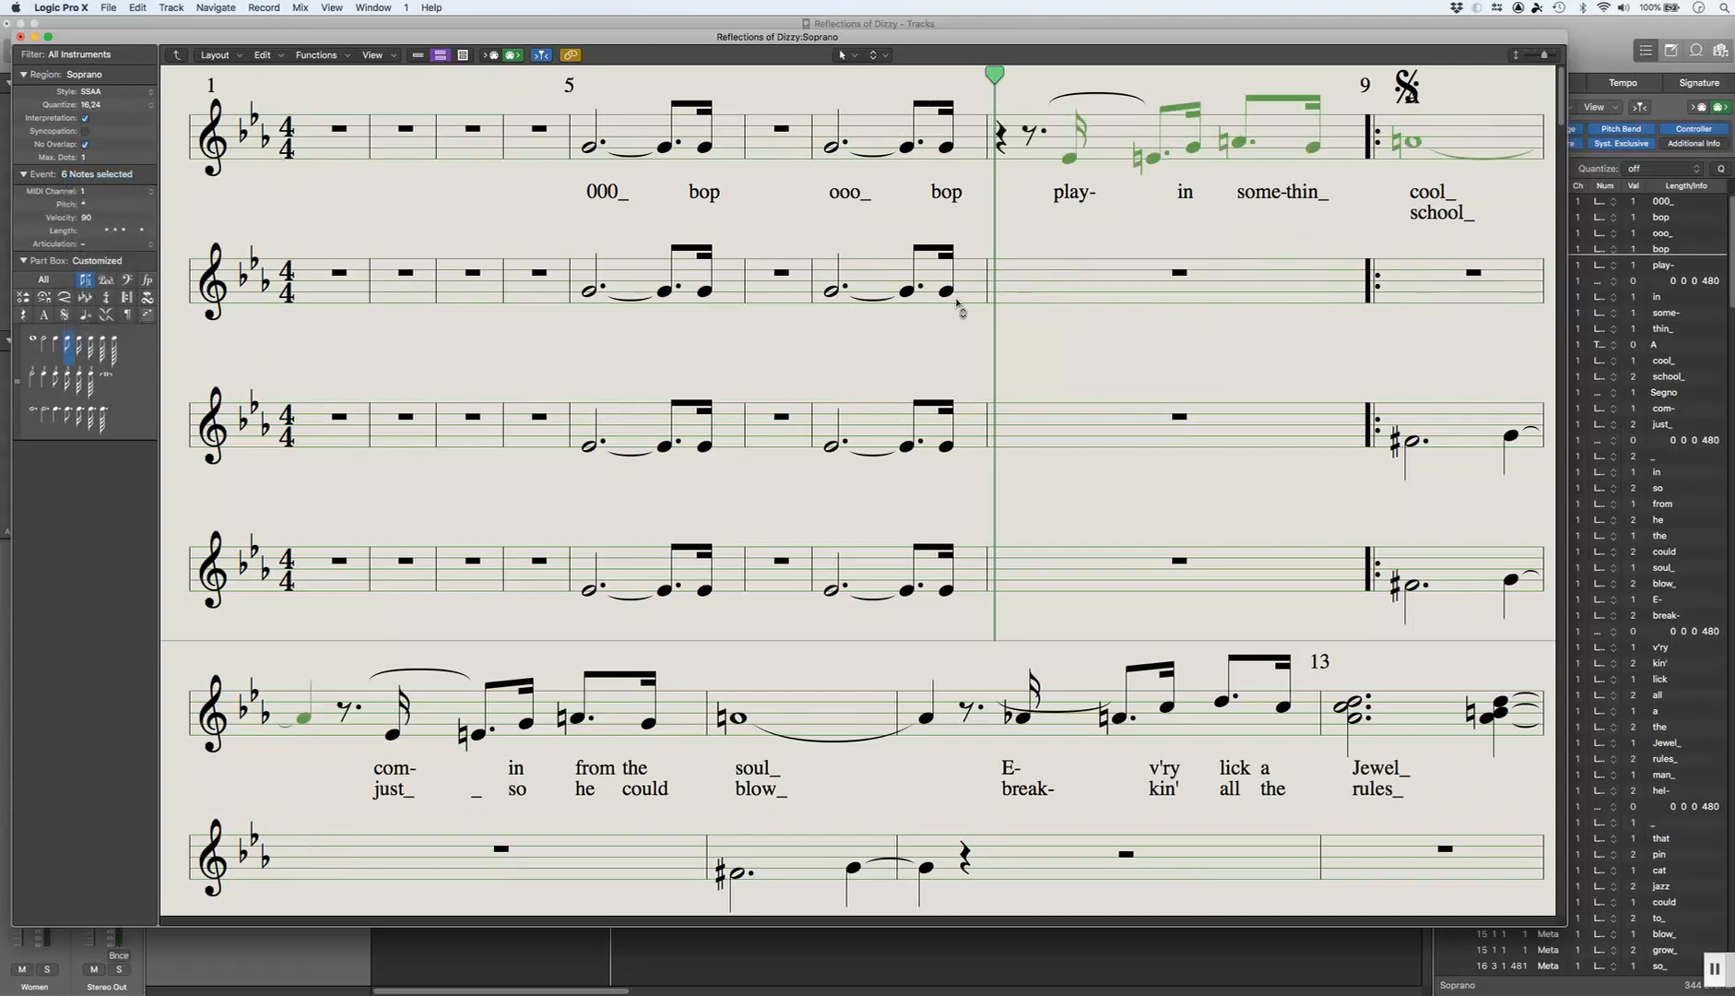
{"action": "key", "text": "super+z"}
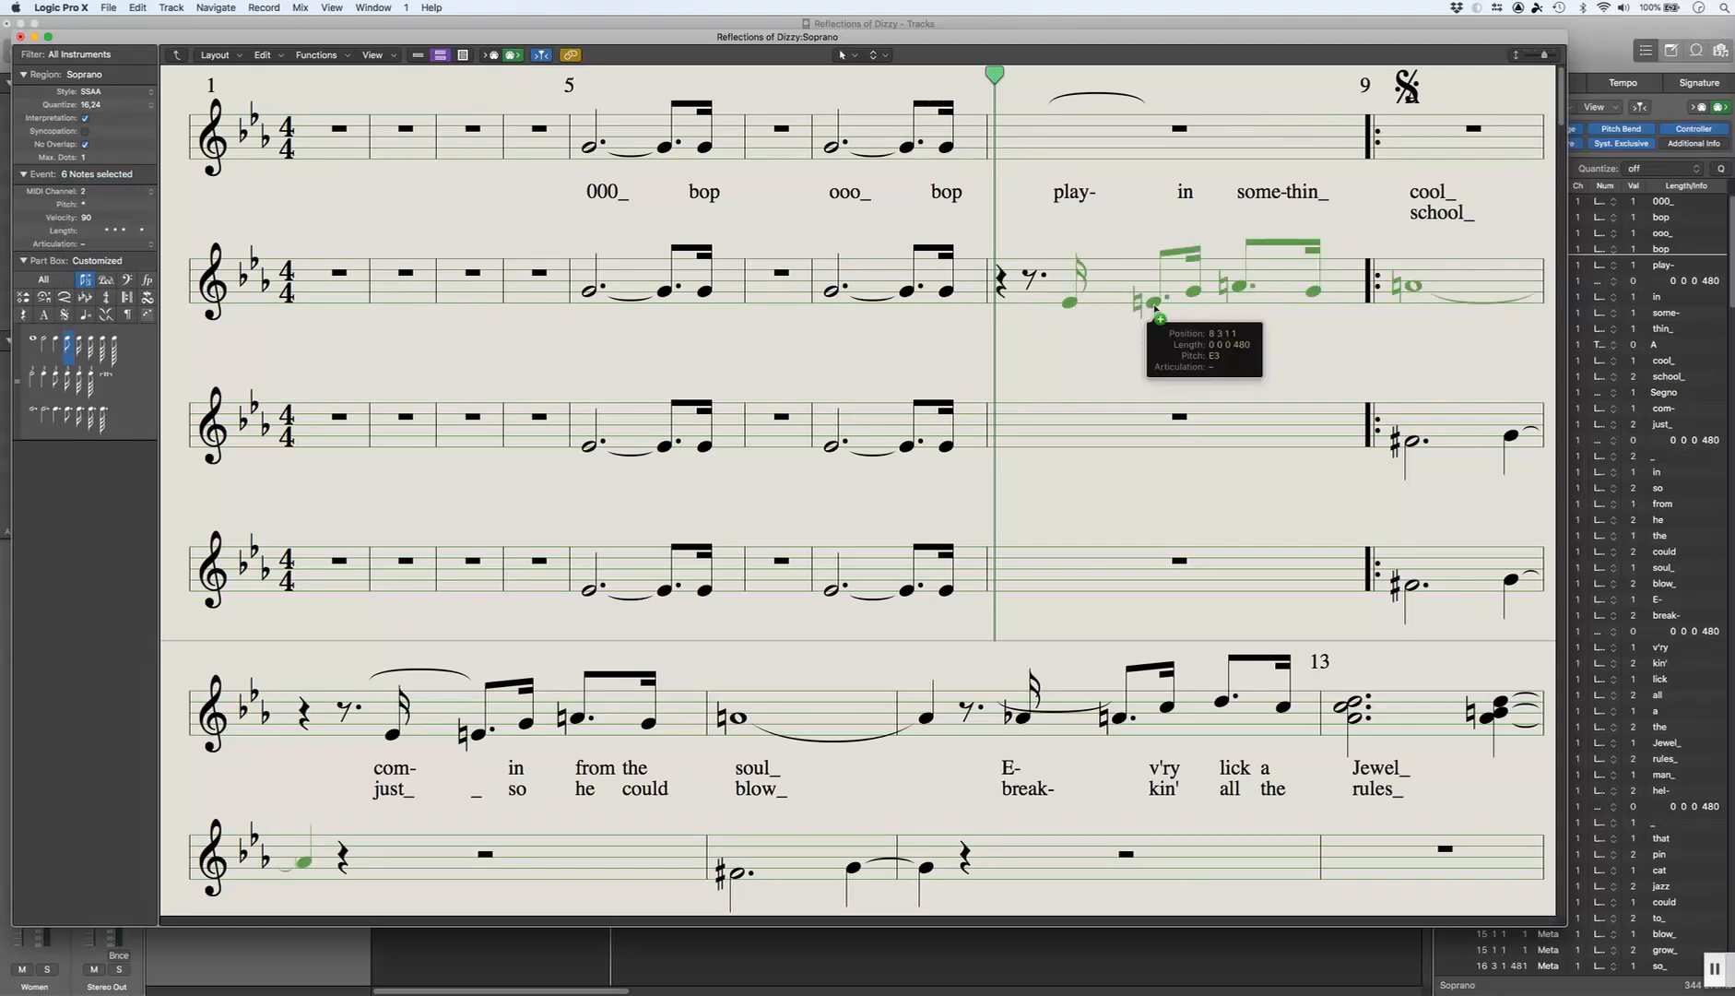
Step: Duplicate the second staff's notes of bars 8 and 9 in place and assign MIDI channel 1 to the copies
{"action": "left_click_drag", "start_coordinate": [1155, 309], "coordinate": [1155, 306]}
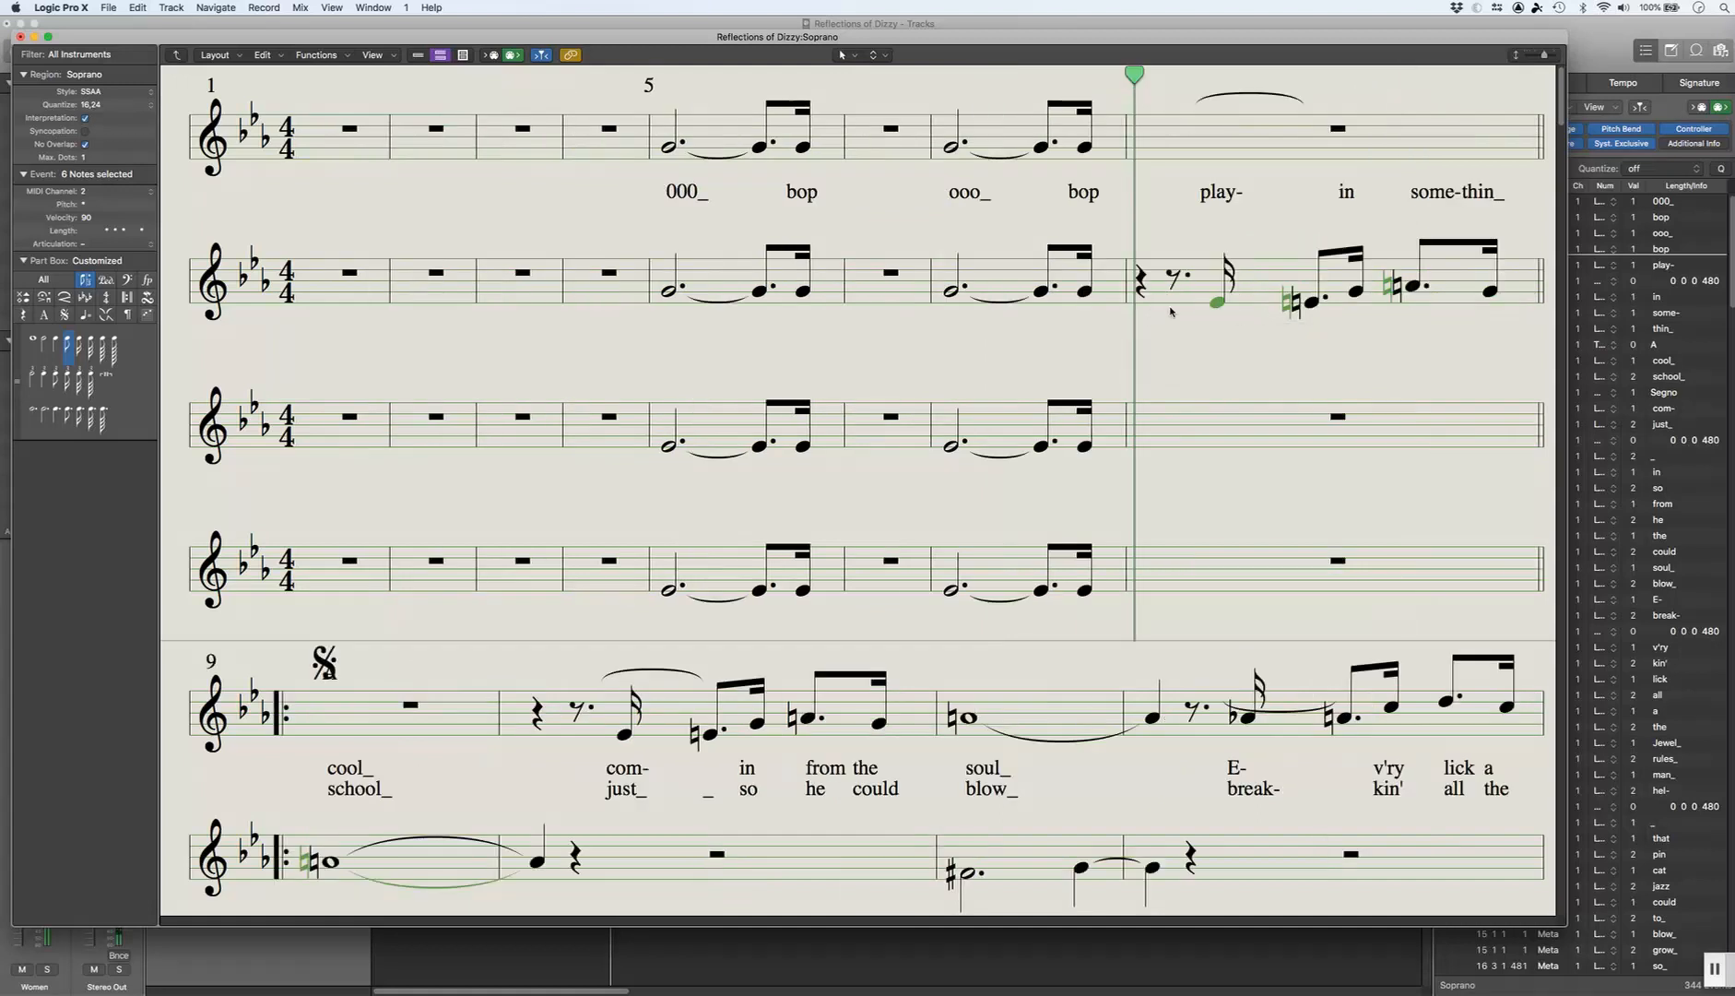
{"action": "left_click", "coordinate": [129, 190]}
{"action": "left_click", "coordinate": [111, 179]}
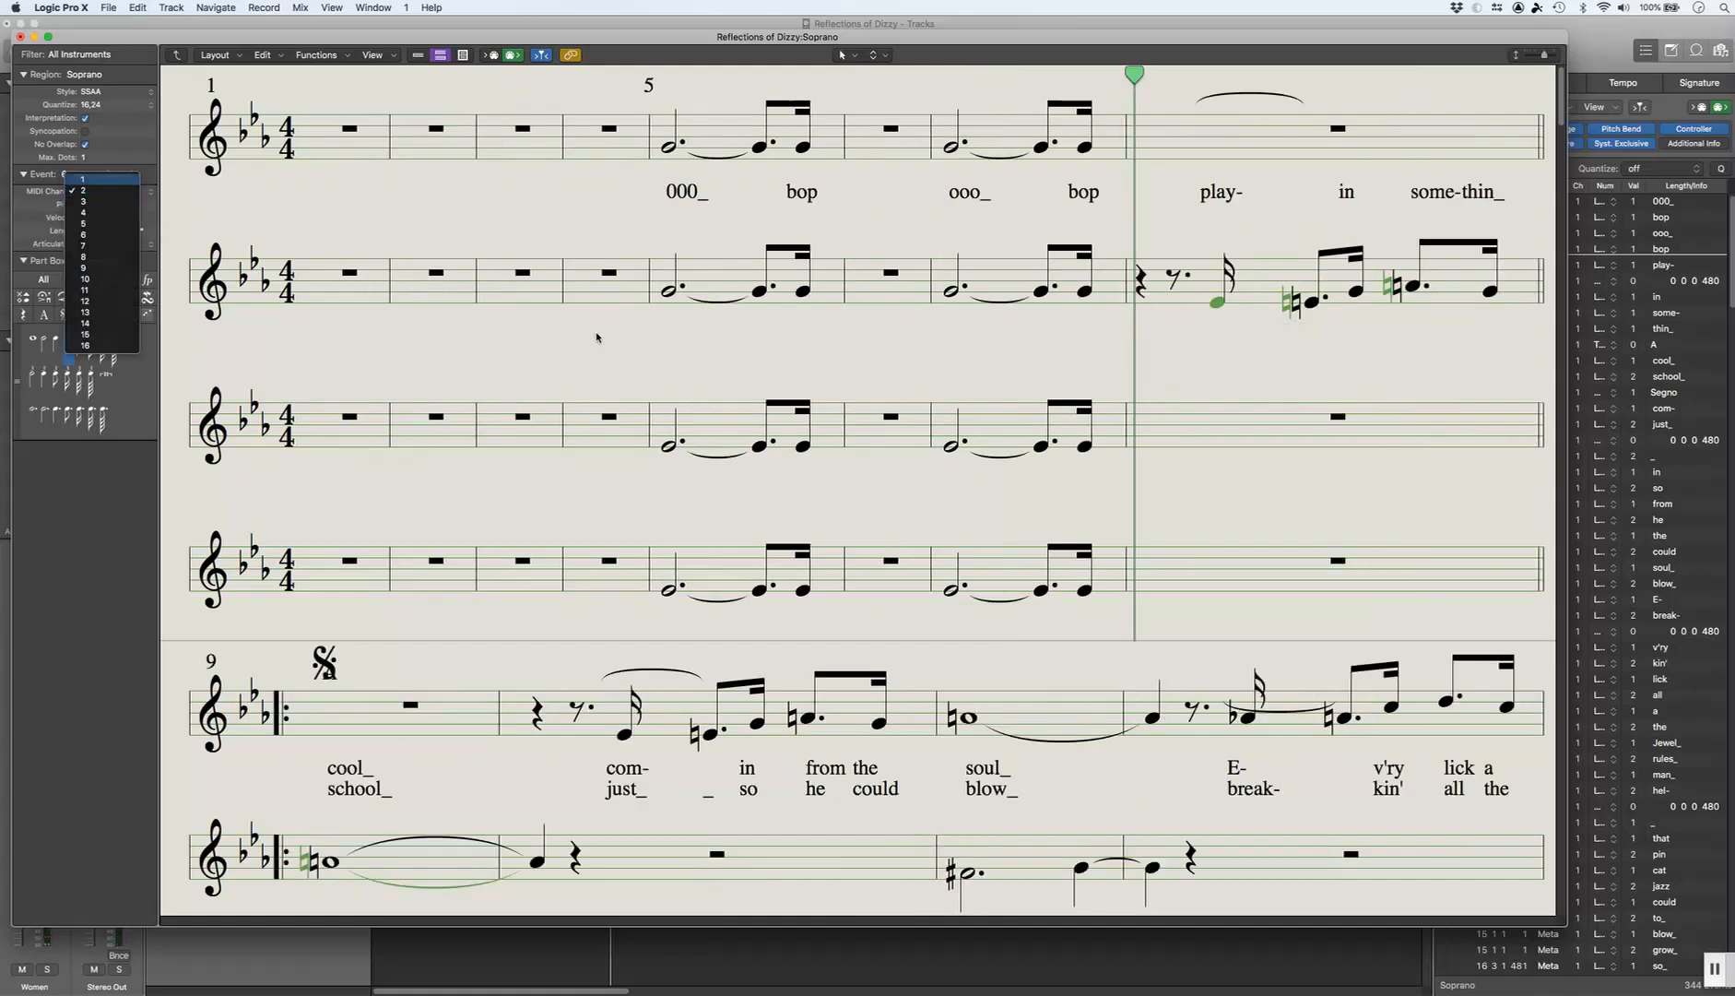
Step: Delete both lyric lines under the first staff's bar 10, plus "soul_" and "blow_" in bar 11
{"action": "scroll", "coordinate": [1116, 534], "scroll_direction": "down", "scroll_amount": 5}
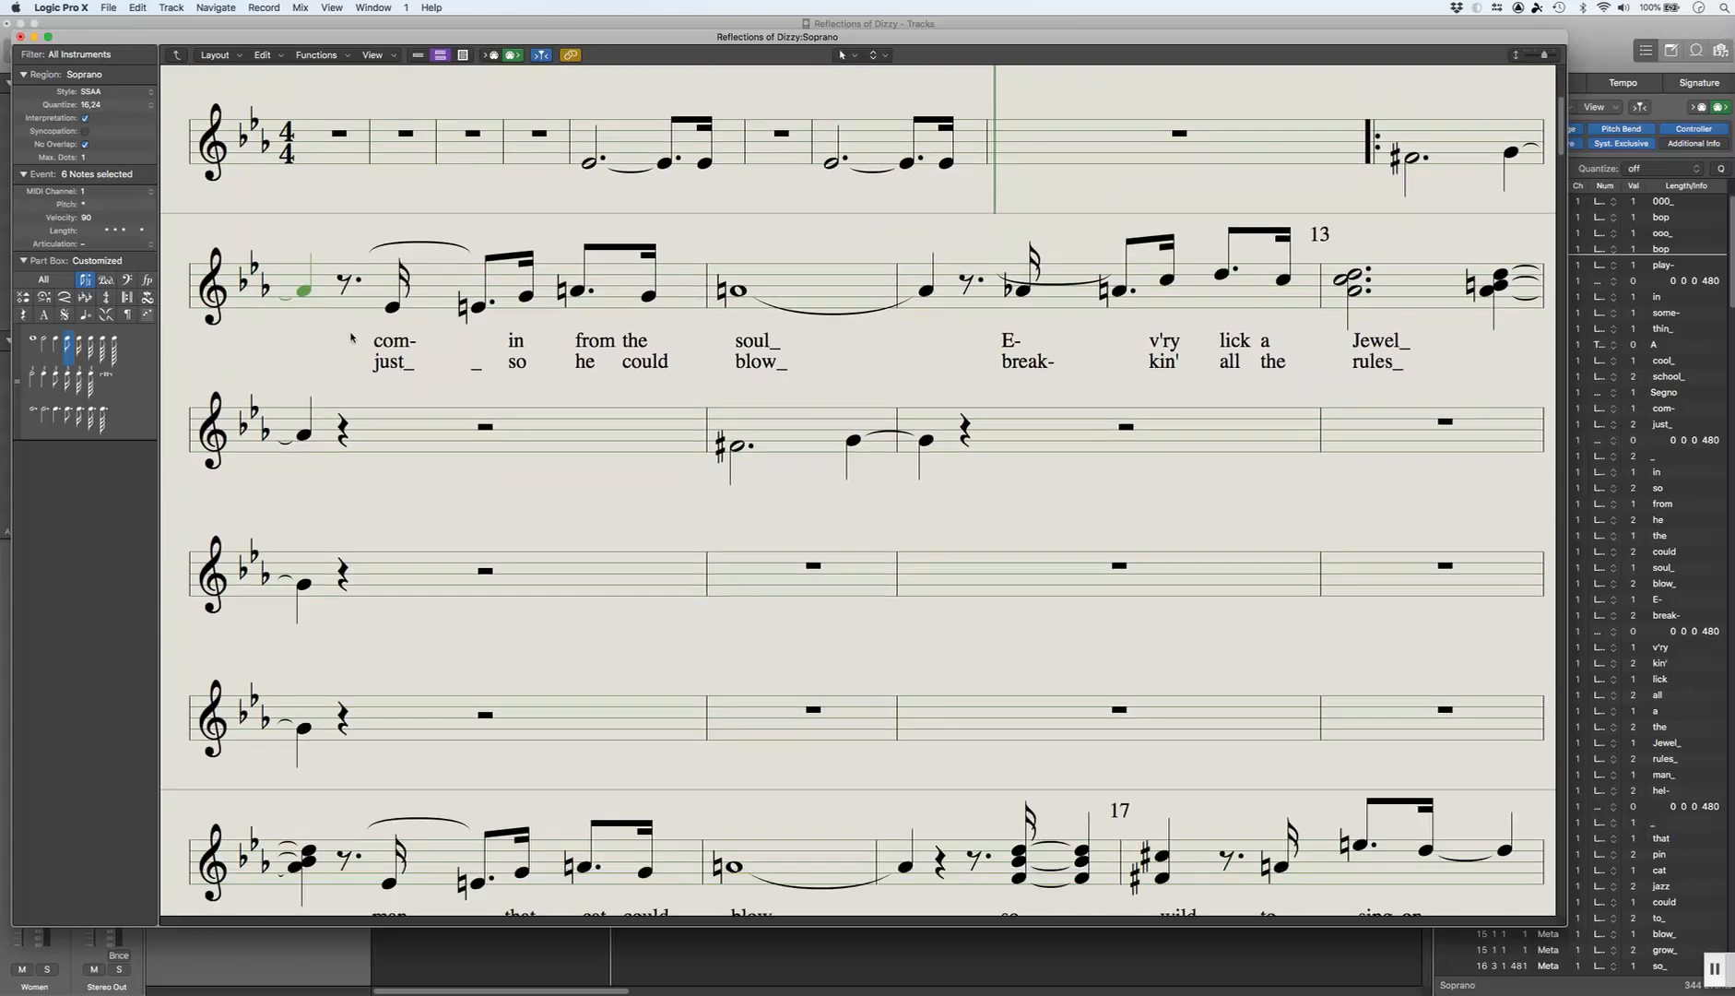
{"action": "left_click_drag", "start_coordinate": [350, 333], "coordinate": [694, 393]}
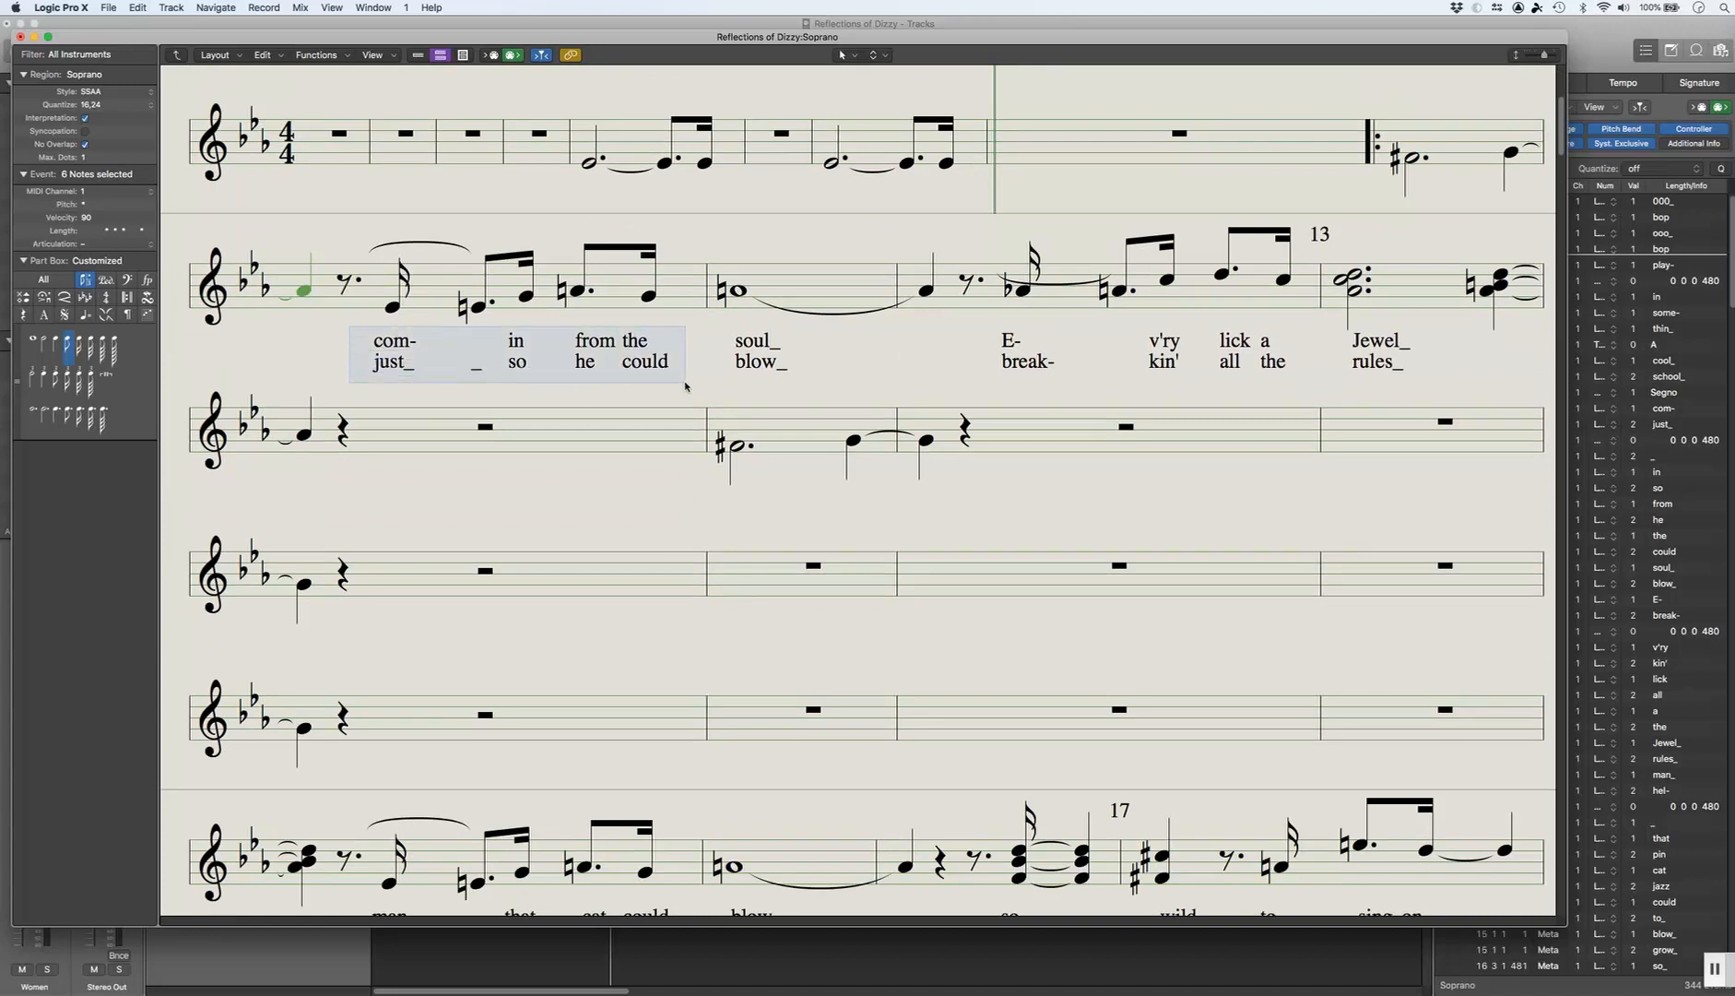
{"action": "key", "text": "BackSpace"}
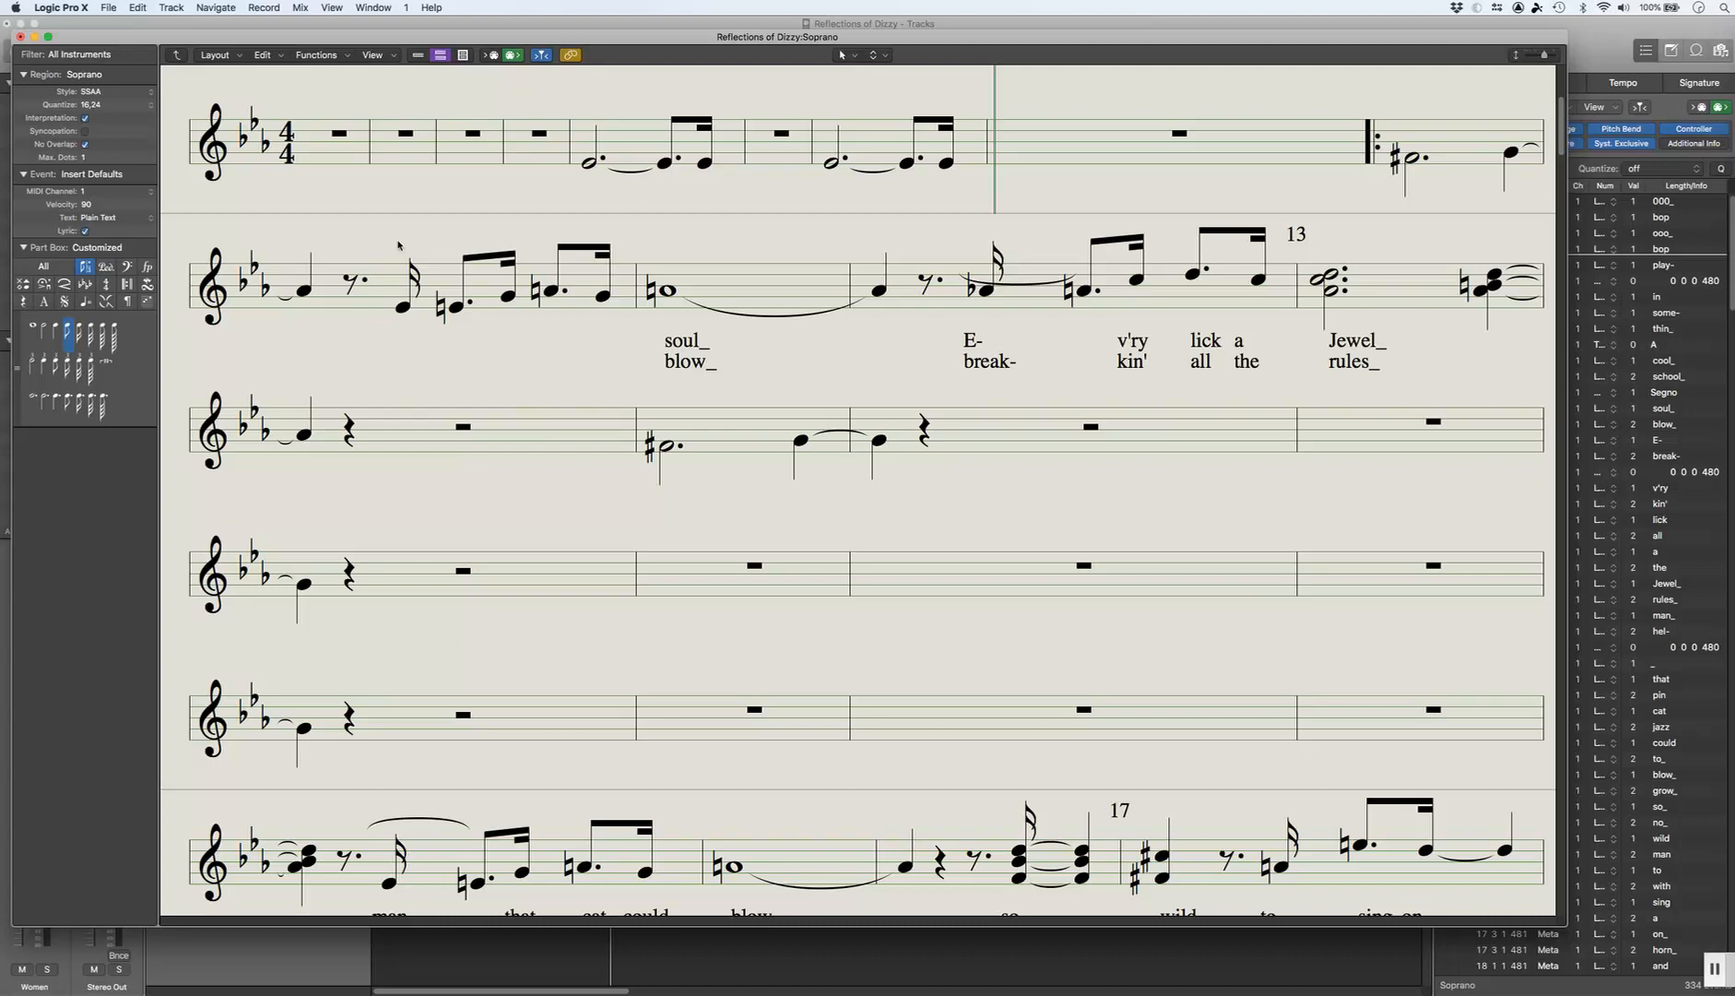
{"action": "left_click", "coordinate": [666, 346]}
{"action": "key", "text": "BackSpace"}
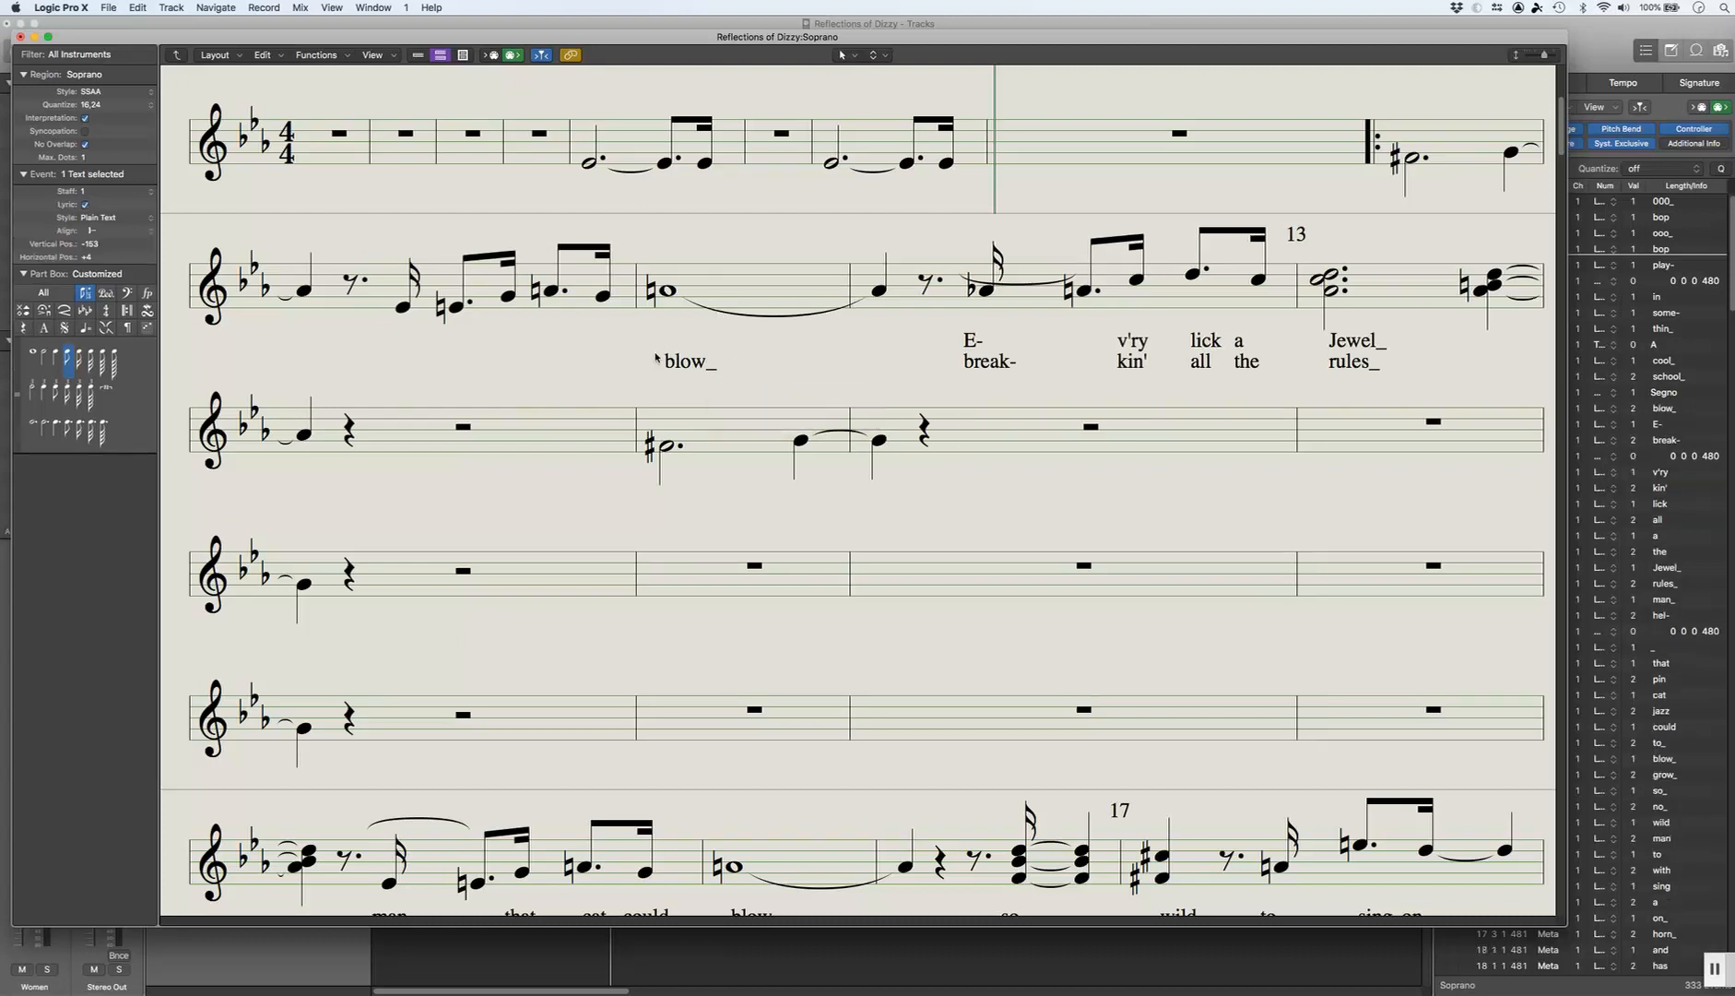
{"action": "left_click", "coordinate": [666, 361]}
{"action": "key", "text": "BackSpace"}
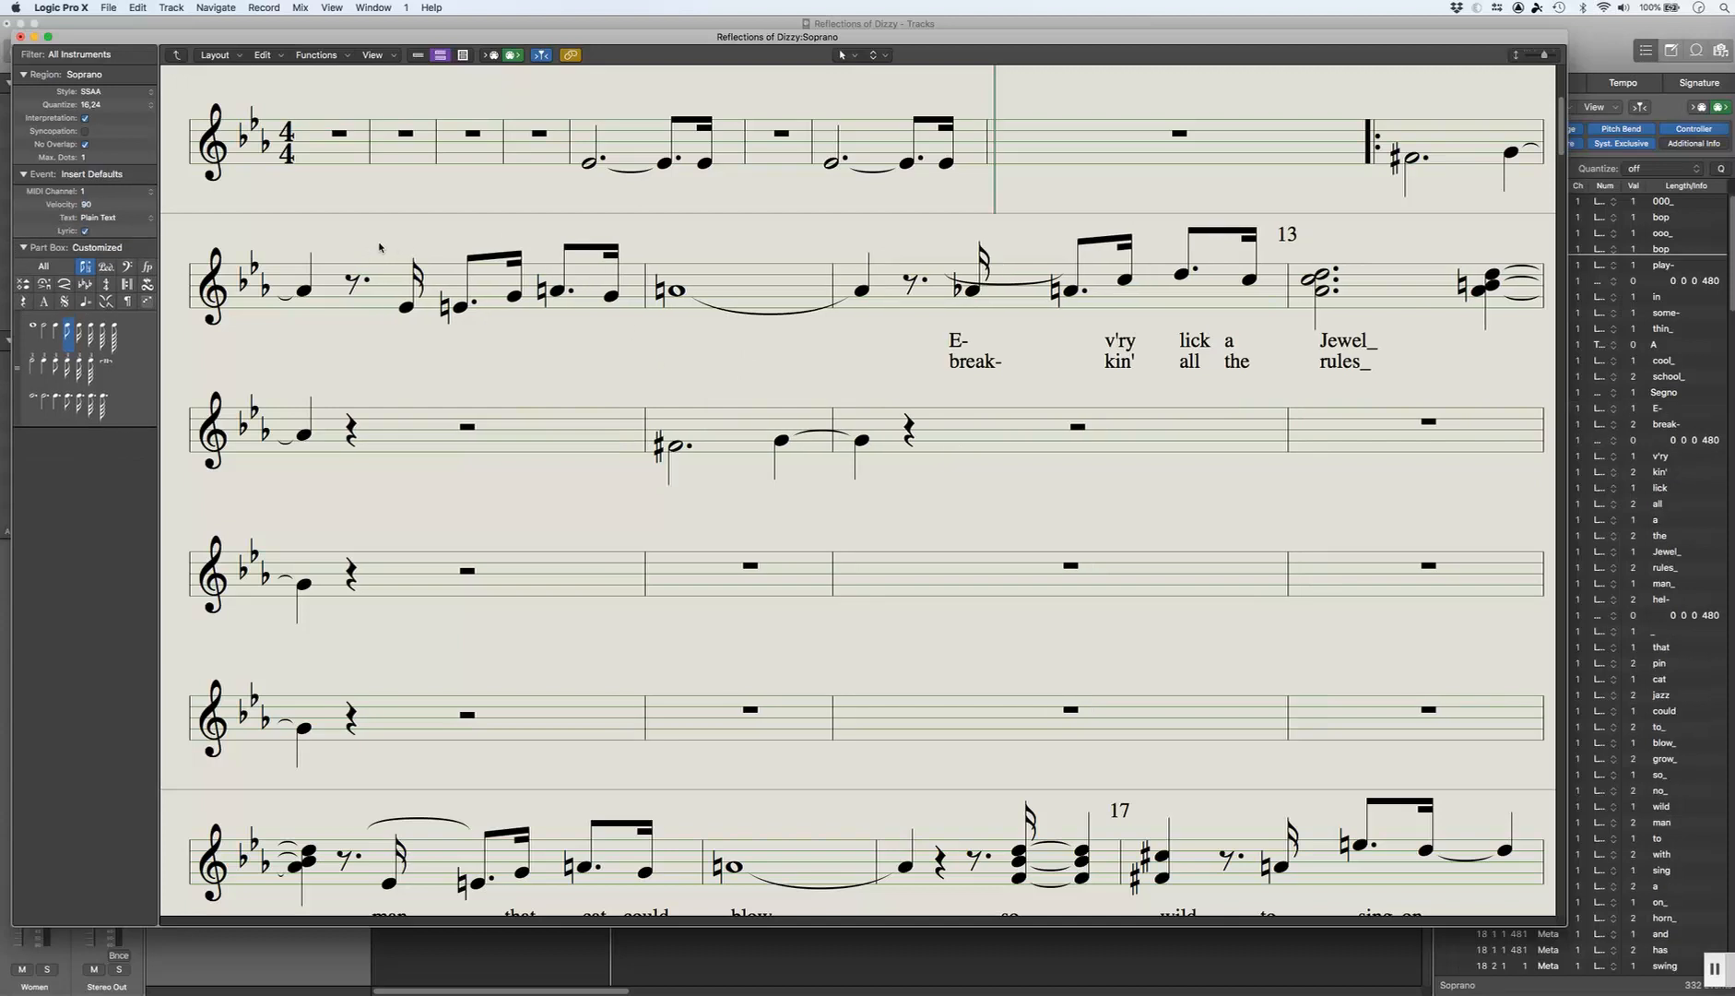
Step: Duplicate the first staff's five short notes in bar 10 in place and assign the copies to MIDI channel 2
{"action": "left_click_drag", "start_coordinate": [379, 246], "coordinate": [622, 341]}
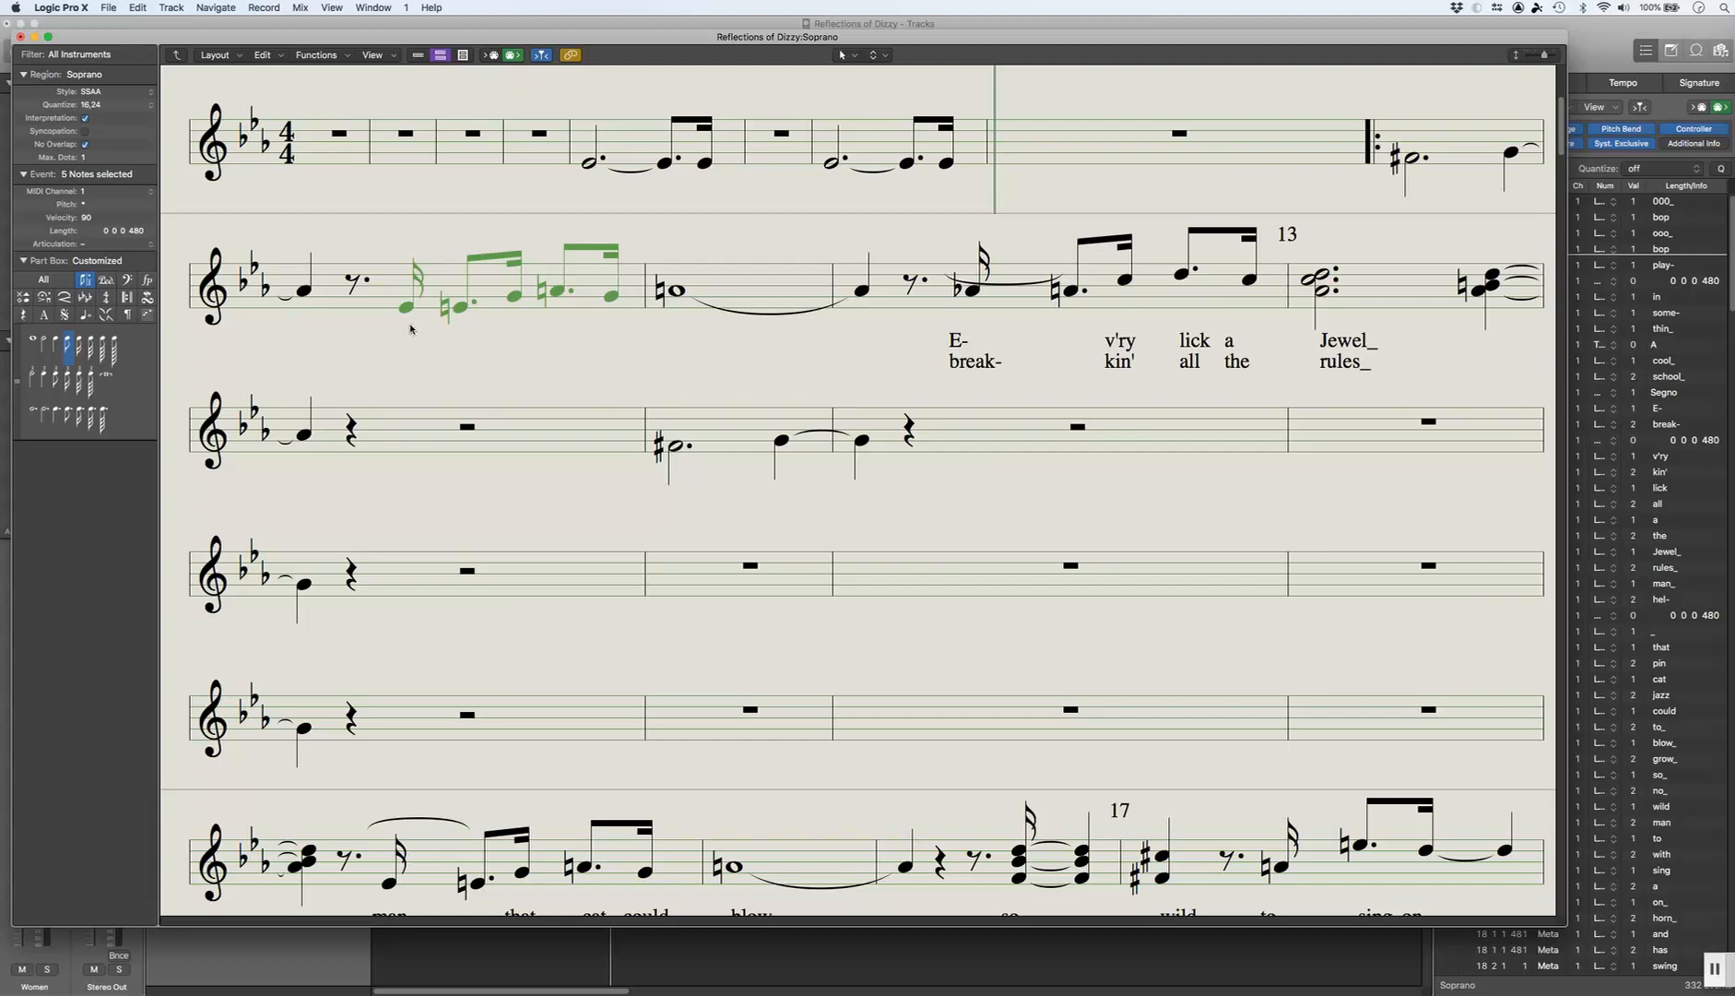
{"action": "left_click_drag", "start_coordinate": [408, 310], "coordinate": [408, 312]}
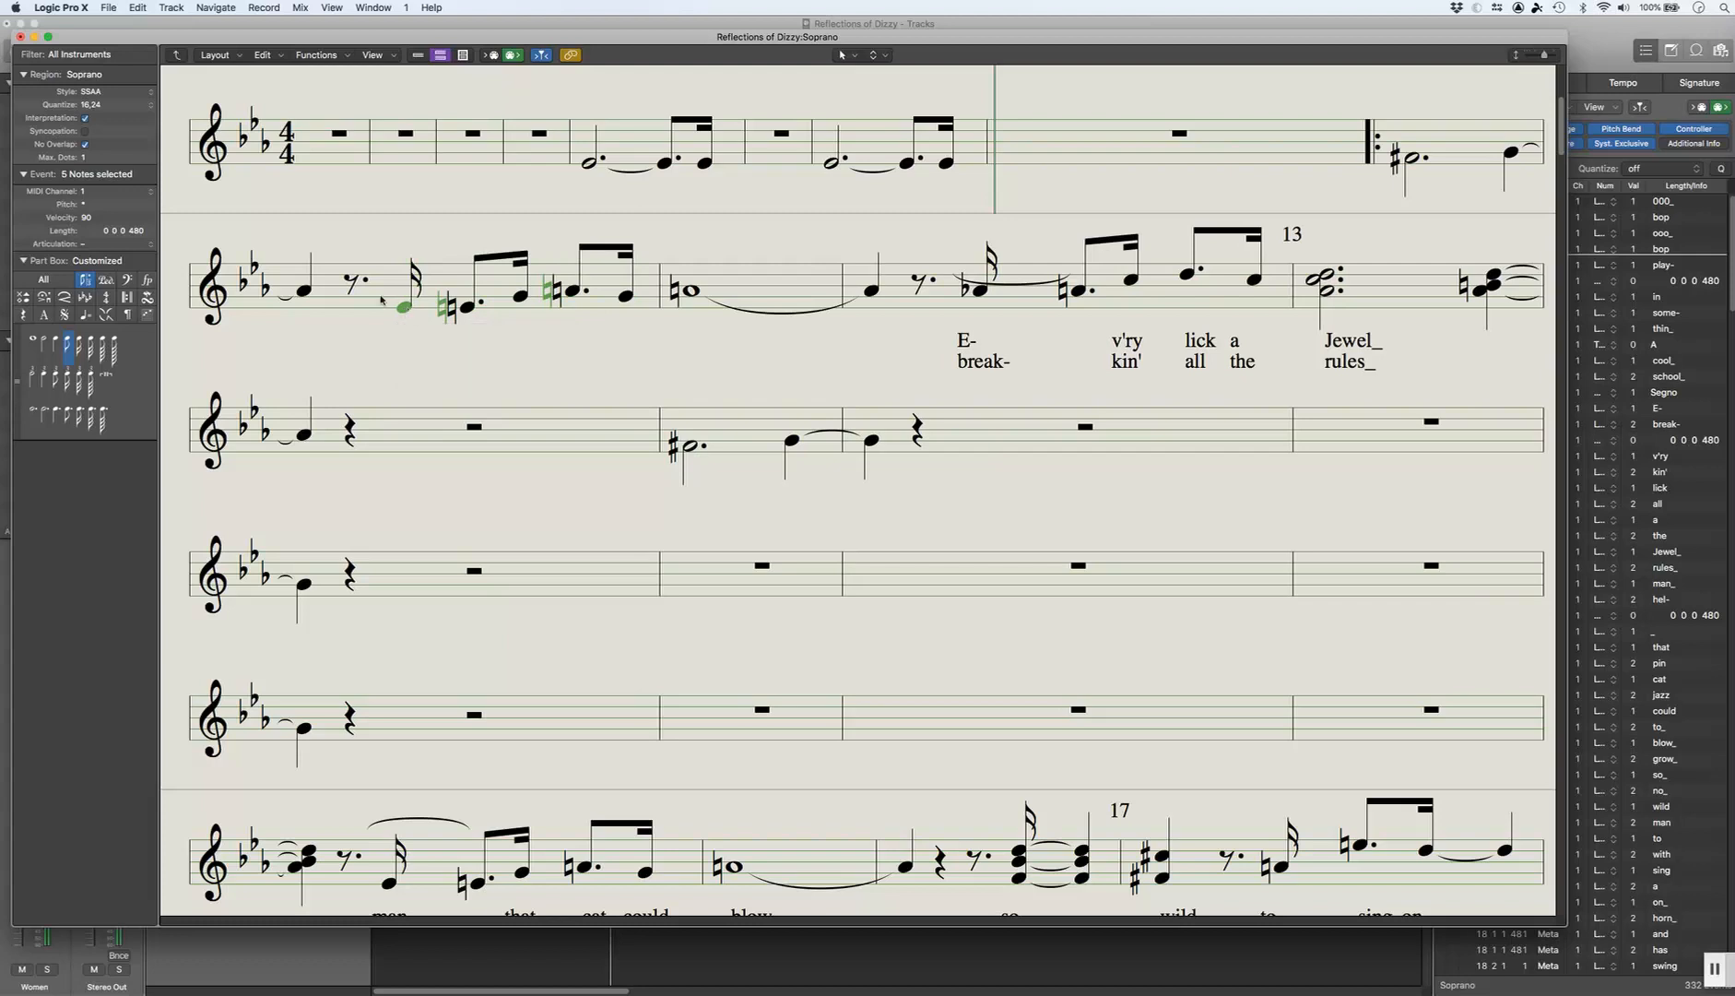
{"action": "left_click", "coordinate": [129, 194]}
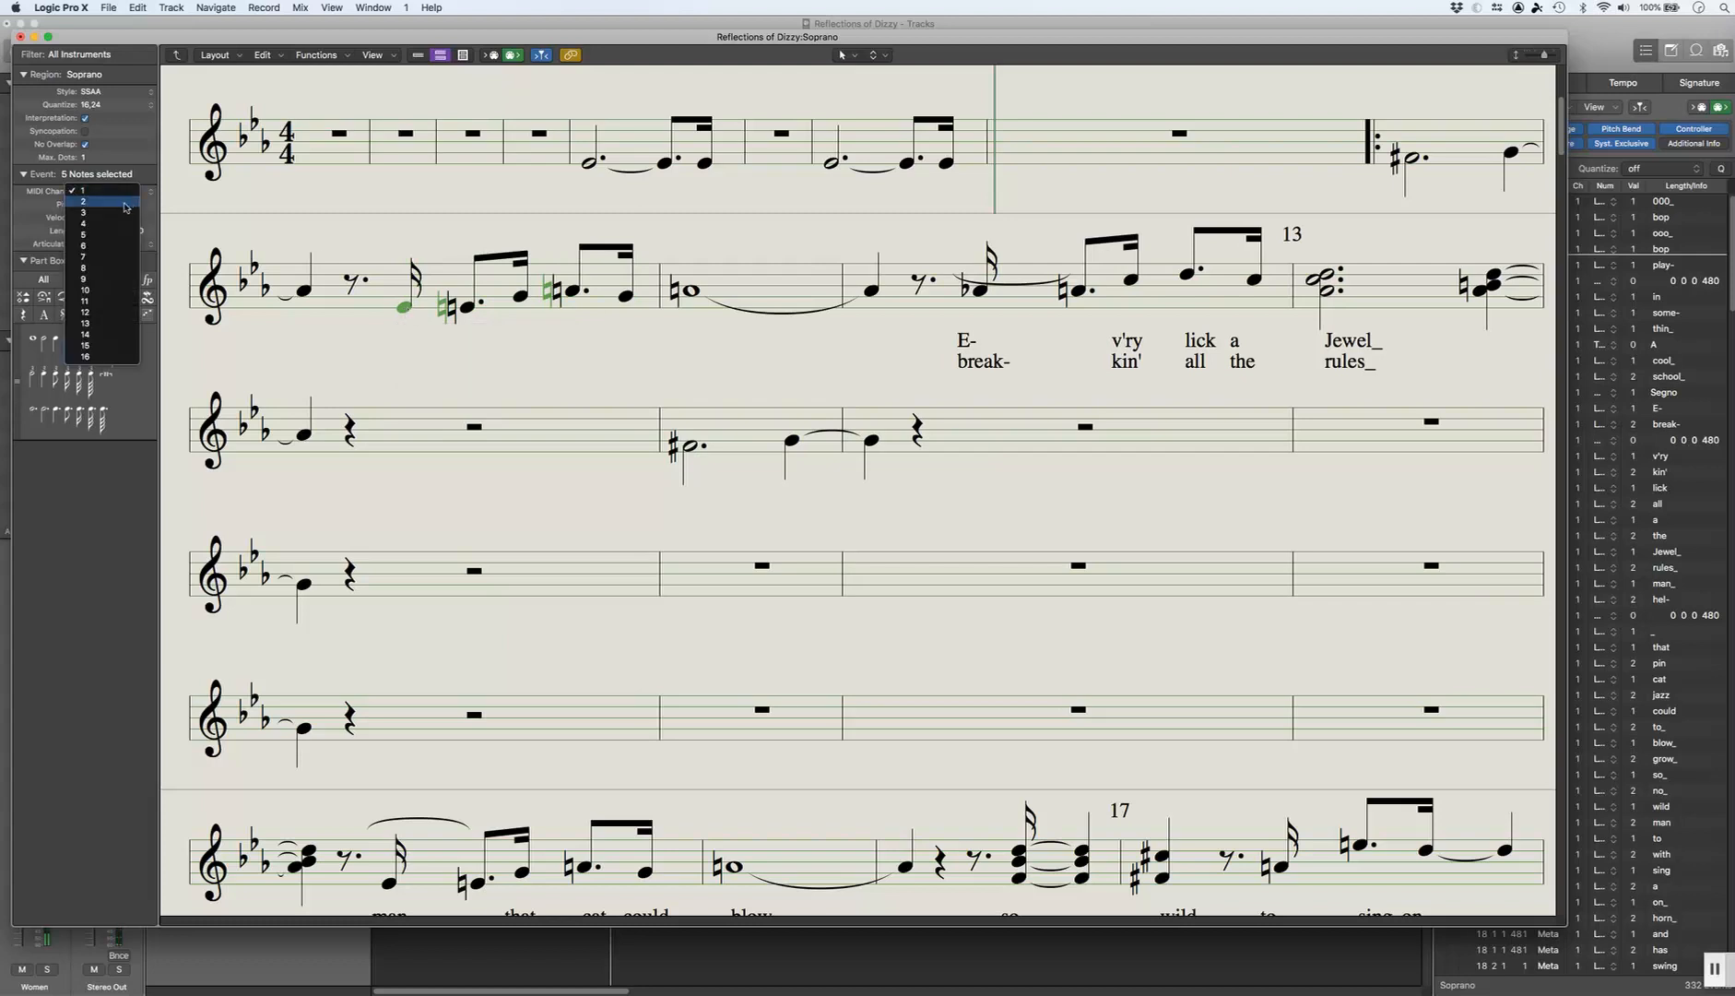
{"action": "left_click", "coordinate": [128, 205]}
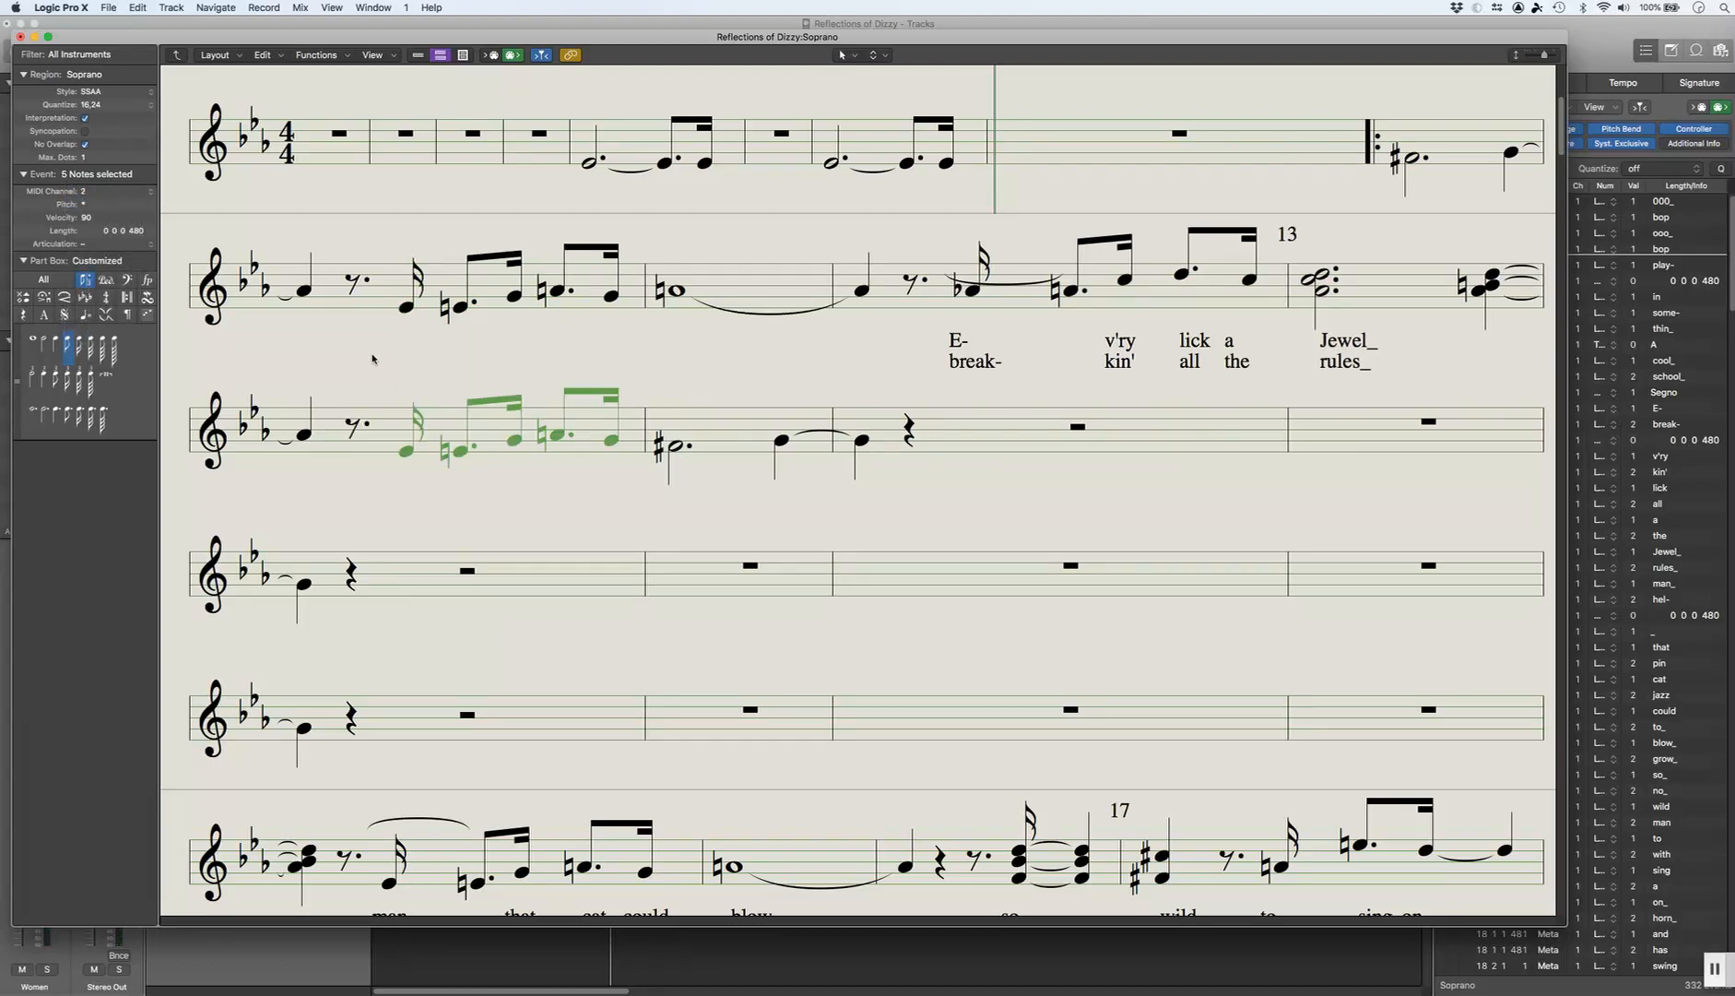
{"action": "left_click", "coordinate": [423, 356]}
Step: Separate the second staff's notes starting in bar 11 onto the third staff, and duplicate them in place on MIDI channel 4
{"action": "scroll", "coordinate": [660, 358], "scroll_direction": "down", "scroll_amount": 2}
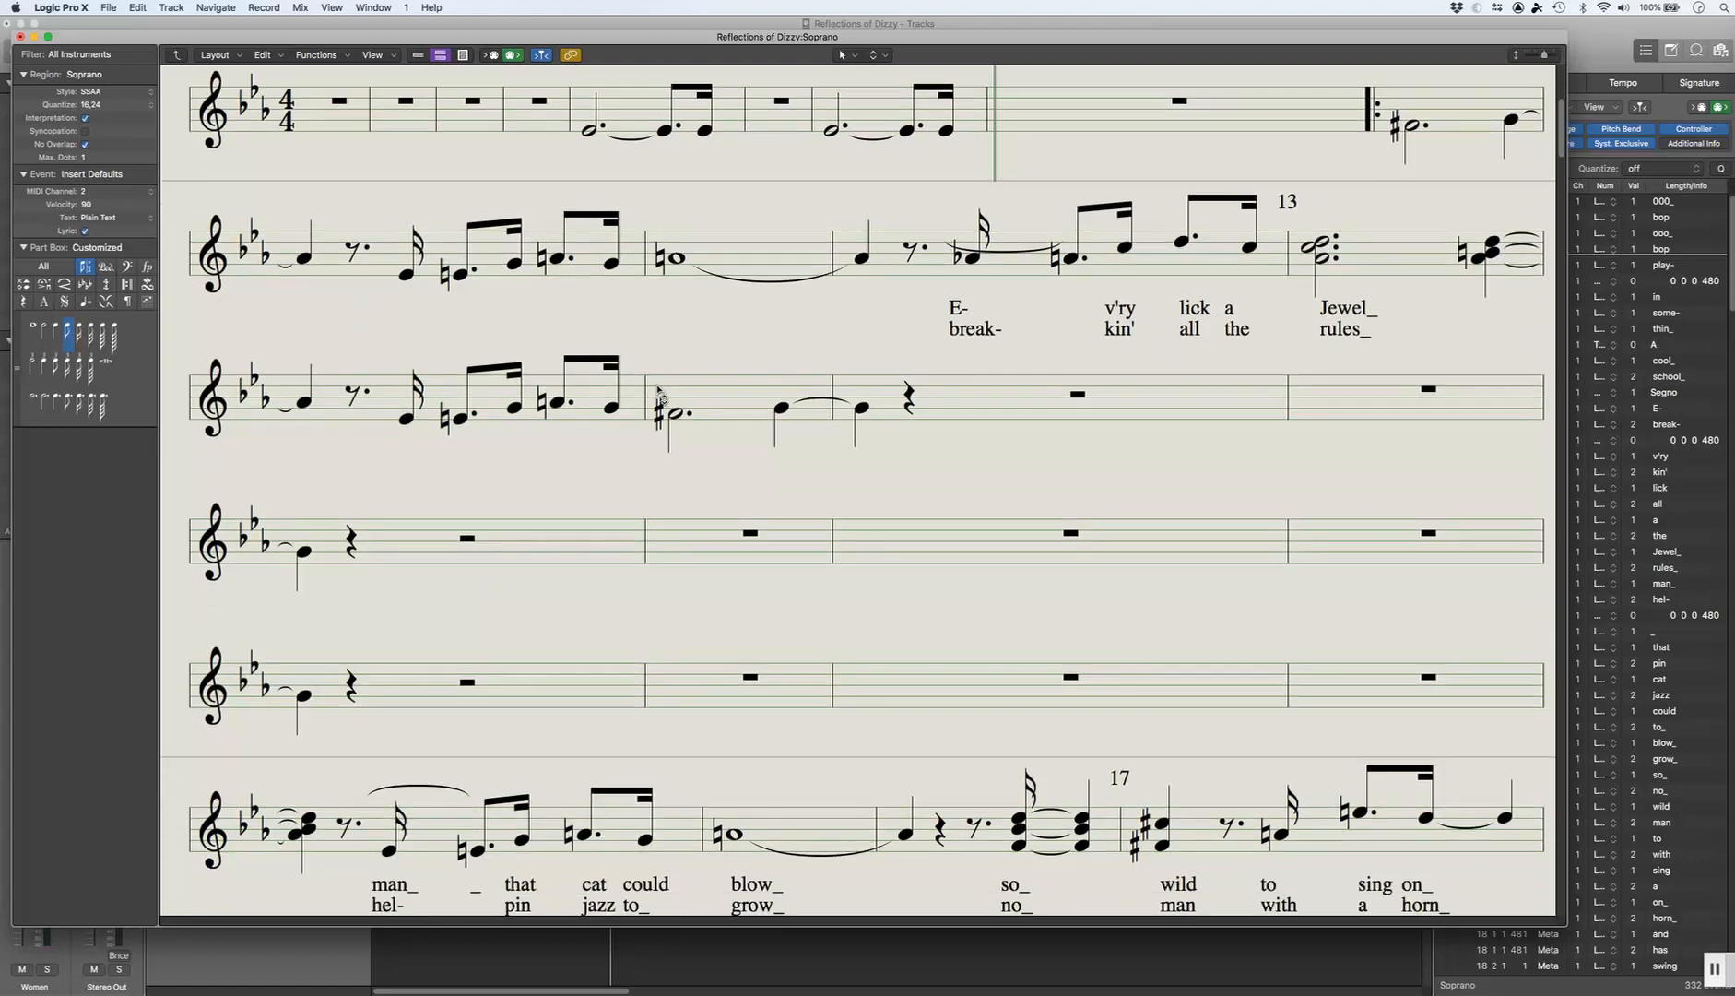
{"action": "left_click_drag", "start_coordinate": [659, 385], "coordinate": [878, 384]}
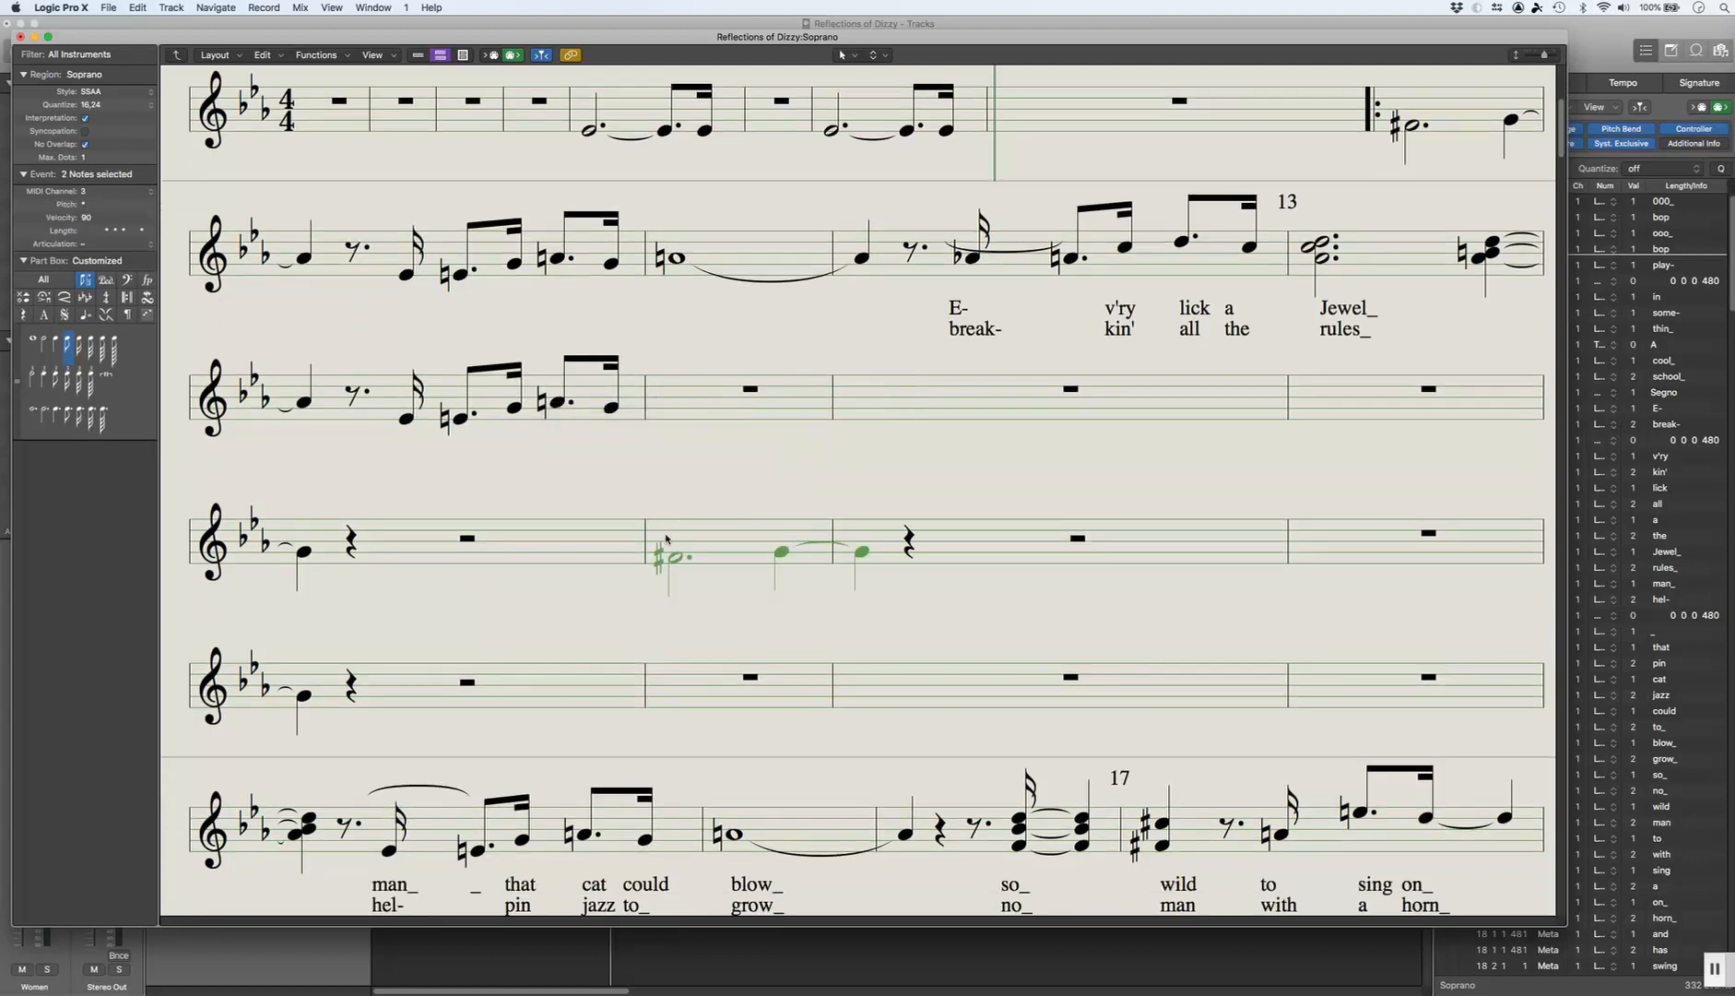
{"action": "left_click", "coordinate": [679, 560]}
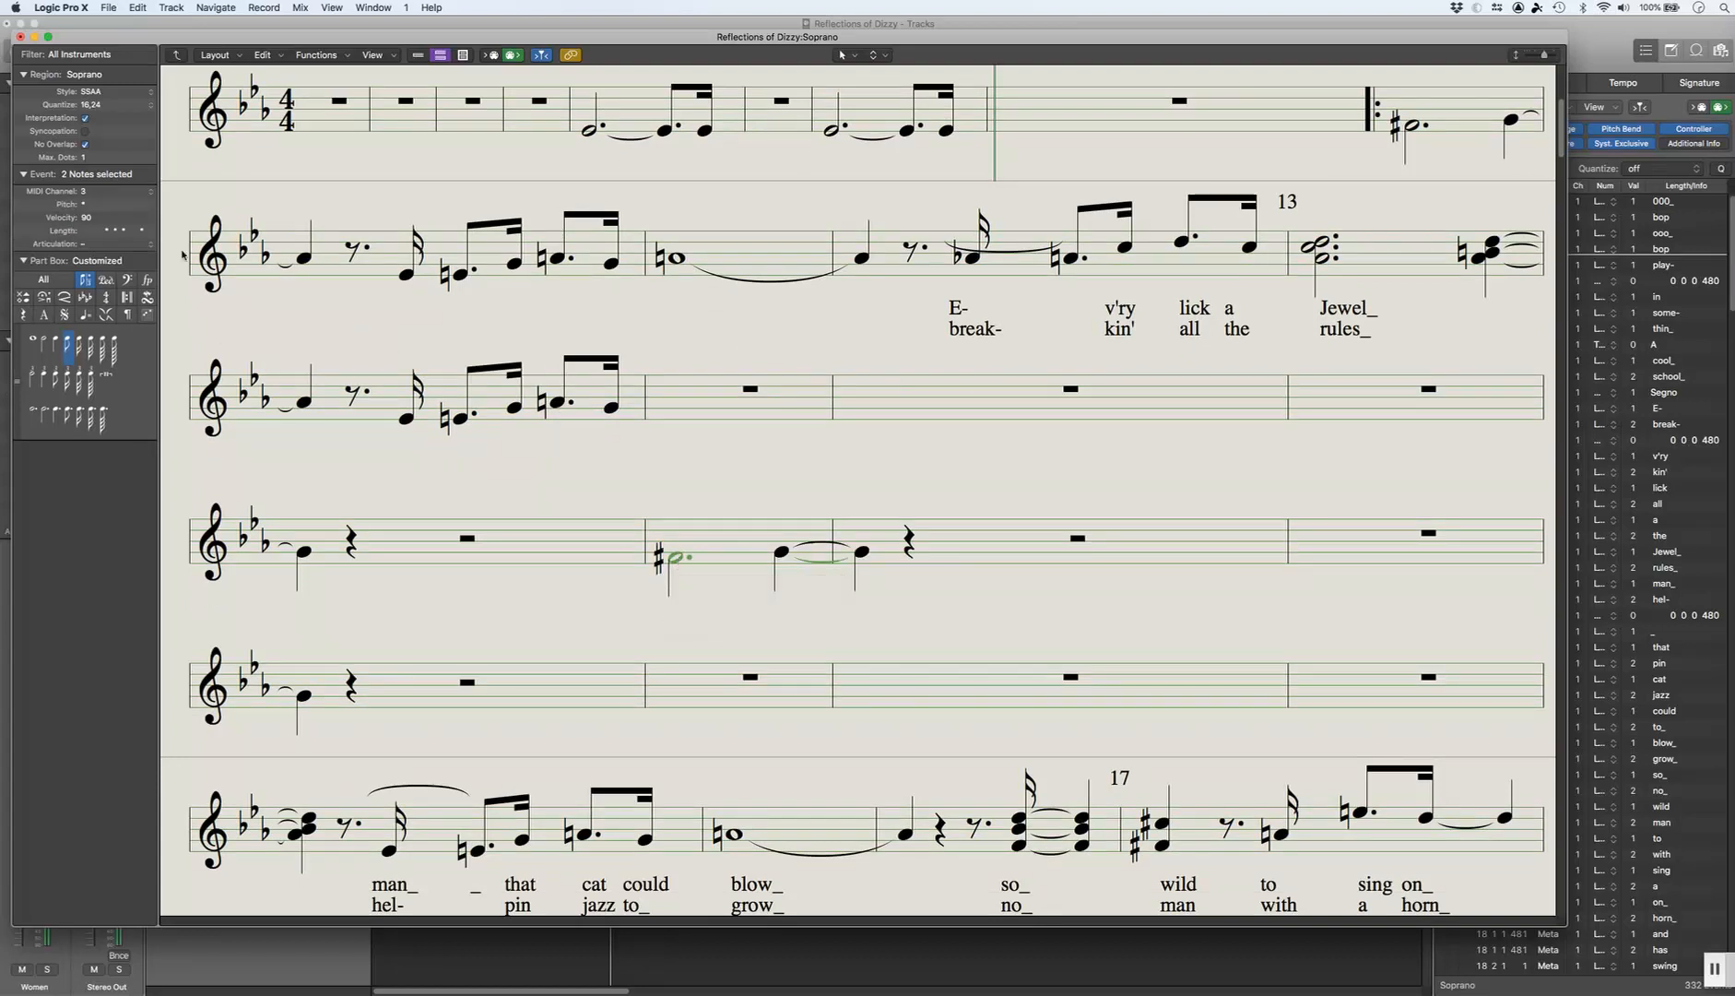
{"action": "left_click", "coordinate": [133, 191]}
{"action": "left_click", "coordinate": [133, 204]}
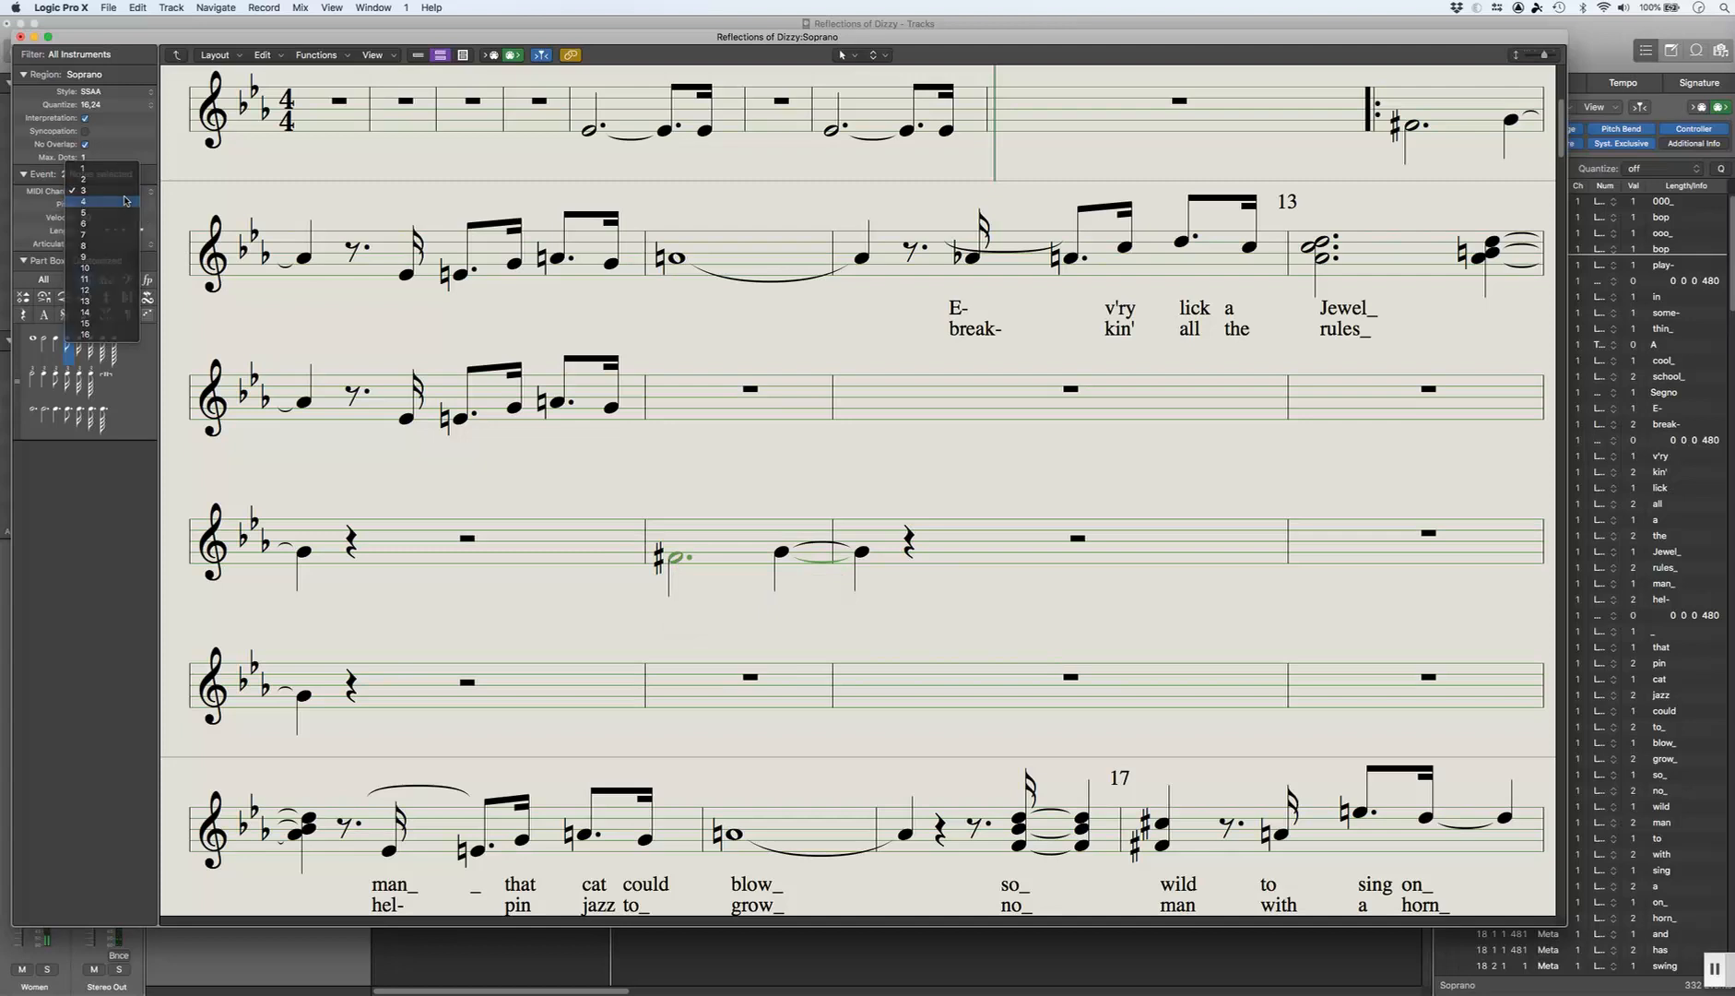
{"action": "left_click", "coordinate": [688, 477]}
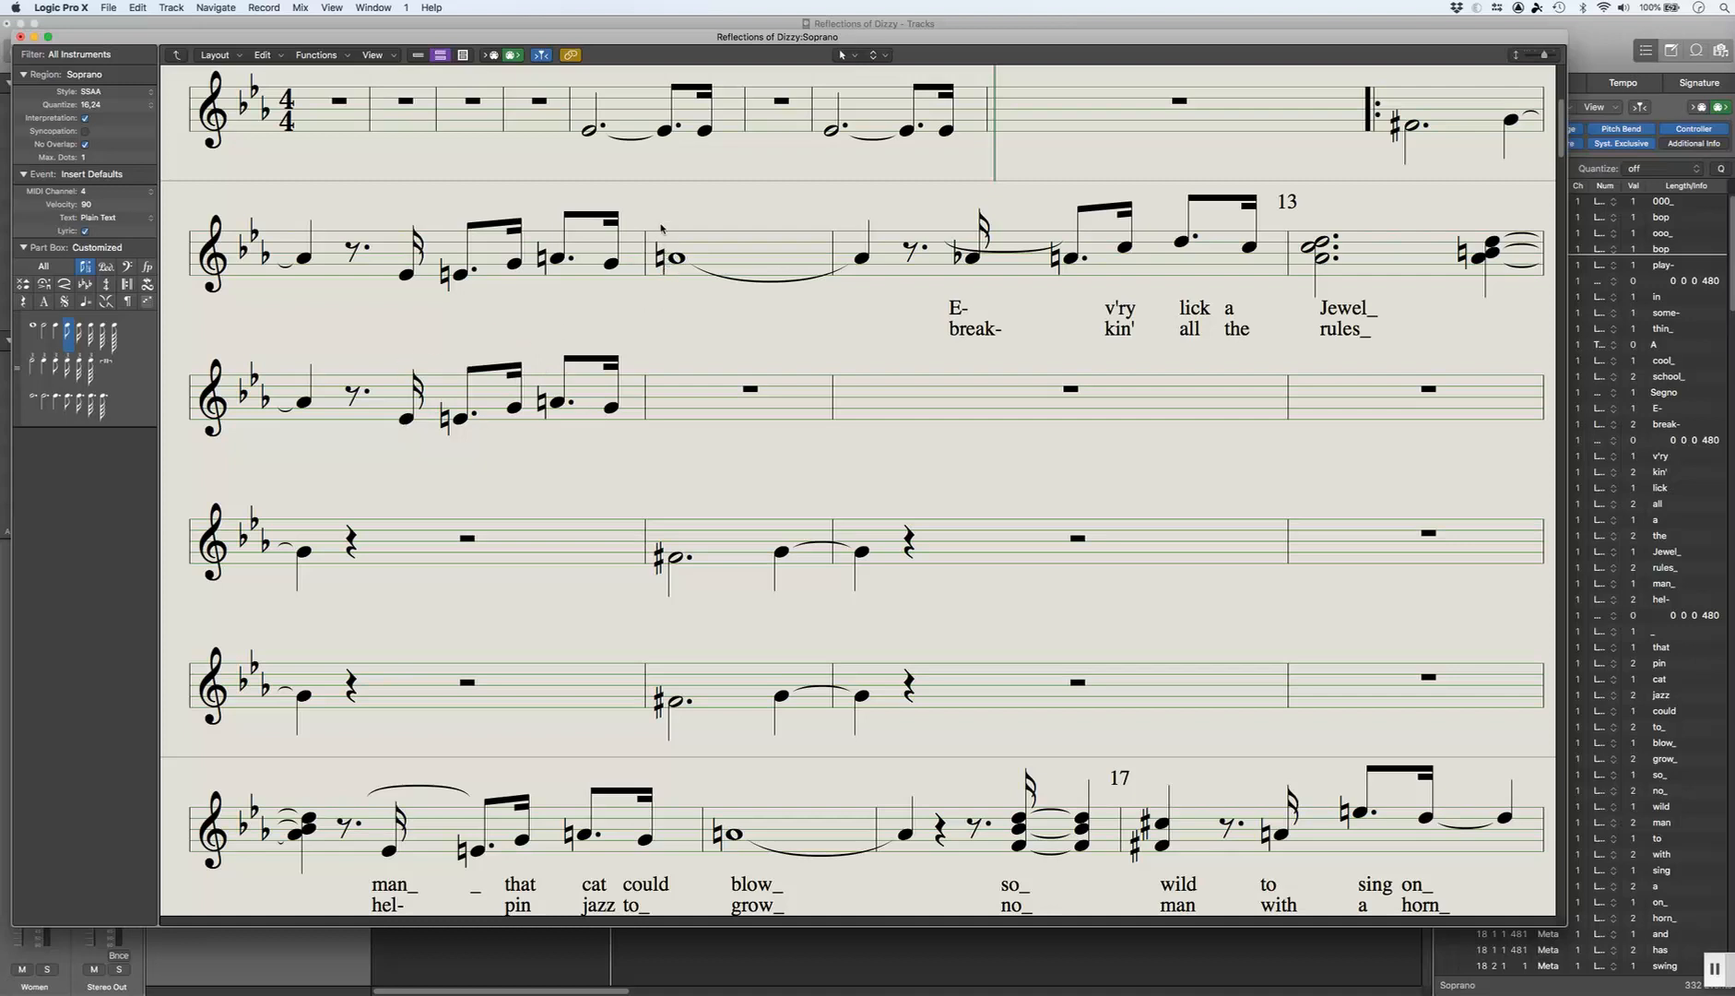
Step: Duplicate the first staff's tied A starting in bar 11 in place and assign the copy to MIDI channel 2
{"action": "left_click_drag", "start_coordinate": [659, 201], "coordinate": [885, 304]}
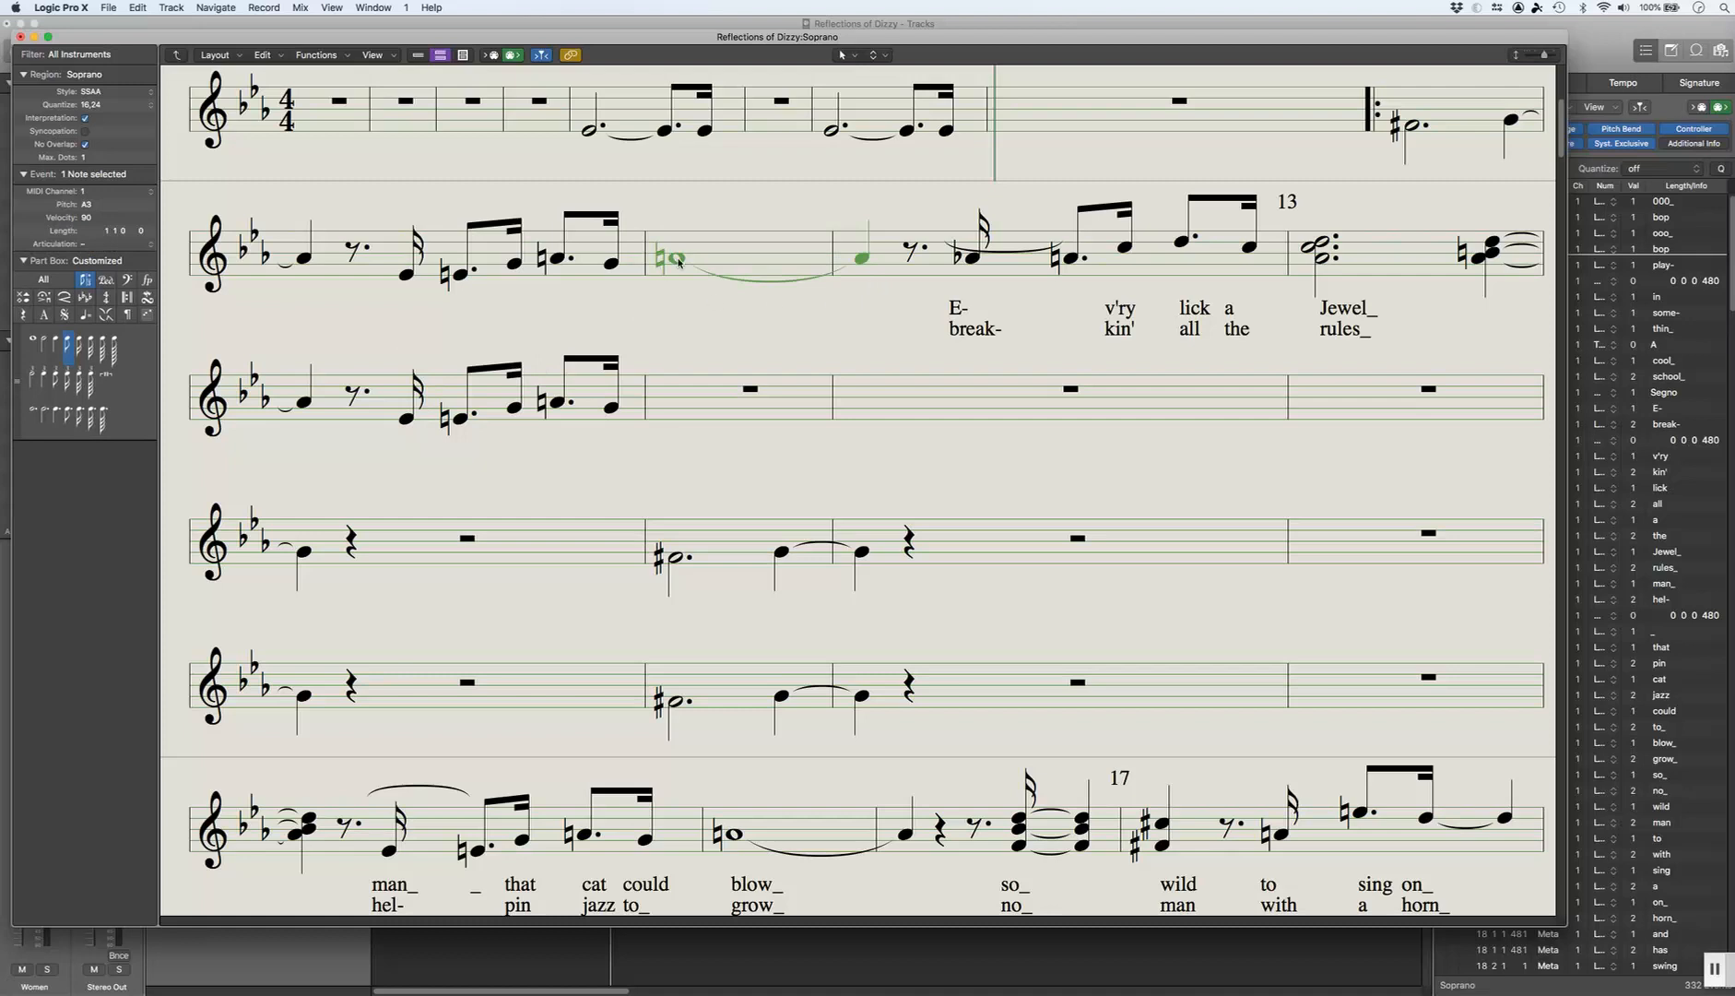
{"action": "left_click_drag", "start_coordinate": [679, 261], "coordinate": [684, 267]}
{"action": "left_click", "coordinate": [125, 192]}
{"action": "left_click", "coordinate": [119, 202]}
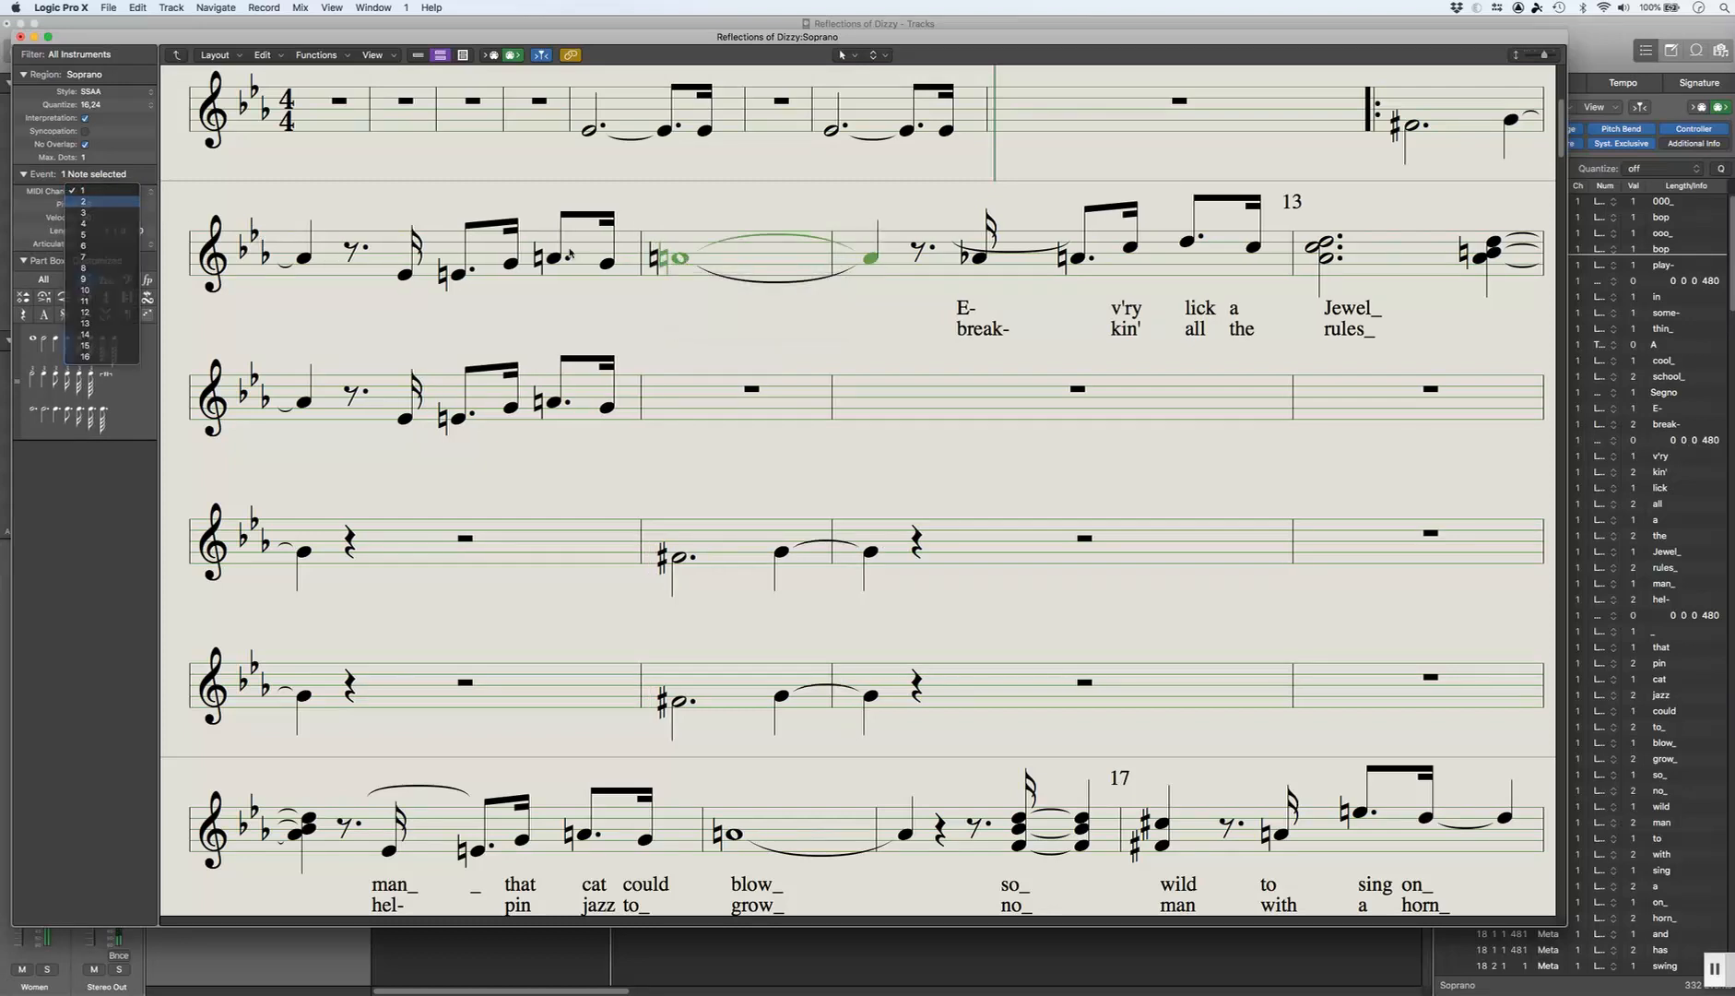
{"action": "left_click", "coordinate": [1112, 358]}
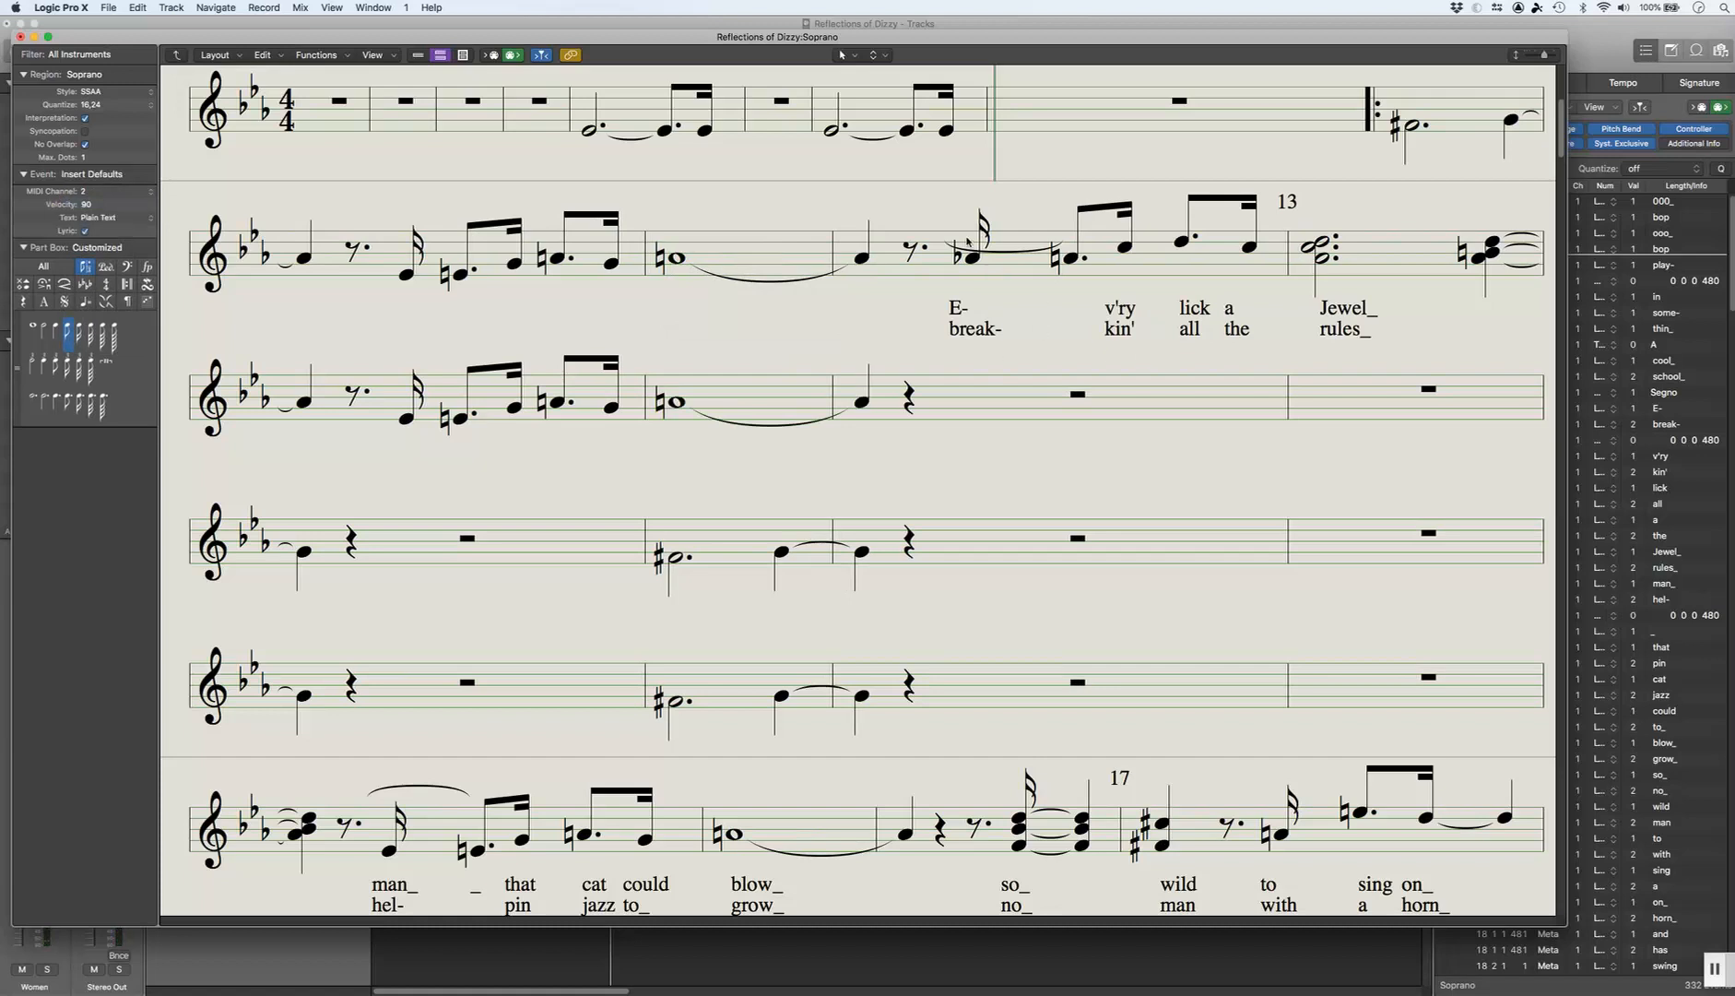
Step: Use Voice Separation to move the first staff's five-note phrase in bar 12 to the second staff
{"action": "left_click_drag", "start_coordinate": [950, 212], "coordinate": [1275, 287]}
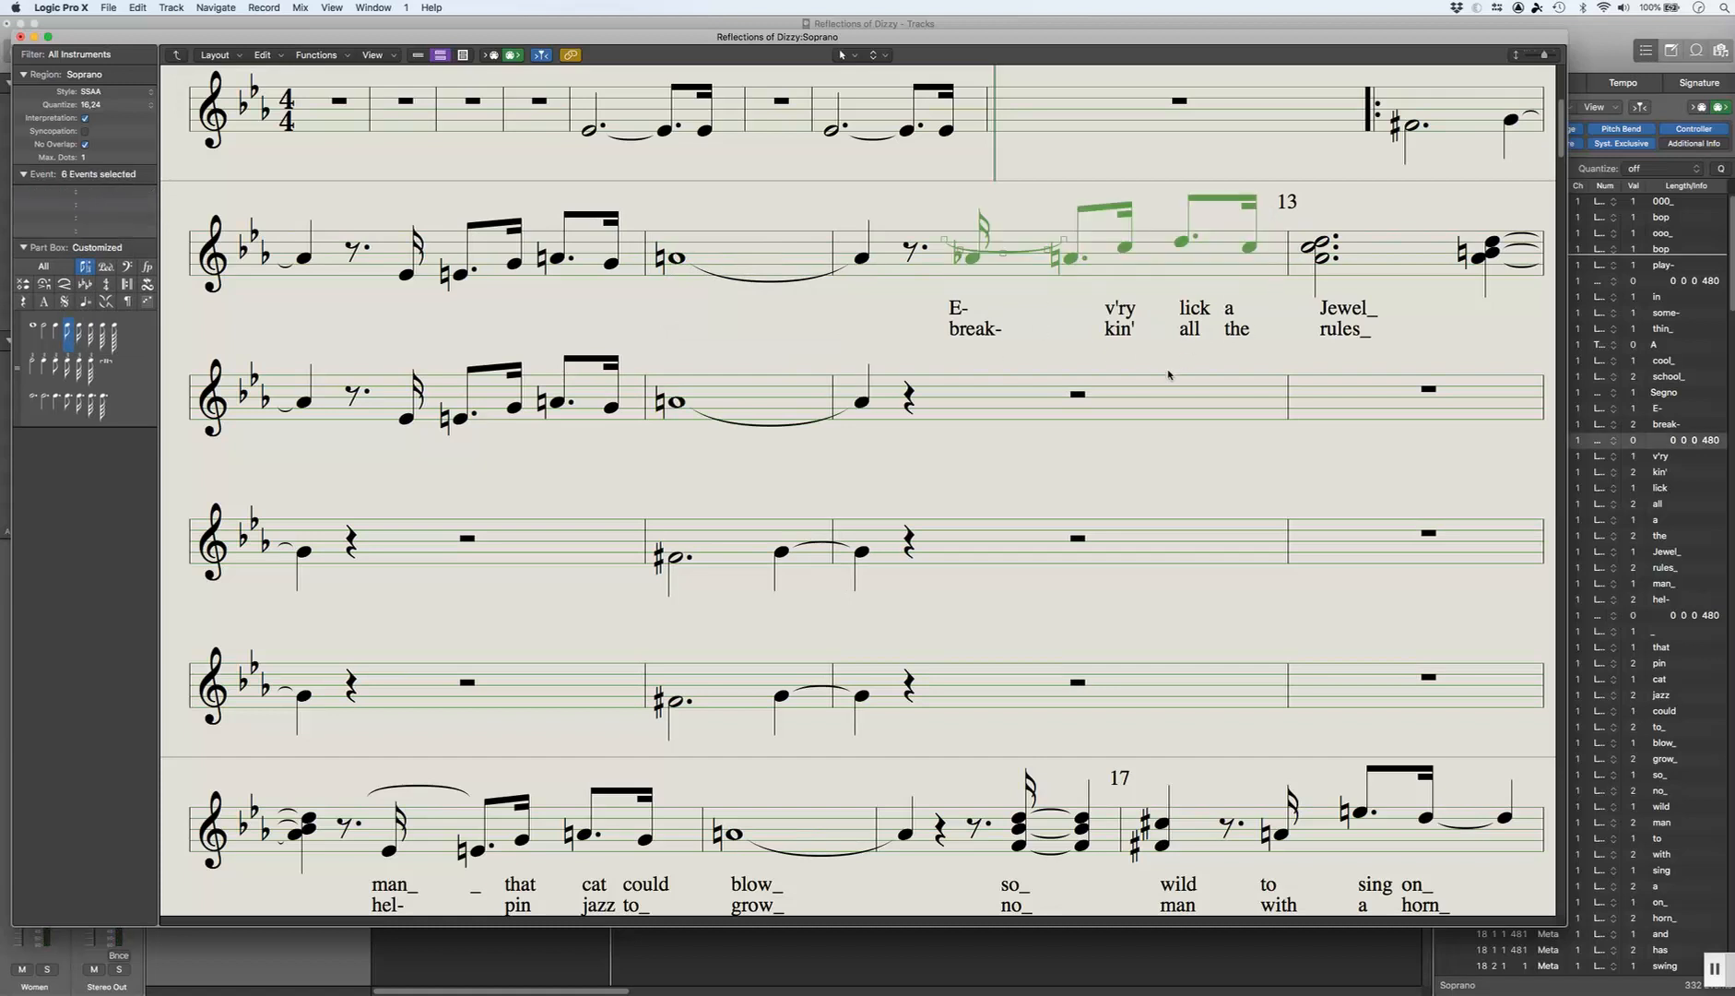
{"action": "key", "text": "super+z"}
{"action": "left_click", "coordinate": [952, 224]}
{"action": "left_click_drag", "start_coordinate": [951, 223], "coordinate": [1282, 230]}
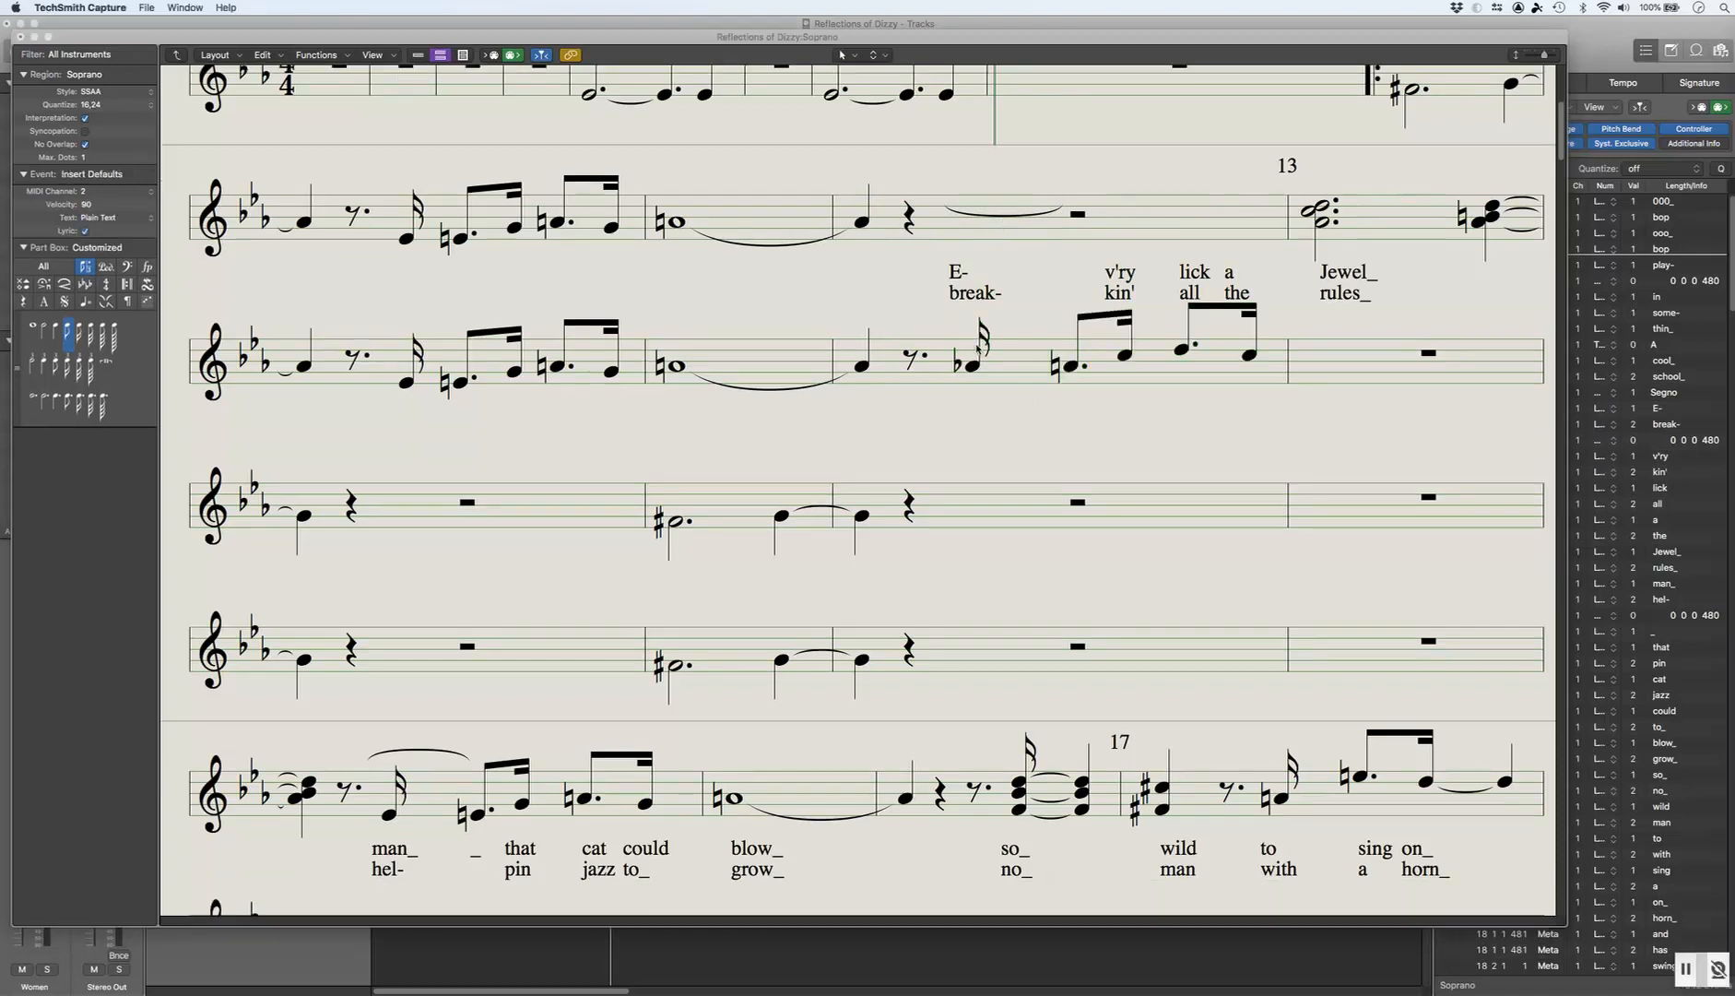
{"action": "left_click_drag", "start_coordinate": [940, 312], "coordinate": [1280, 418]}
{"action": "left_click", "coordinate": [1208, 435]}
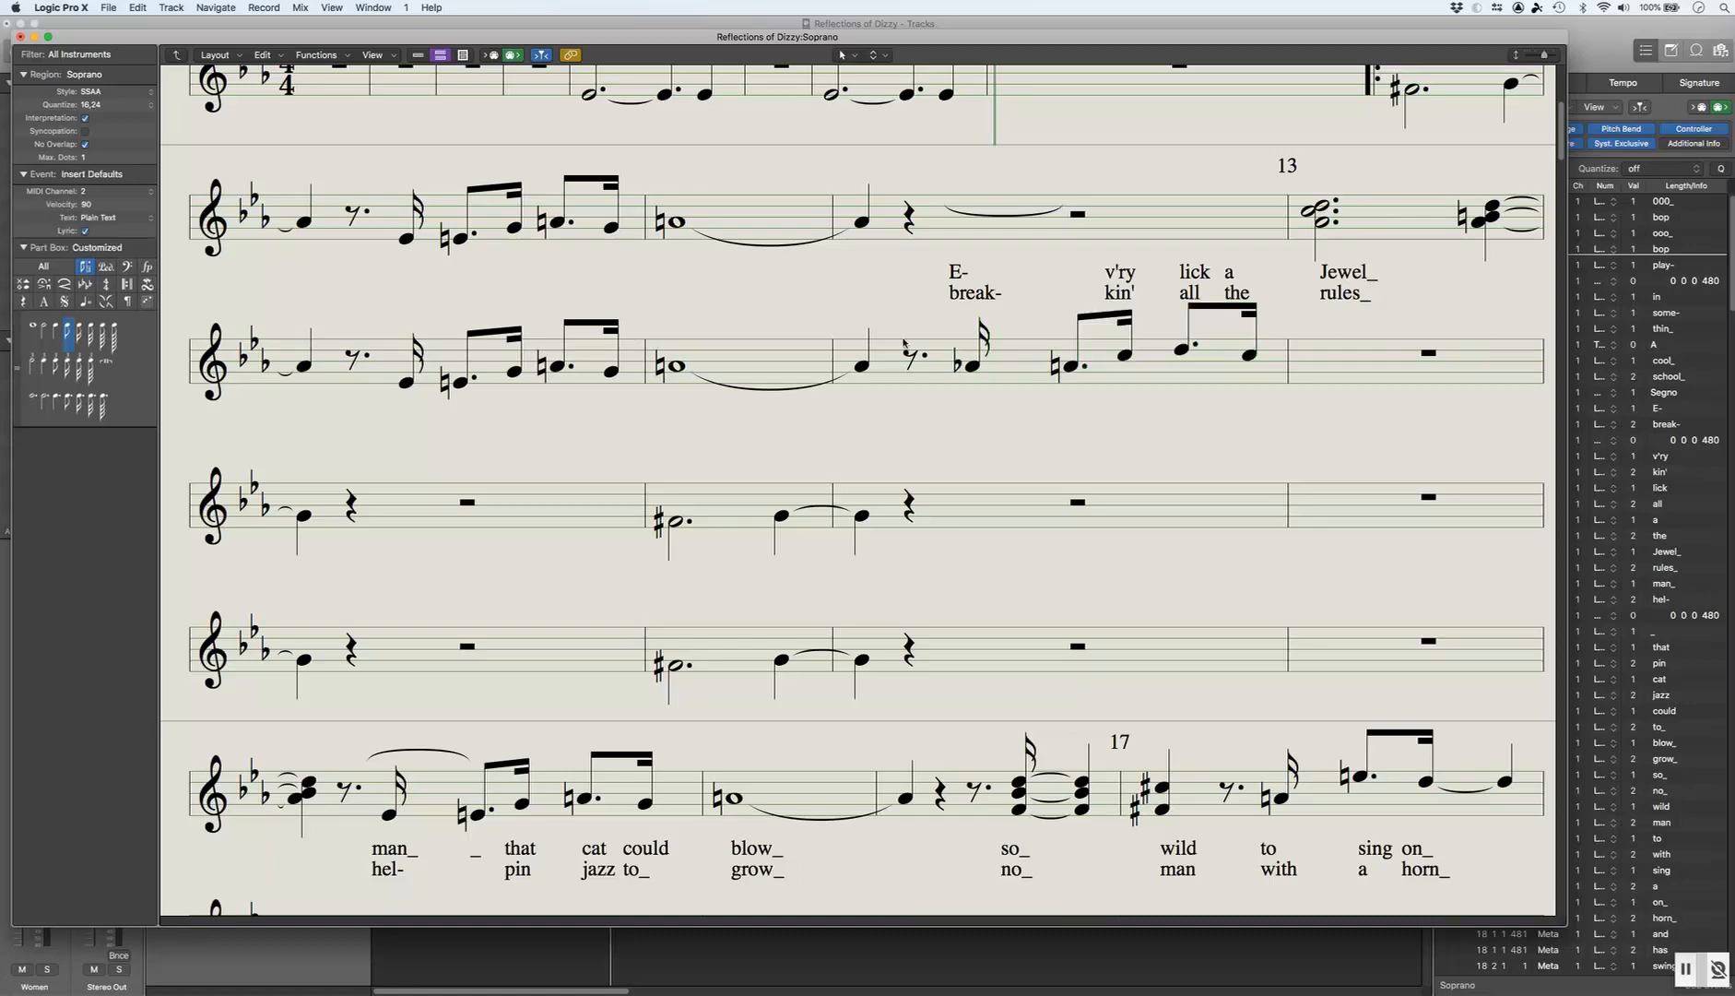
{"action": "scroll", "coordinate": [996, 206], "scroll_direction": "up", "scroll_amount": 10}
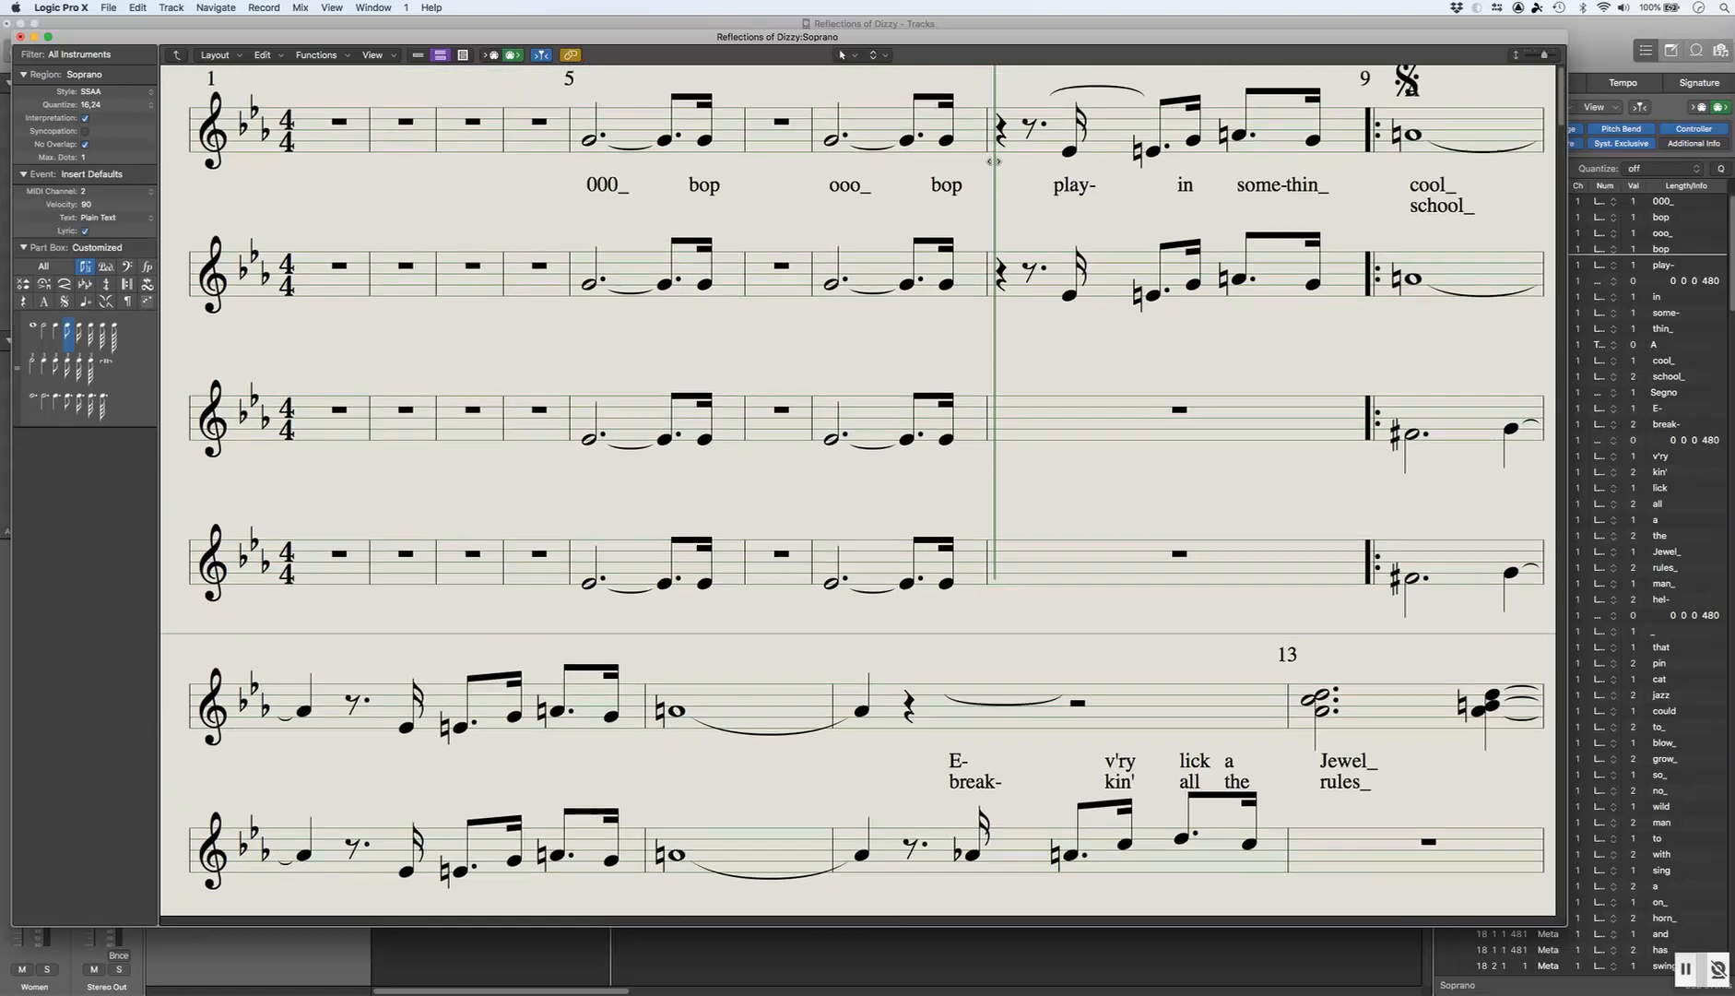
{"action": "scroll", "coordinate": [966, 378], "scroll_direction": "down", "scroll_amount": 8}
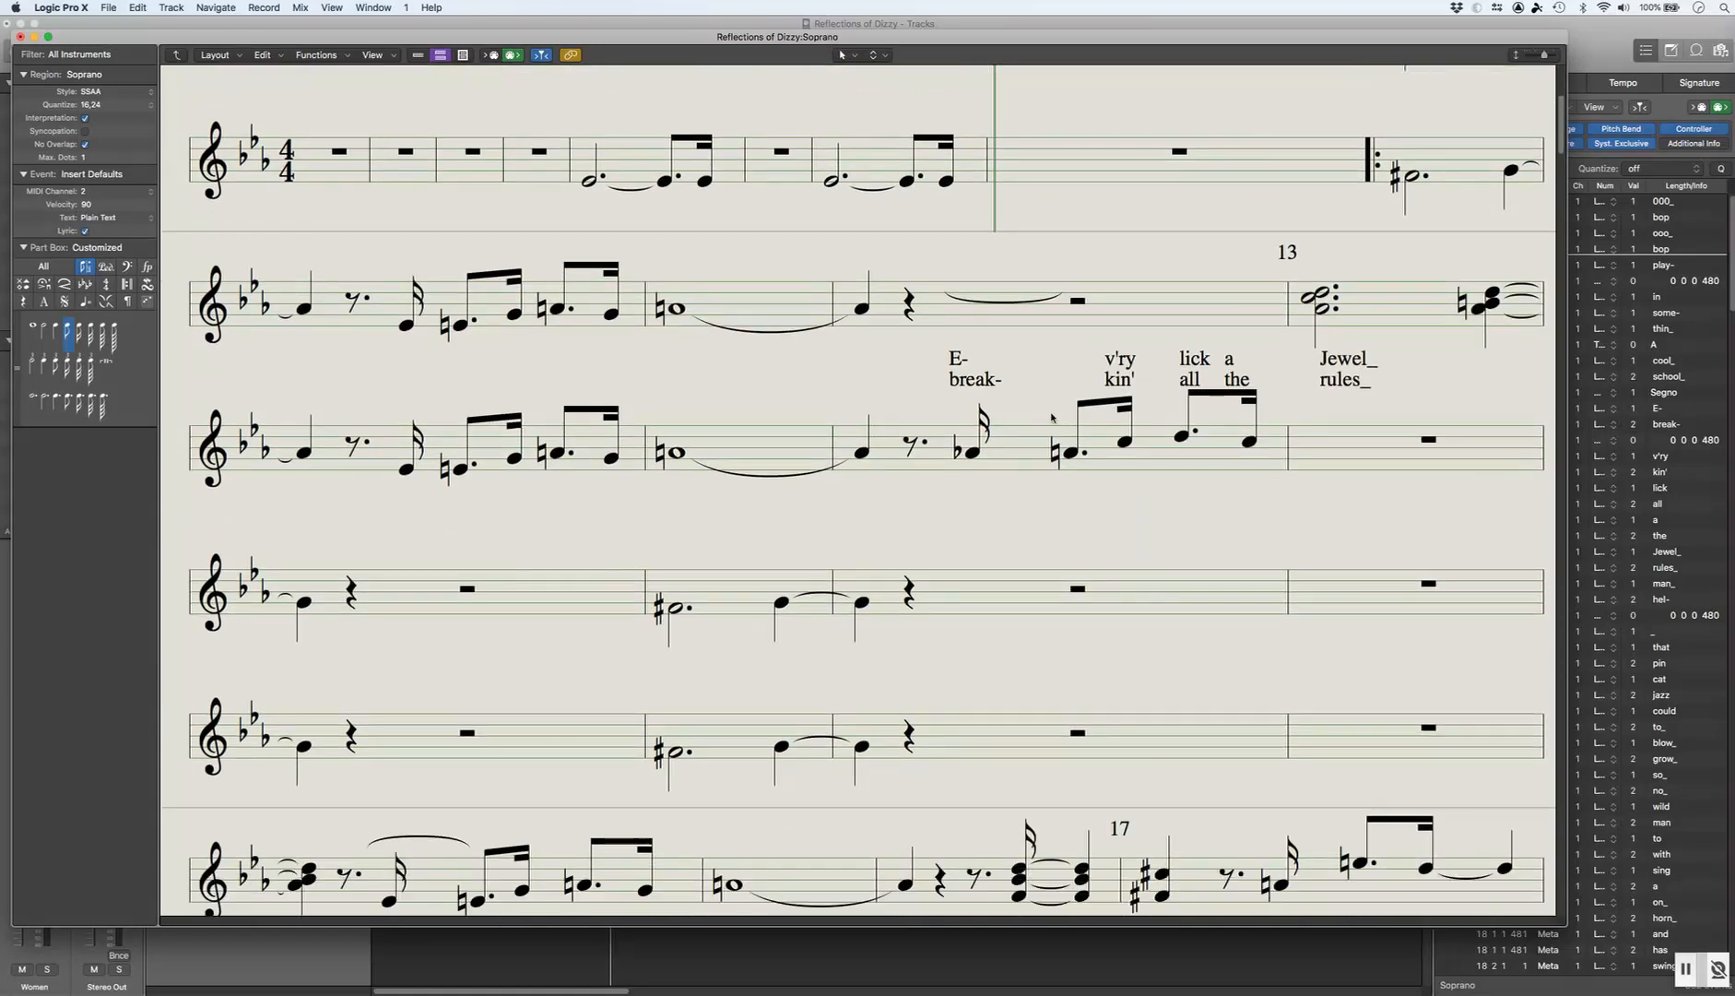
{"action": "scroll", "coordinate": [1053, 419], "scroll_direction": "down", "scroll_amount": 1}
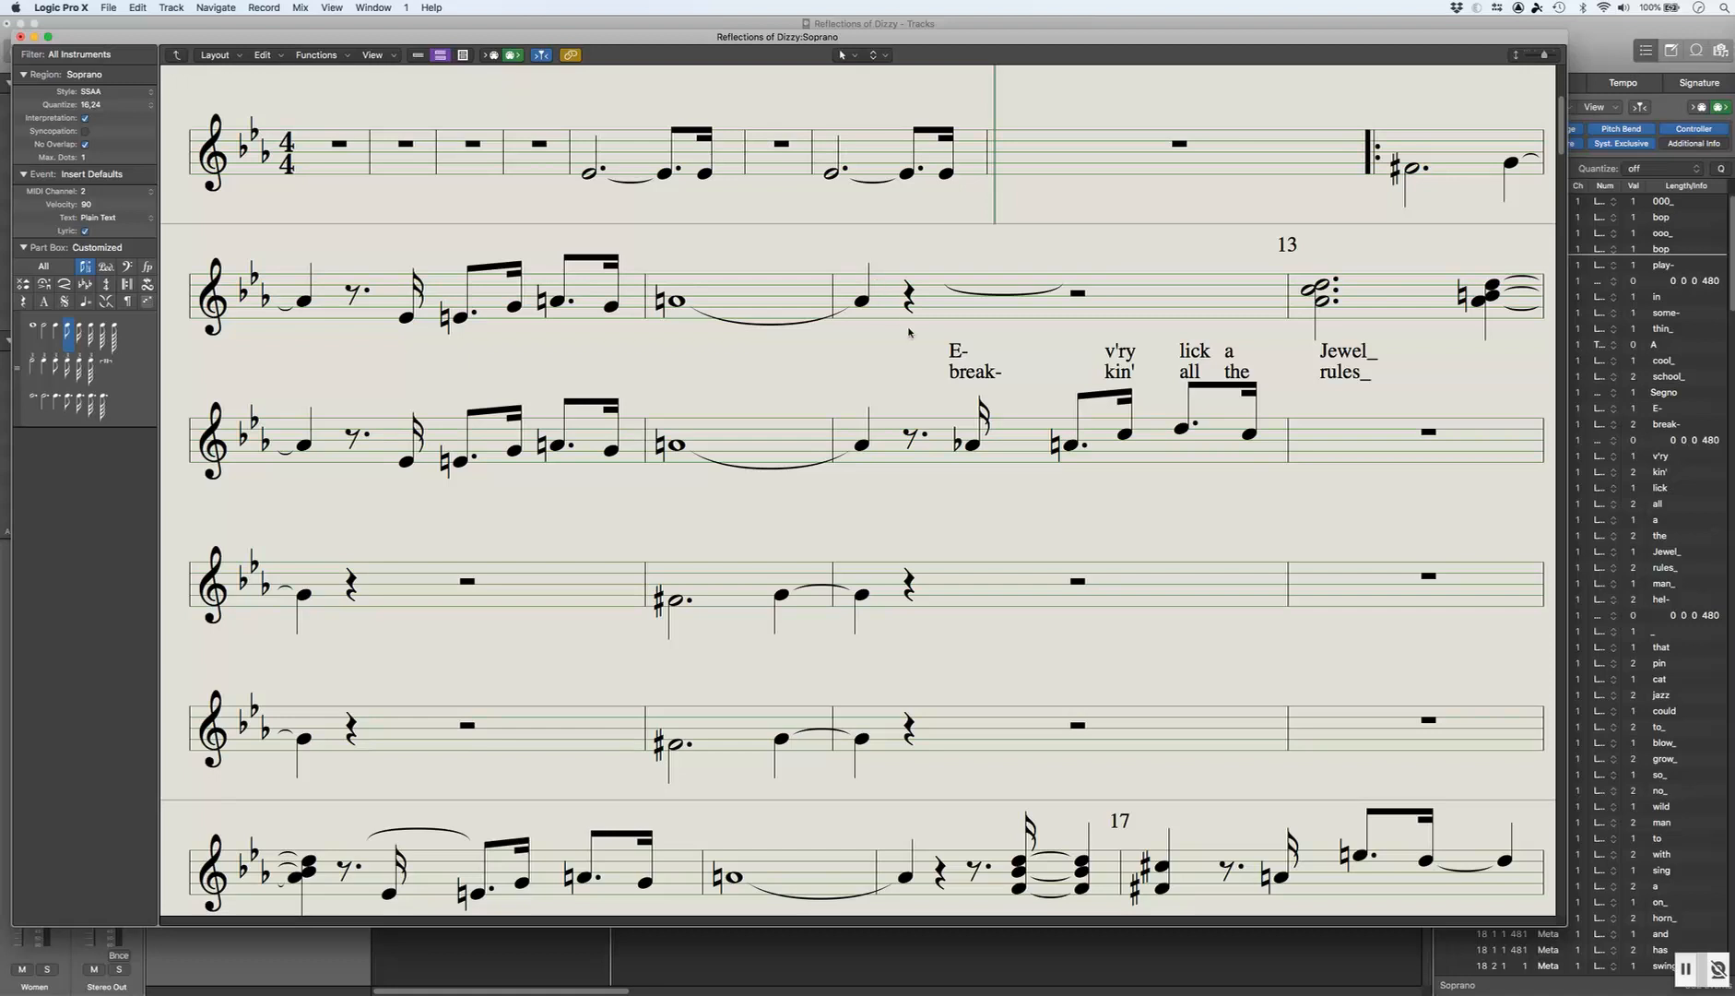
{"action": "scroll", "coordinate": [909, 331], "scroll_direction": "down", "scroll_amount": 1}
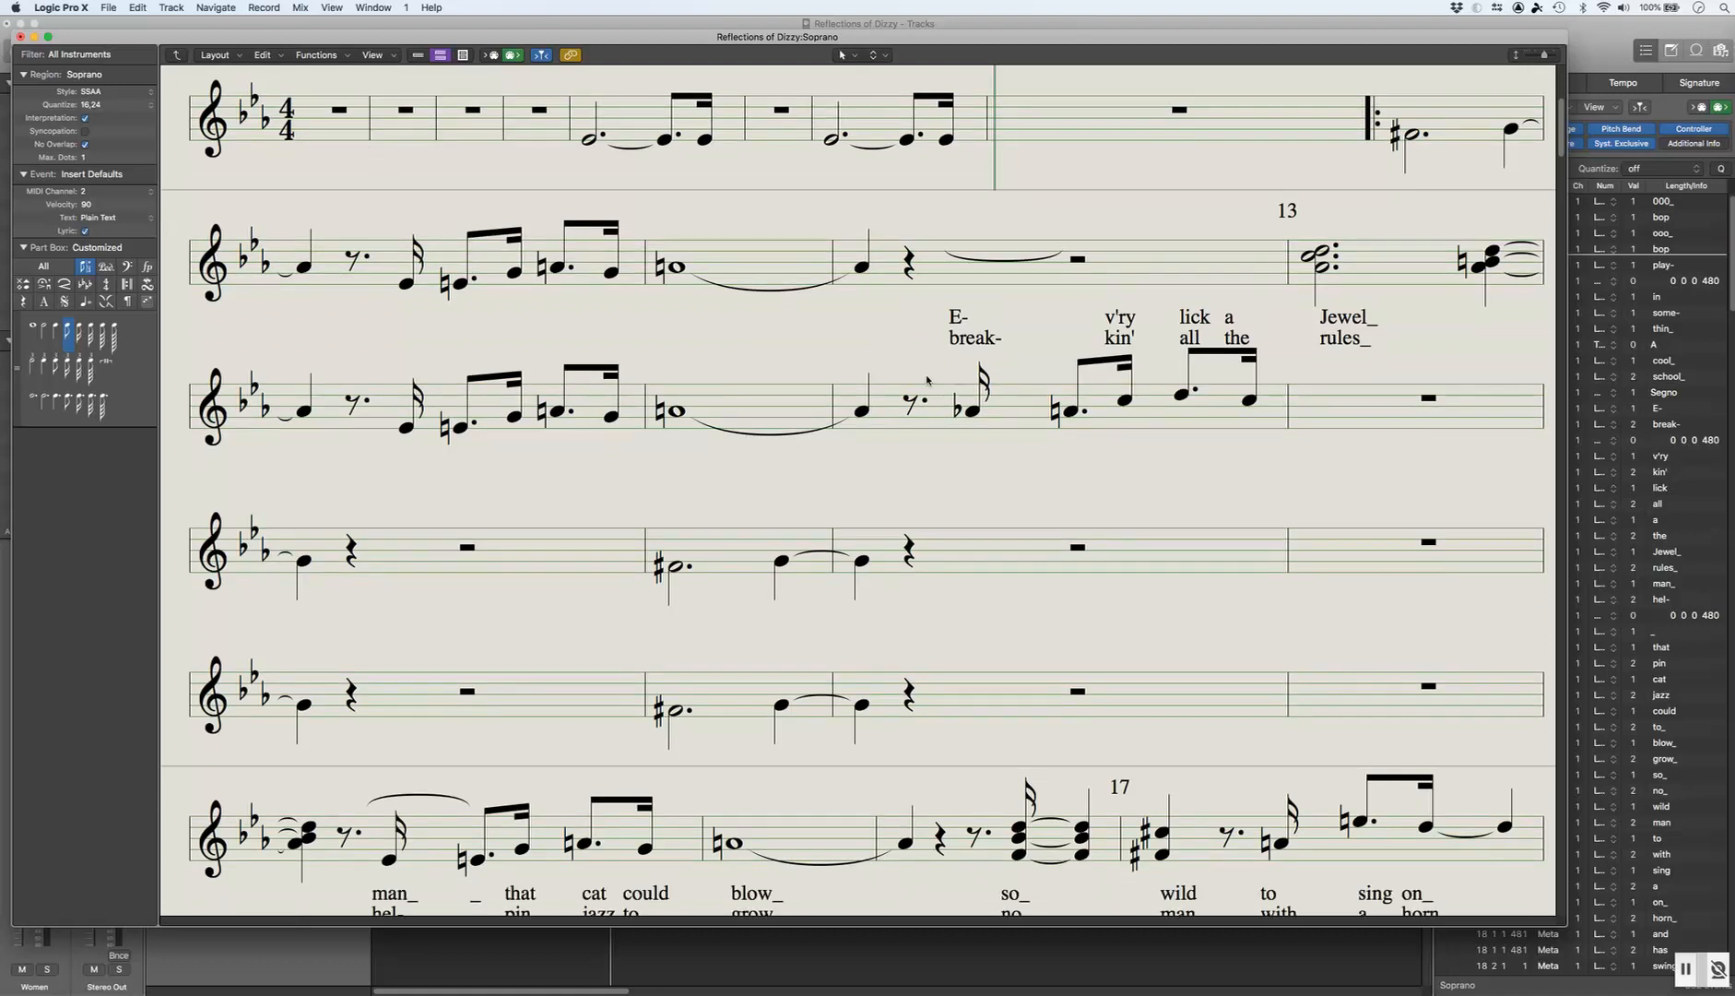
Step: Duplicate the second staff's five-note phrase in bar 12 in place and assign the copies to MIDI channel 1
{"action": "left_click_drag", "start_coordinate": [920, 355], "coordinate": [1270, 458]}
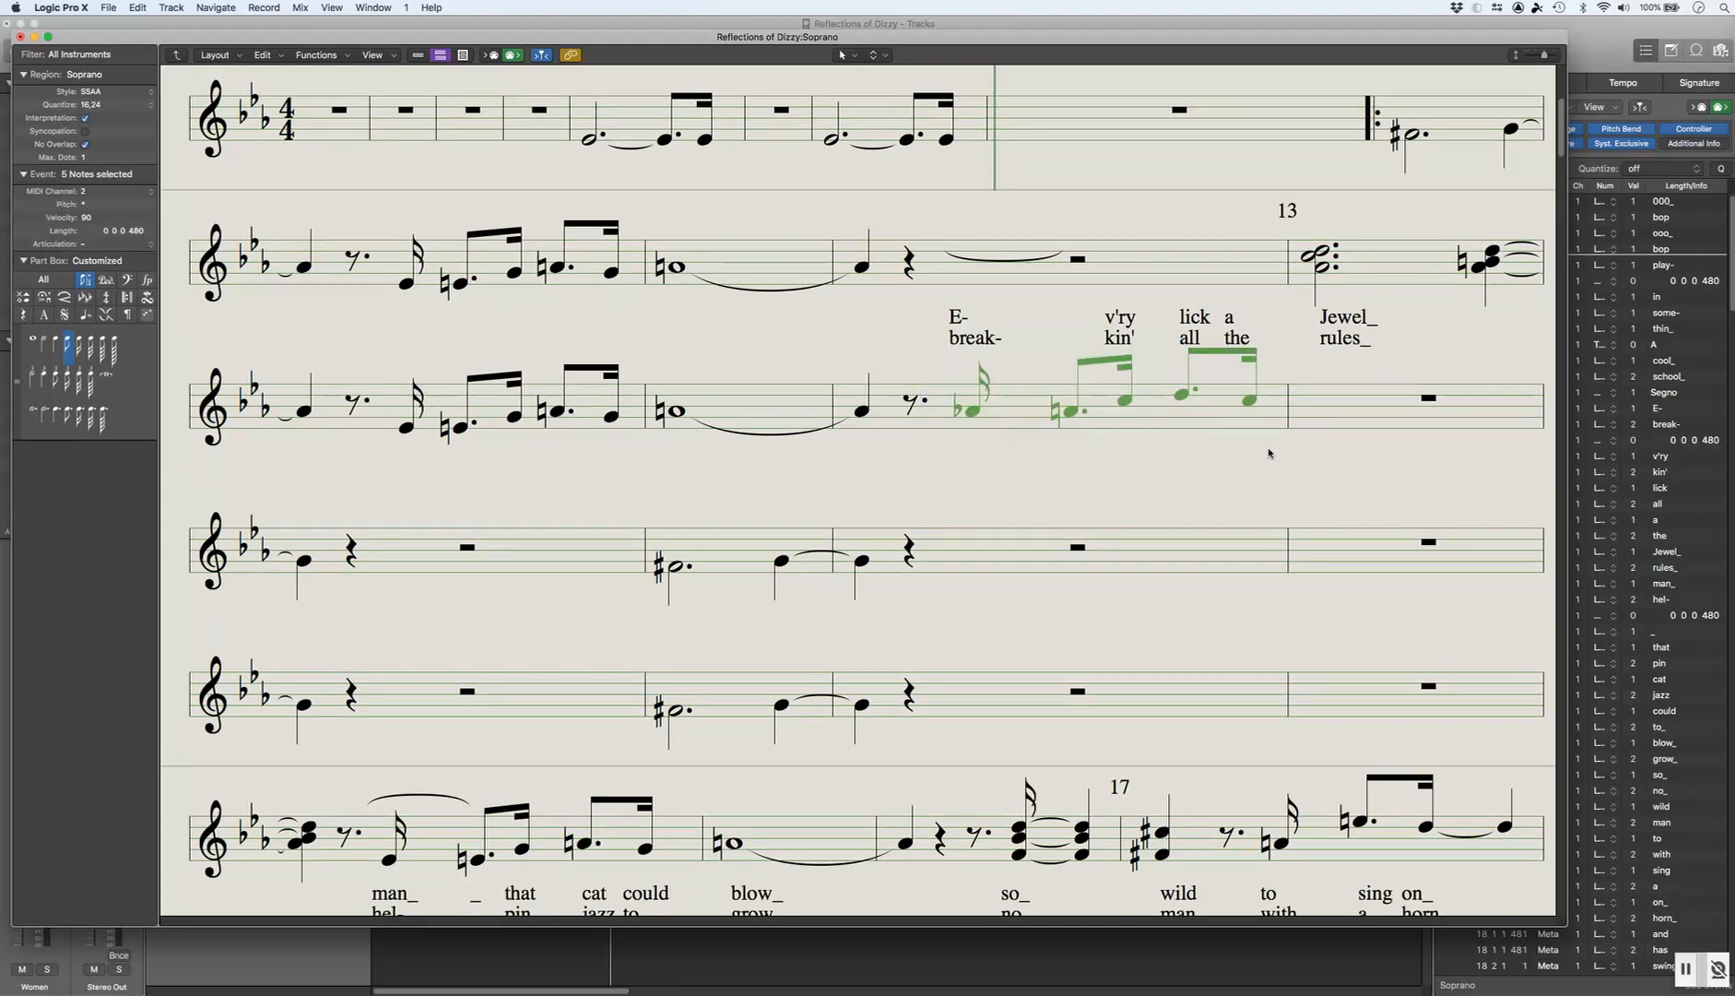
{"action": "left_click", "coordinate": [278, 57]}
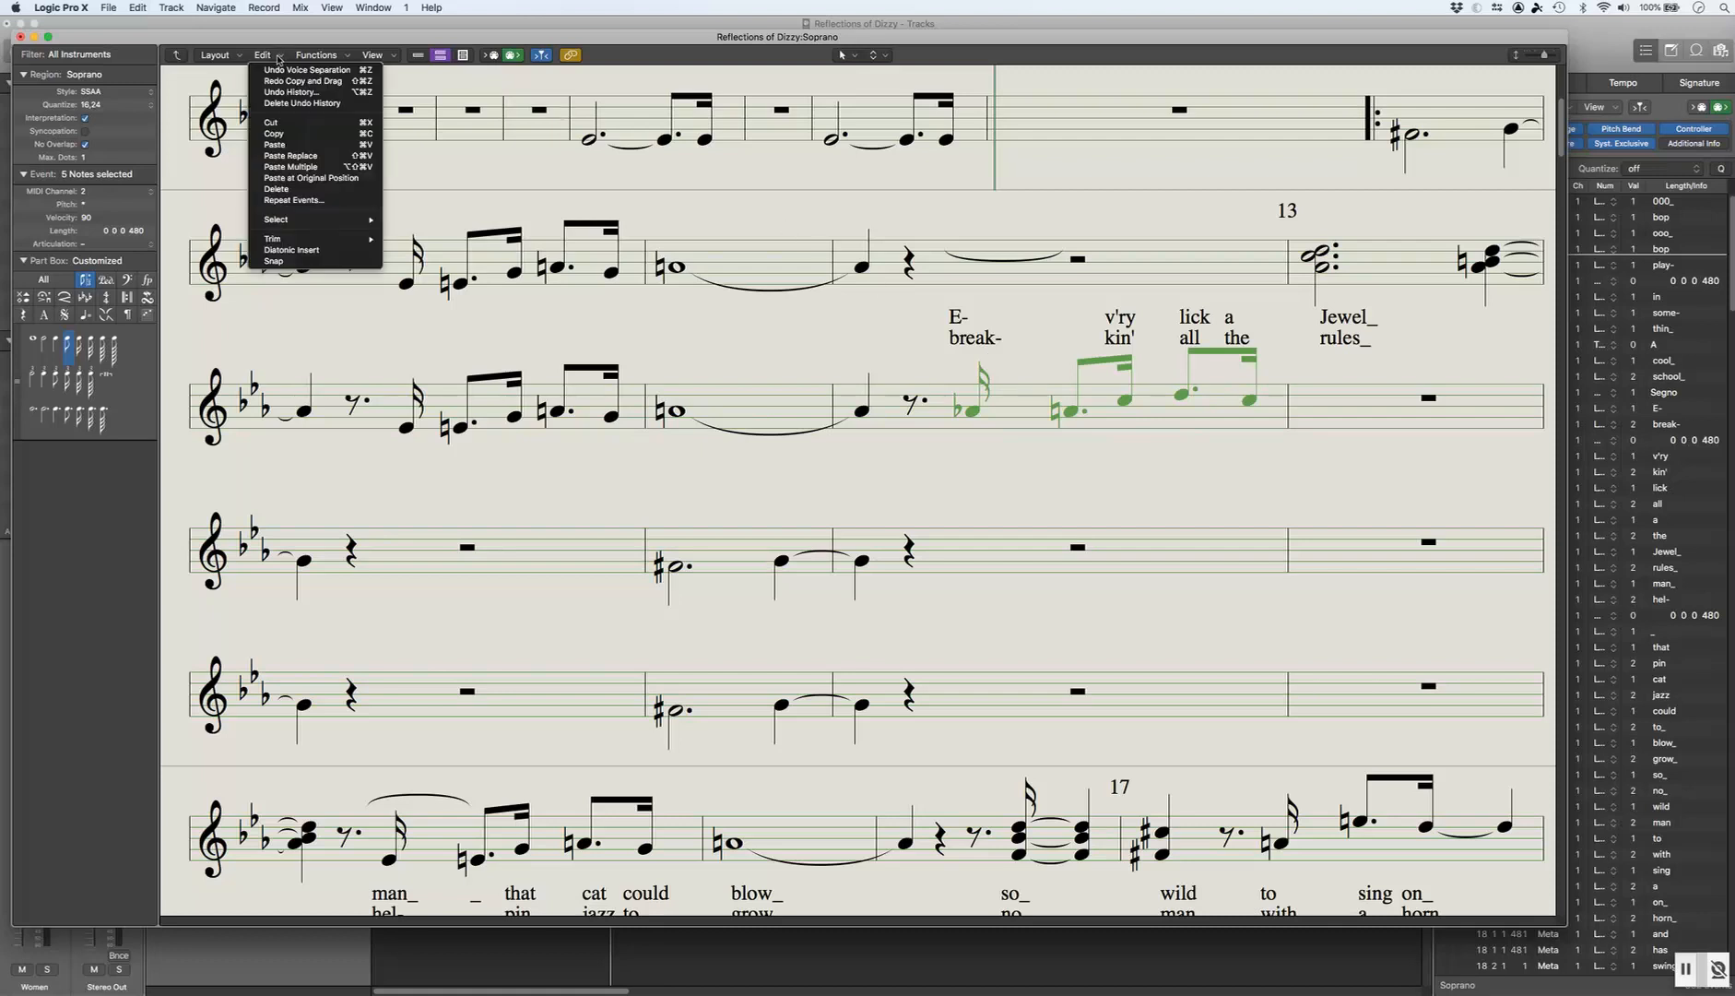
{"action": "left_click", "coordinate": [351, 178]}
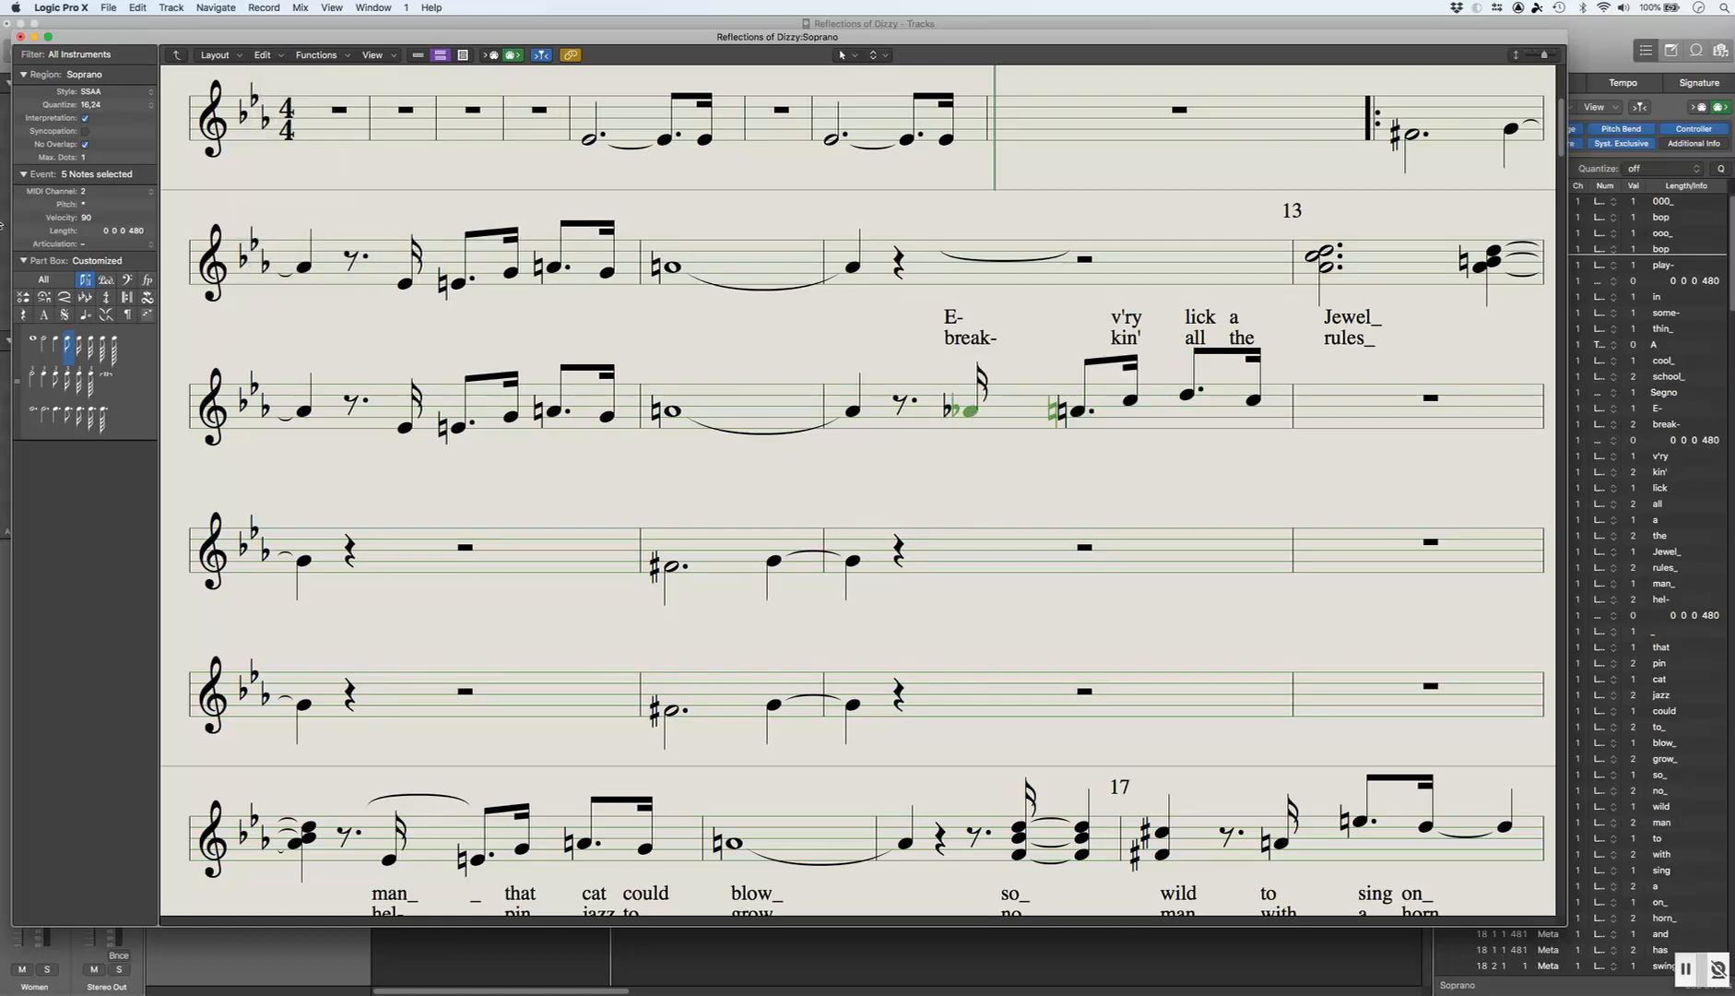
{"action": "left_click", "coordinate": [99, 194]}
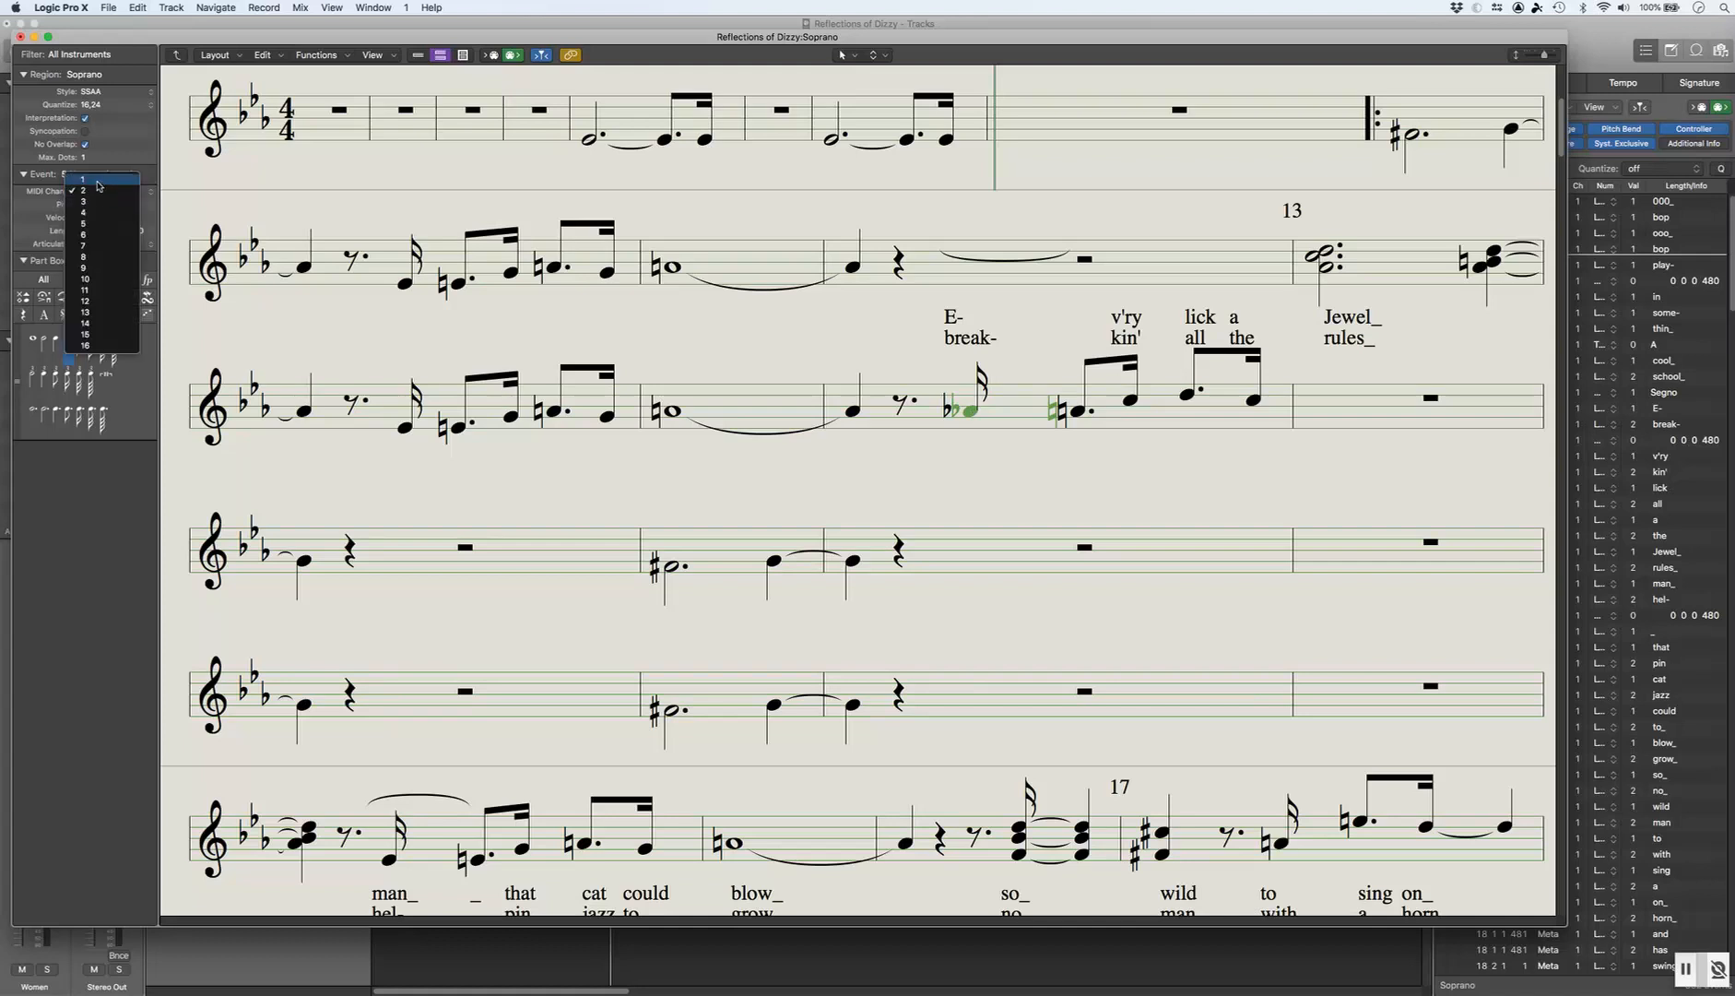
{"action": "left_click", "coordinate": [99, 181]}
{"action": "left_click", "coordinate": [917, 472]}
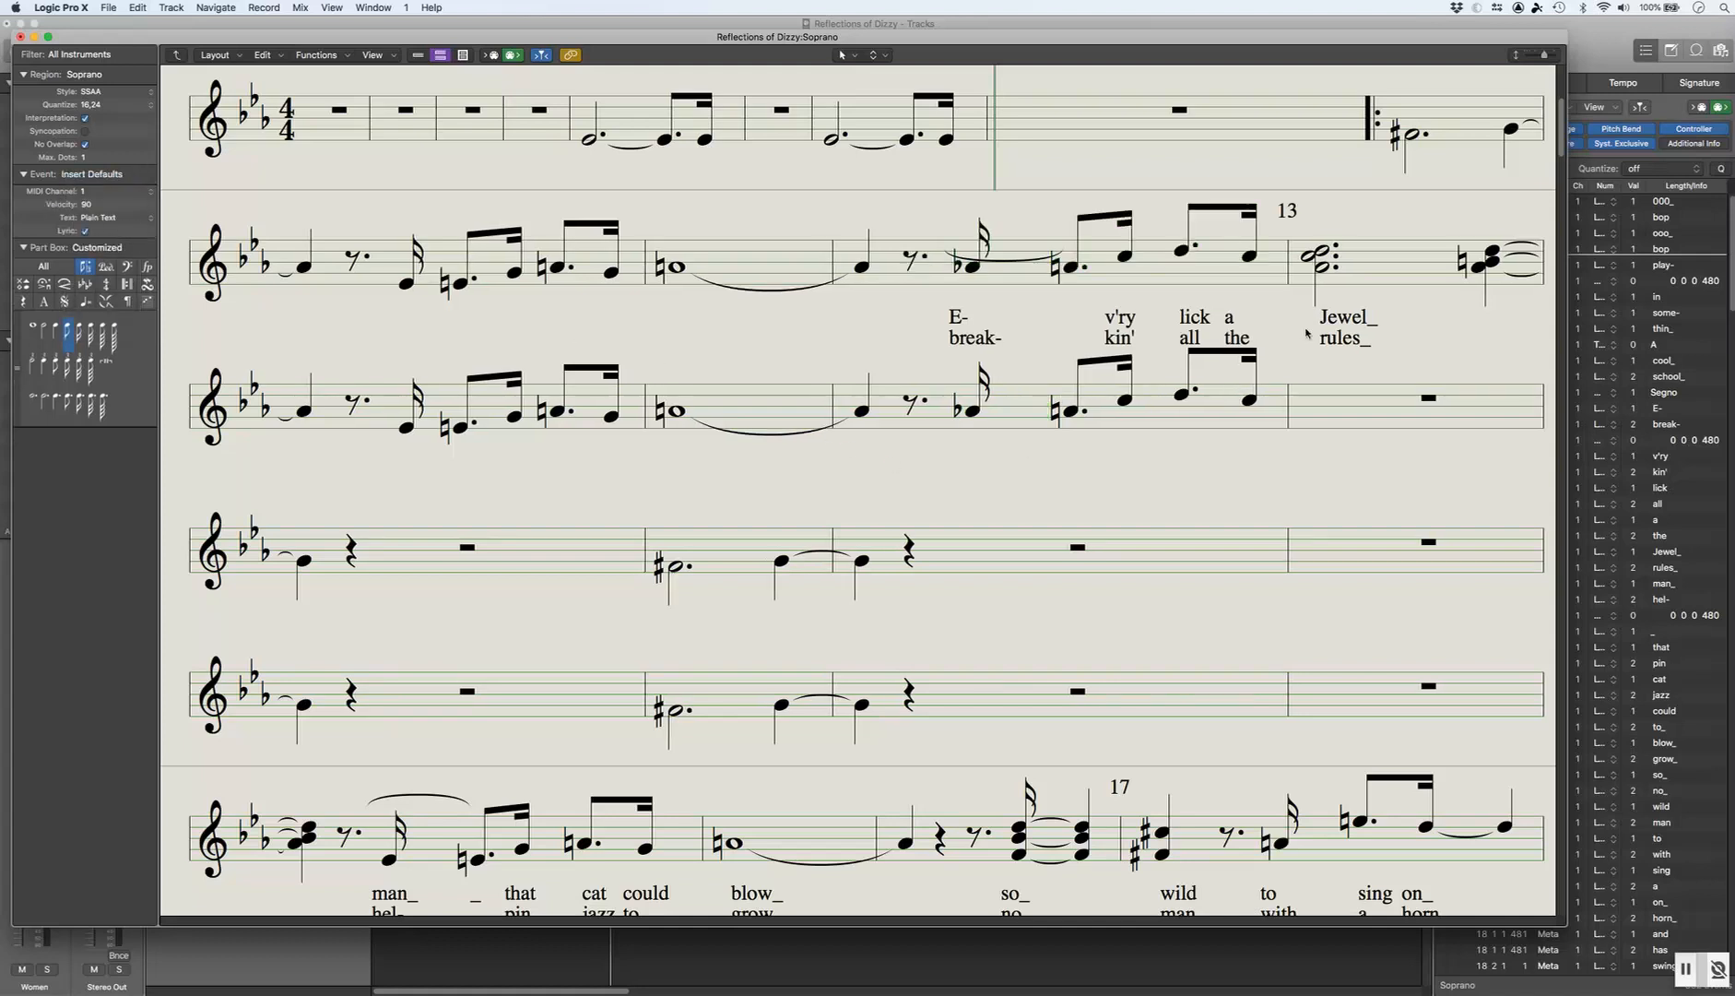
Step: Use Voice Separation to split the first staff's three-note chords in bar 13 across the first, second and fourth staves
{"action": "scroll", "coordinate": [1251, 332], "scroll_direction": "down", "scroll_amount": 2}
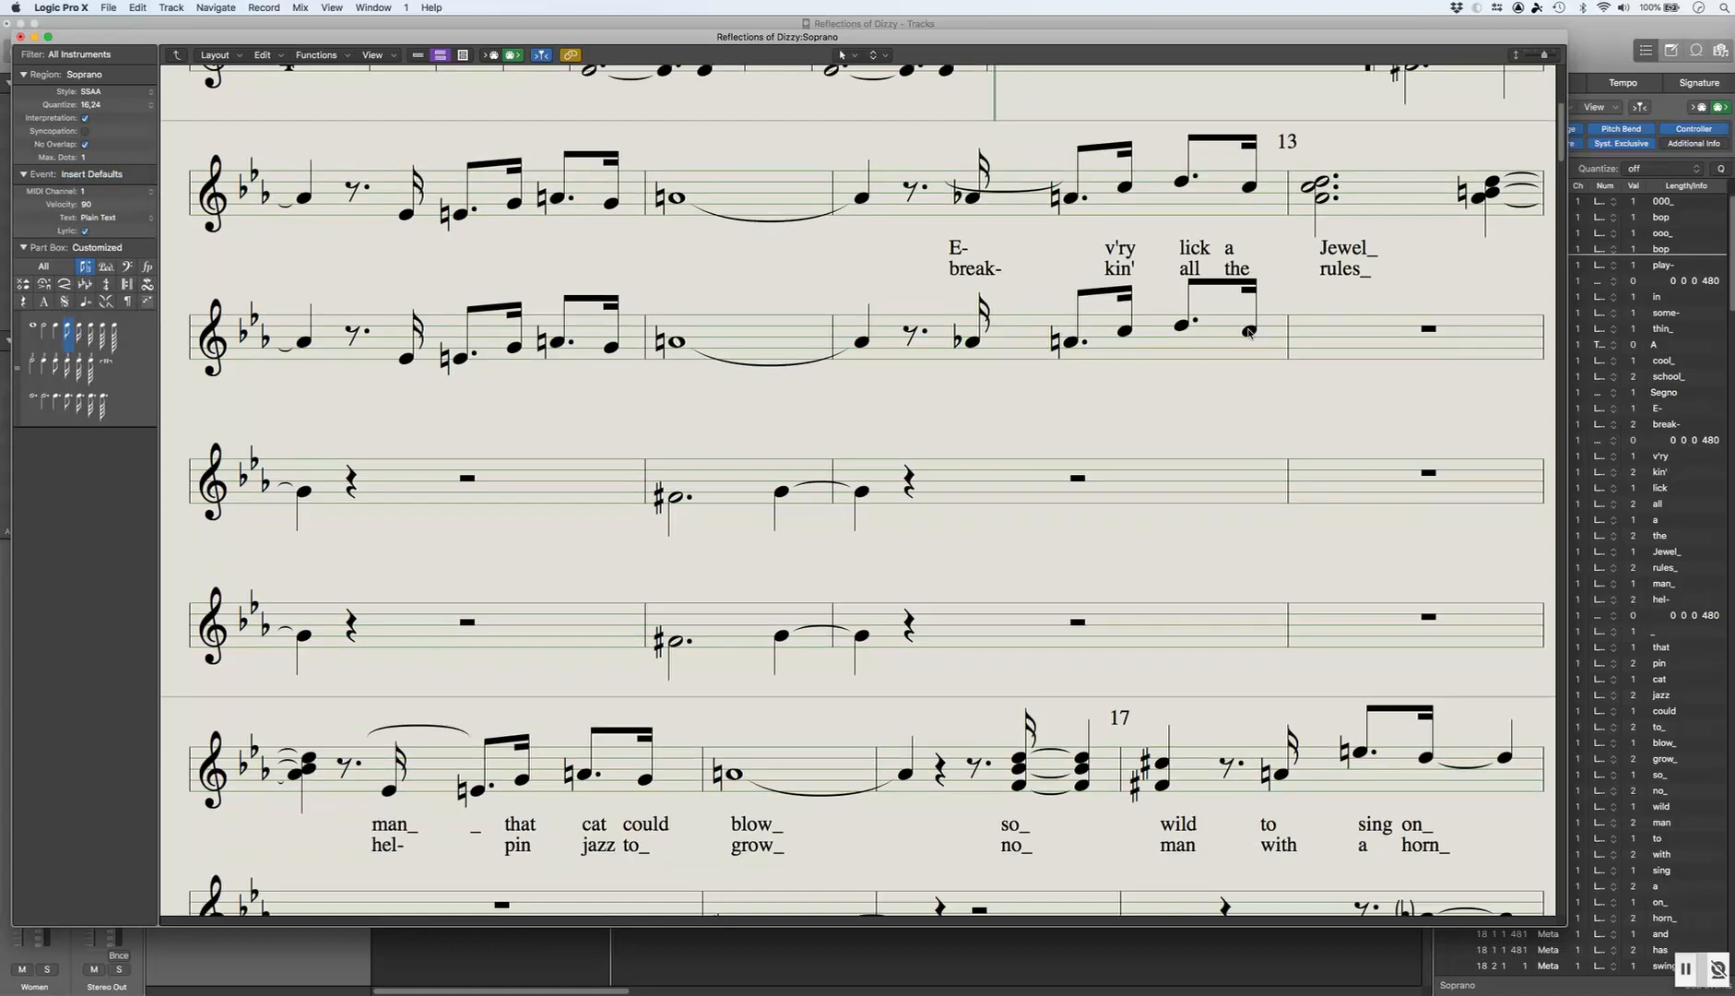
{"action": "scroll", "coordinate": [1251, 333], "scroll_direction": "up", "scroll_amount": 3}
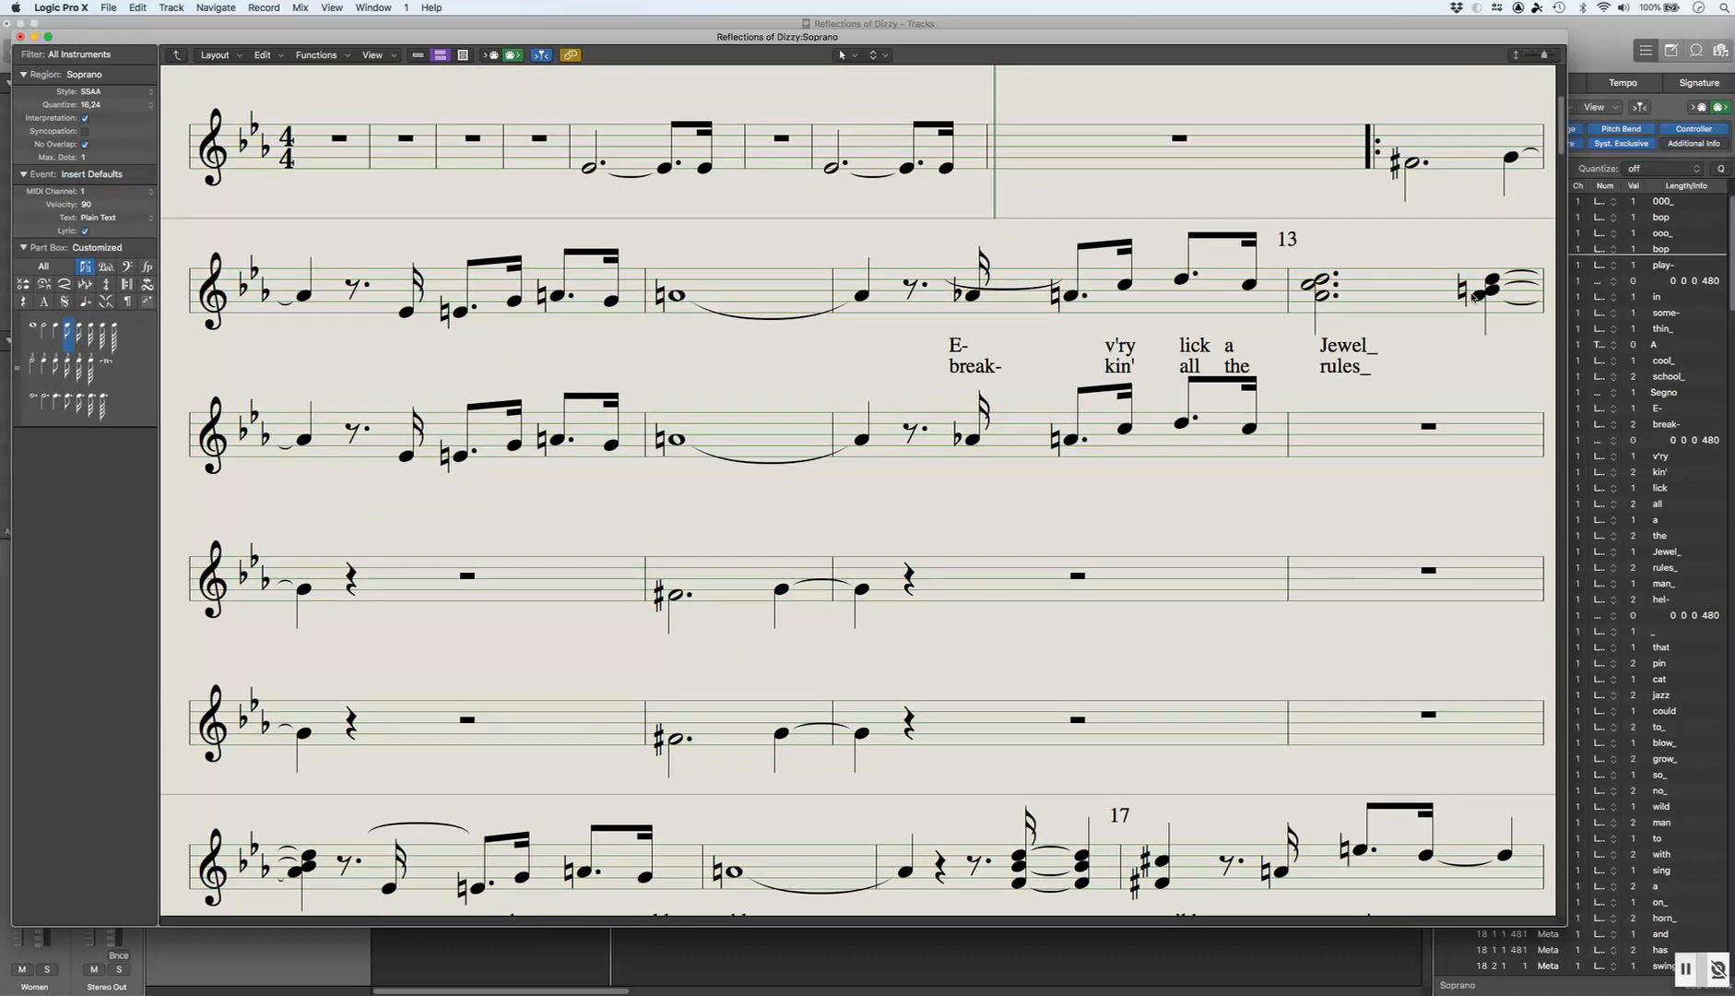
{"action": "mouse_move", "coordinate": [1290, 272]}
{"action": "left_mouse_down"}
{"action": "mouse_move", "coordinate": [1395, 299]}
{"action": "mouse_move", "coordinate": [1547, 290]}
{"action": "left_mouse_up"}
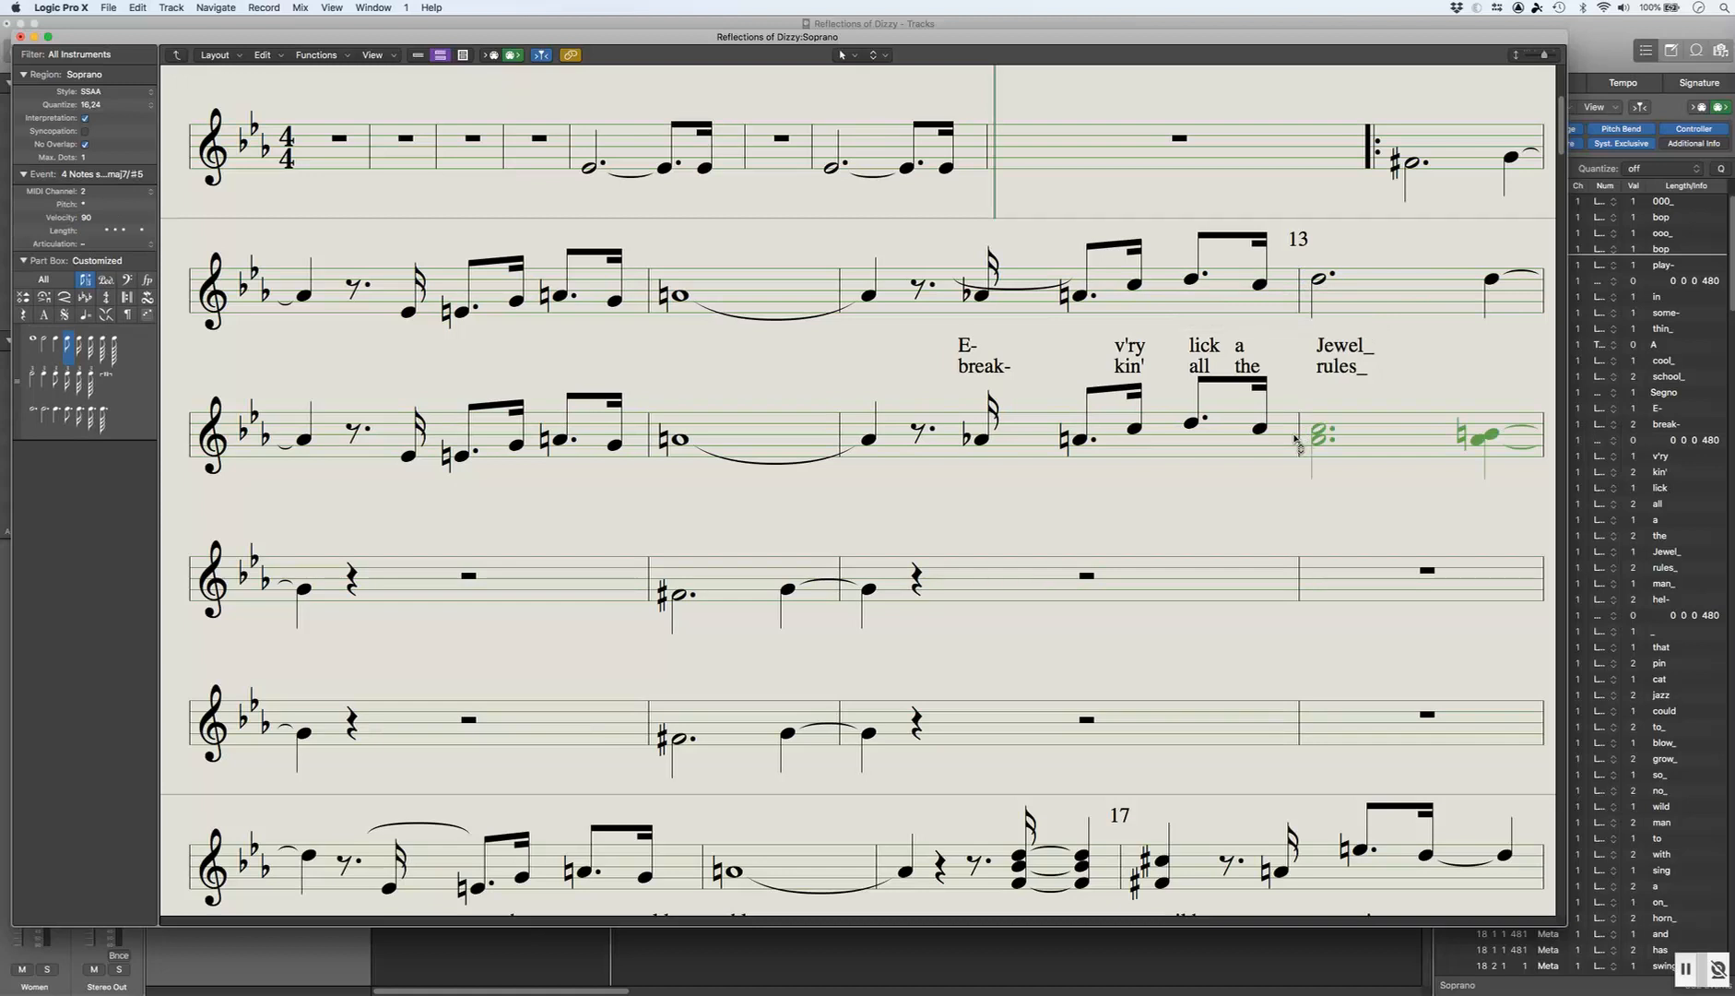
{"action": "left_click_drag", "start_coordinate": [1297, 443], "coordinate": [1328, 447]}
{"action": "left_click_drag", "start_coordinate": [1488, 452], "coordinate": [1526, 489]}
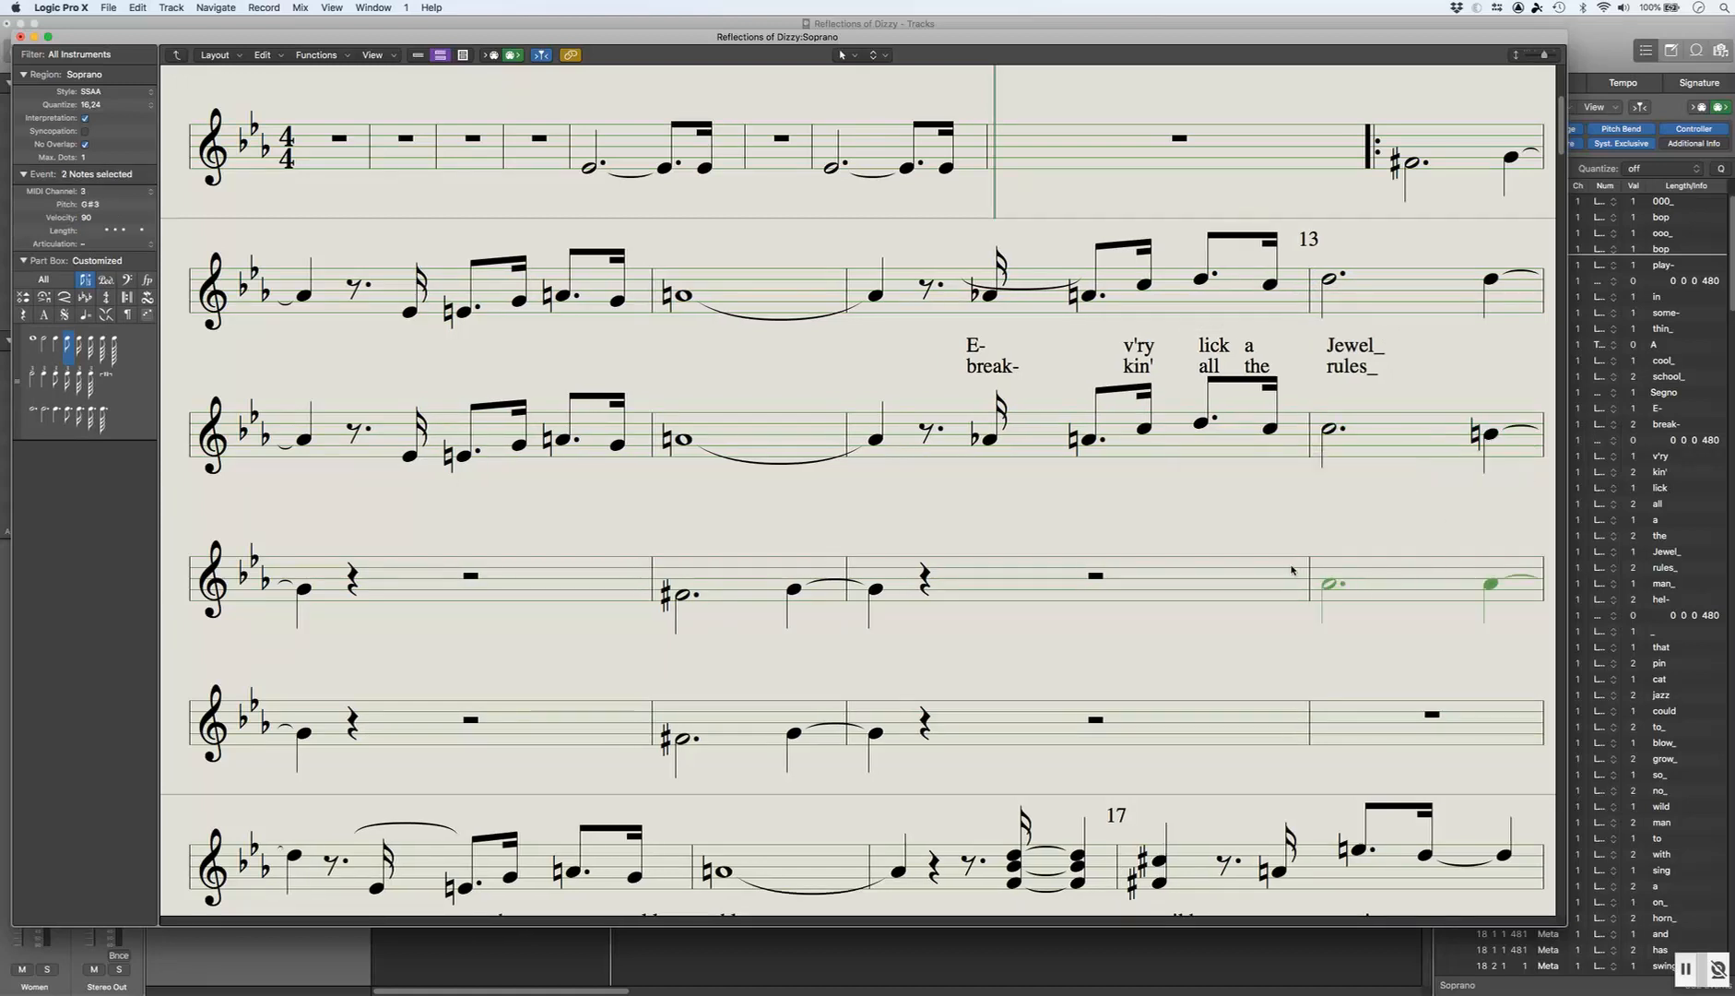
{"action": "left_click_drag", "start_coordinate": [1292, 570], "coordinate": [1540, 579]}
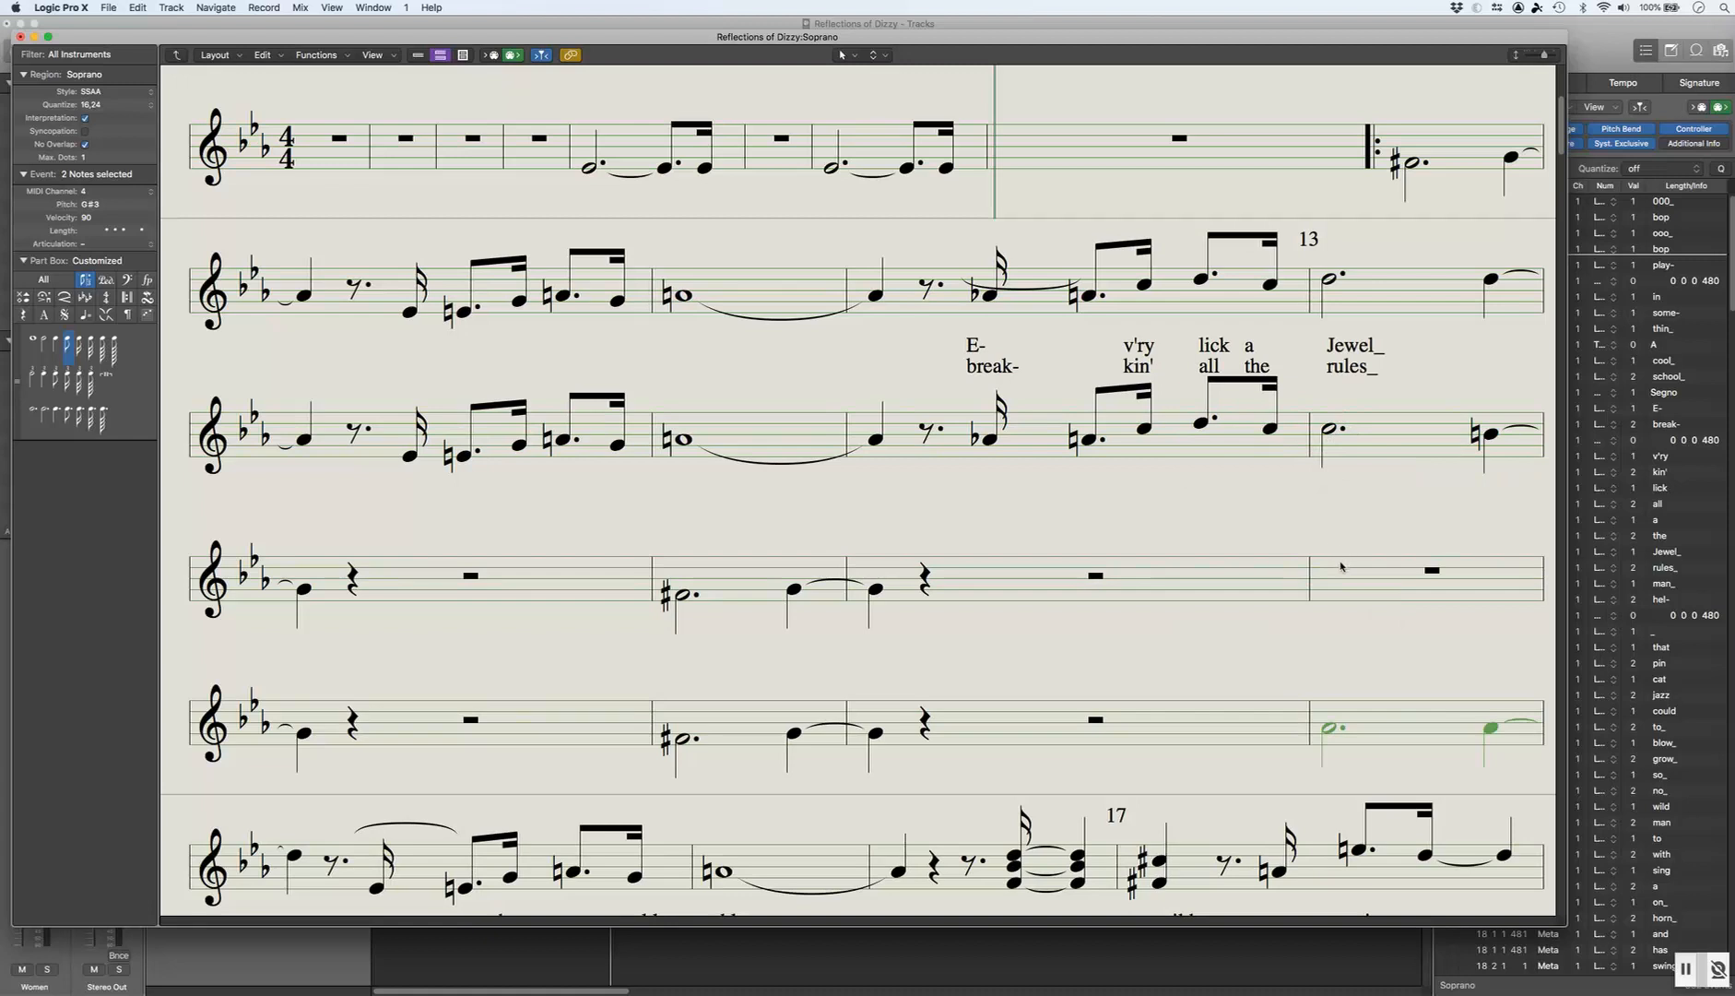
Step: Duplicate the fourth staff's two notes in bar 13 in place and assign the copies to MIDI channel 3
{"action": "scroll", "coordinate": [1328, 664], "scroll_direction": "down", "scroll_amount": 3}
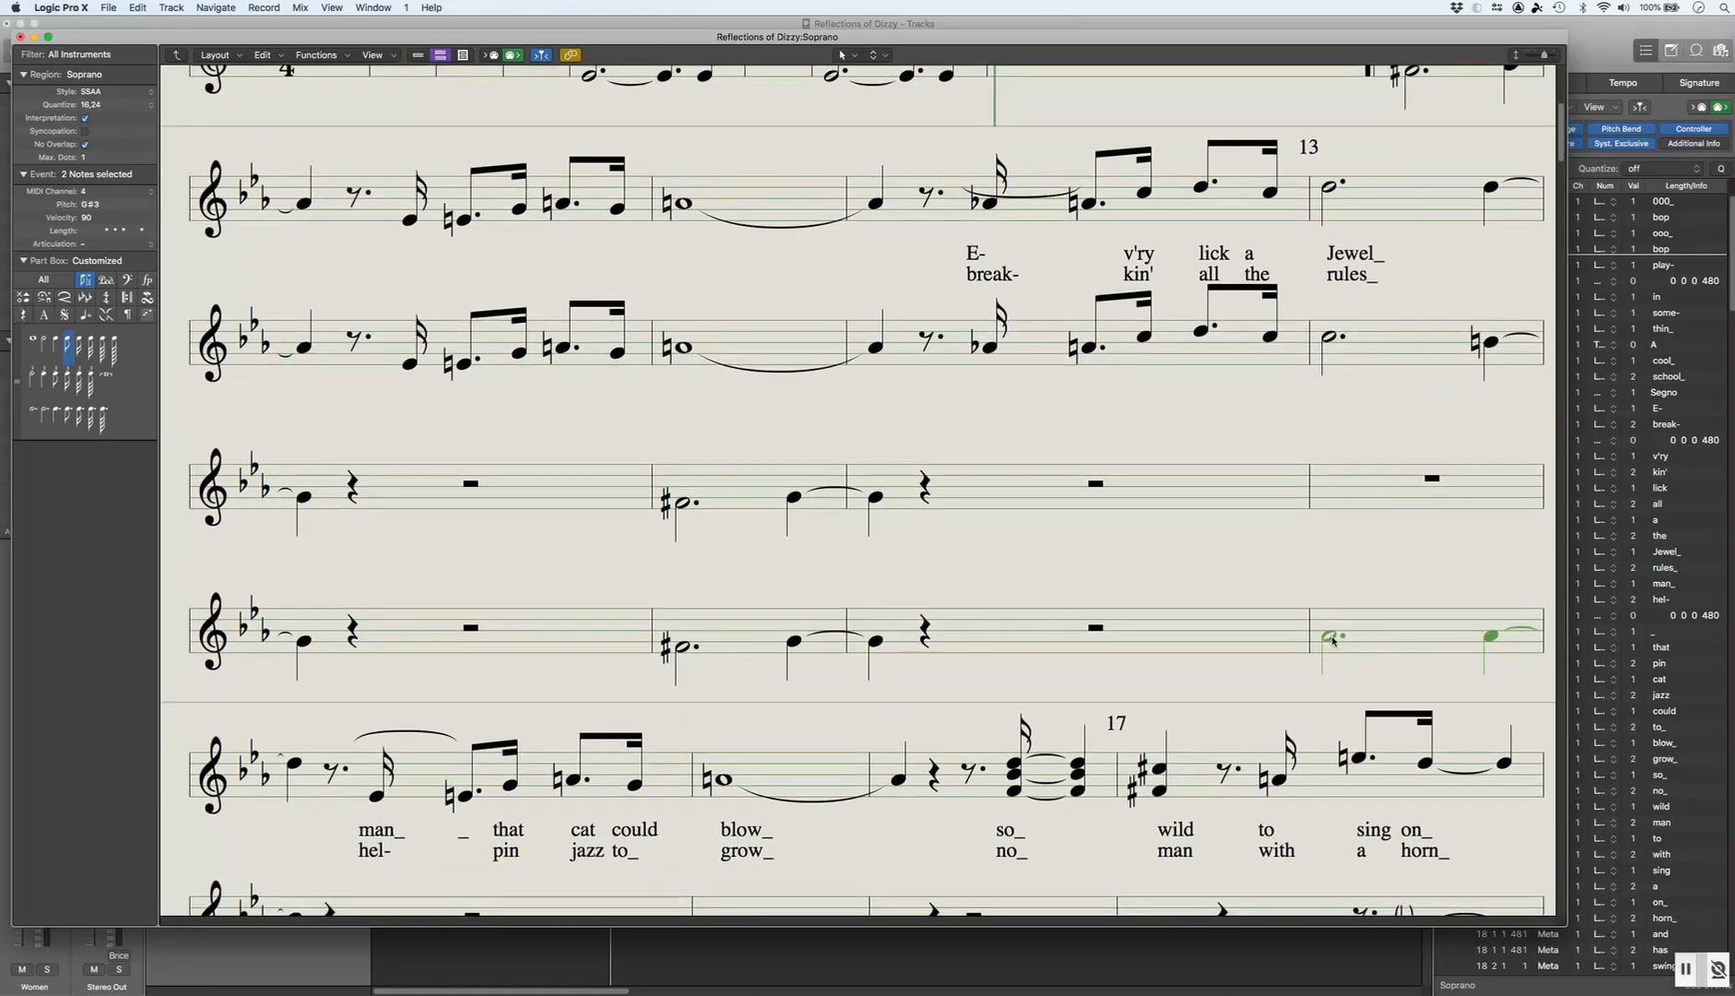
{"action": "left_click_drag", "start_coordinate": [1332, 639], "coordinate": [1333, 641]}
{"action": "left_click", "coordinate": [83, 190]}
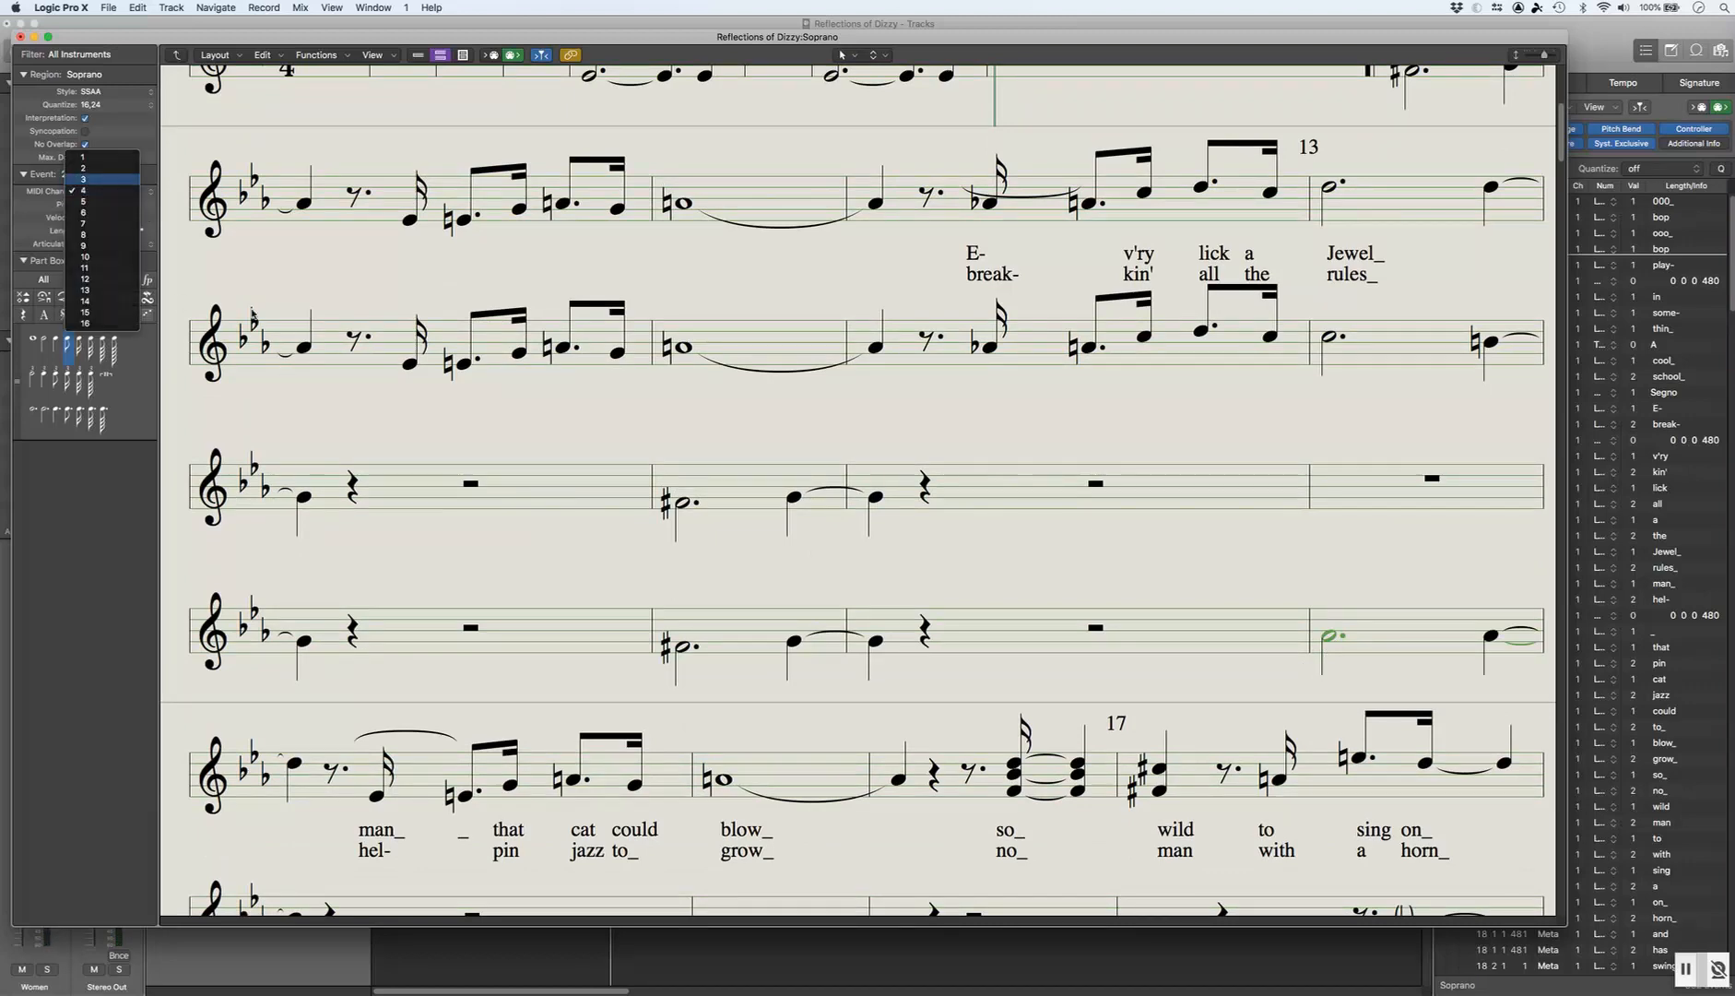
{"action": "left_click", "coordinate": [87, 179]}
Step: Review the separated staves and the selected notes' MIDI channel choices, and close the score window
{"action": "scroll", "coordinate": [839, 566], "scroll_direction": "down", "scroll_amount": 5}
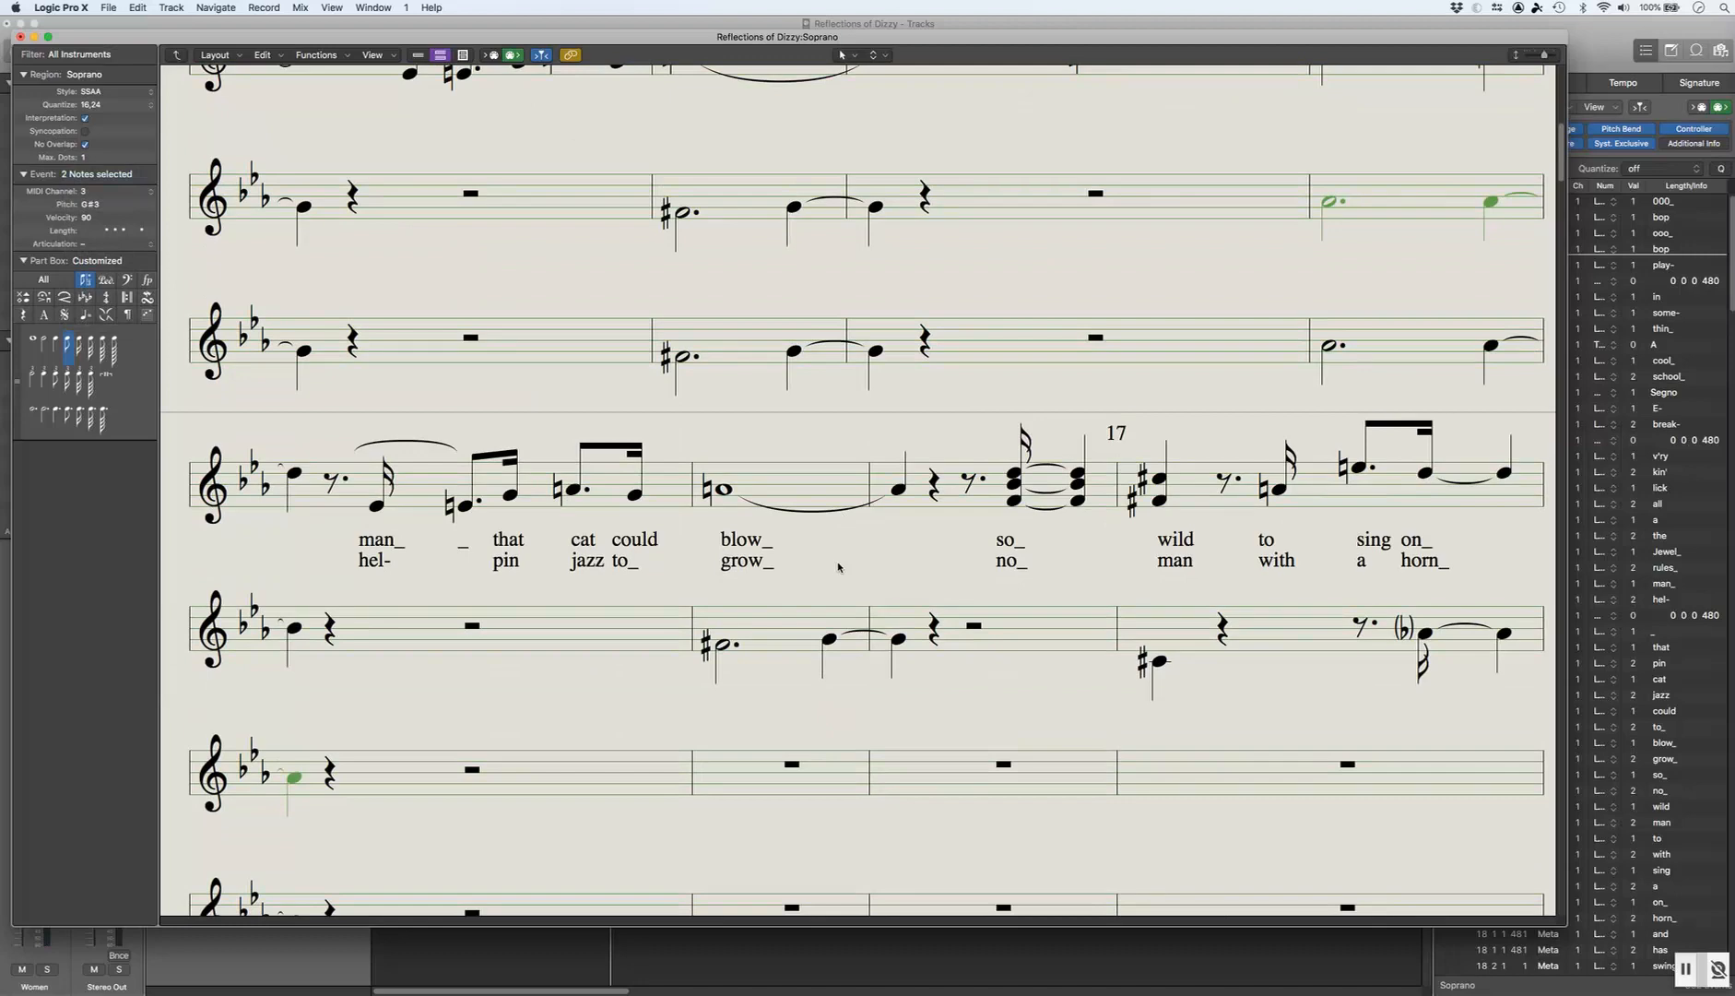
{"action": "scroll", "coordinate": [838, 566], "scroll_direction": "up", "scroll_amount": 10}
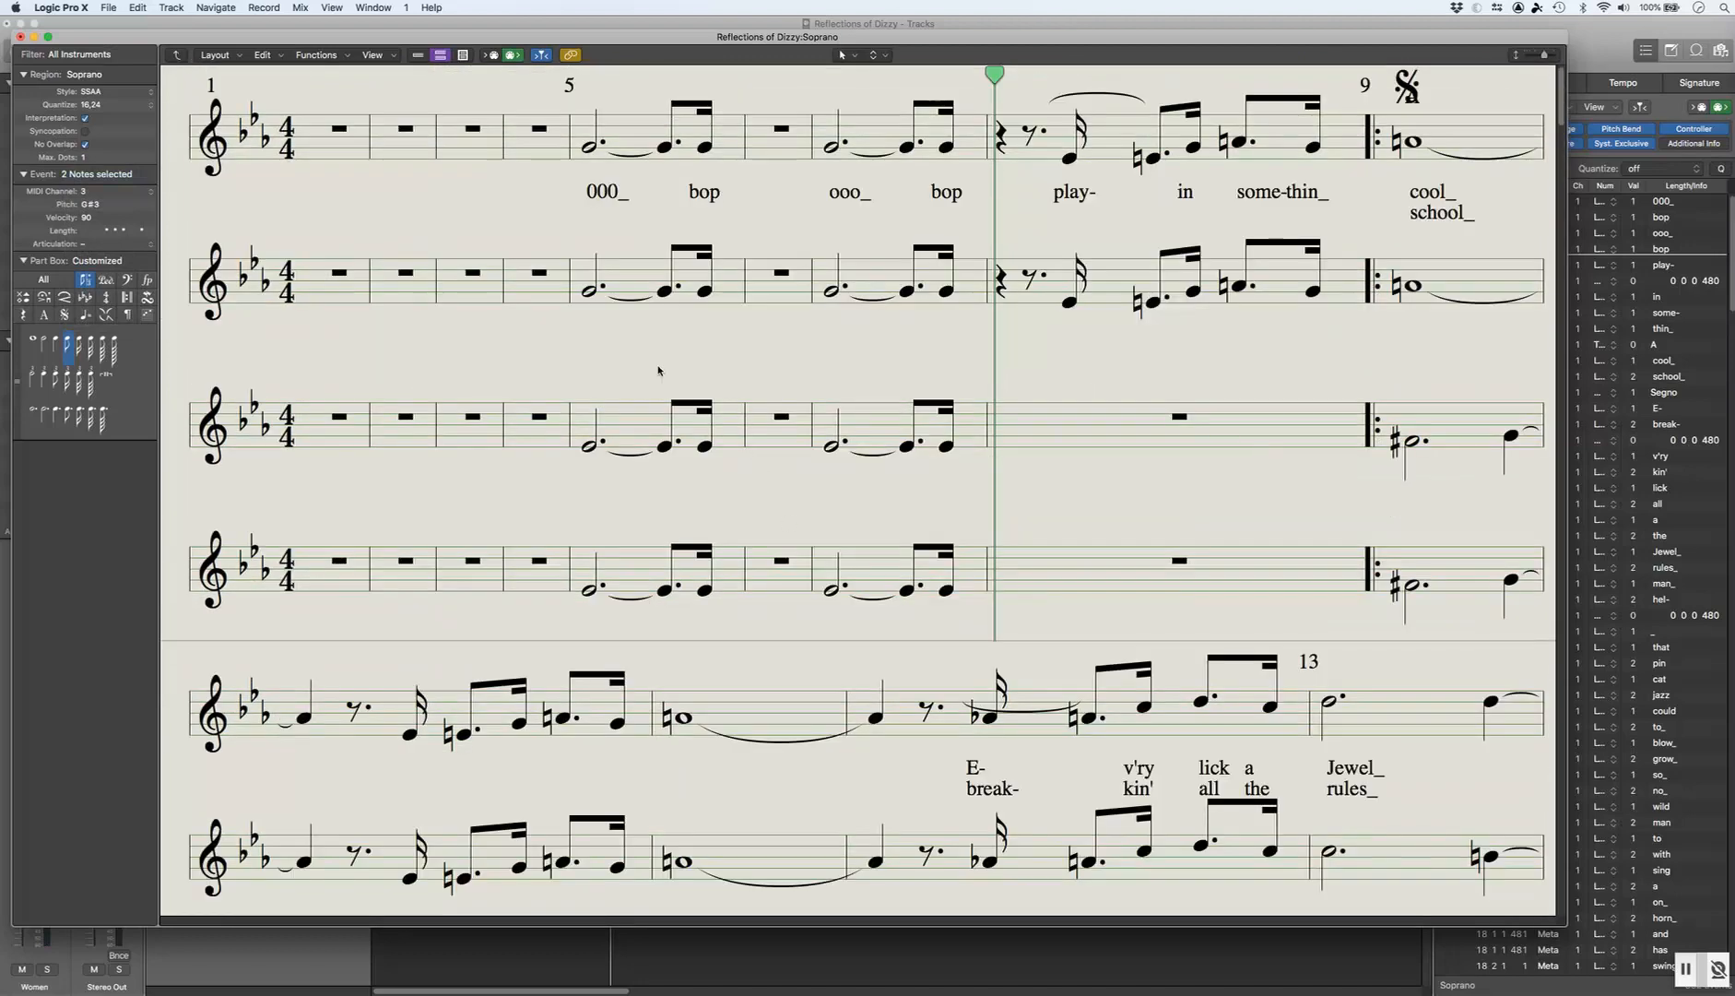
{"action": "scroll", "coordinate": [646, 329], "scroll_direction": "down", "scroll_amount": 1}
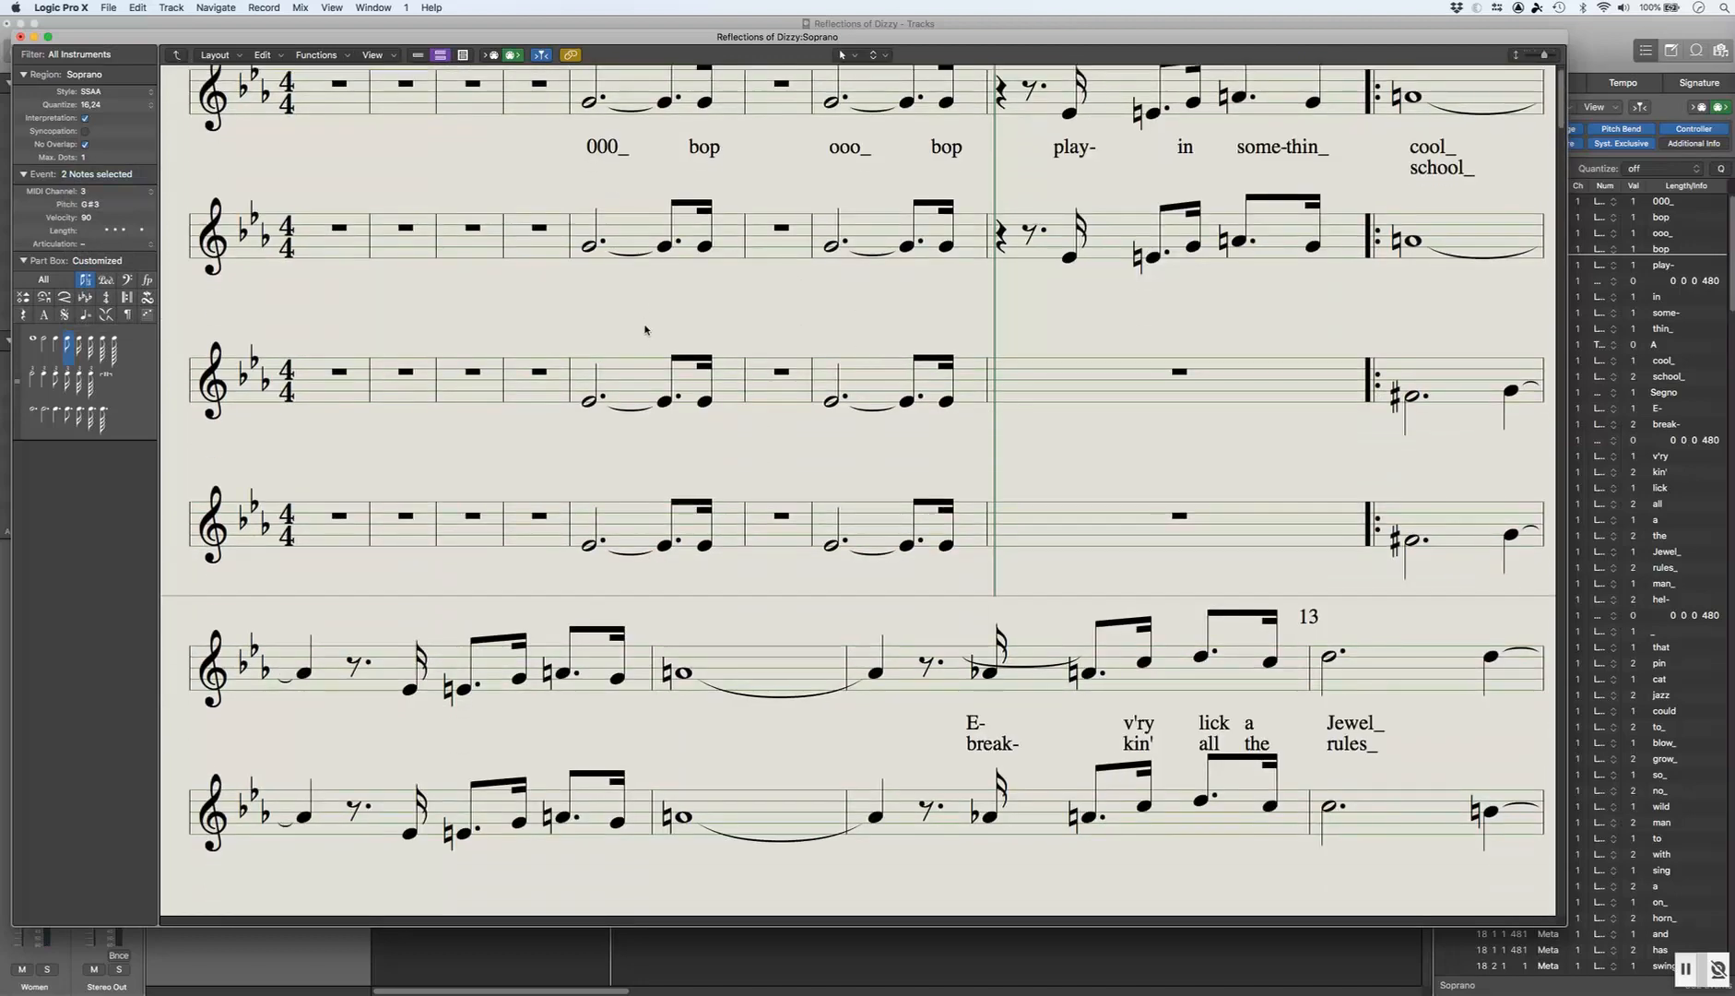
{"action": "scroll", "coordinate": [646, 328], "scroll_direction": "up", "scroll_amount": 1}
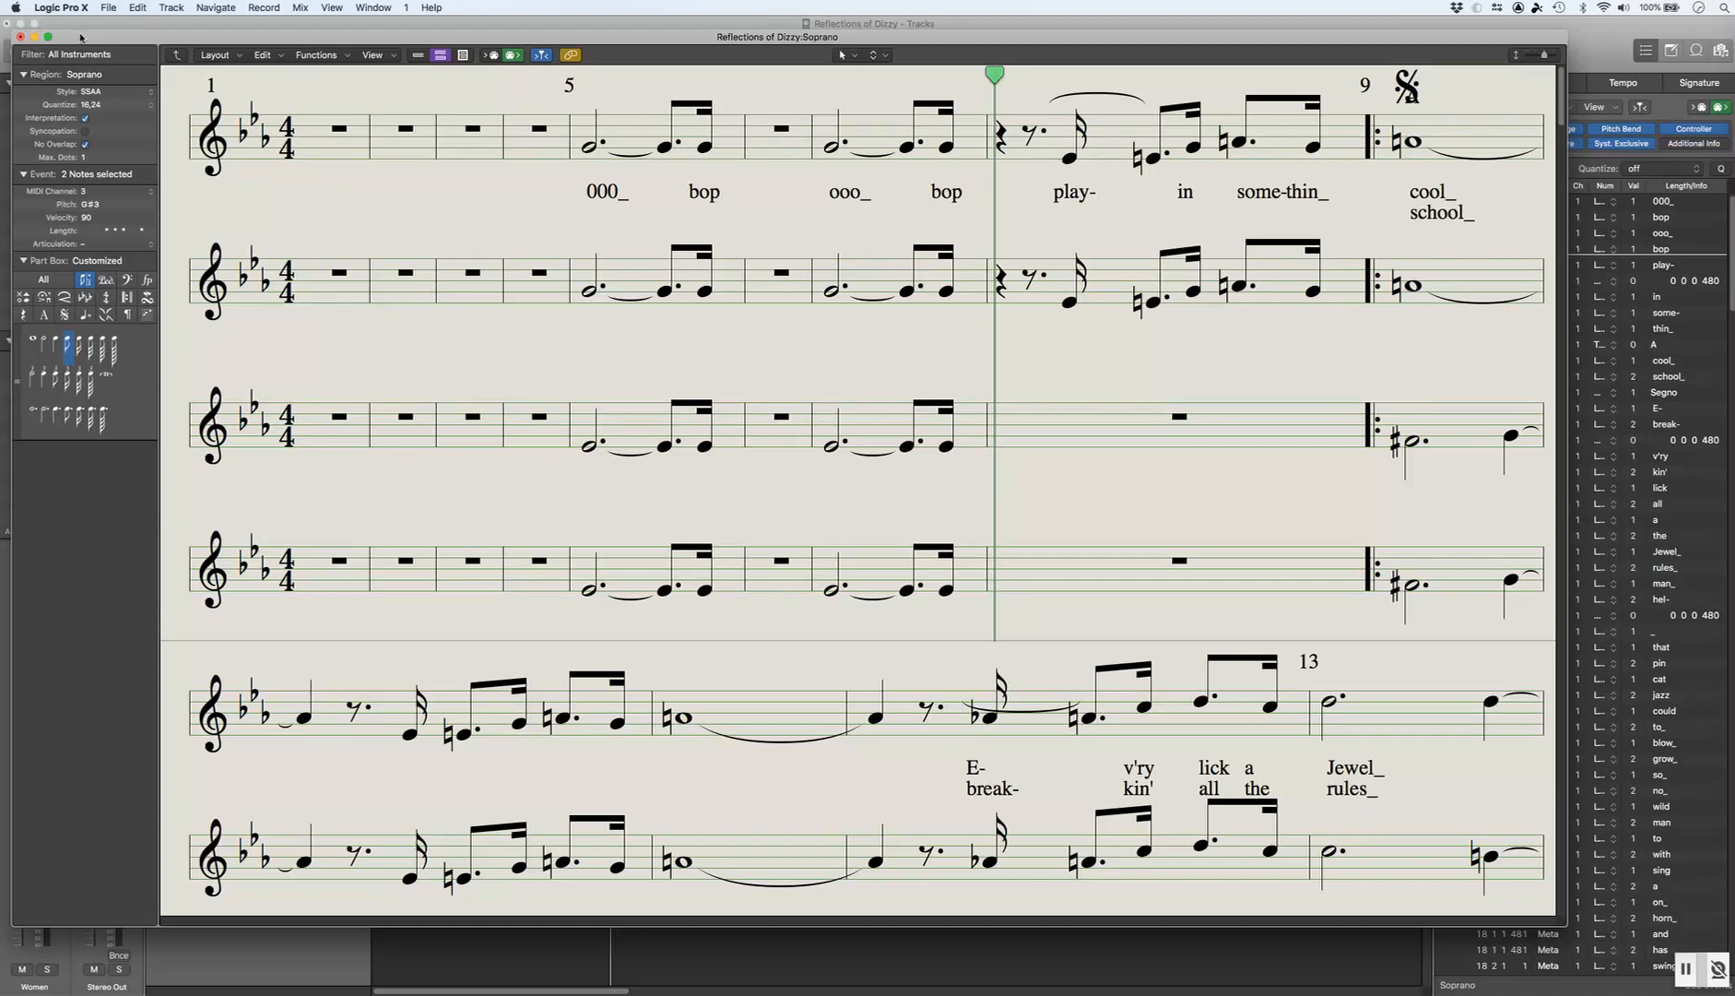
{"action": "left_click", "coordinate": [126, 191]}
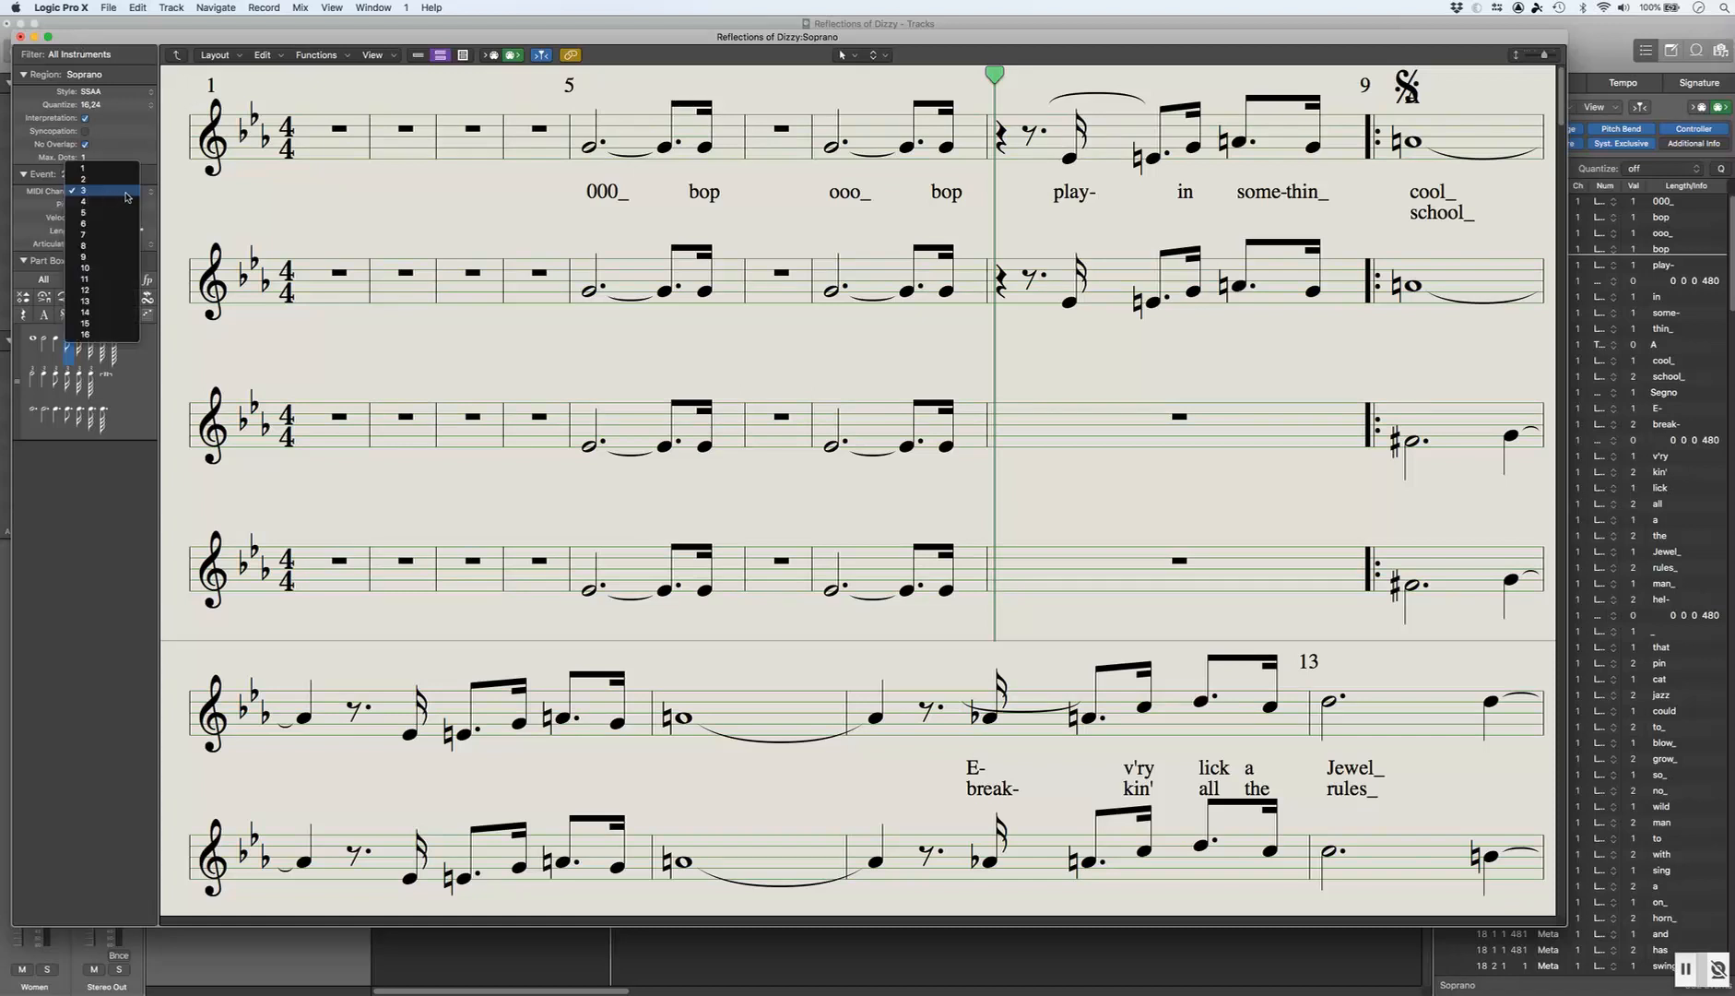
{"action": "left_click", "coordinate": [135, 192]}
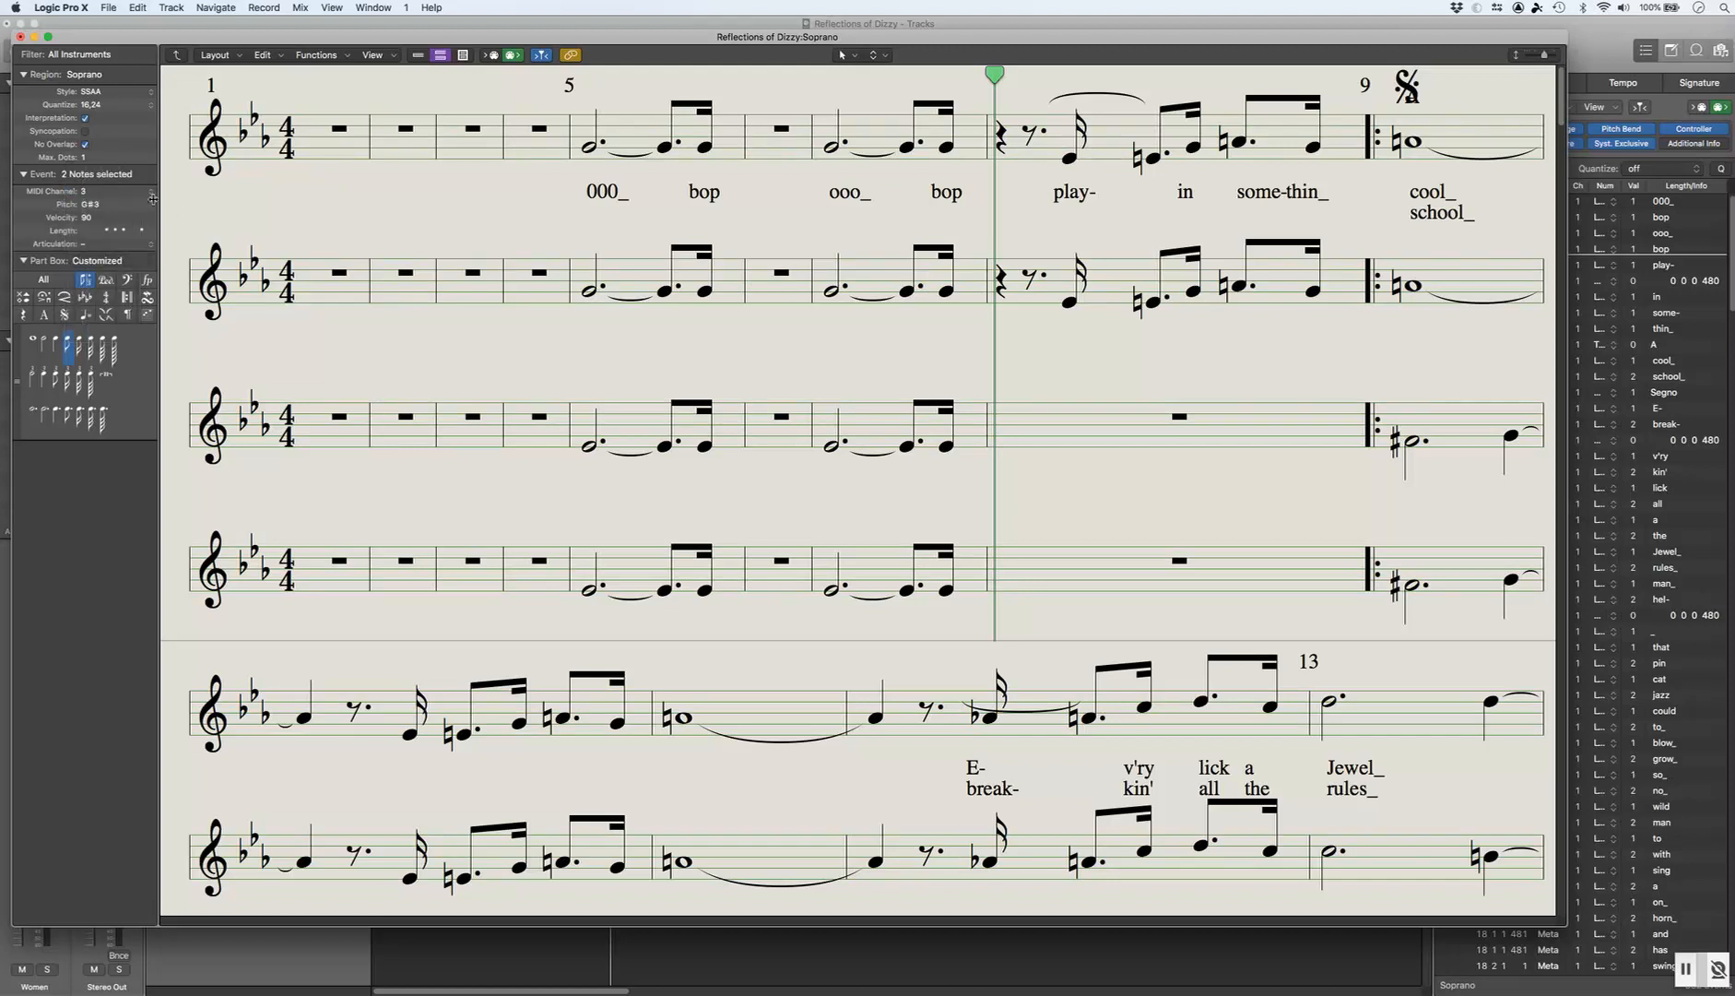
{"action": "left_click", "coordinate": [135, 93]}
{"action": "left_click", "coordinate": [226, 95]}
{"action": "key", "text": "super+w"}
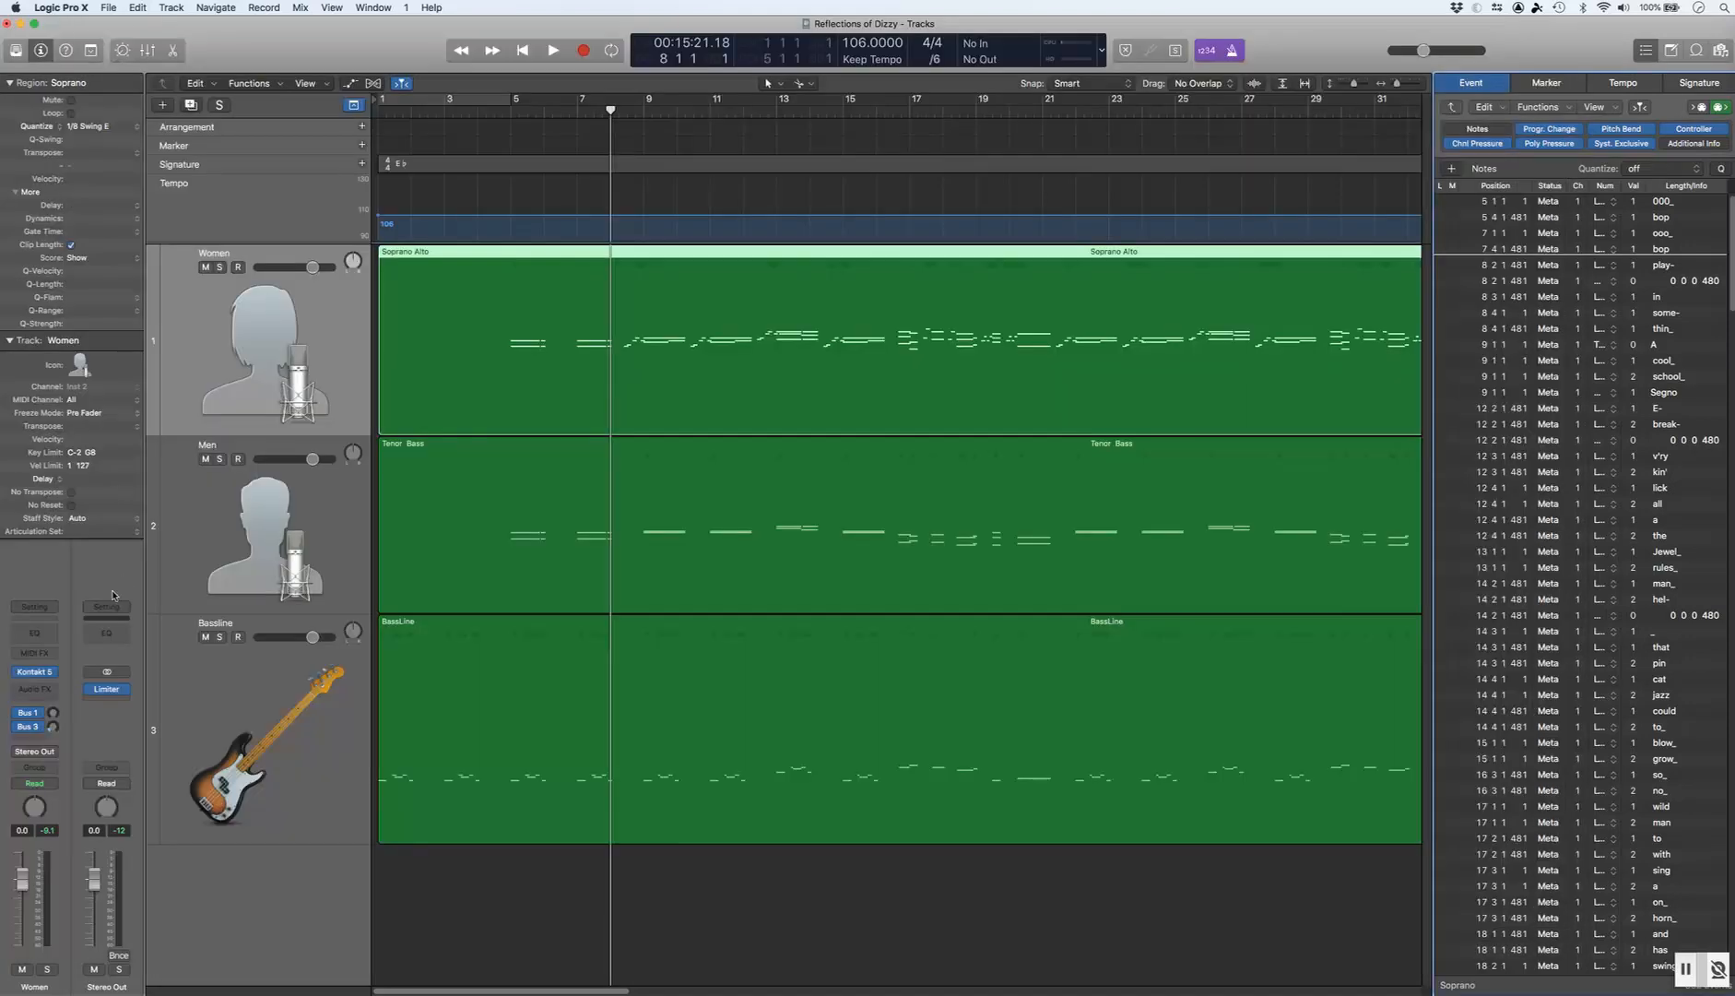
Step: Solo the Women track, play it from bar 5 and from around bar 12, and return the playhead to bar 5
{"action": "left_click", "coordinate": [509, 107]}
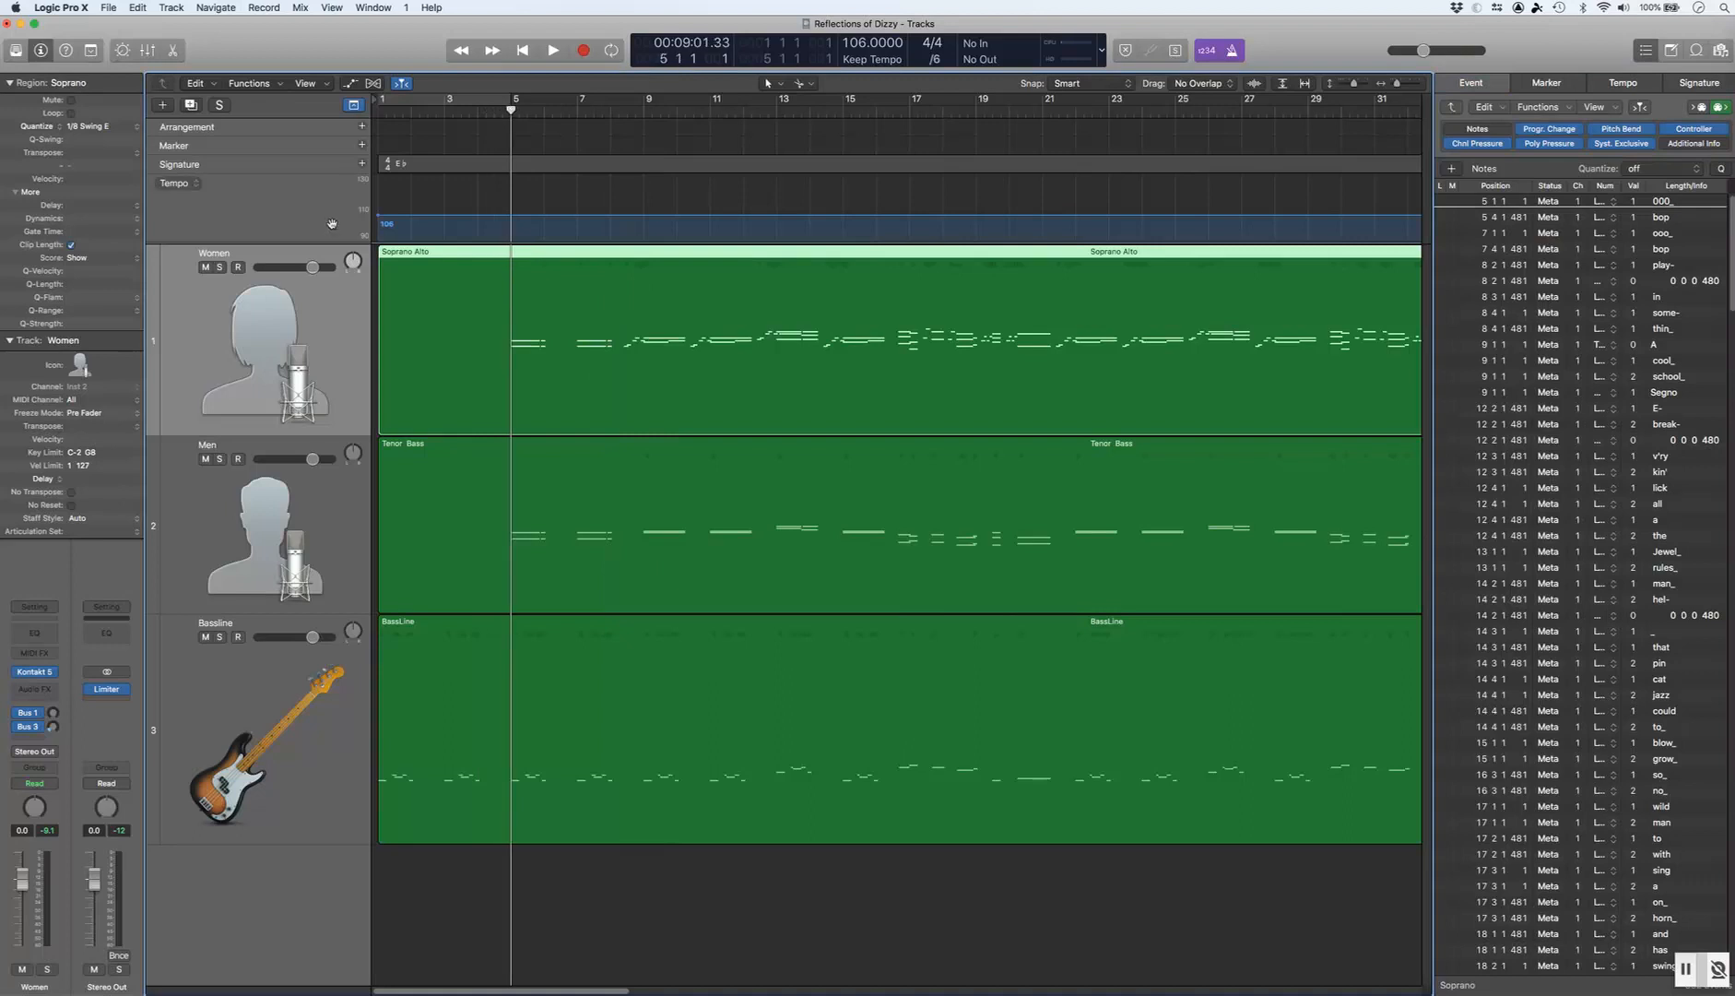
{"action": "left_click", "coordinate": [219, 268]}
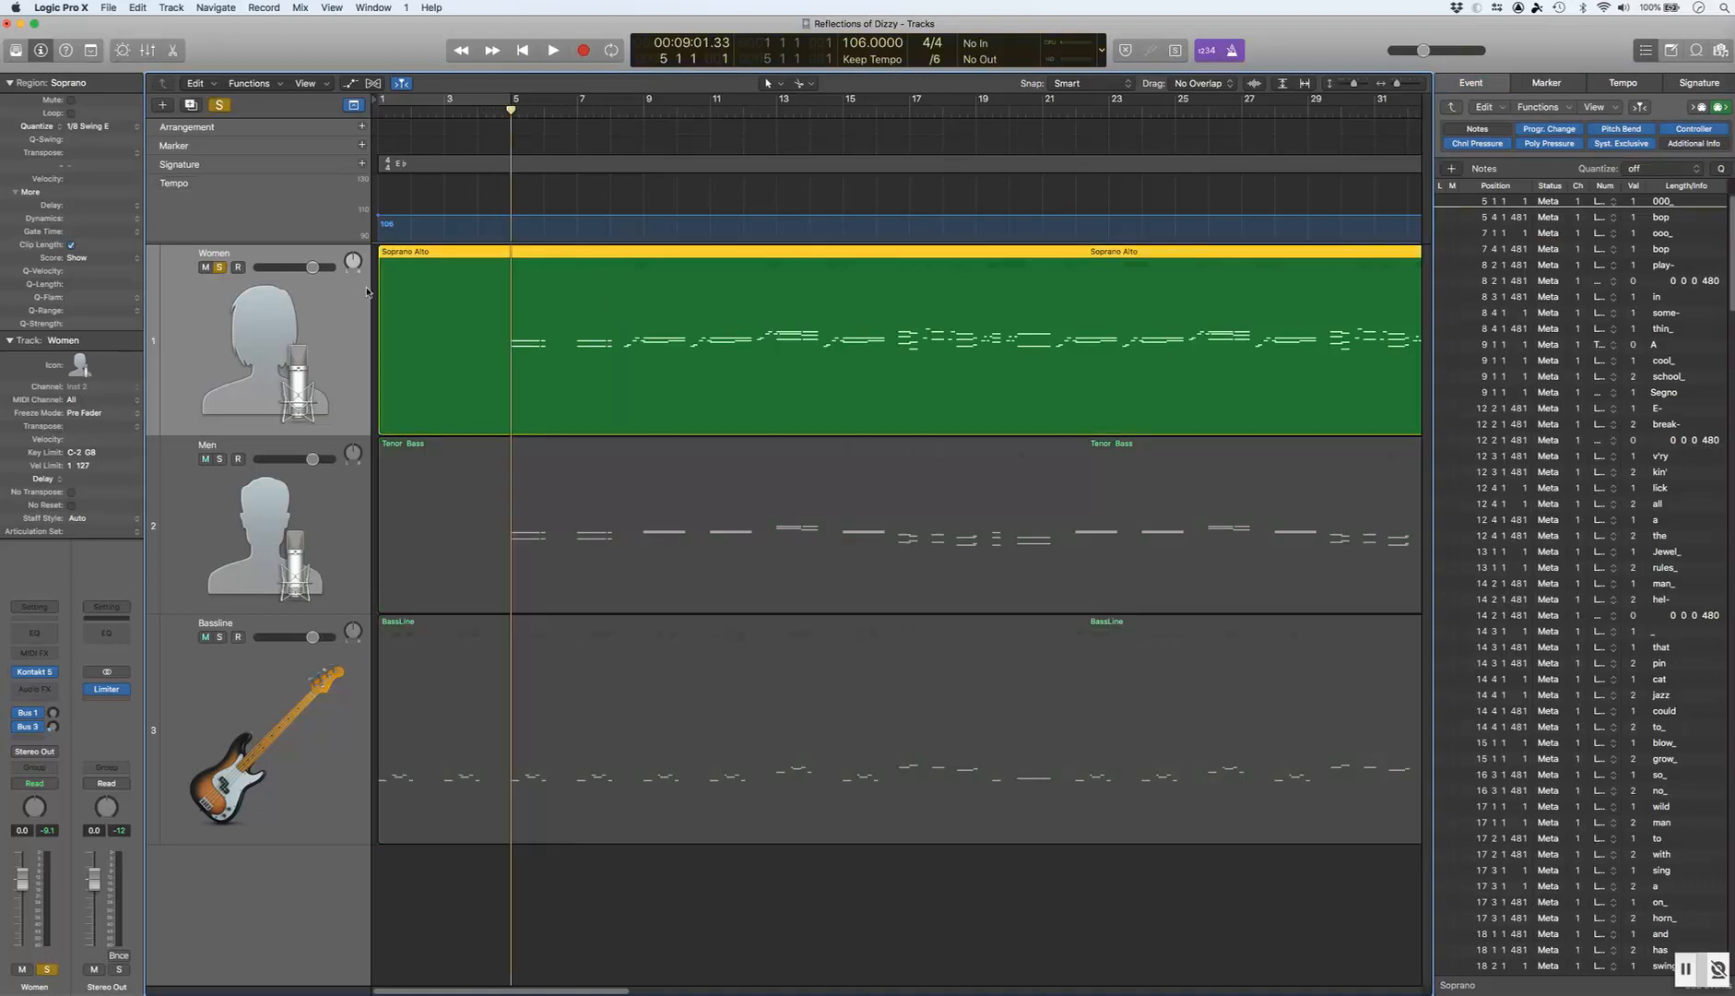
{"action": "key", "text": "space"}
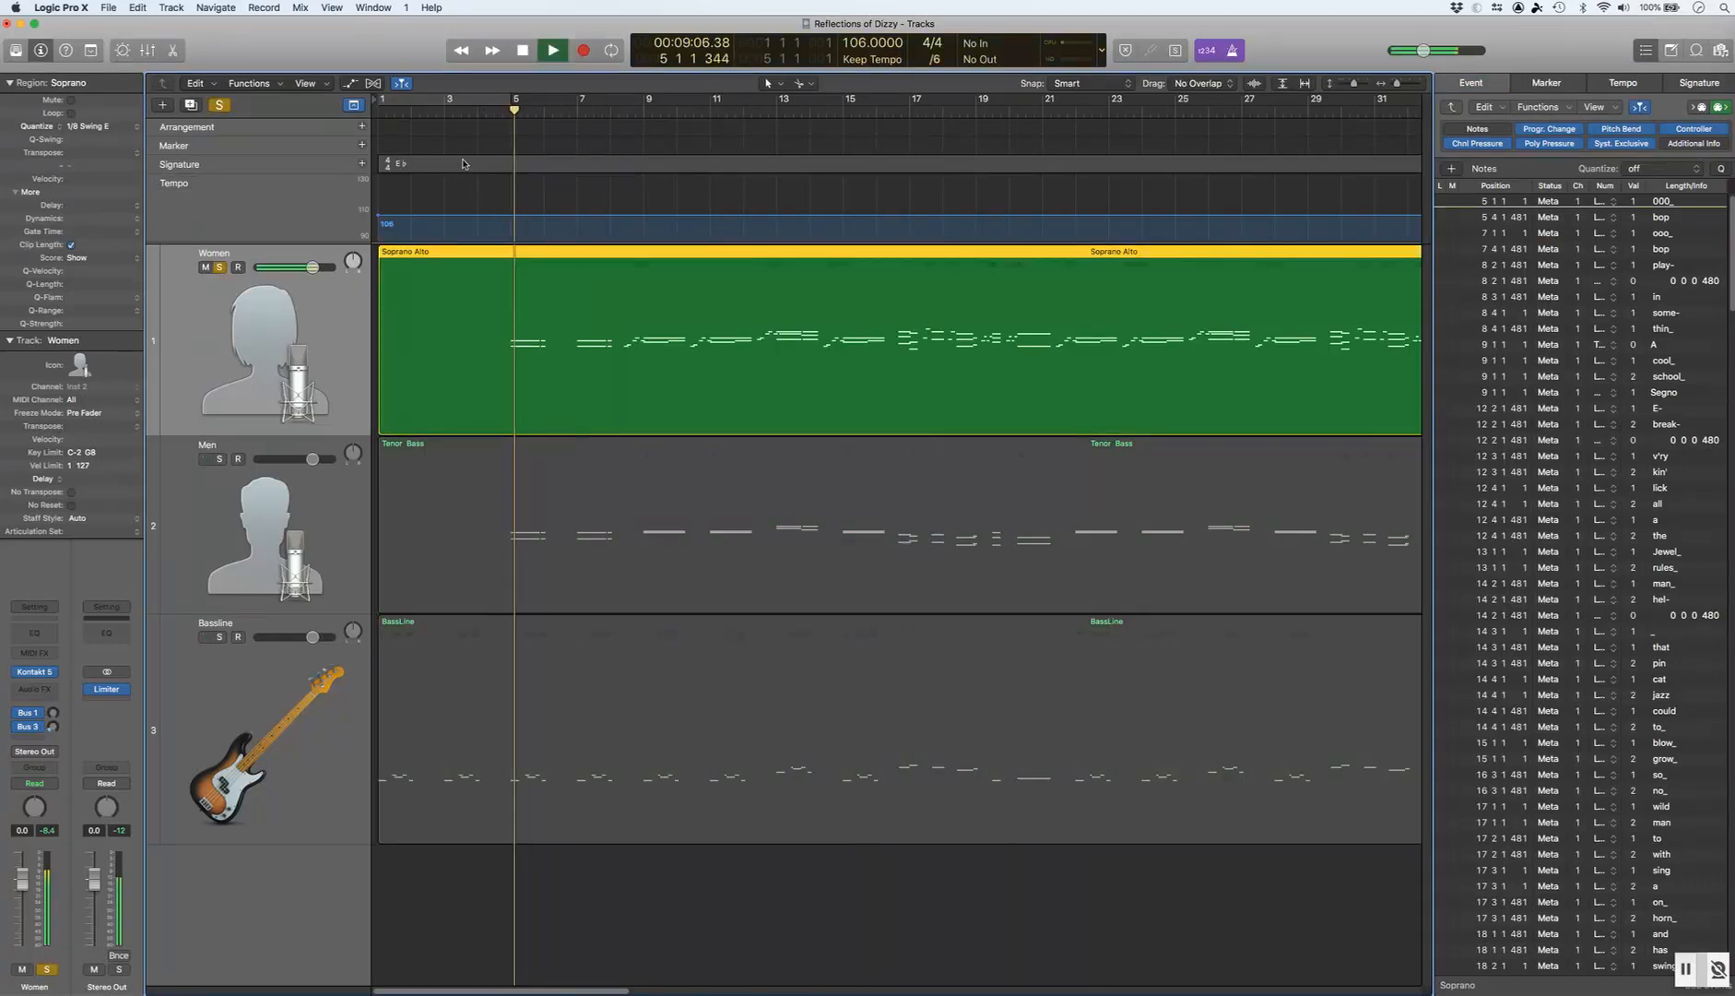
{"action": "left_click", "coordinate": [762, 113]}
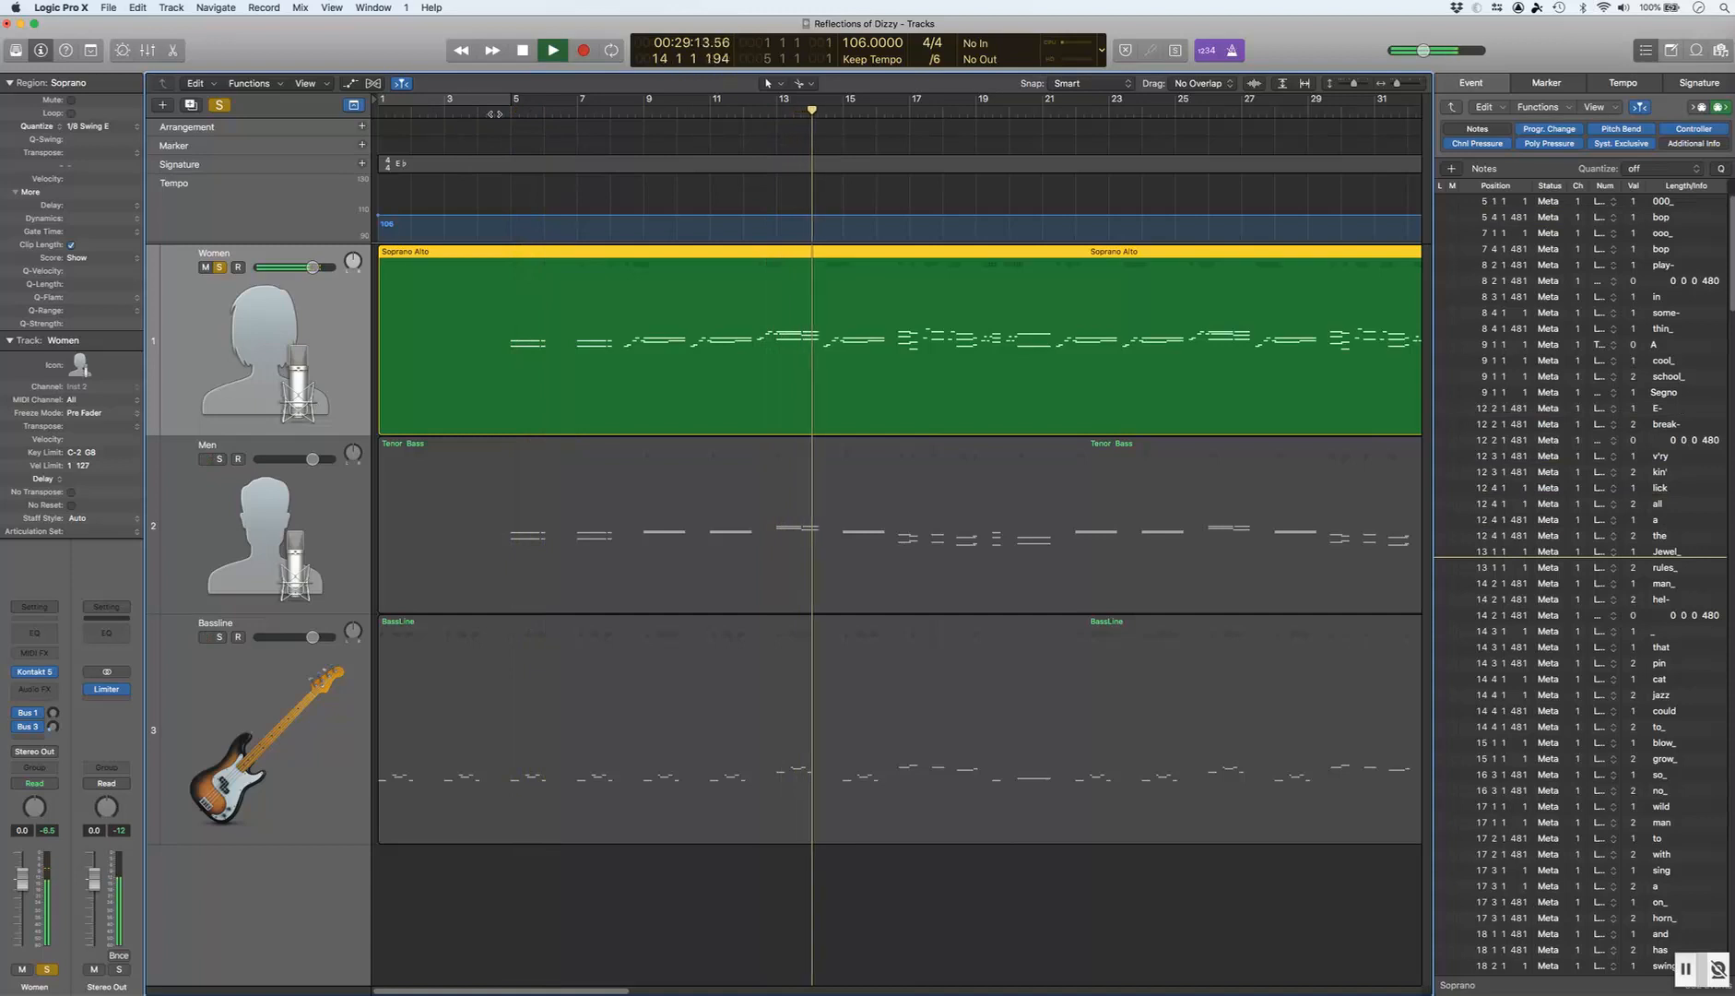
{"action": "key", "text": "space"}
{"action": "left_click_drag", "start_coordinate": [495, 115], "coordinate": [511, 111]}
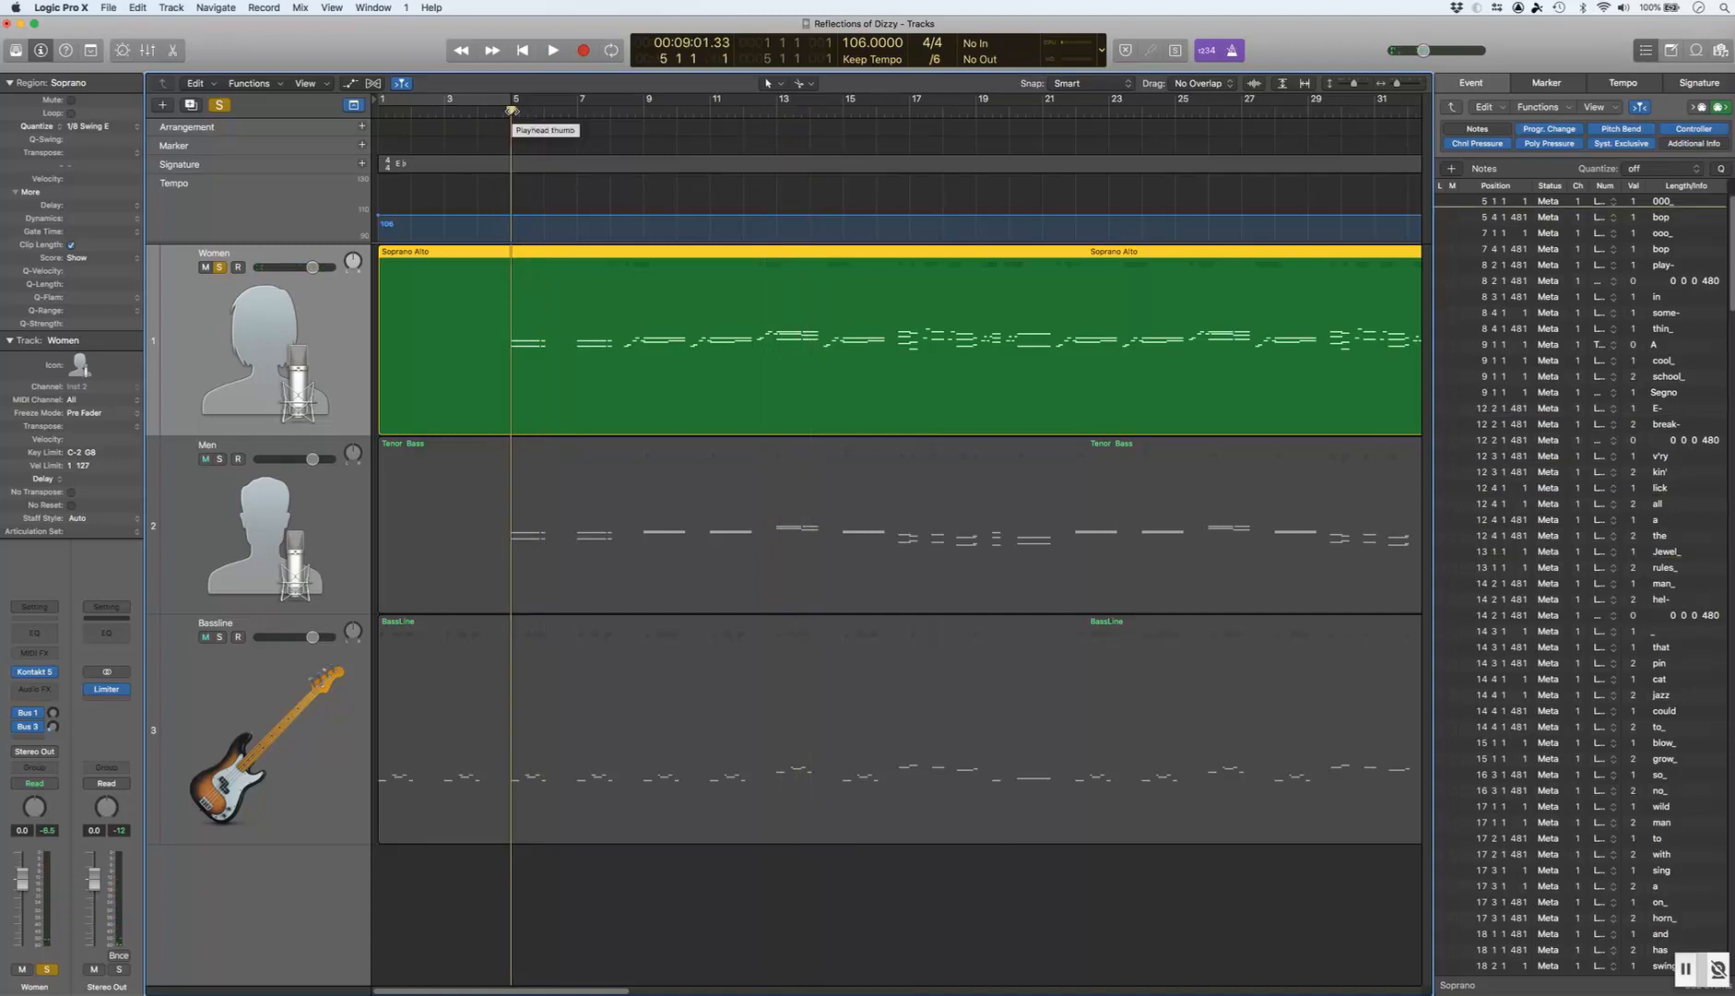
Step: Open the Women track's Kontakt instrument and set the Scarbee Mark I MIDI channel to Port A, channel 4
{"action": "left_click", "coordinate": [36, 673]}
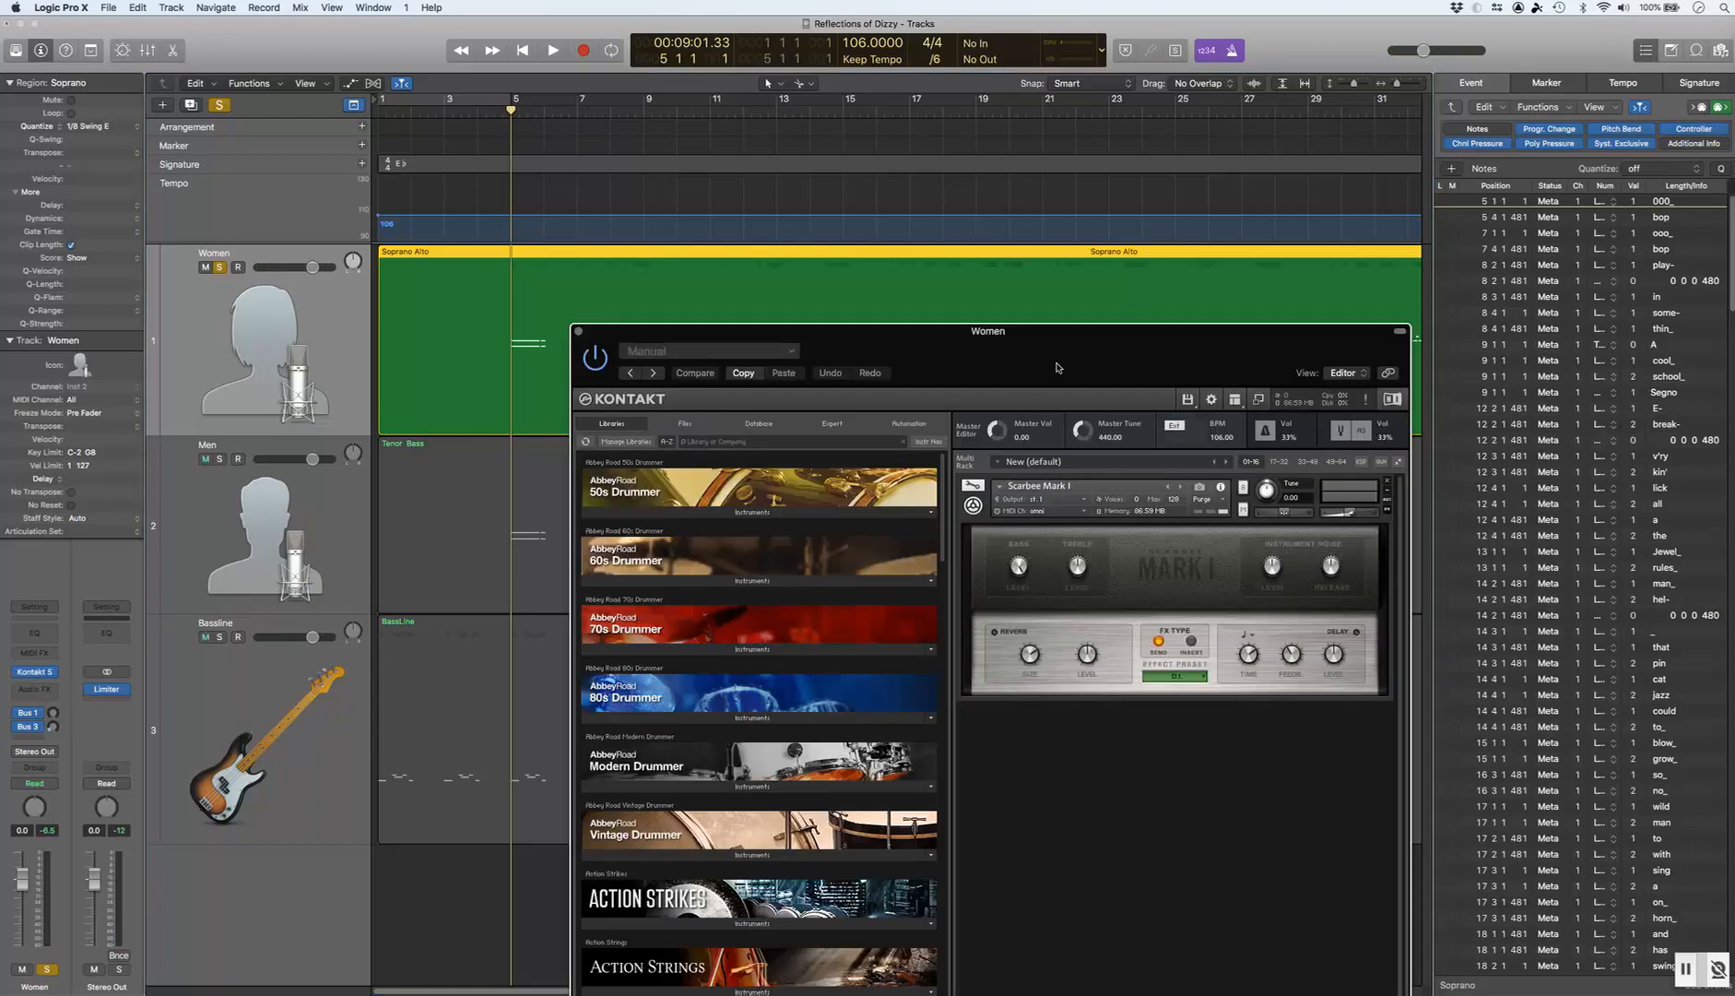
{"action": "left_click_drag", "start_coordinate": [1060, 340], "coordinate": [801, 132]}
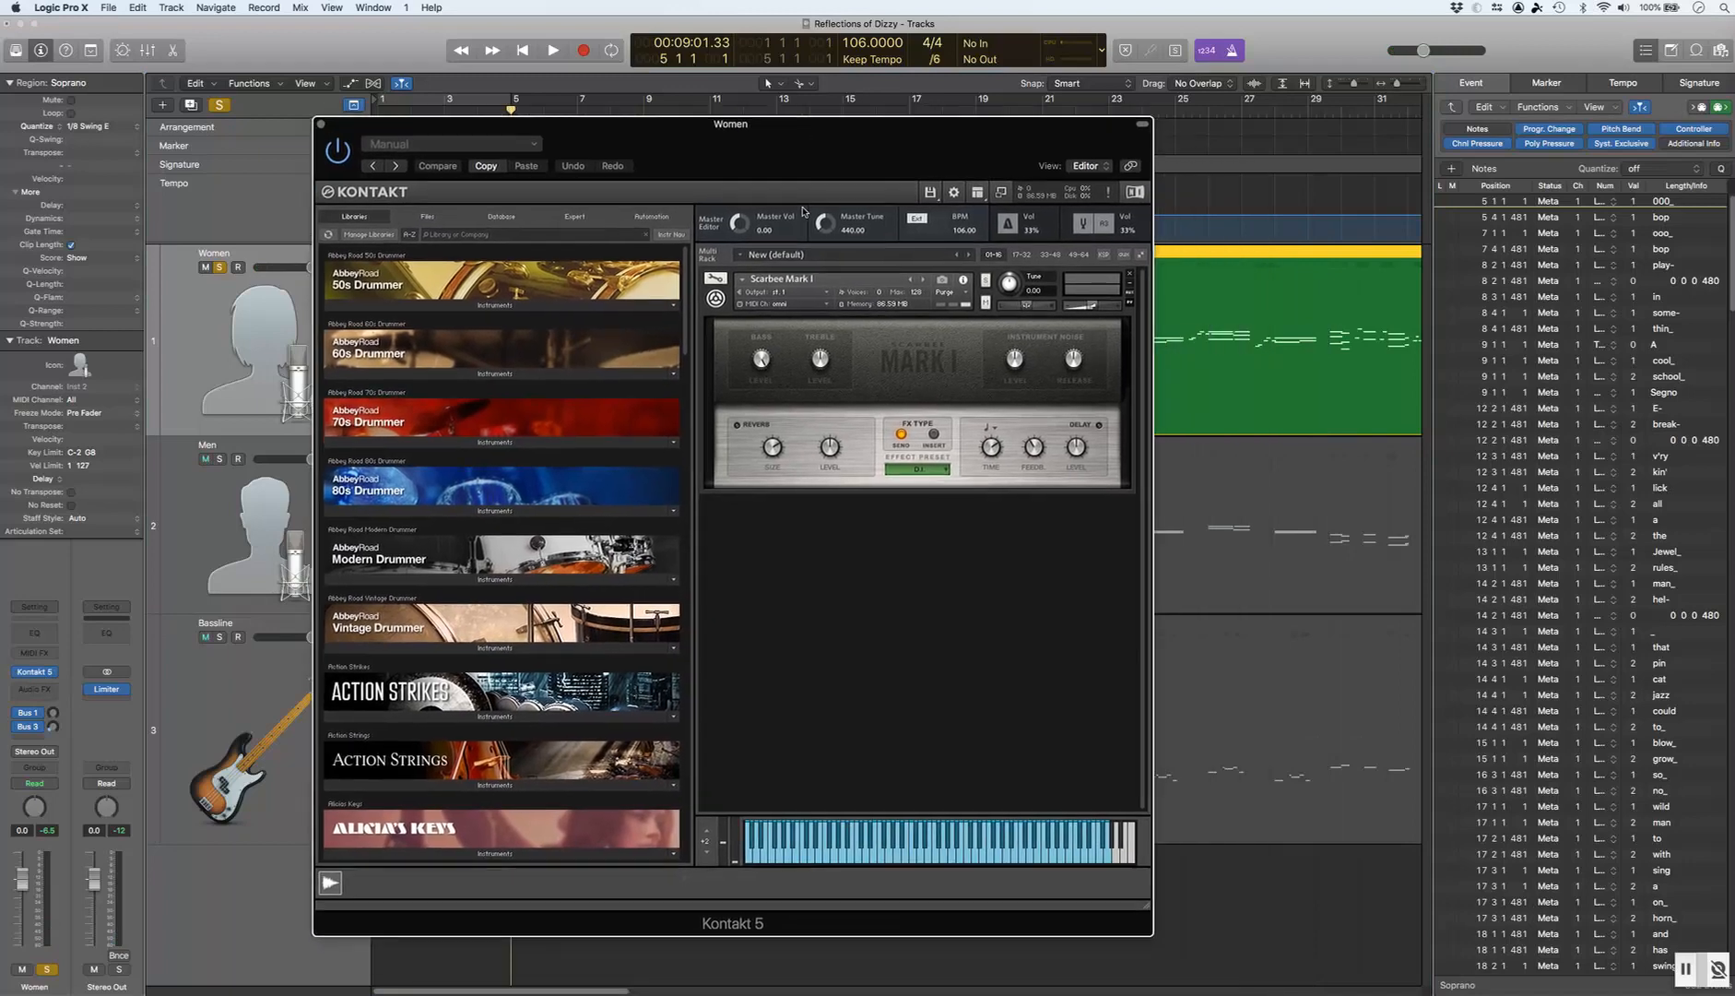
{"action": "left_click", "coordinate": [829, 305]}
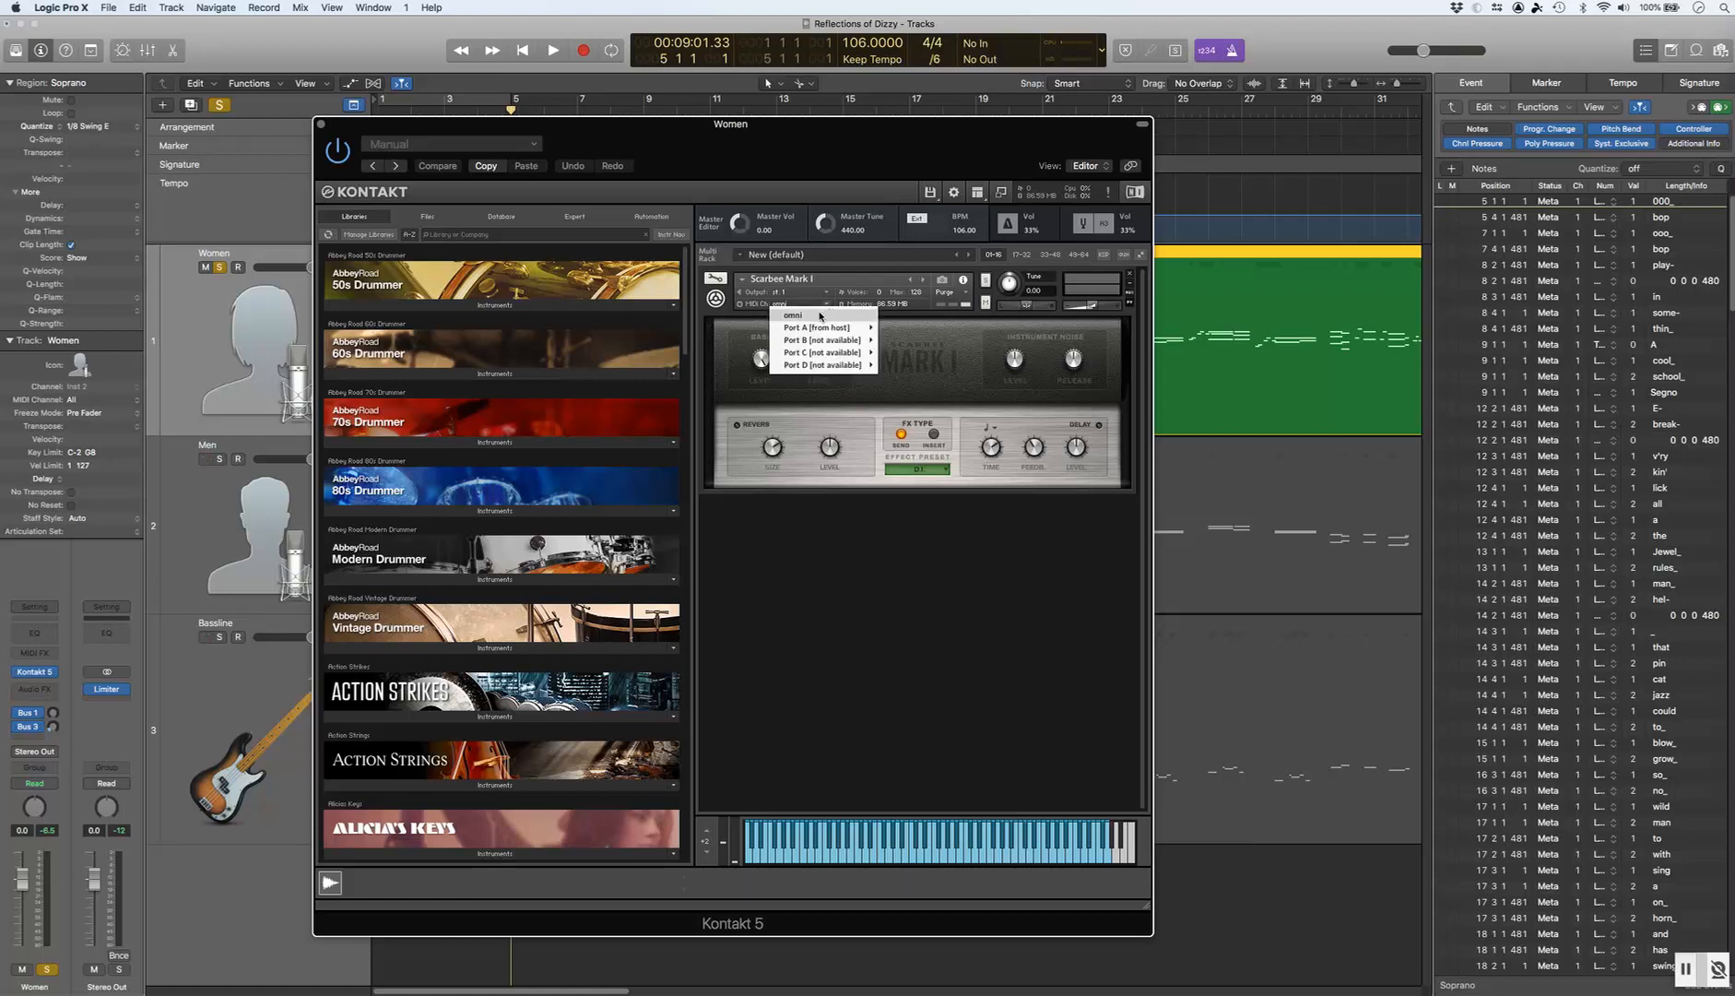
{"action": "mouse_move", "coordinate": [815, 330]}
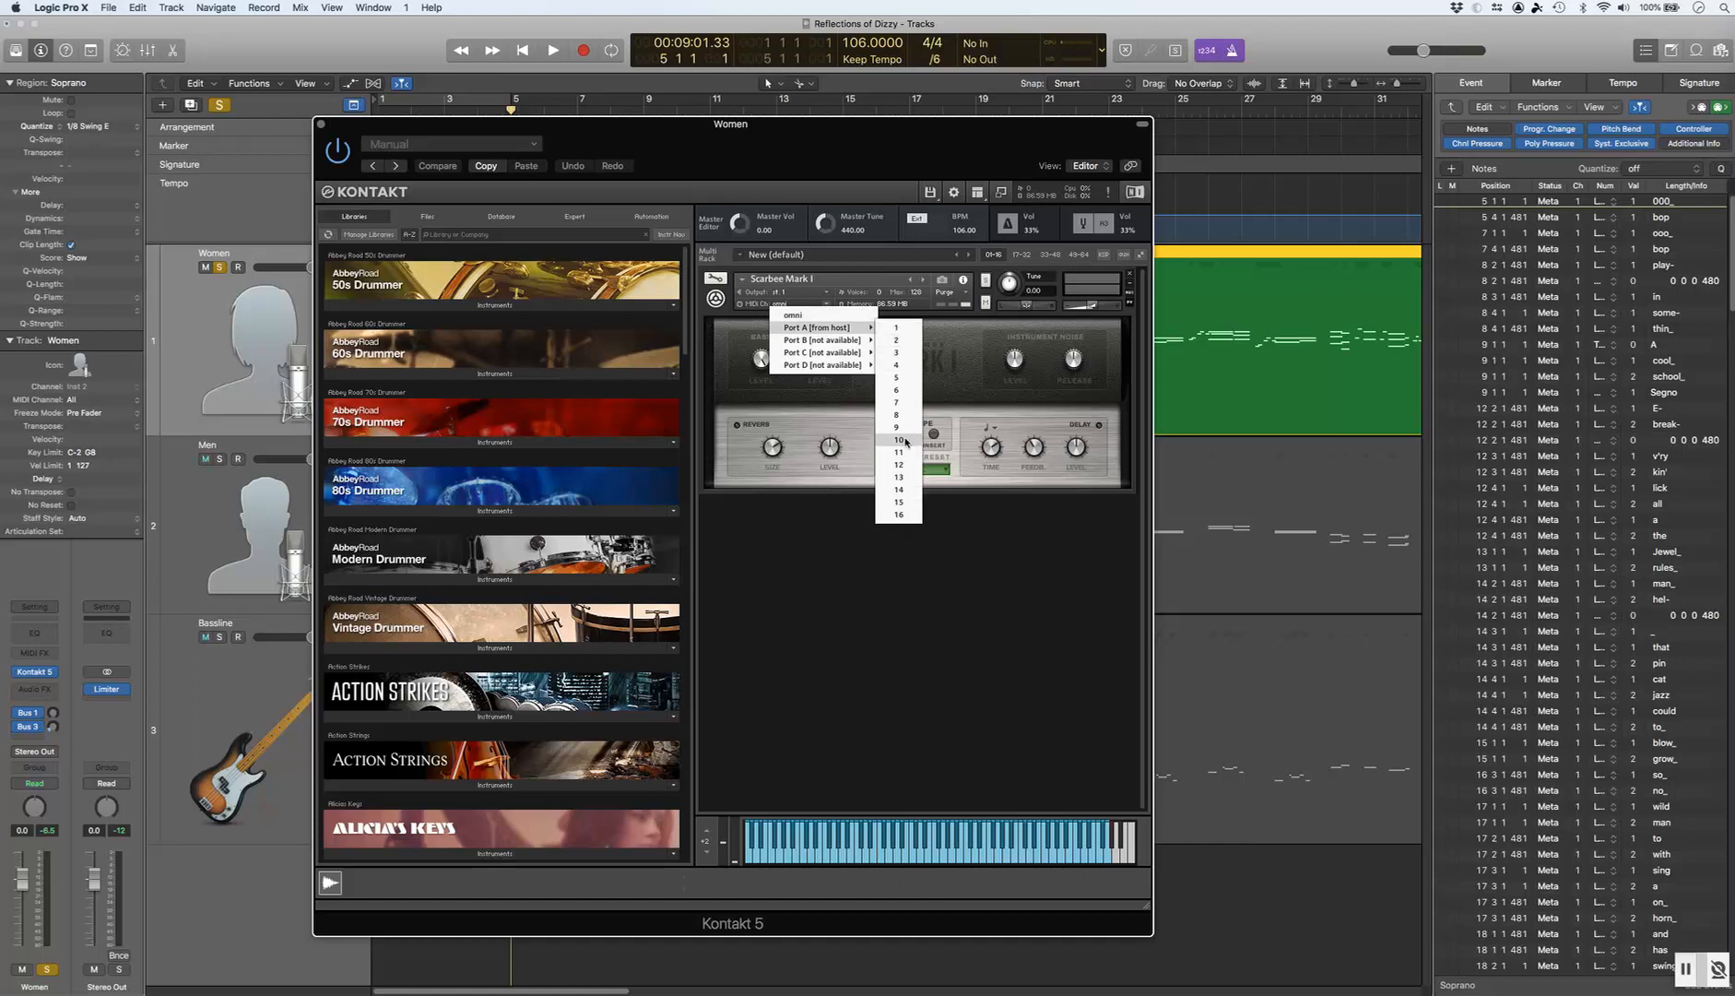
{"action": "left_click", "coordinate": [907, 367]}
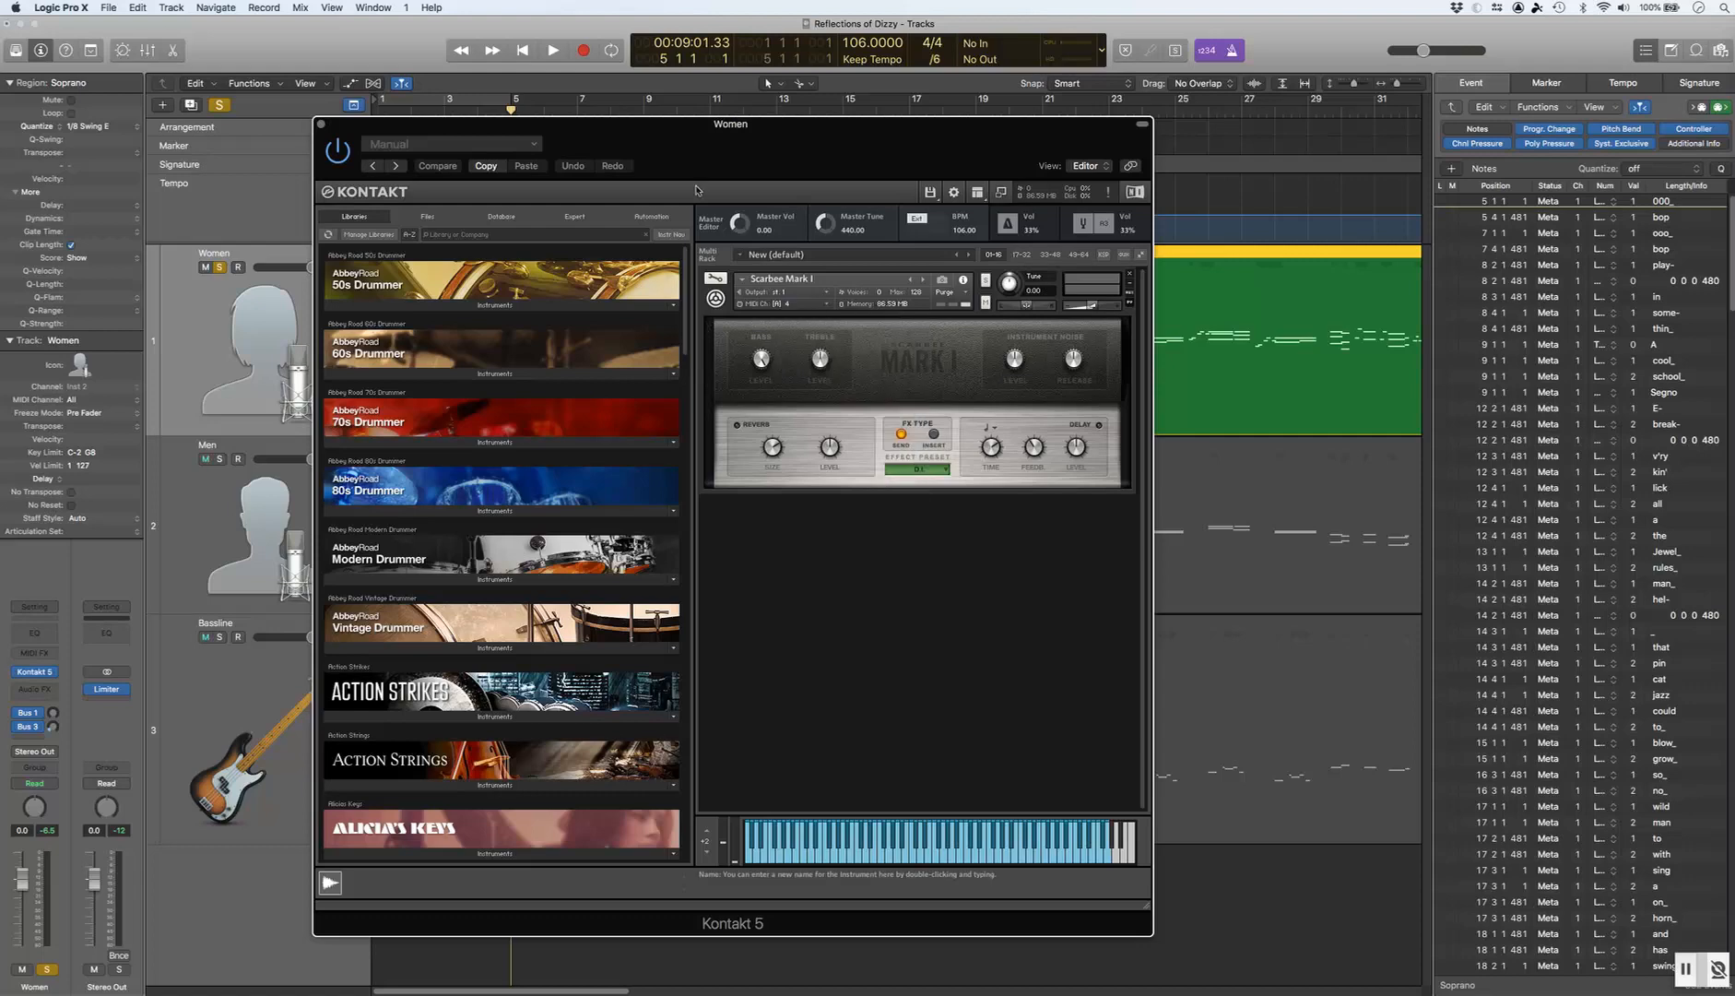
Step: Uncover the timeline, play the soloed part from bar 5 and from around bar 12, and return the playhead to just before bar 5
{"action": "left_click_drag", "start_coordinate": [585, 128], "coordinate": [1069, 361]}
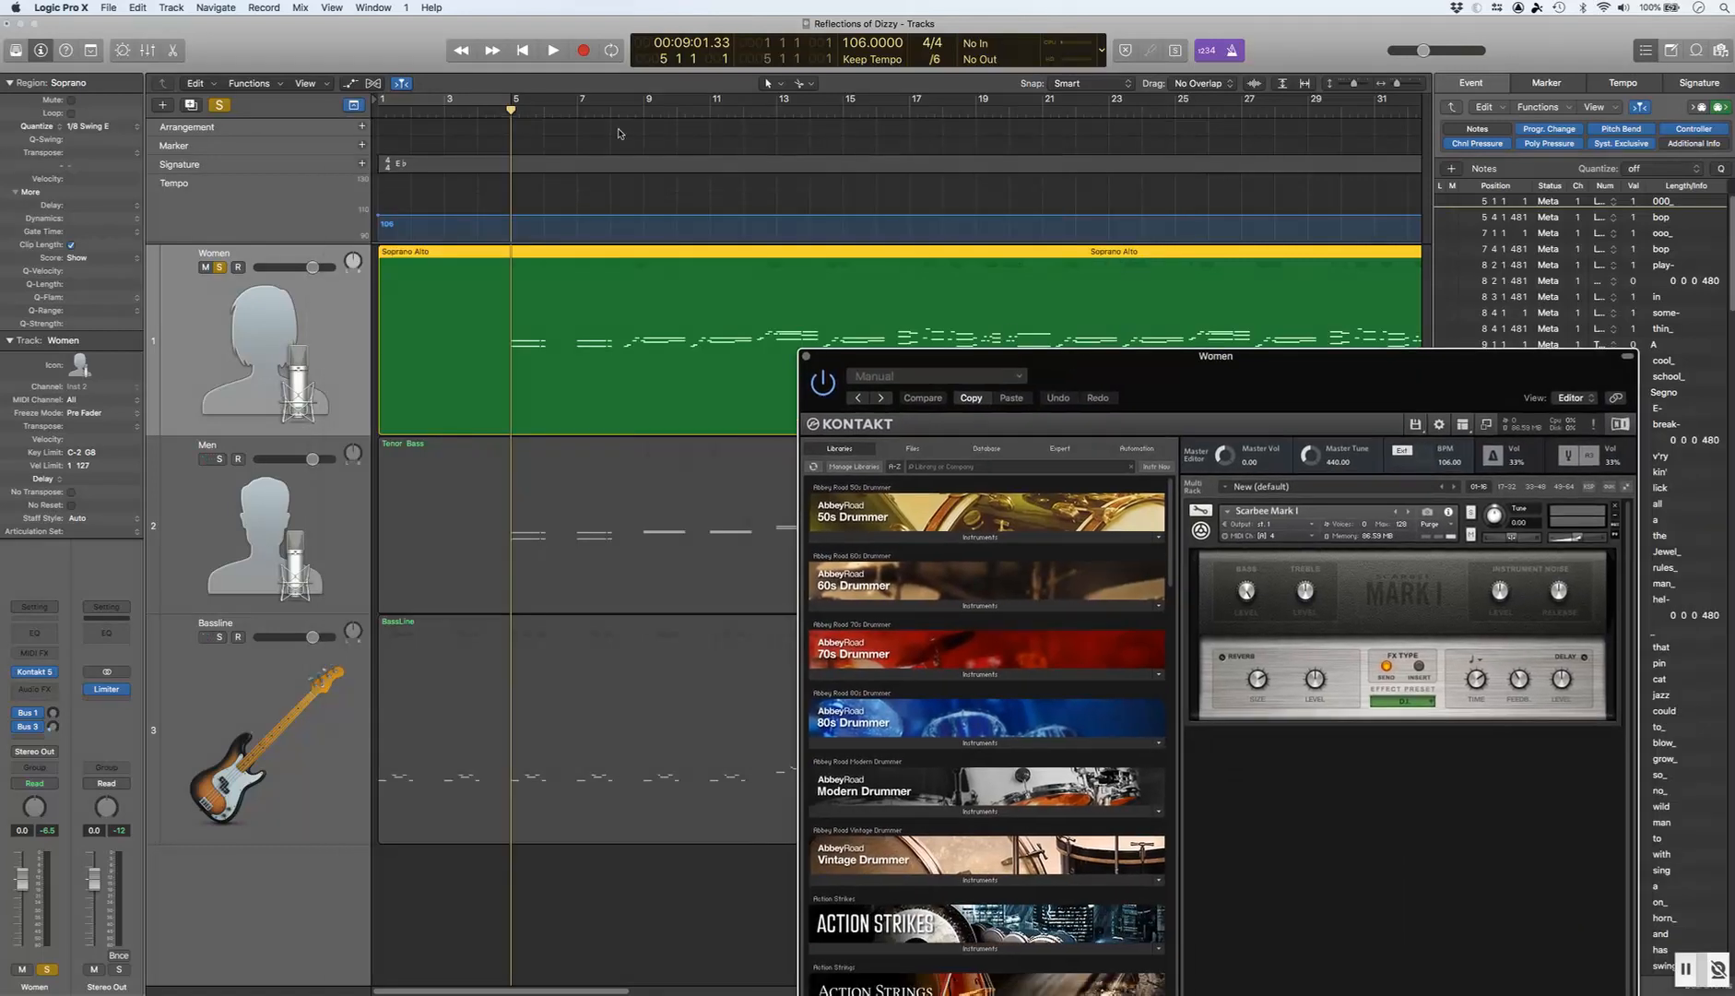
{"action": "left_click", "coordinate": [553, 50]}
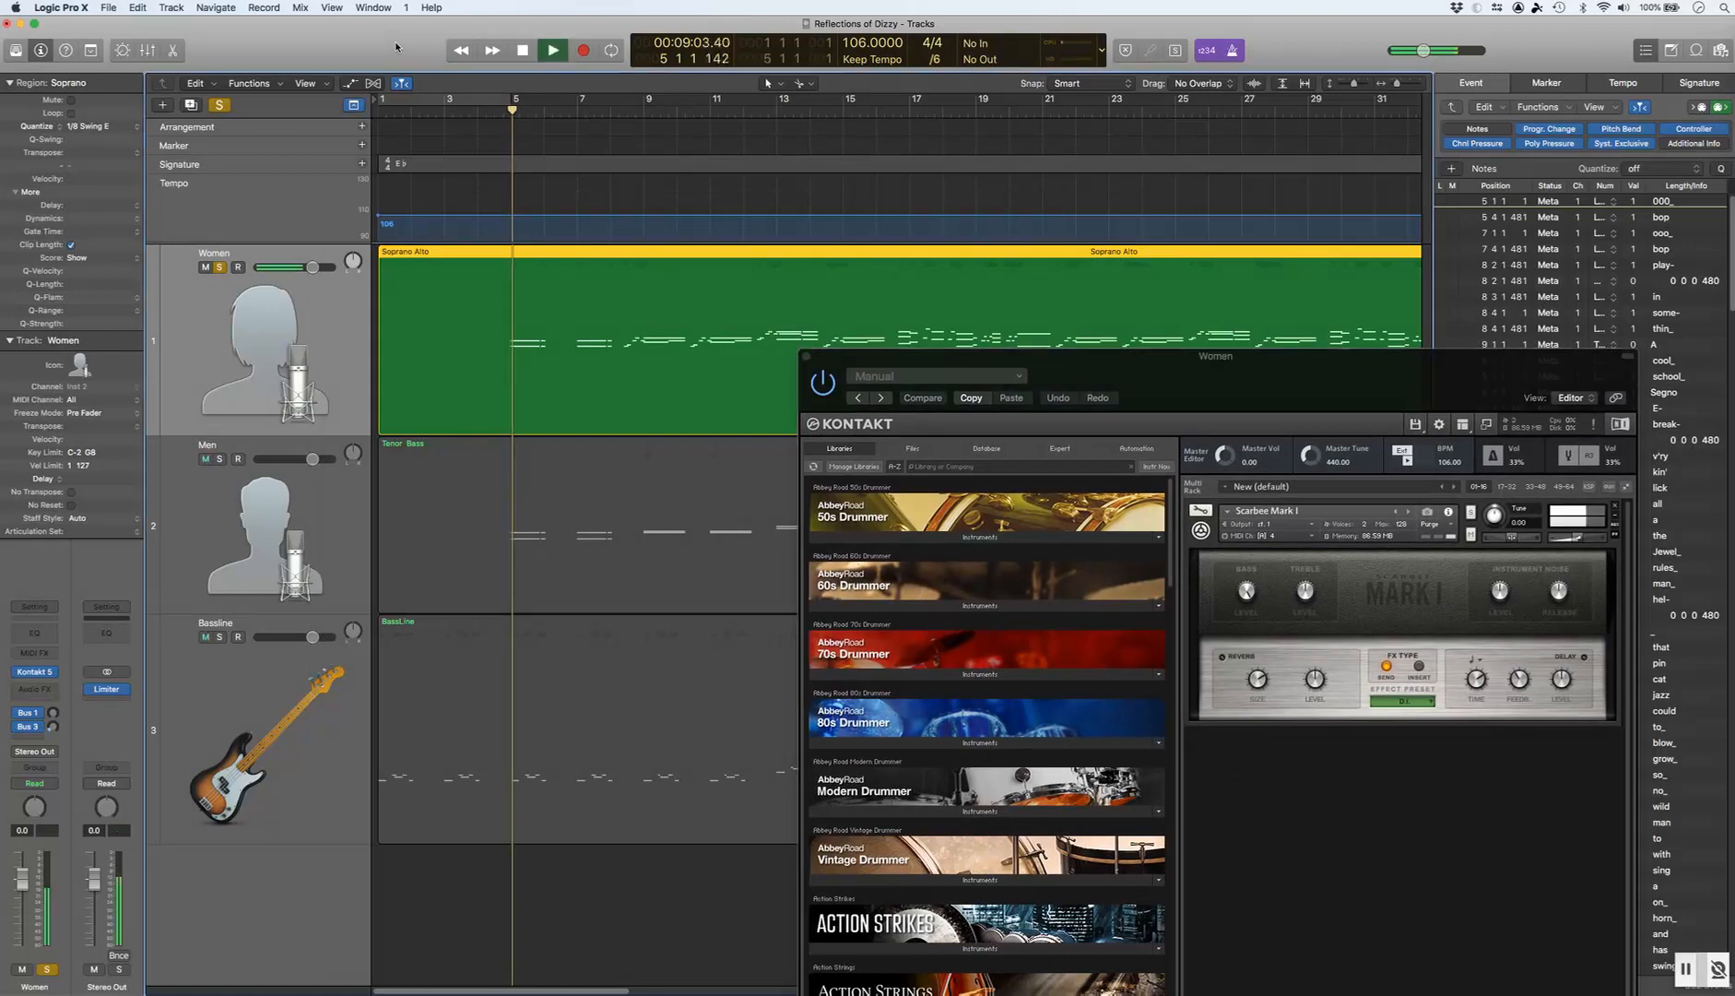
{"action": "left_click", "coordinate": [747, 108]}
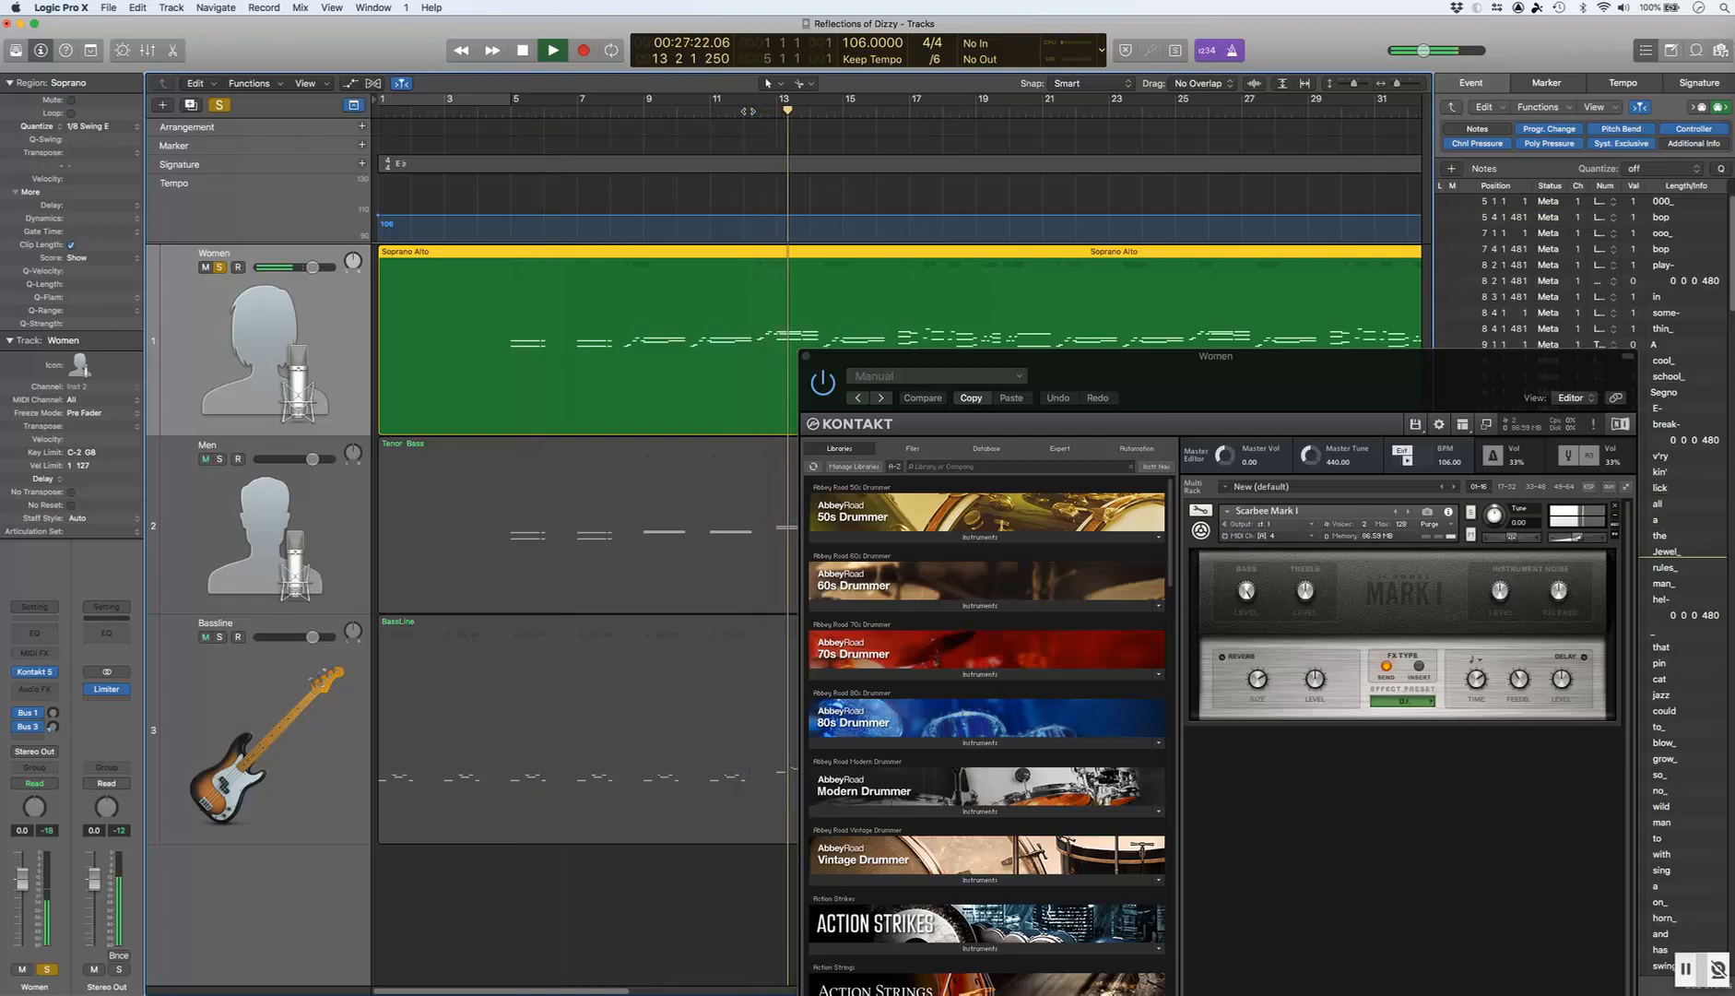
{"action": "key", "text": "space"}
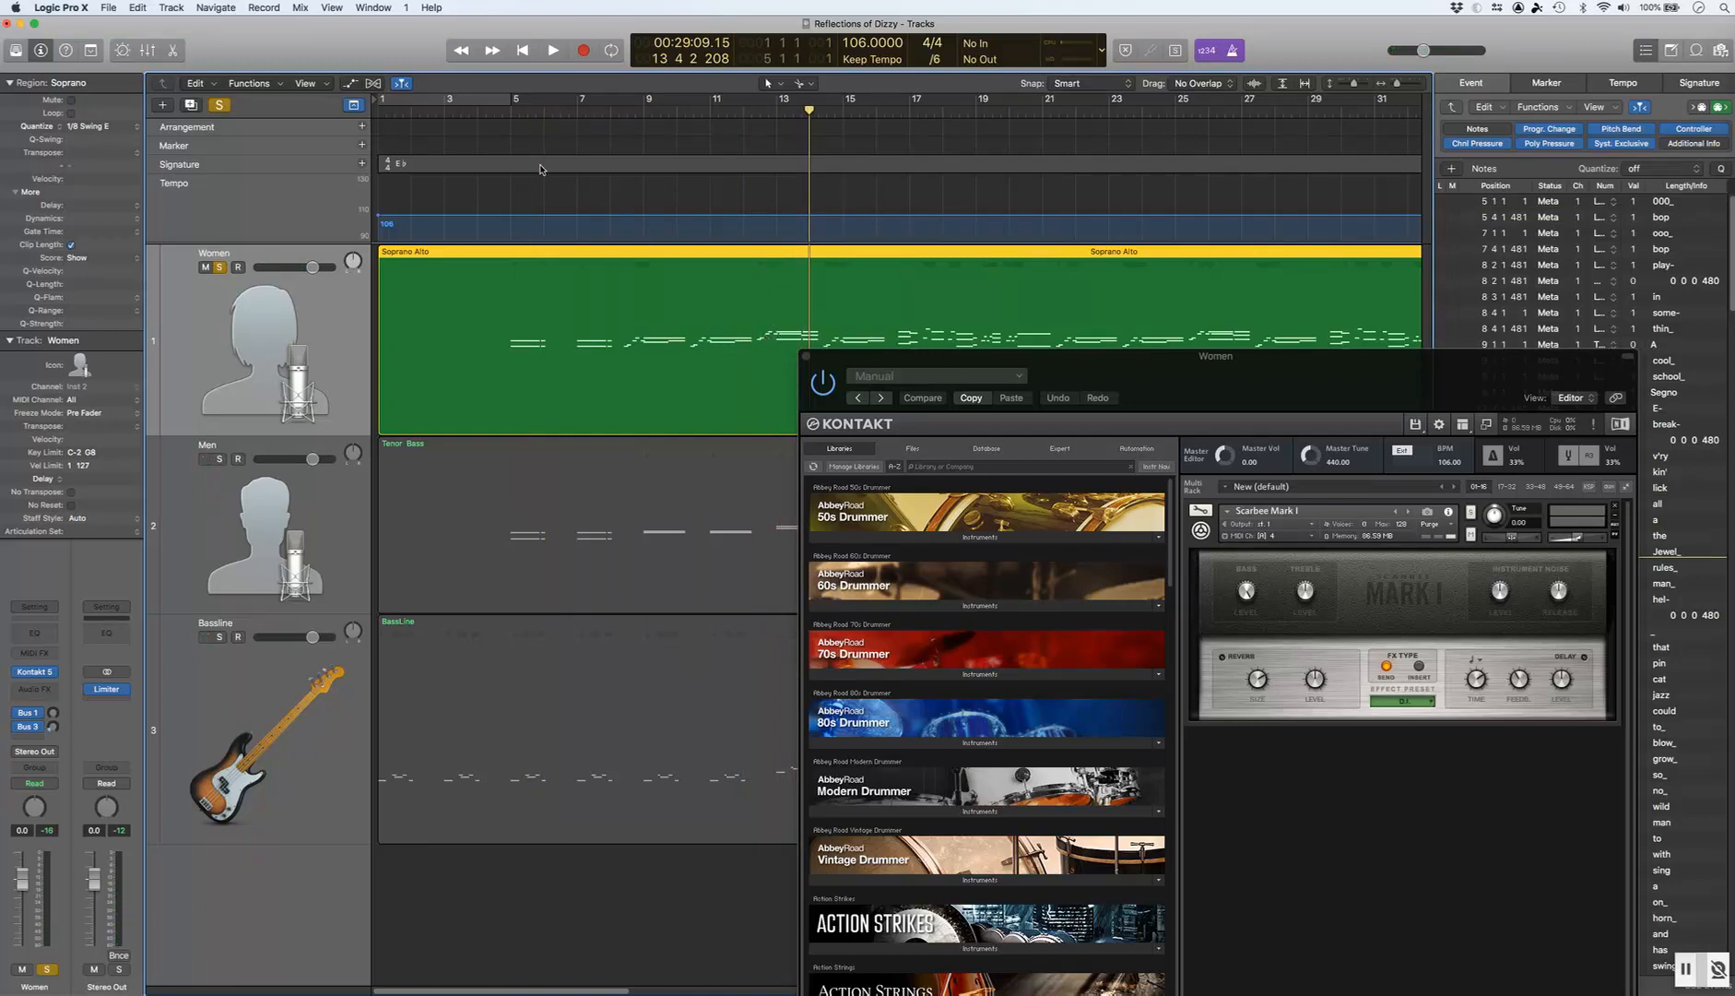
{"action": "left_click", "coordinate": [503, 109]}
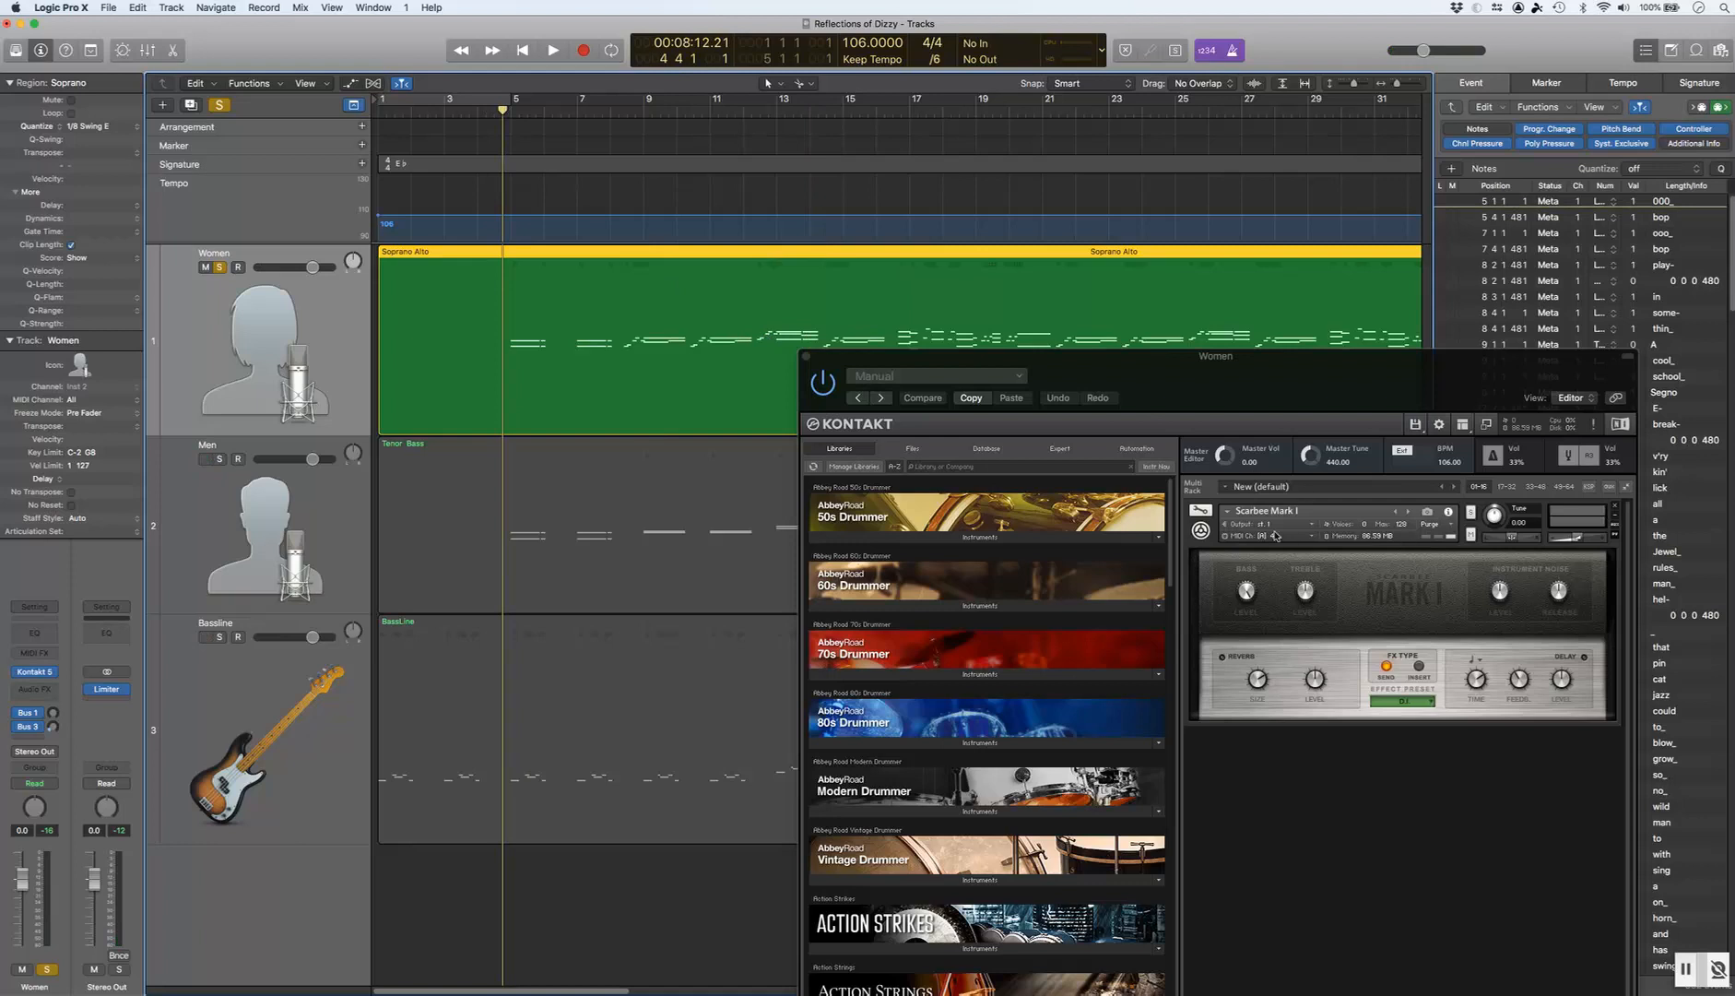
Step: Set the Scarbee Mark I instrument's MIDI channel to Port A, channel 2
{"action": "left_click", "coordinate": [1311, 537]}
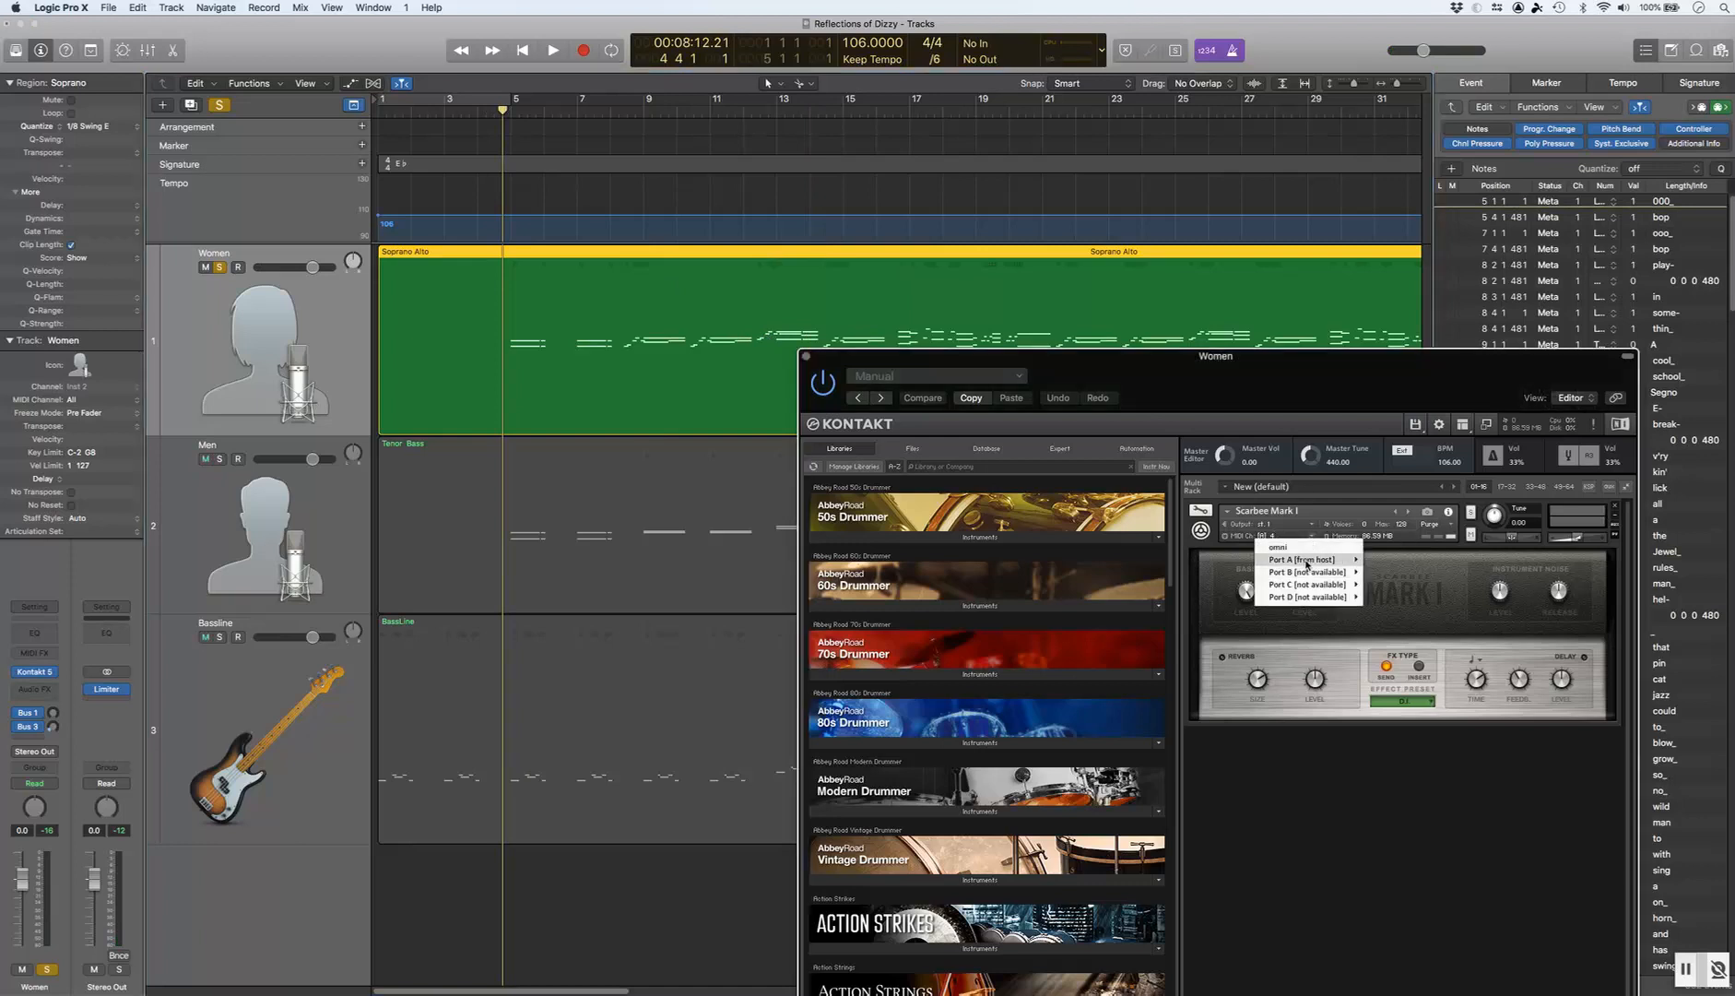
{"action": "mouse_move", "coordinate": [1309, 560]}
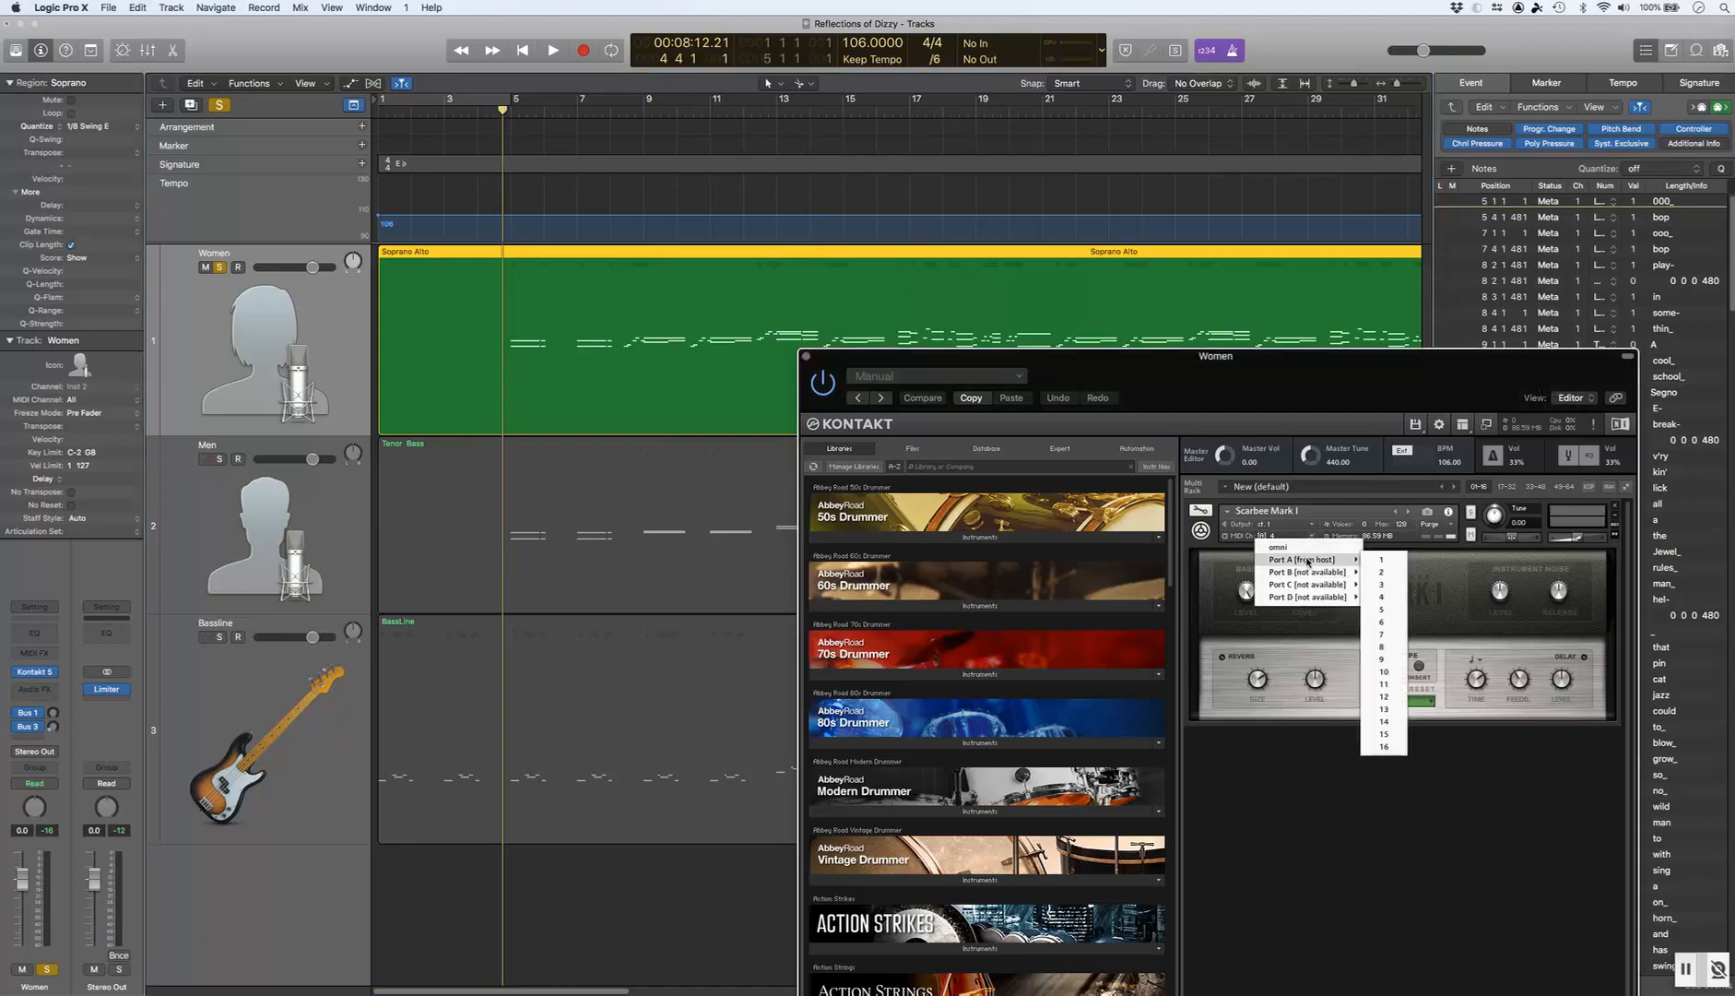
{"action": "left_click", "coordinate": [1381, 573]}
Step: Play the soloed channel 2 part from bar 5 and from around bar 12, and stop playback
{"action": "key", "text": "space"}
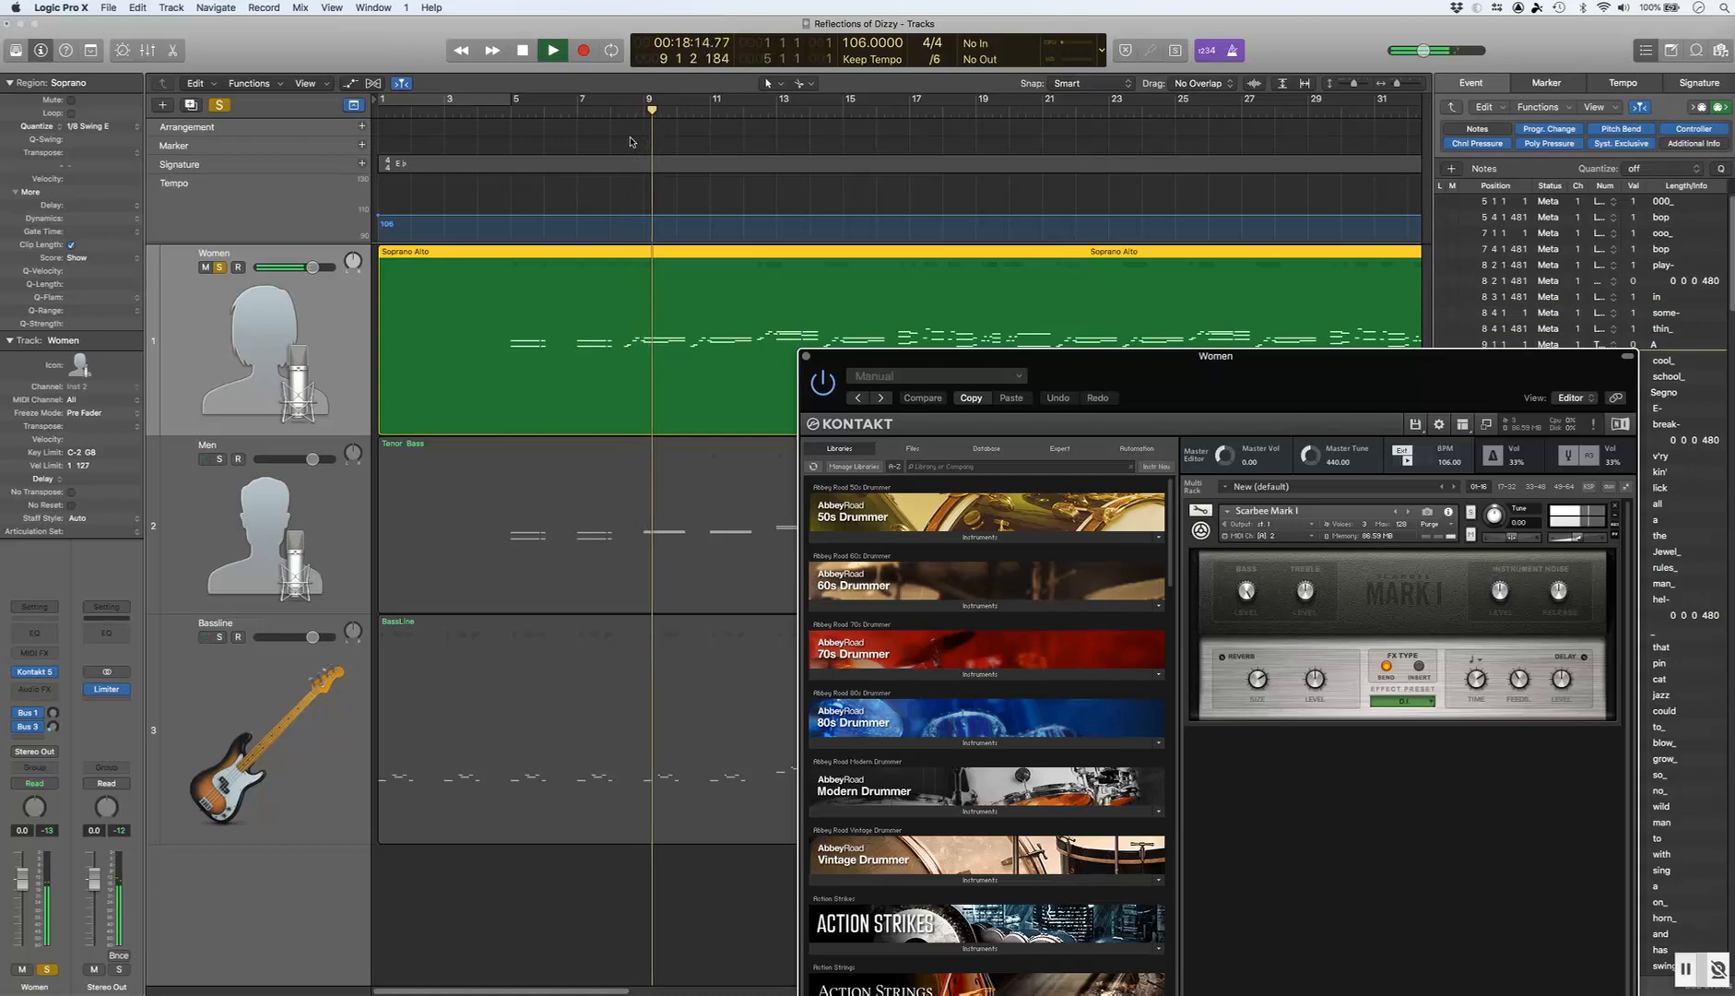
{"action": "key", "text": "space"}
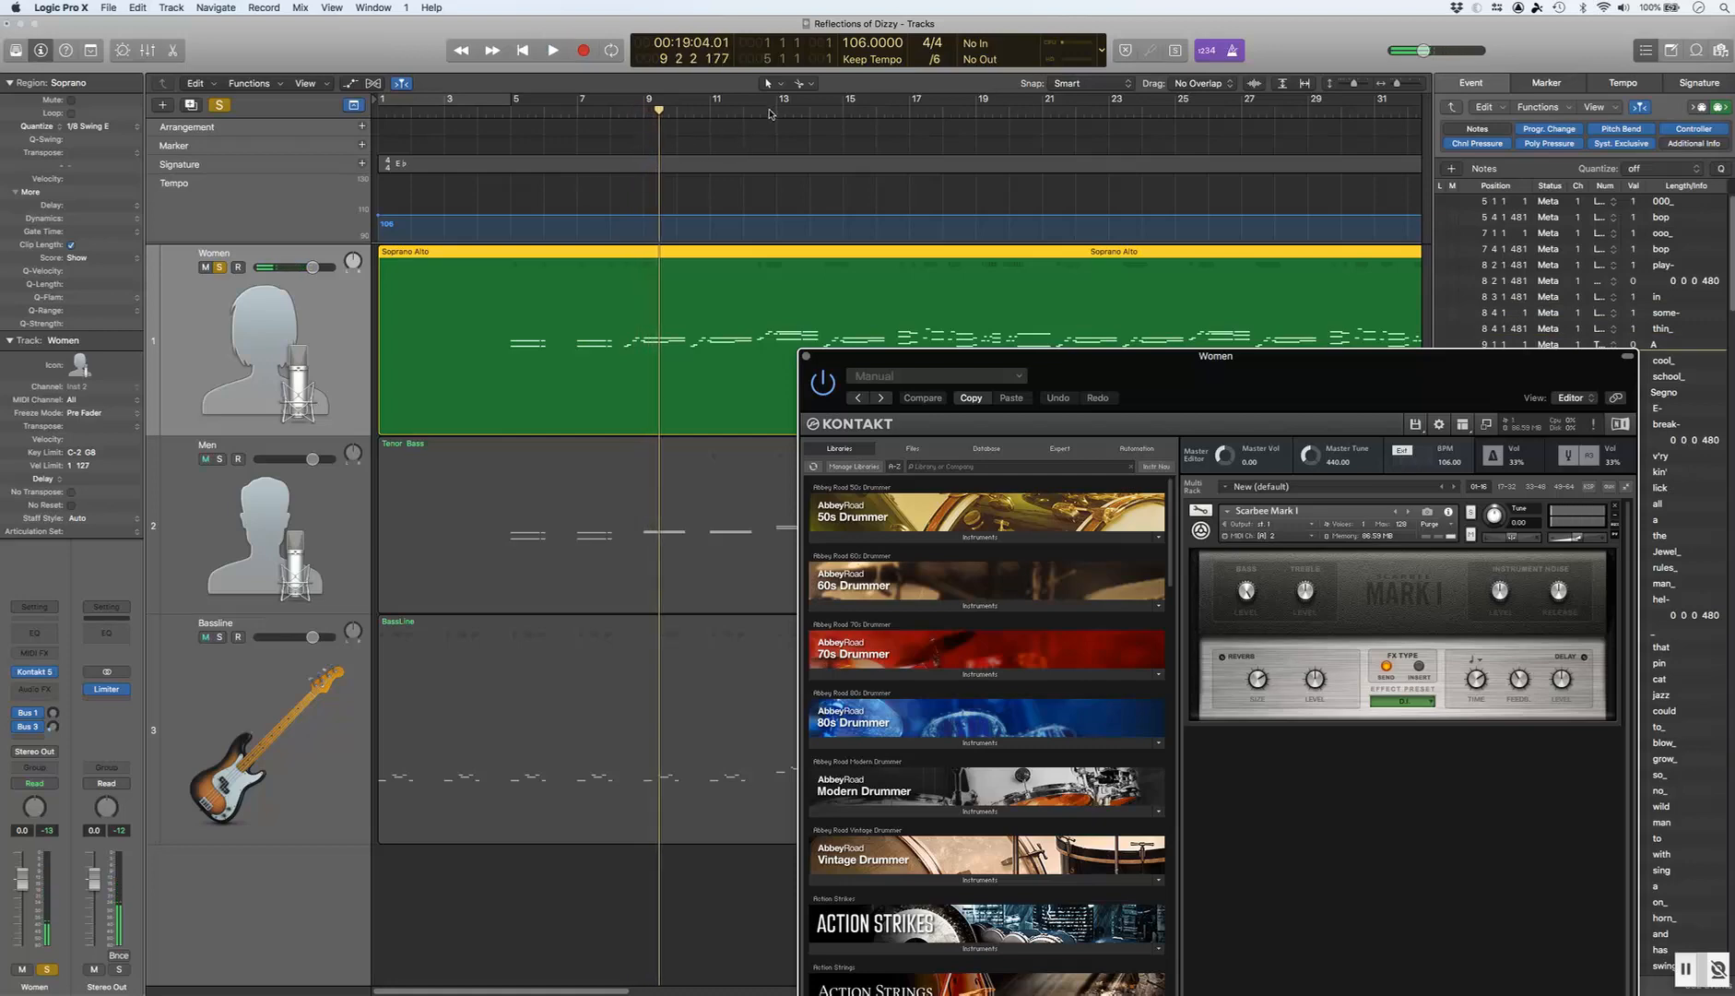
{"action": "left_click", "coordinate": [773, 109]}
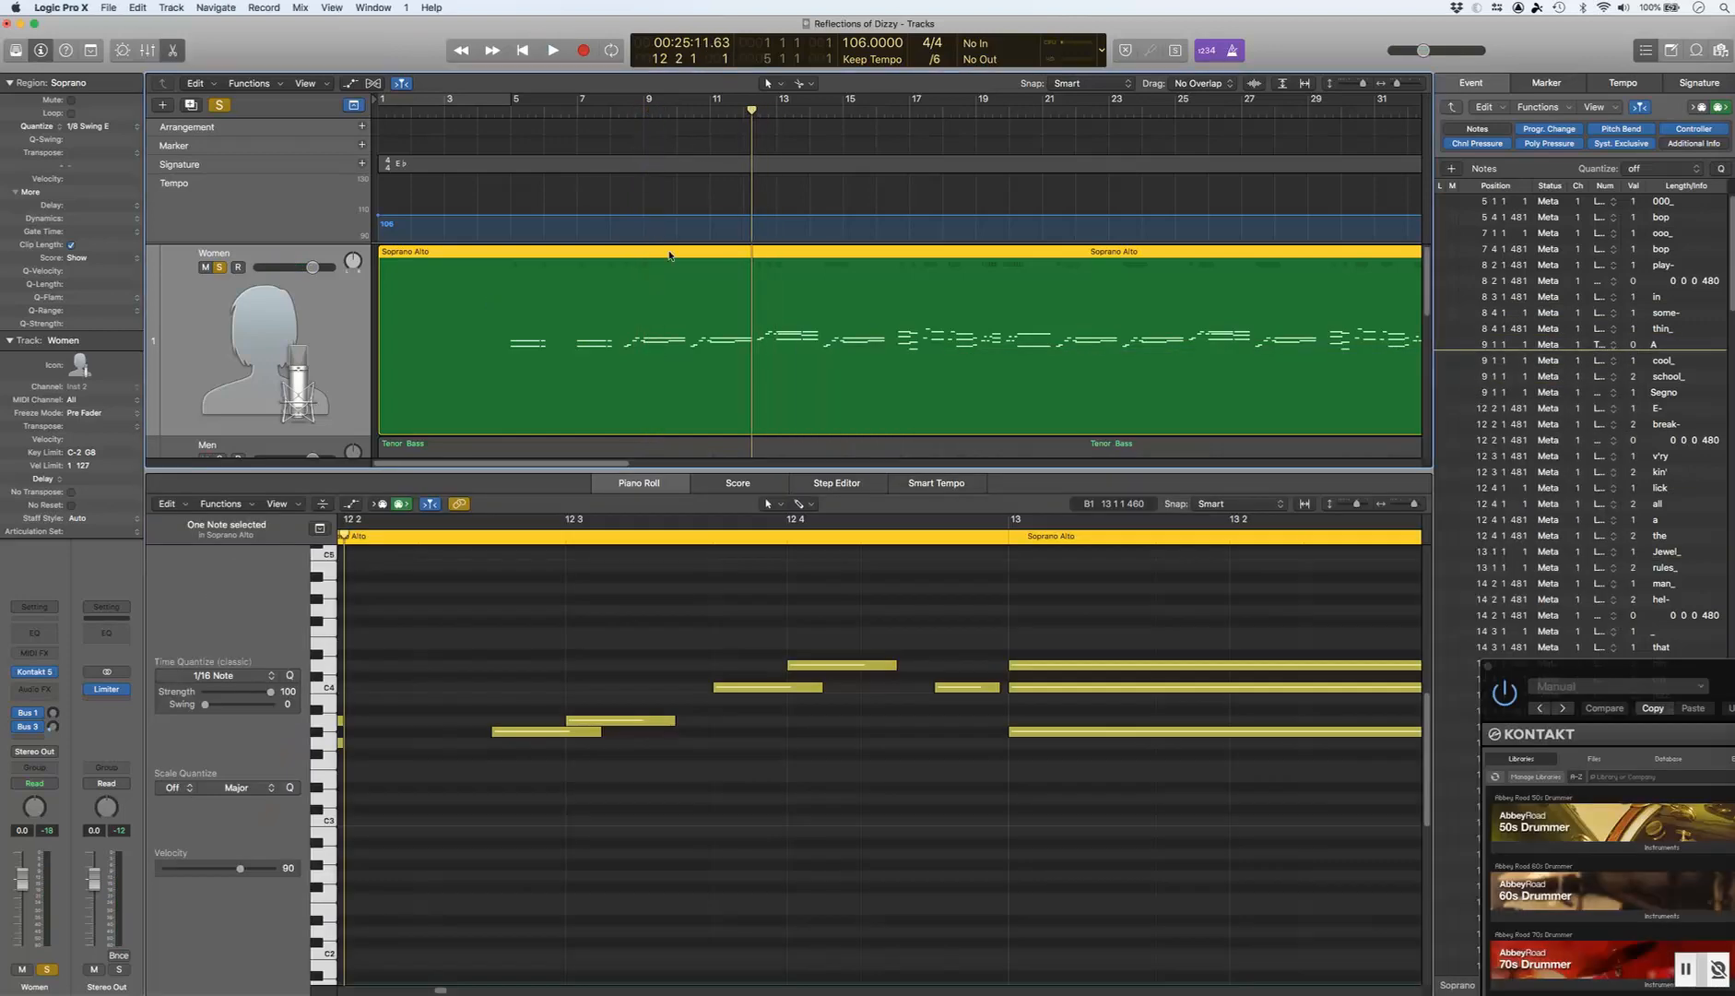
{"action": "key", "text": "space"}
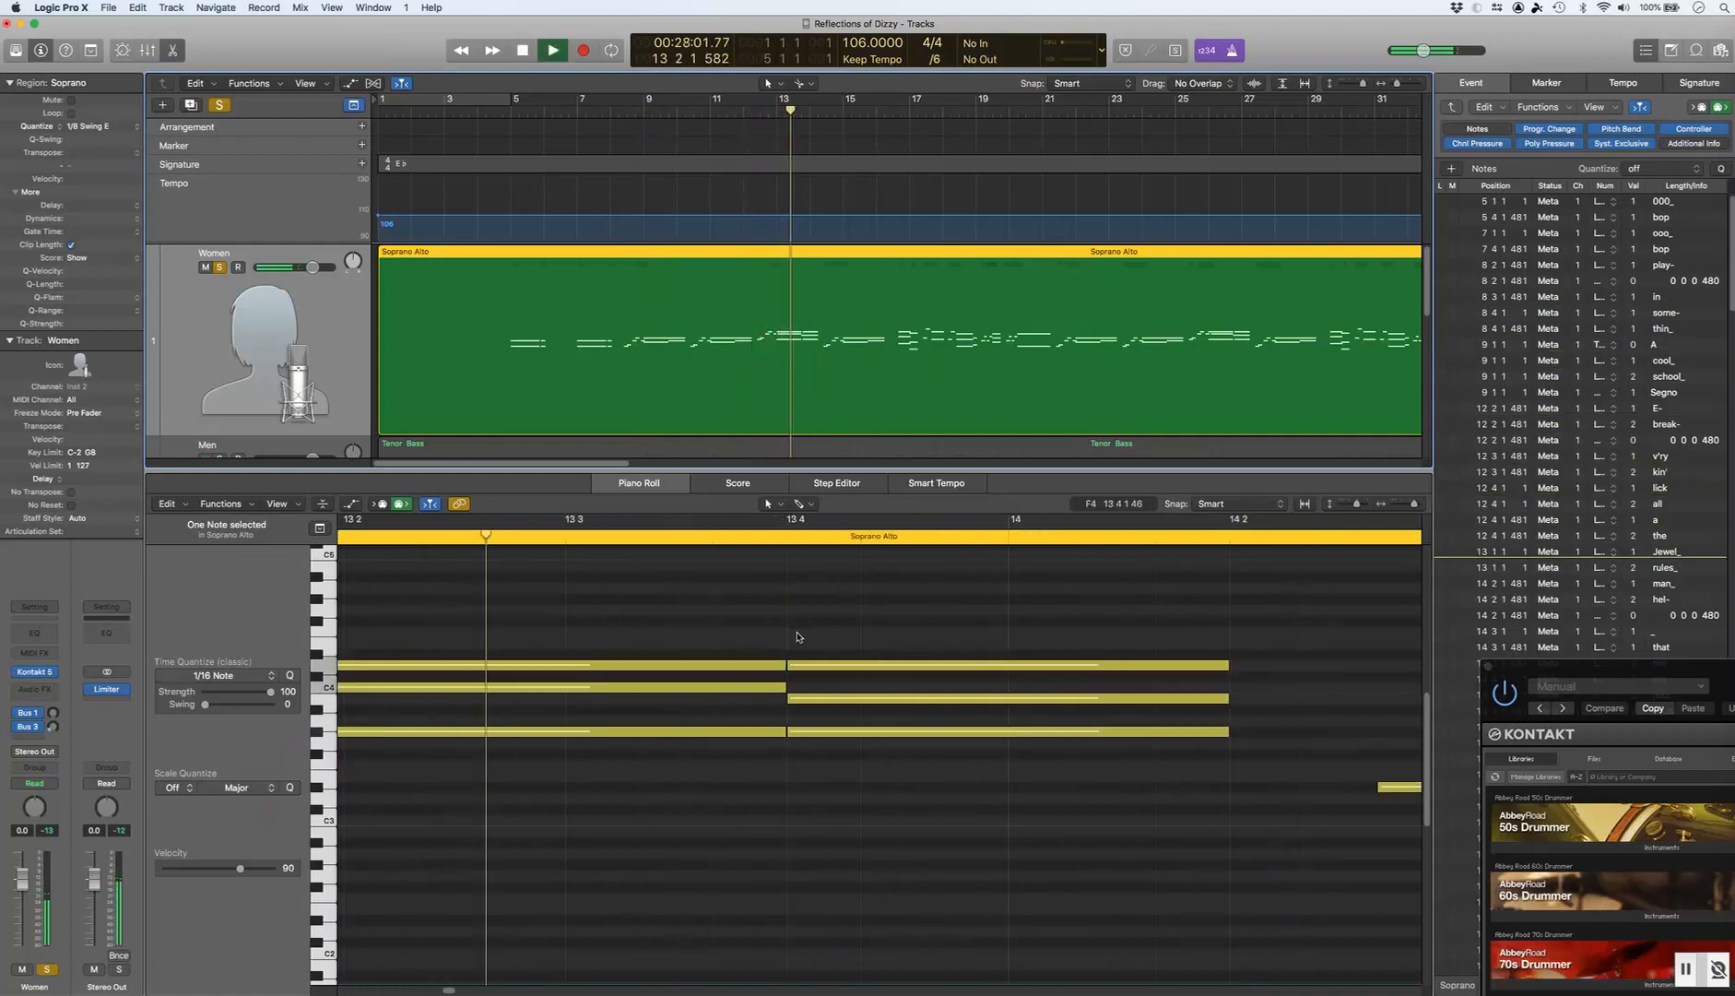
{"action": "key", "text": "space"}
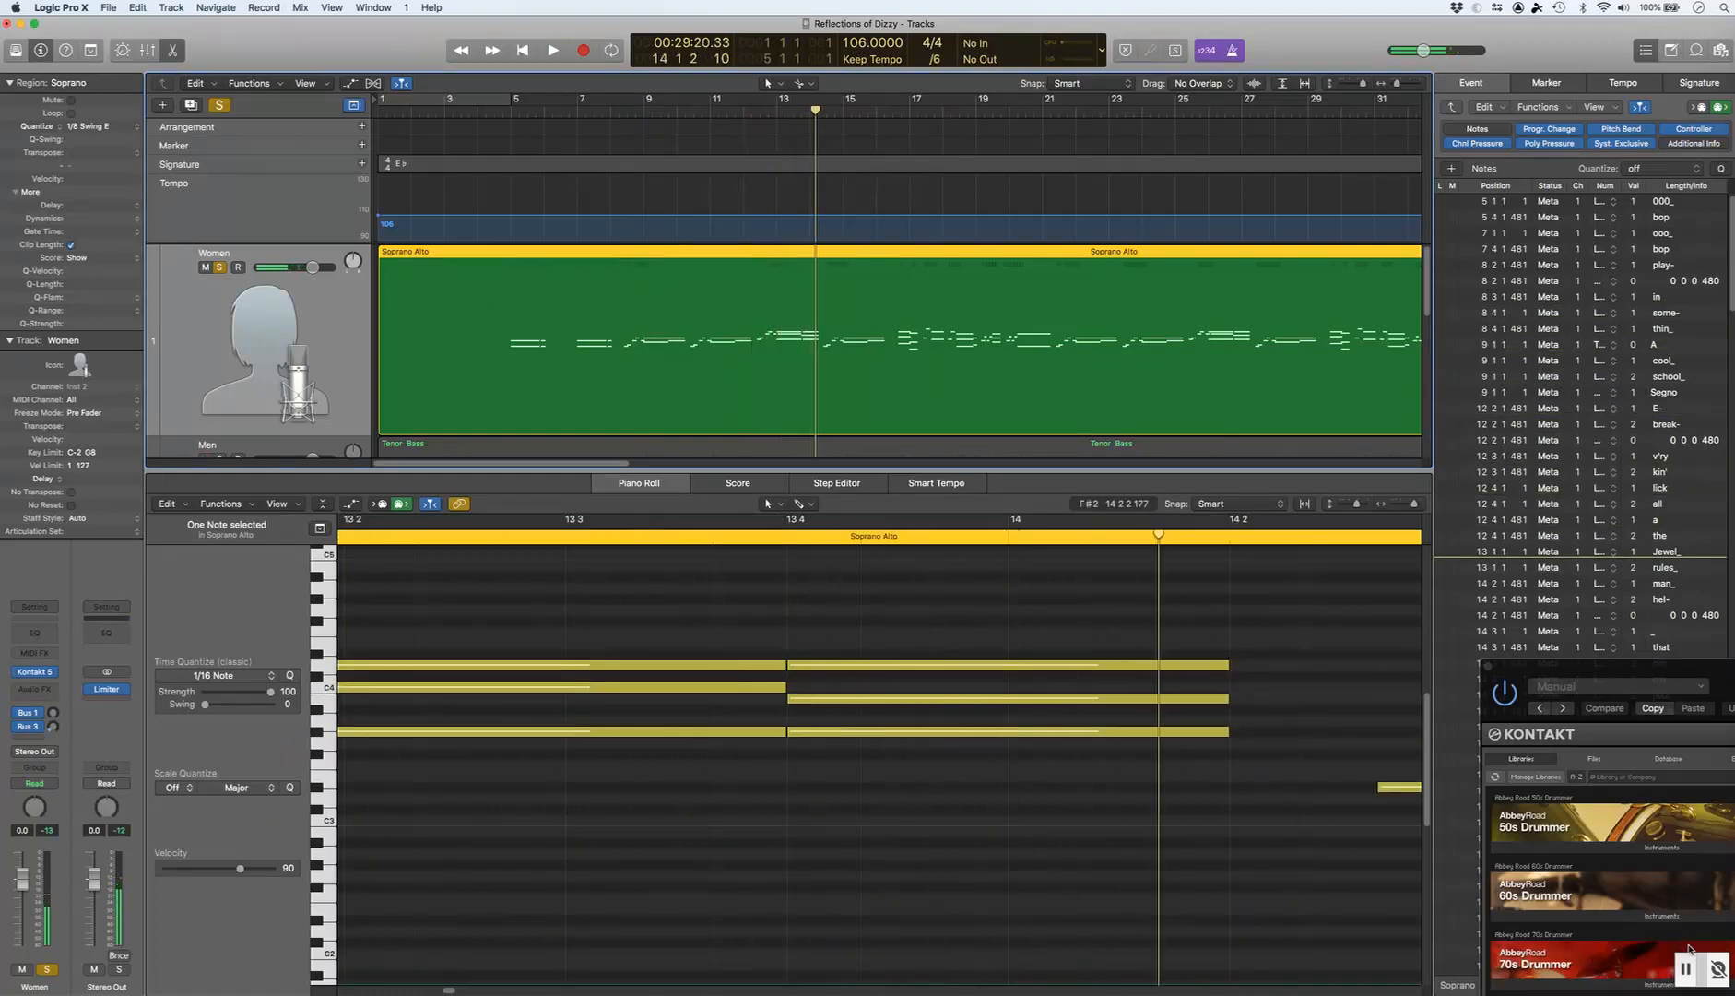
Step: Move the Kontakt window aside and pull the end-of-project marker back to the end of the Women region, at about bar 97
{"action": "left_click_drag", "start_coordinate": [1647, 668], "coordinate": [1342, 802]}
{"action": "left_click", "coordinate": [274, 374]}
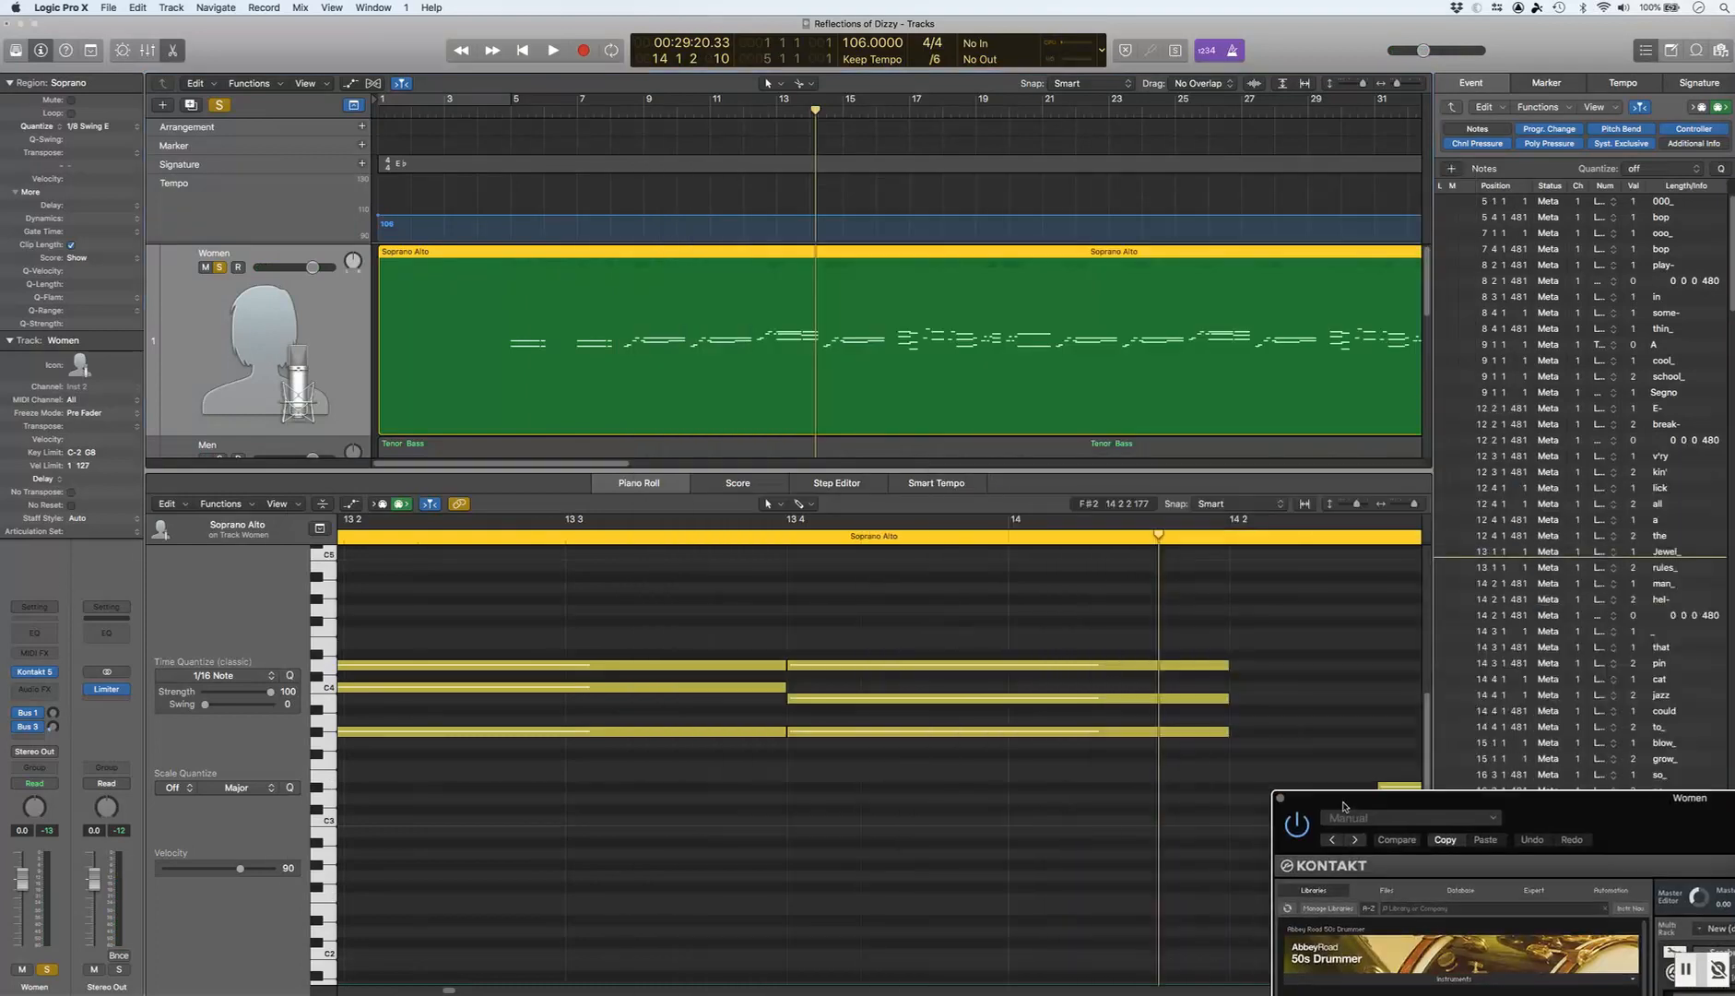
{"action": "scroll", "coordinate": [1060, 664], "scroll_direction": "right", "scroll_amount": 15}
{"action": "left_click_drag", "start_coordinate": [723, 464], "coordinate": [1632, 466]}
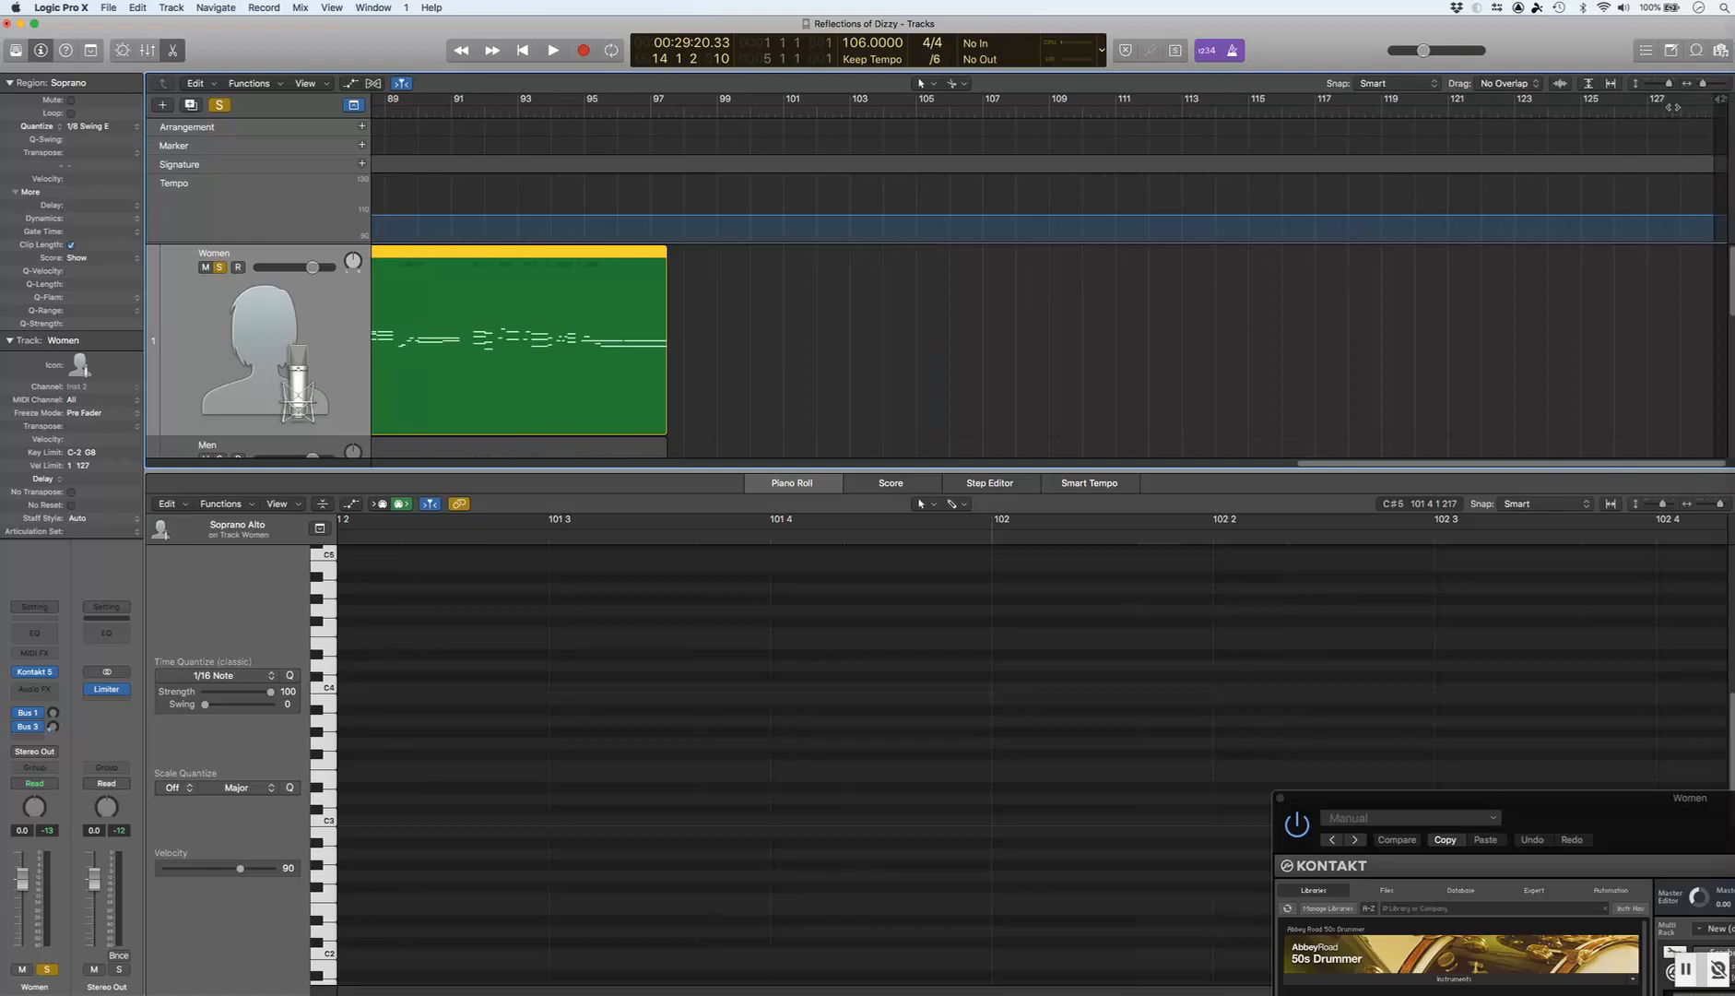
{"action": "left_click_drag", "start_coordinate": [1716, 102], "coordinate": [665, 94]}
{"action": "left_click_drag", "start_coordinate": [1368, 464], "coordinate": [438, 298]}
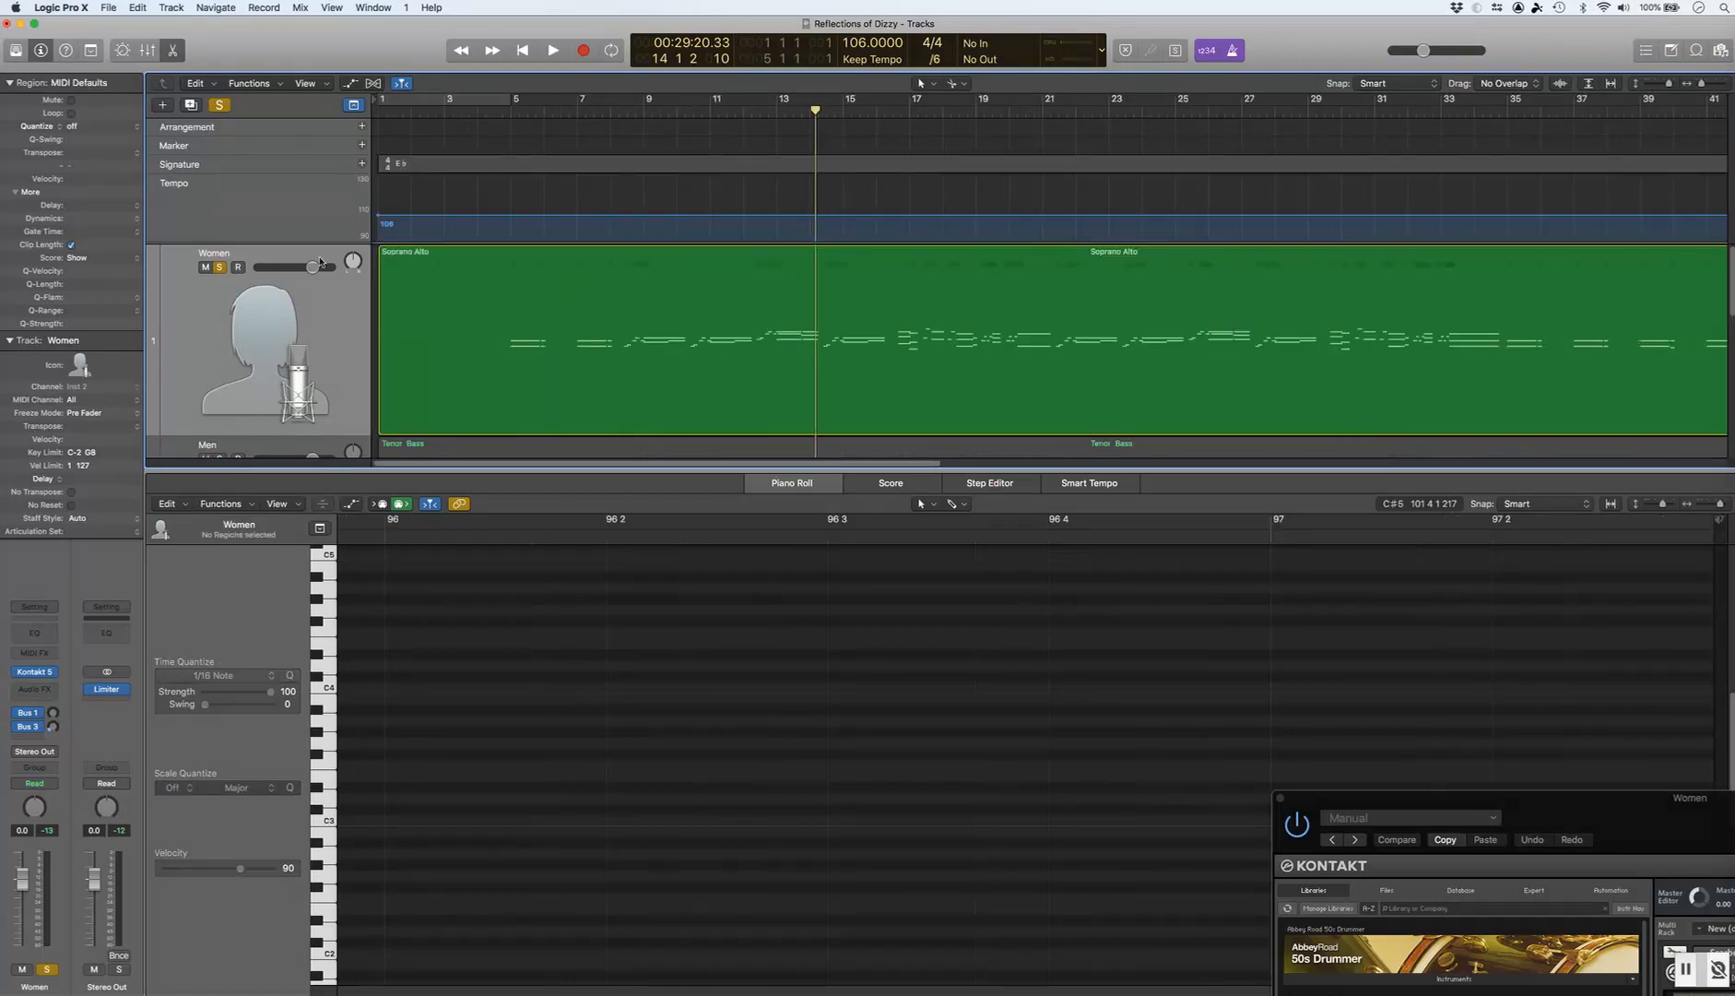
Step: Review the project's bounce settings for an MP3 export, cancel the bounce, and move the Kontakt window clear of the timeline
{"action": "left_click", "coordinate": [173, 4]}
{"action": "mouse_move", "coordinate": [138, 5]}
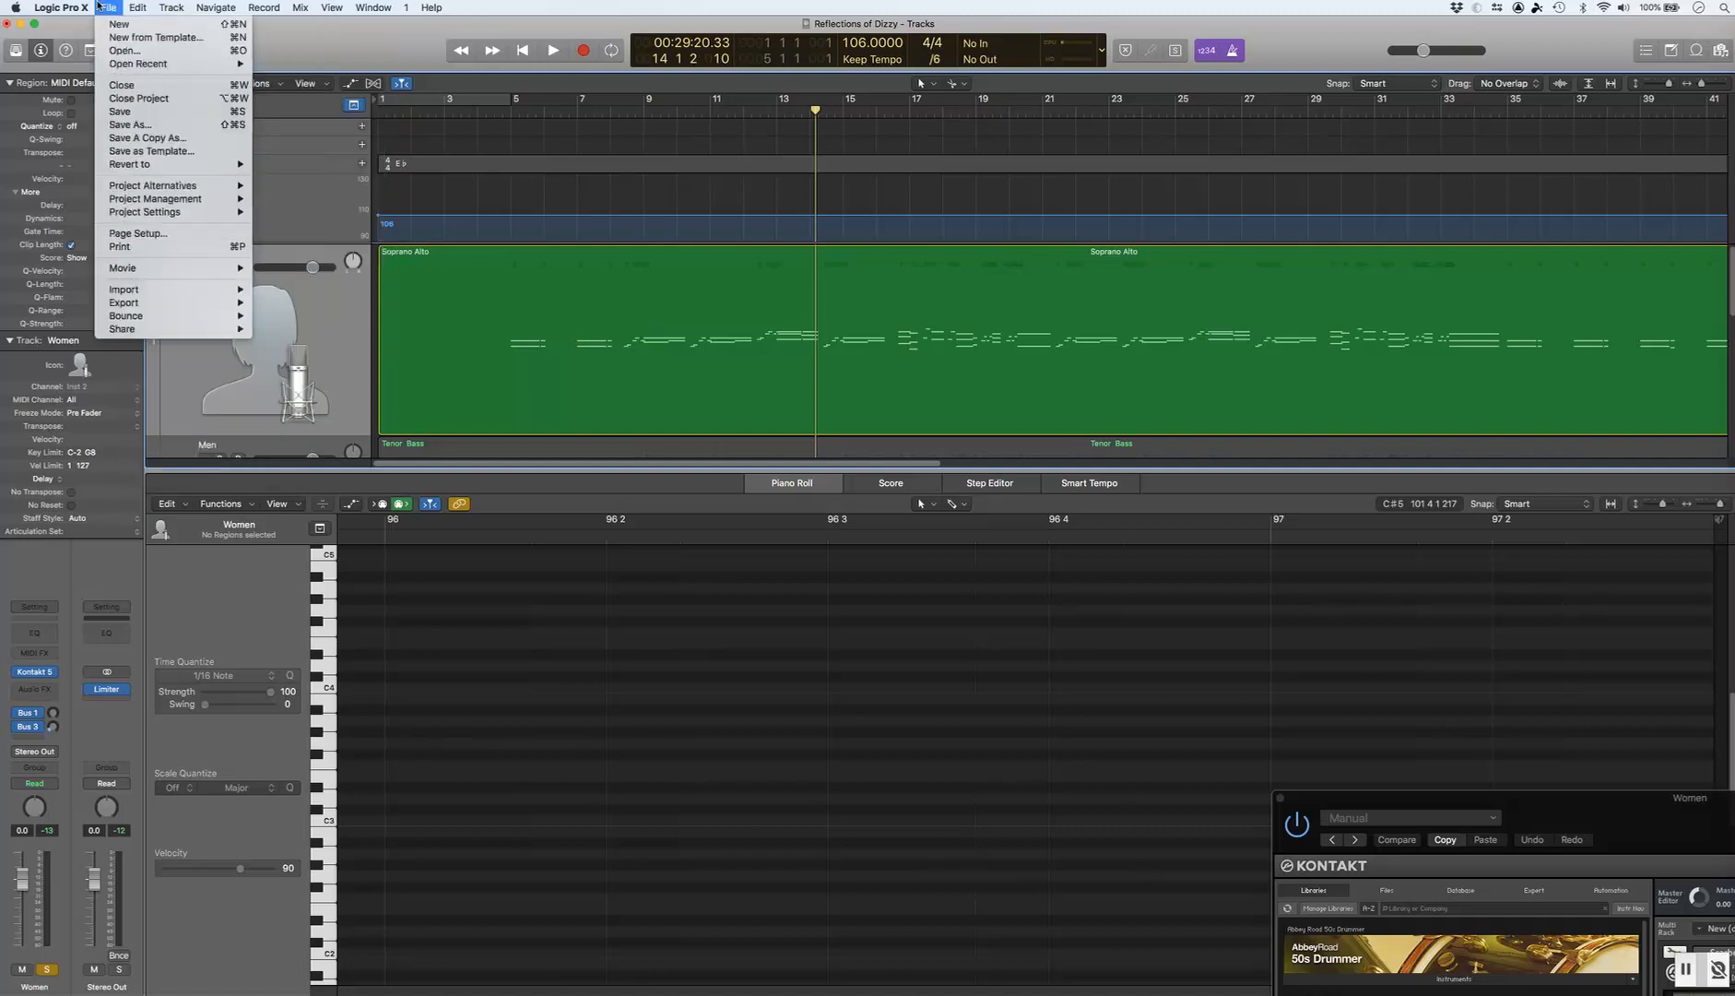
{"action": "mouse_move", "coordinate": [166, 316]}
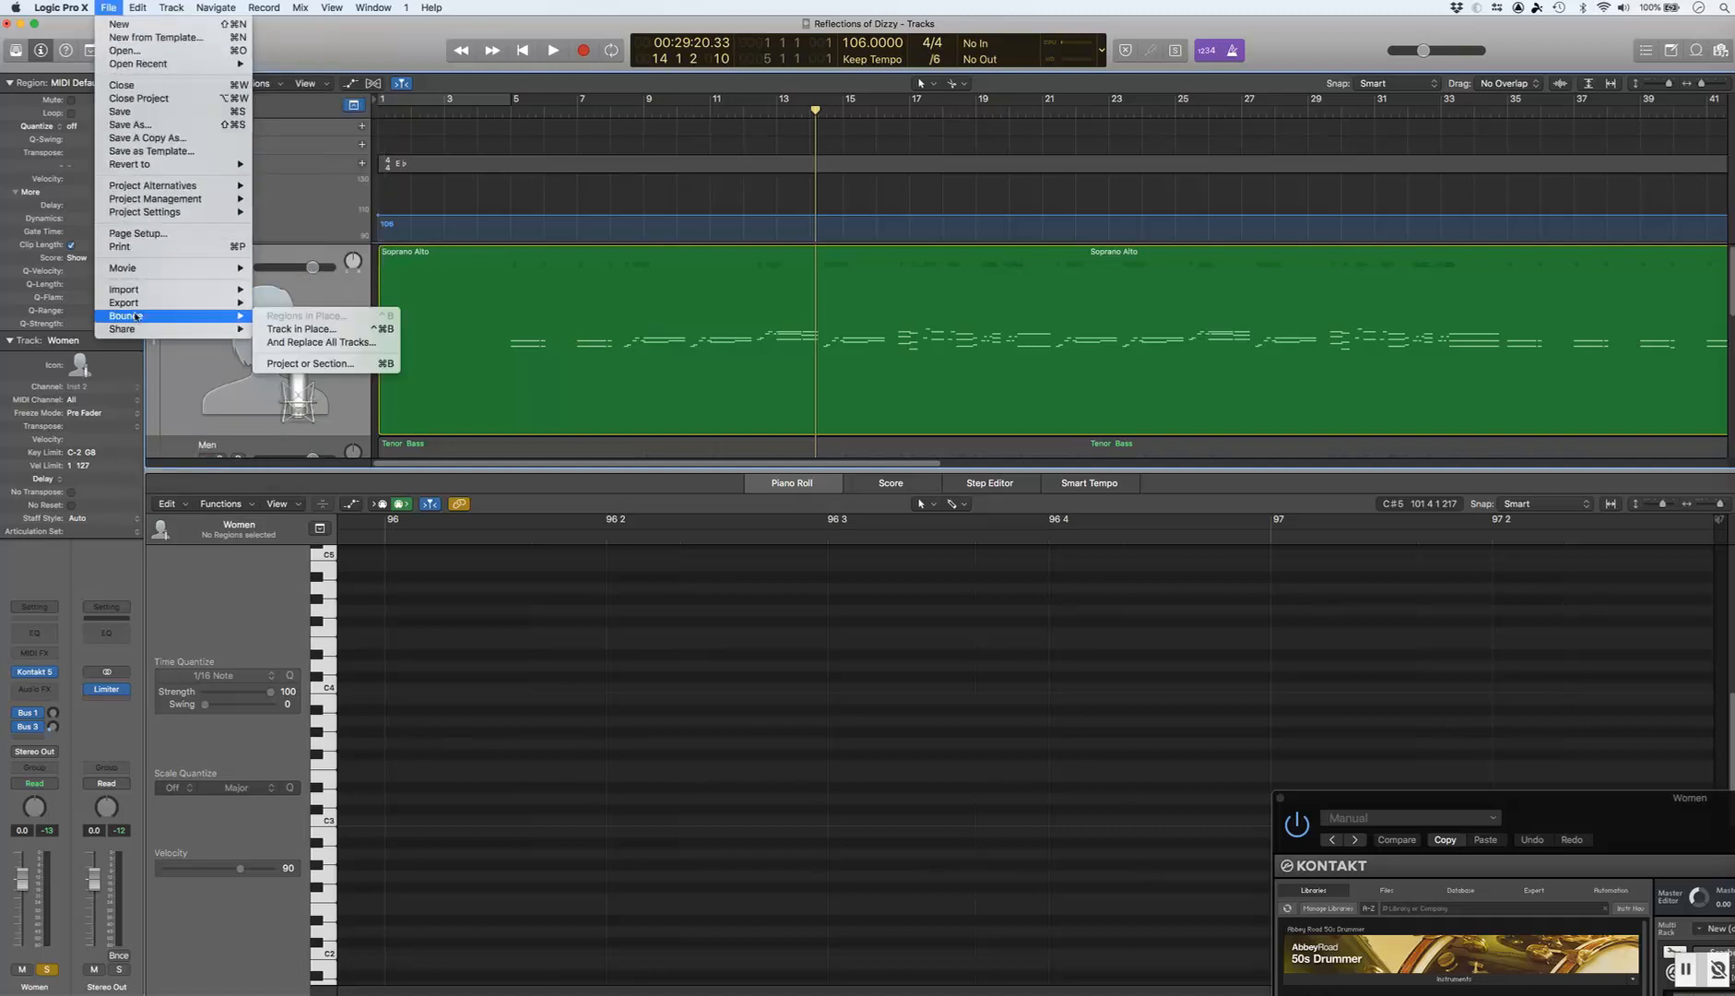
{"action": "left_click", "coordinate": [277, 364]}
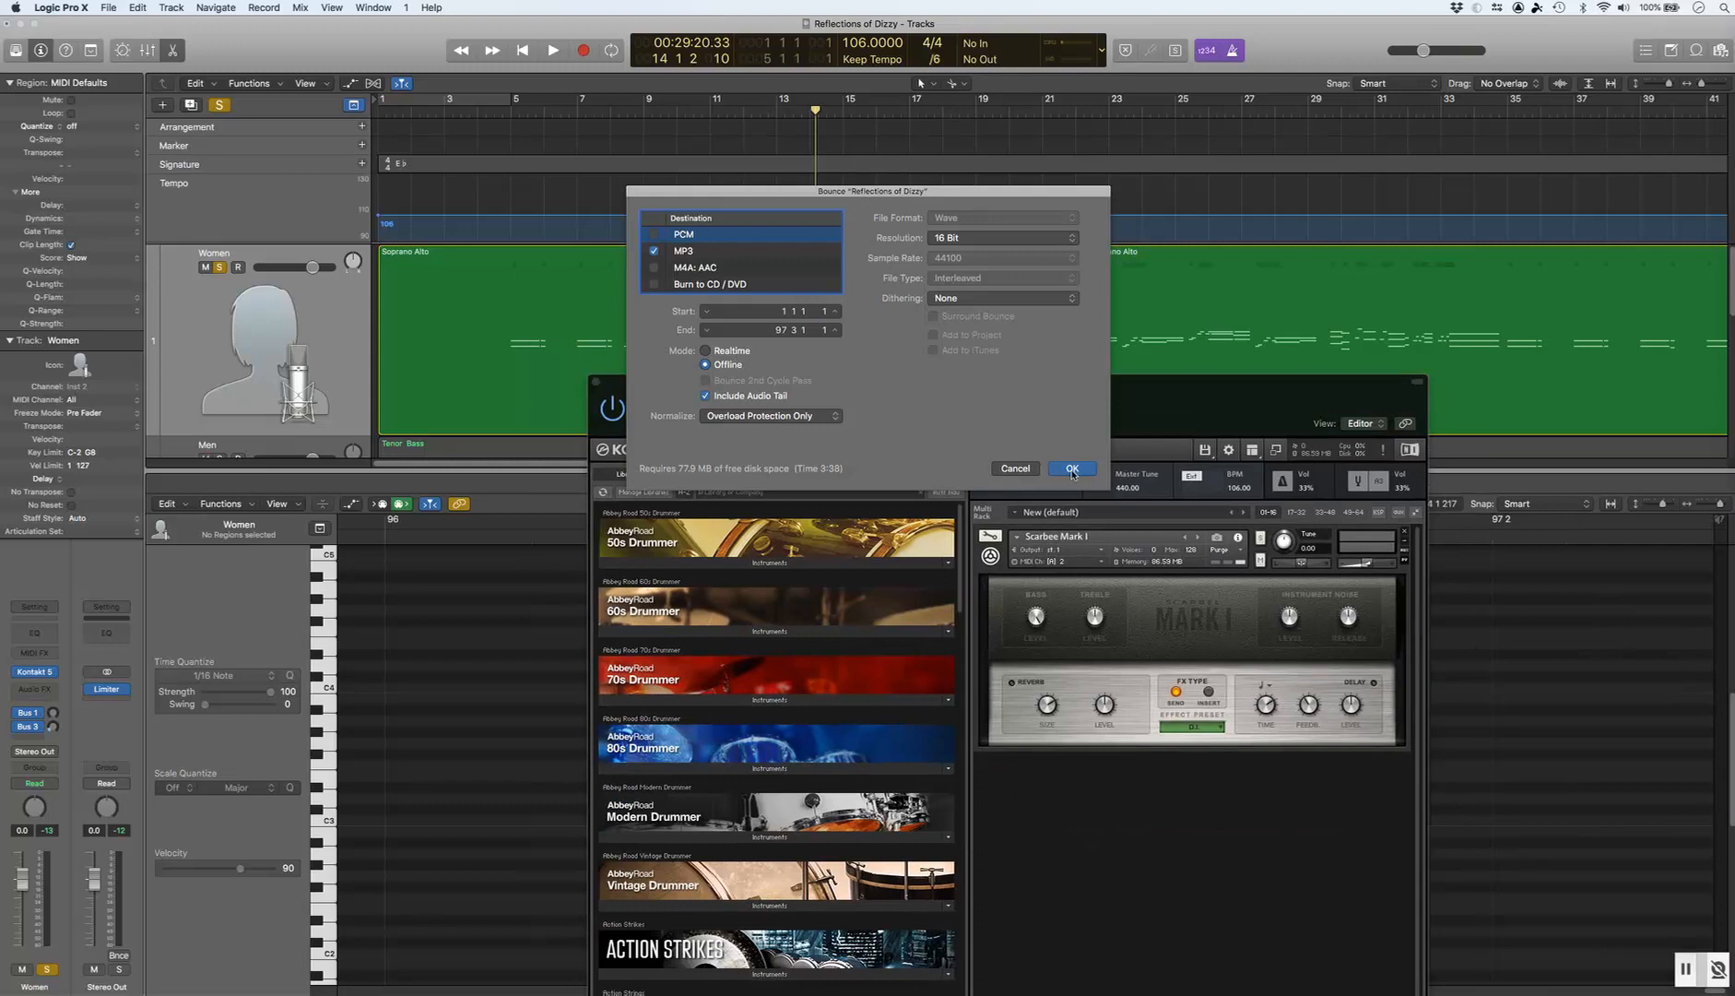
{"action": "left_click", "coordinate": [1015, 469]}
{"action": "left_click_drag", "start_coordinate": [1084, 388], "coordinate": [1071, 547]}
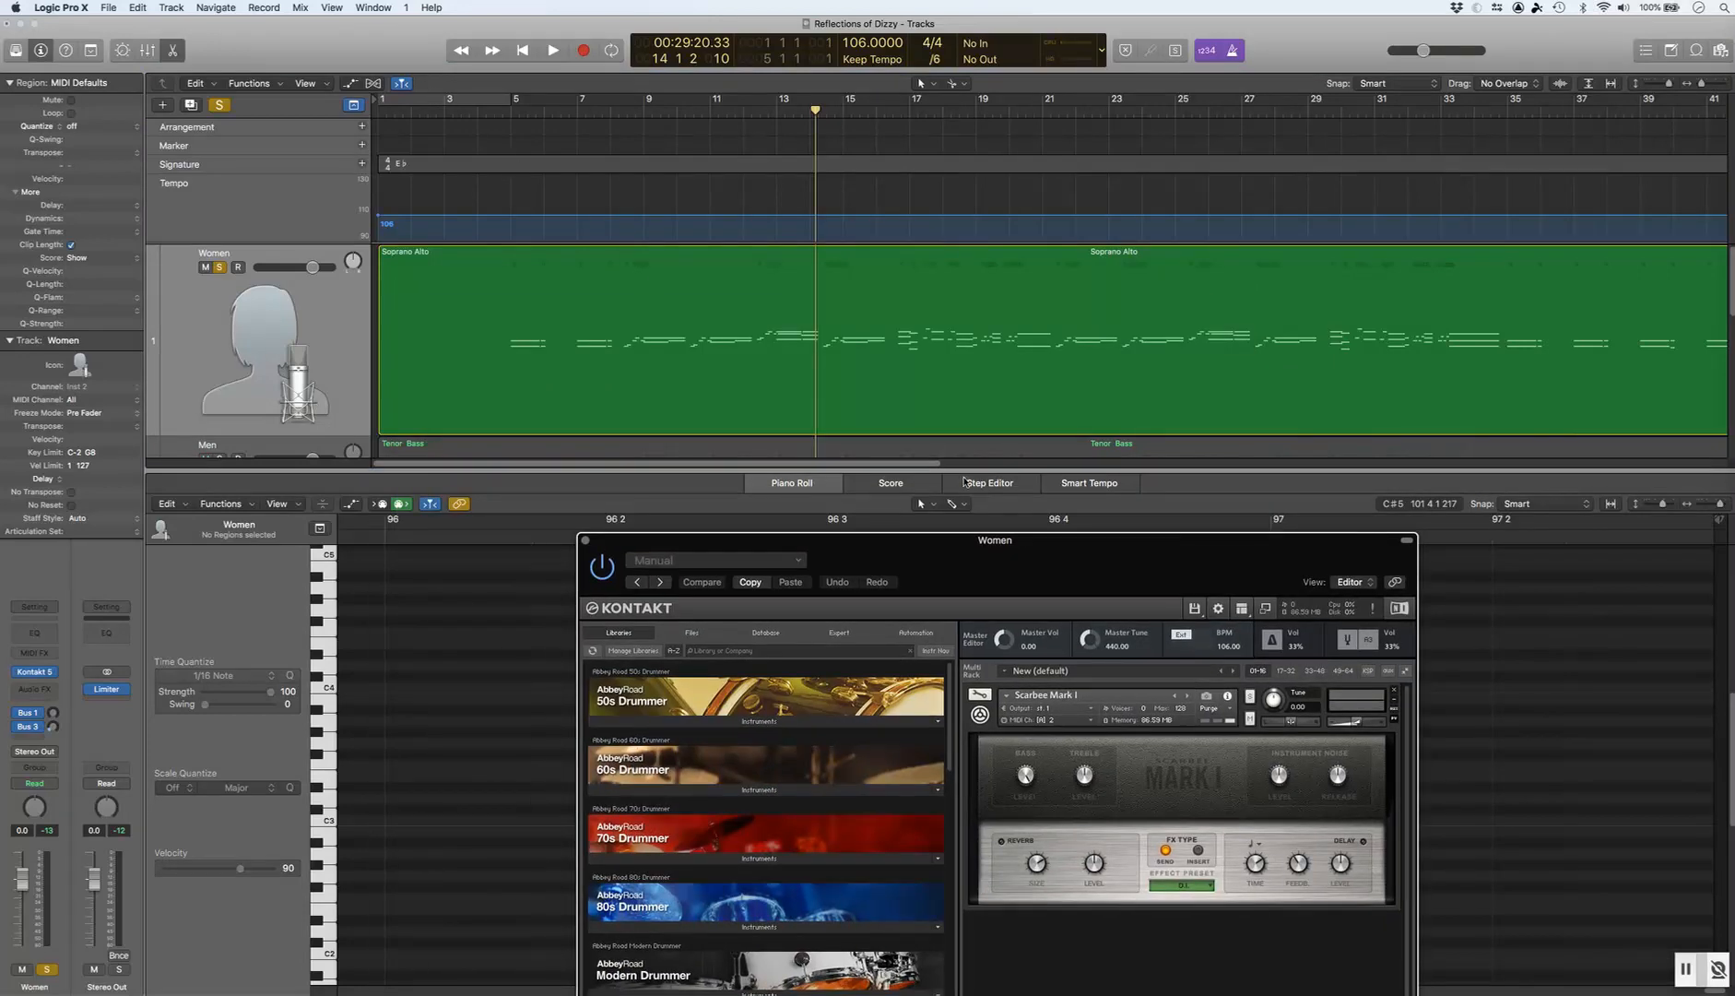